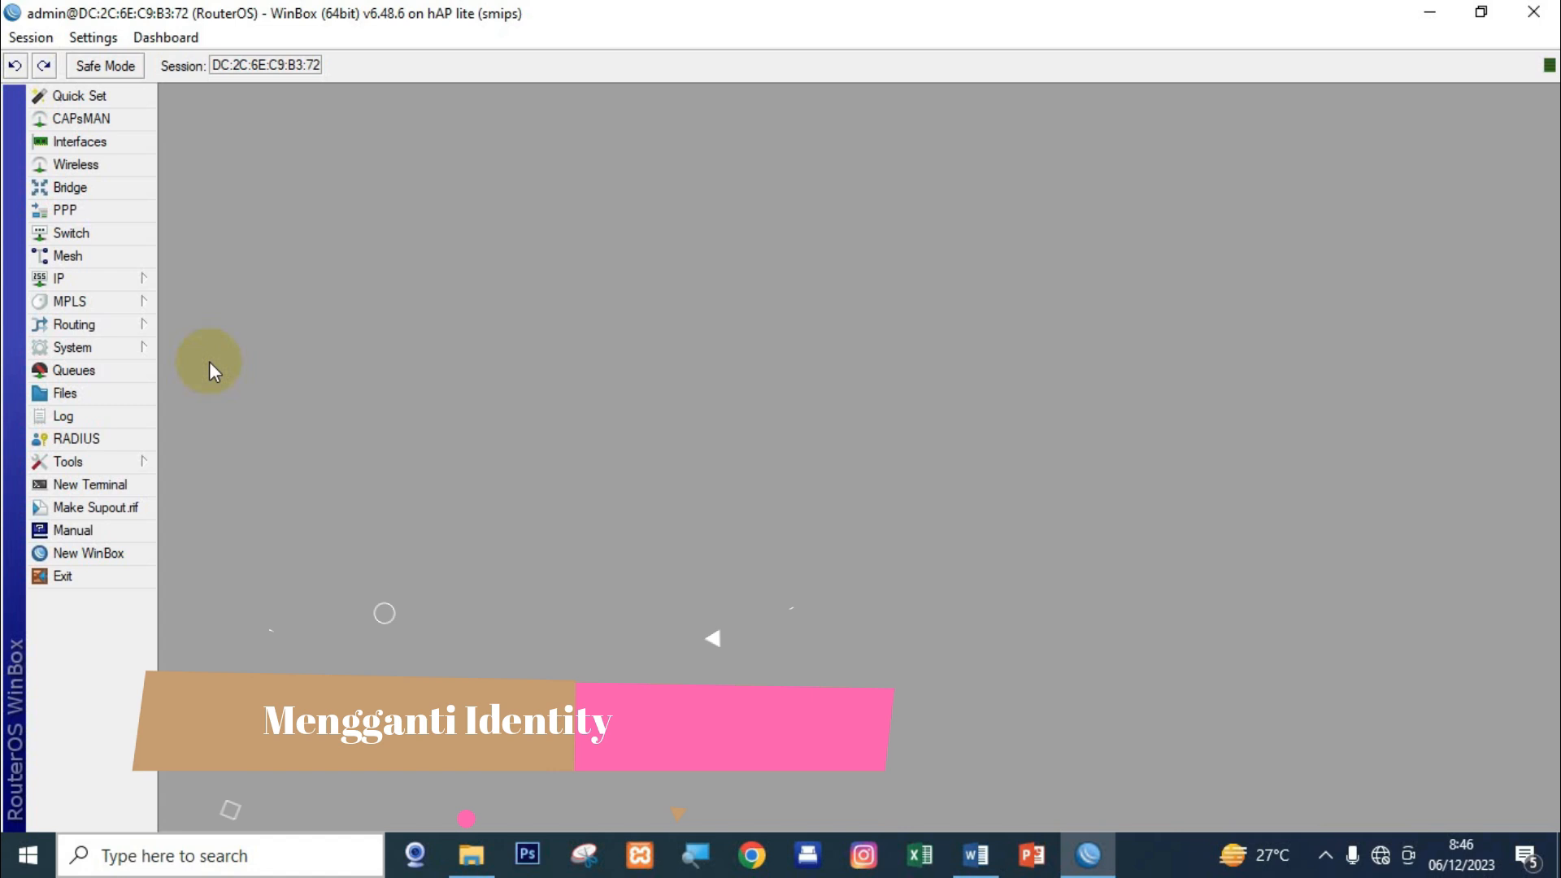
Change the router's system identity from RouterOS to routerutama_ade.
left_click(114, 348)
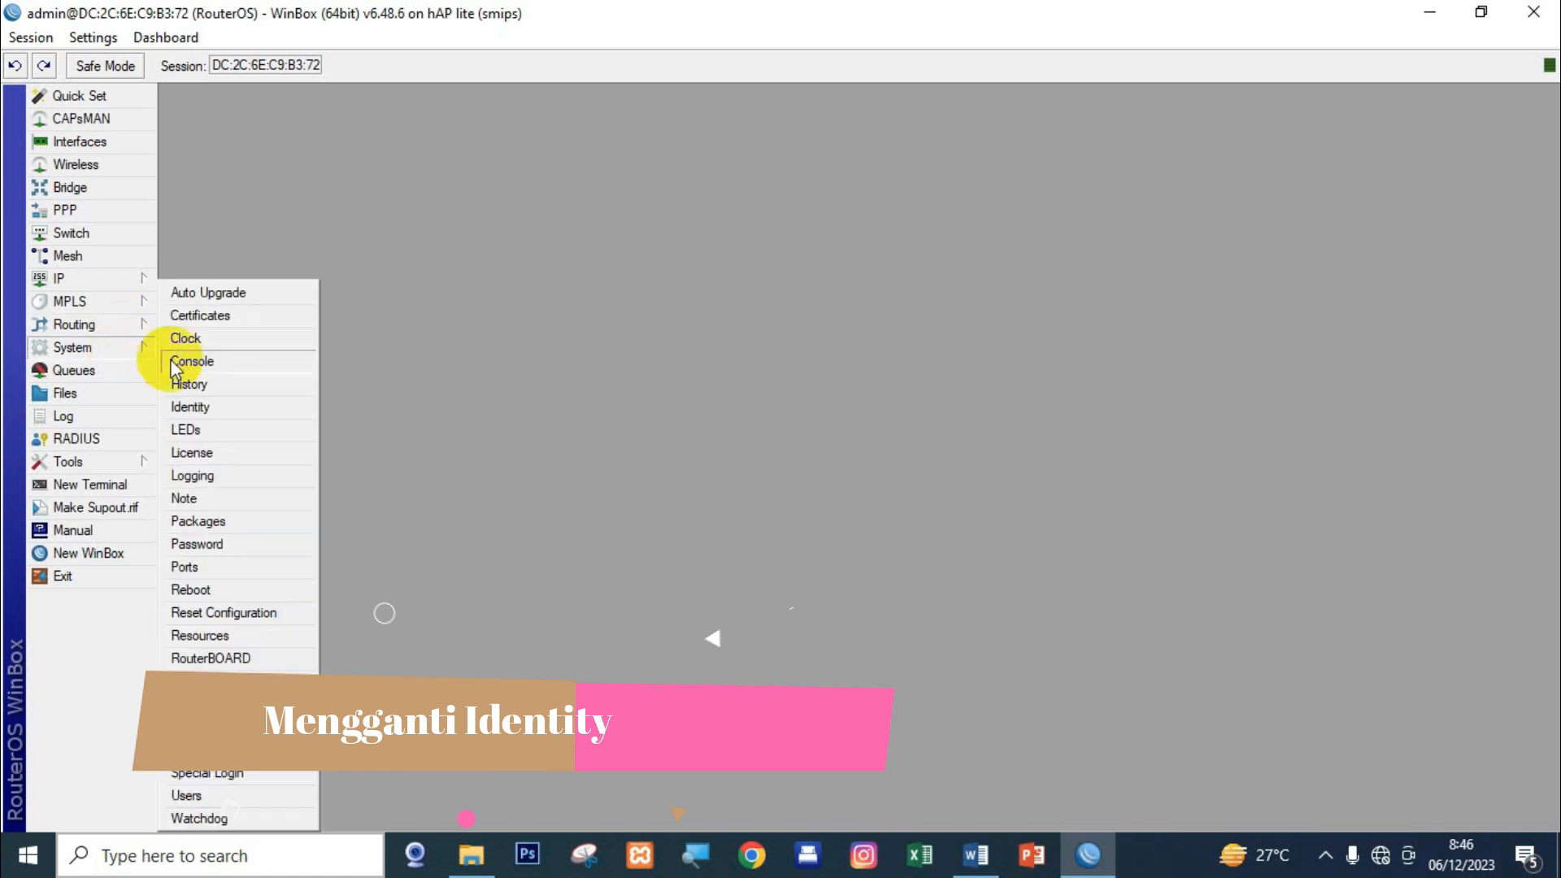
left_click(246, 411)
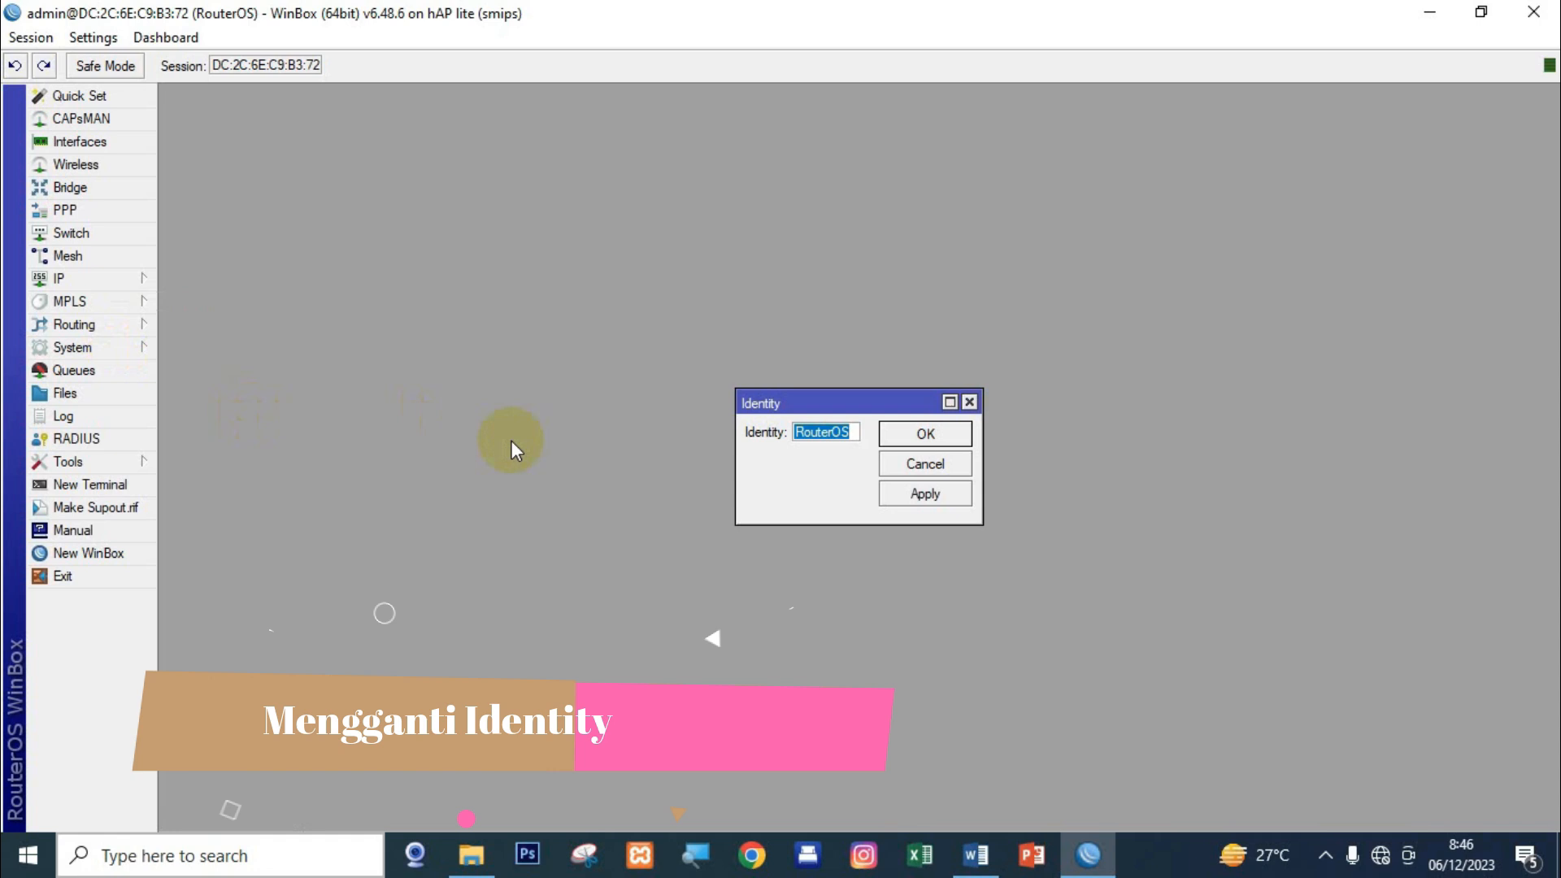
type("routerutama")
type("_")
type("ade")
left_click(905, 495)
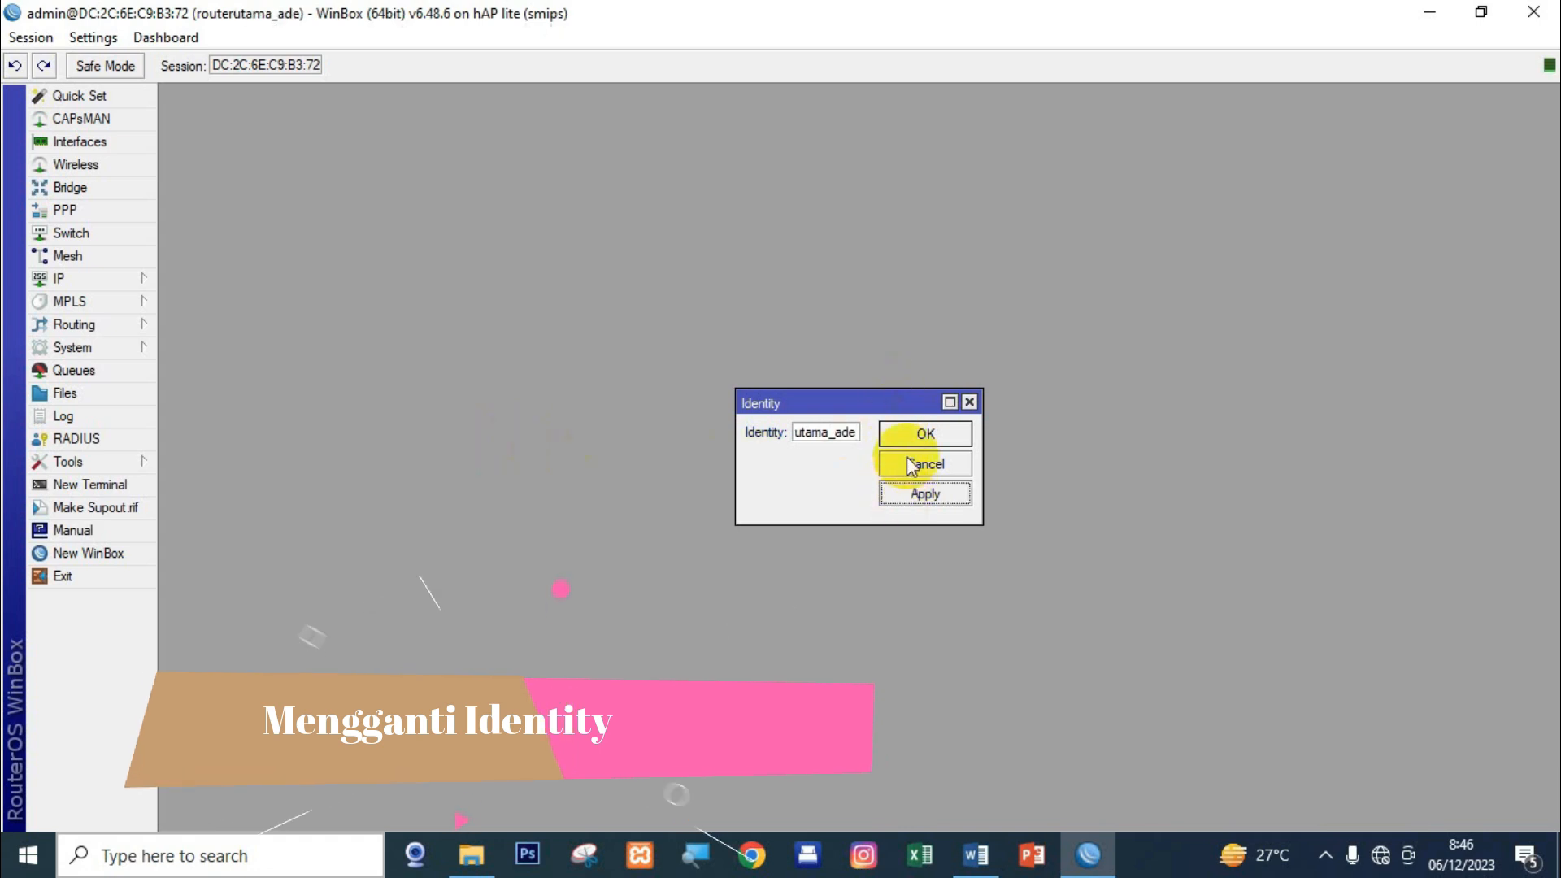
left_click(915, 433)
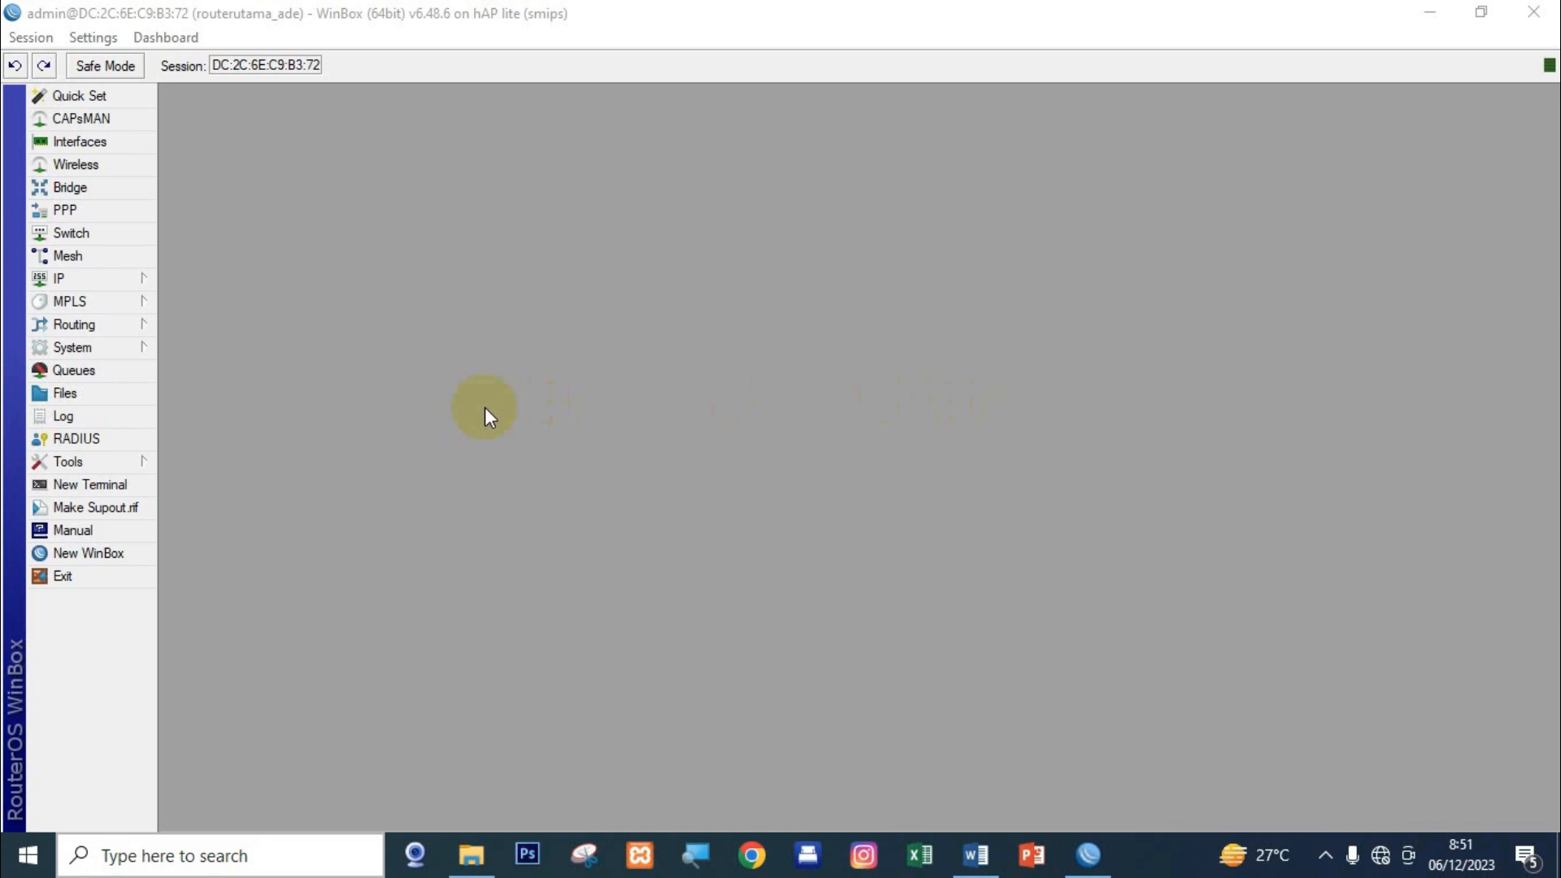
Rename interface ether1 to ether1-Internet.
left_click(96, 147)
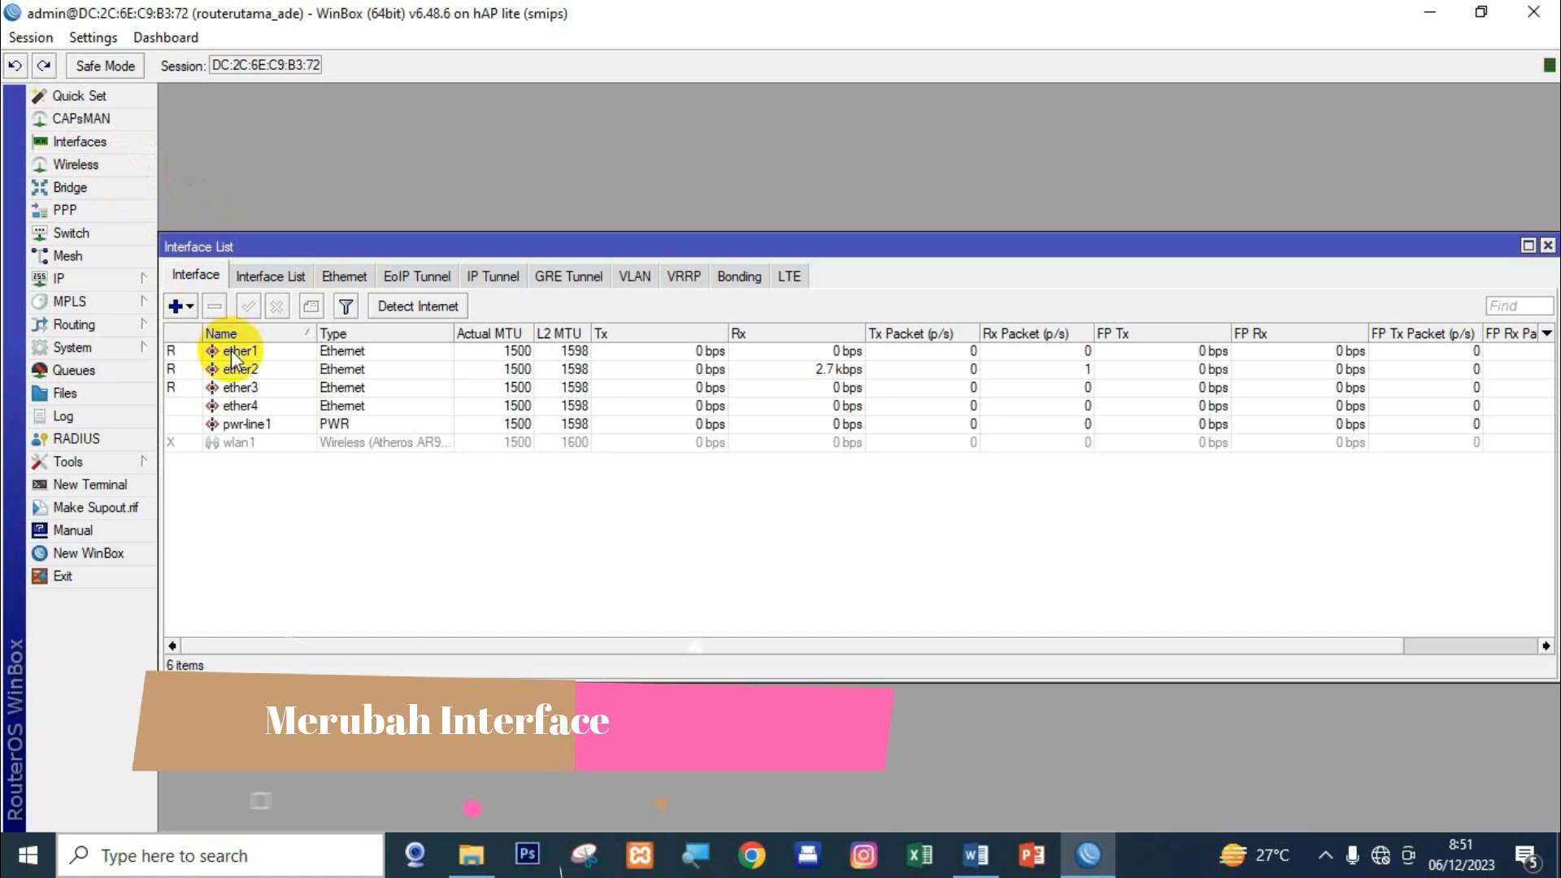
left_click(259, 351)
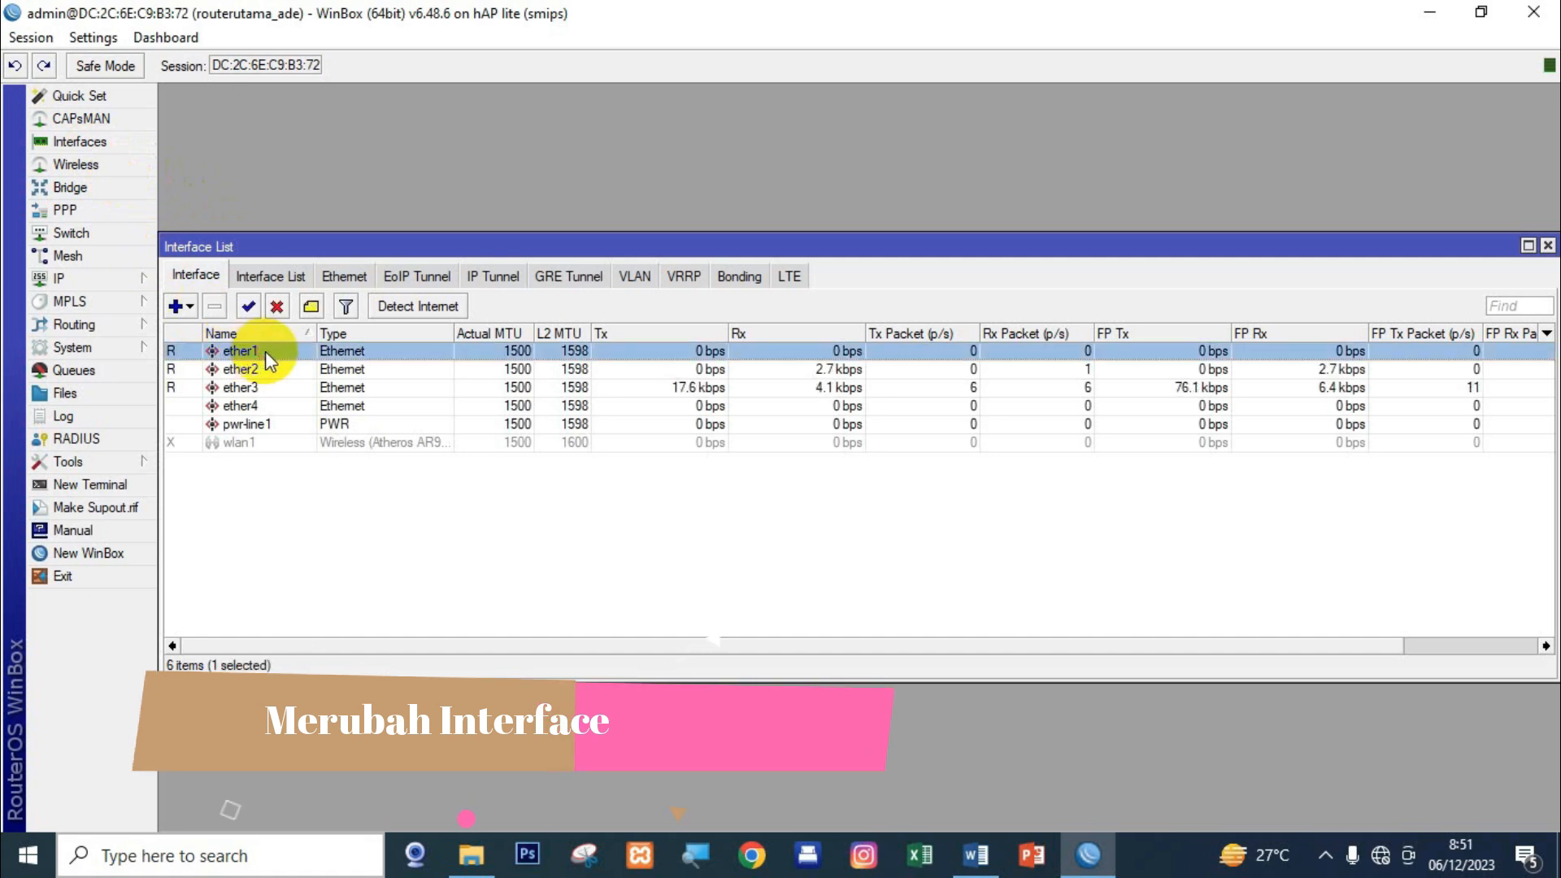
double_click(265, 351)
left_click(751, 277)
type("-Internet")
left_click(1043, 303)
left_click(1028, 249)
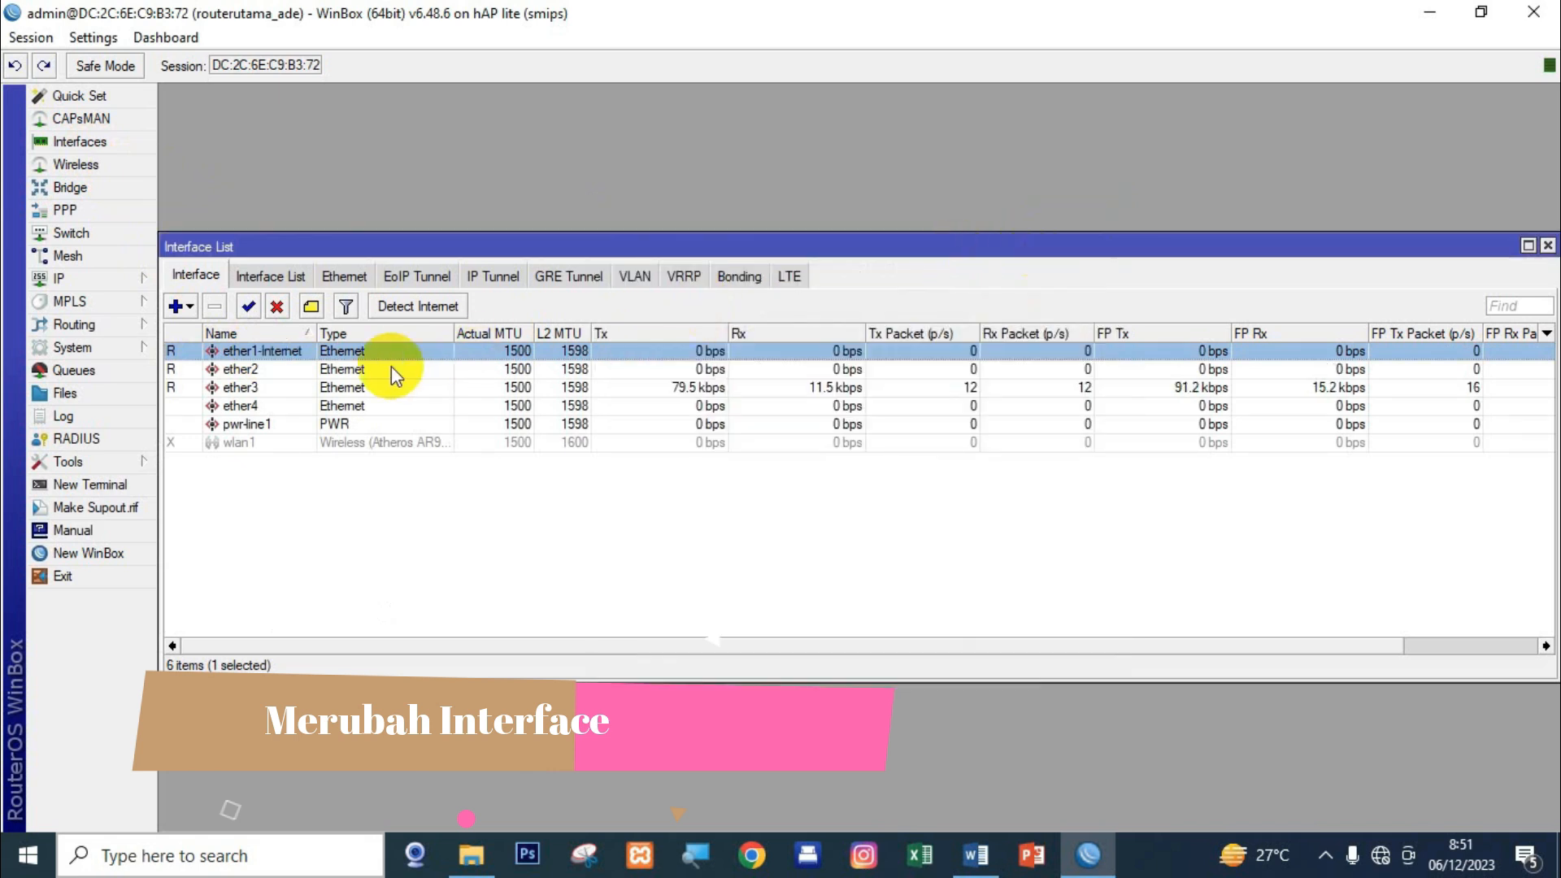
Rename interface ether2 to ether2-VLAN, then select the disabled wlan1.
left_click(282, 376)
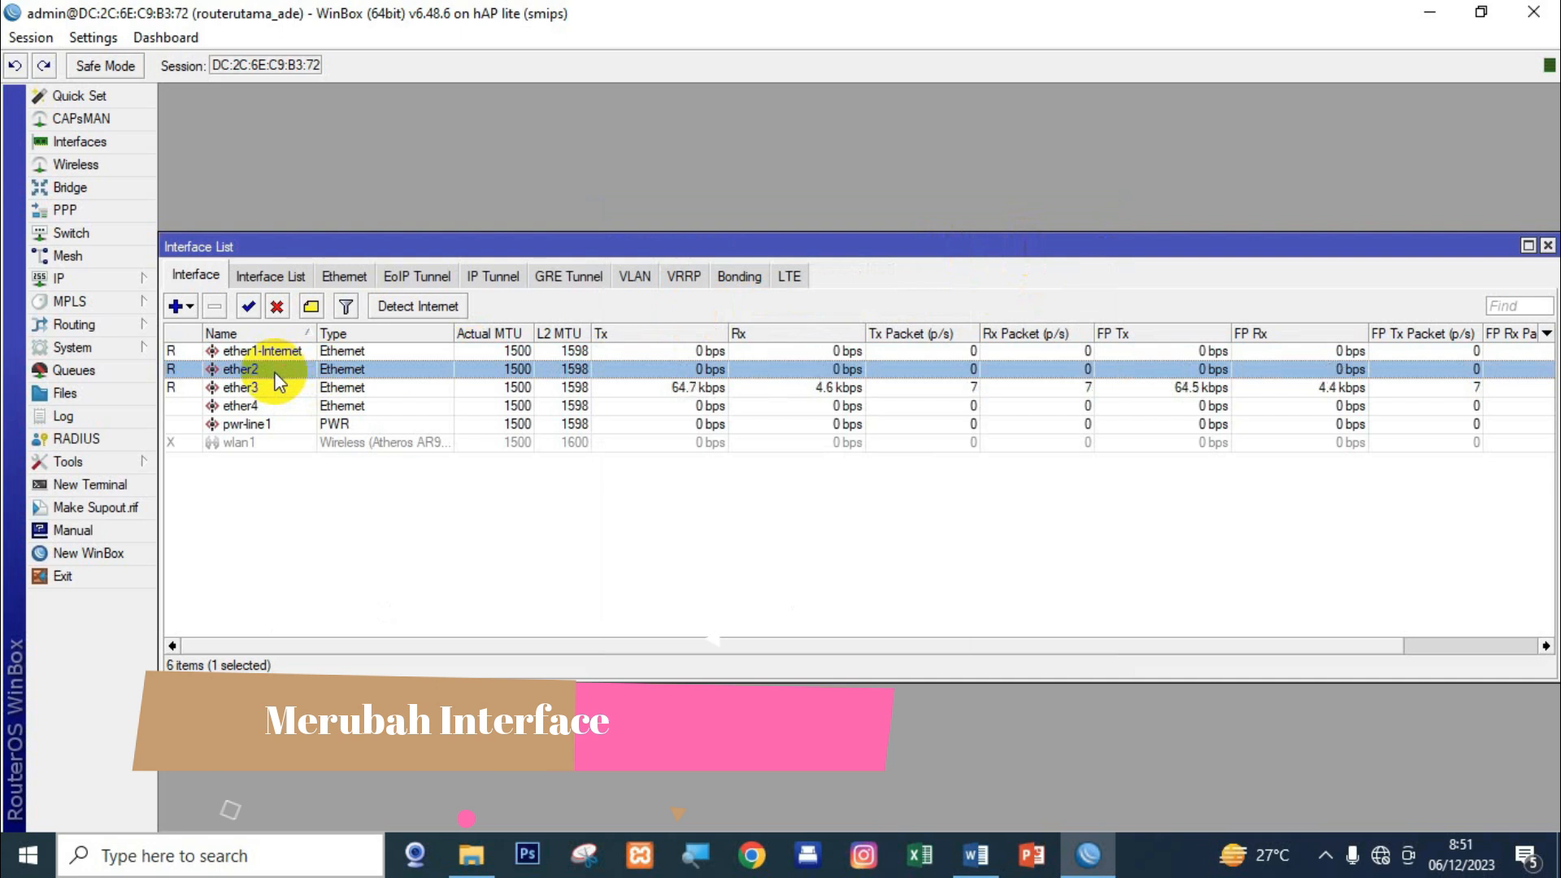
double_click(265, 369)
left_click(749, 277)
type("-")
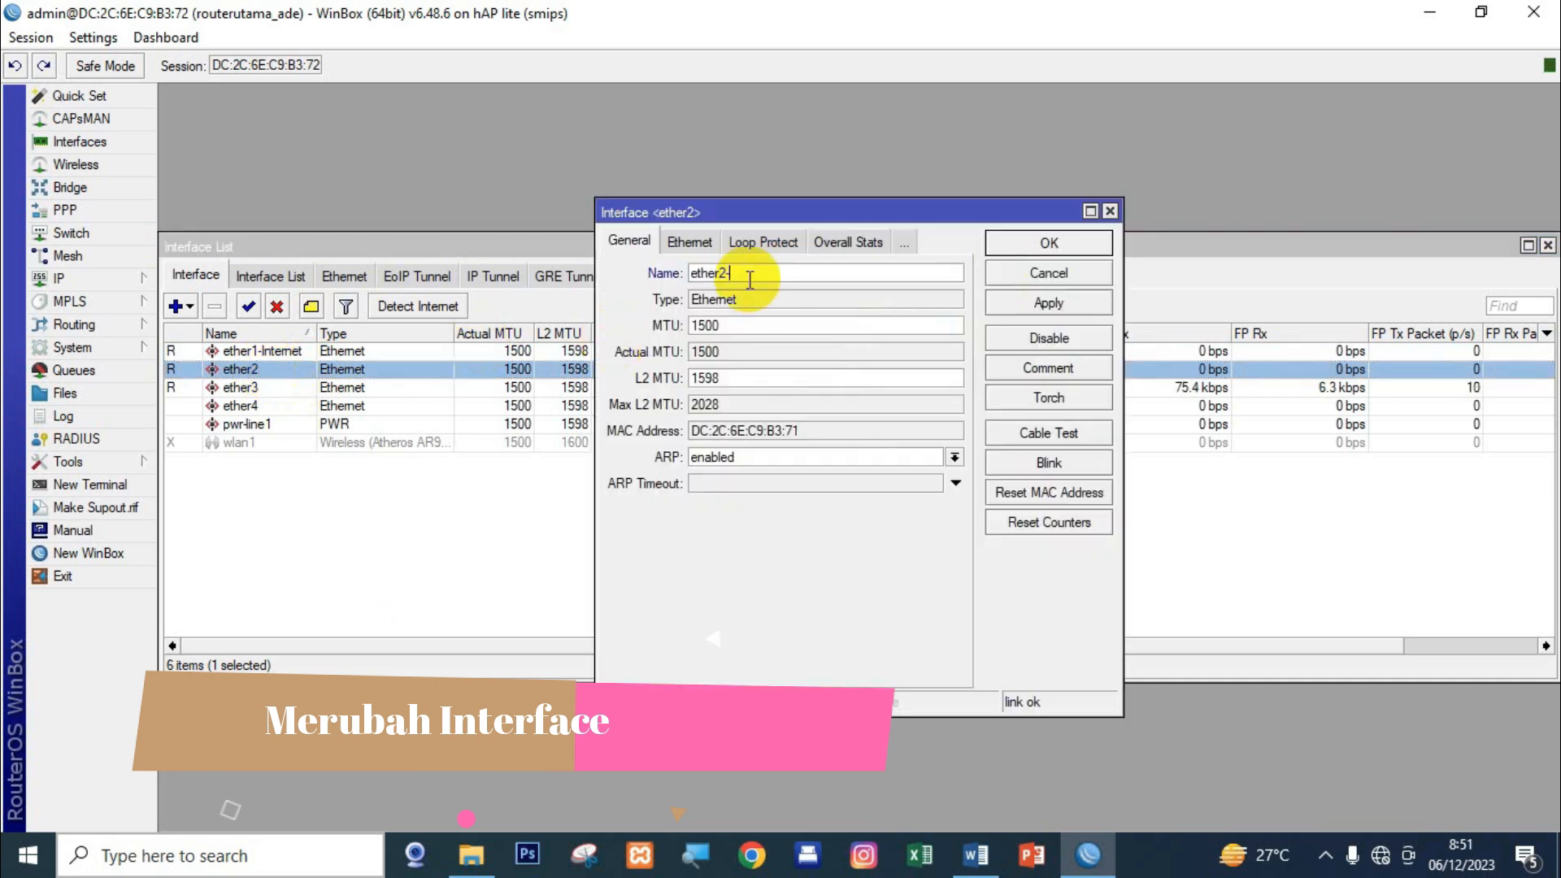
type("VLAN")
left_click(1049, 303)
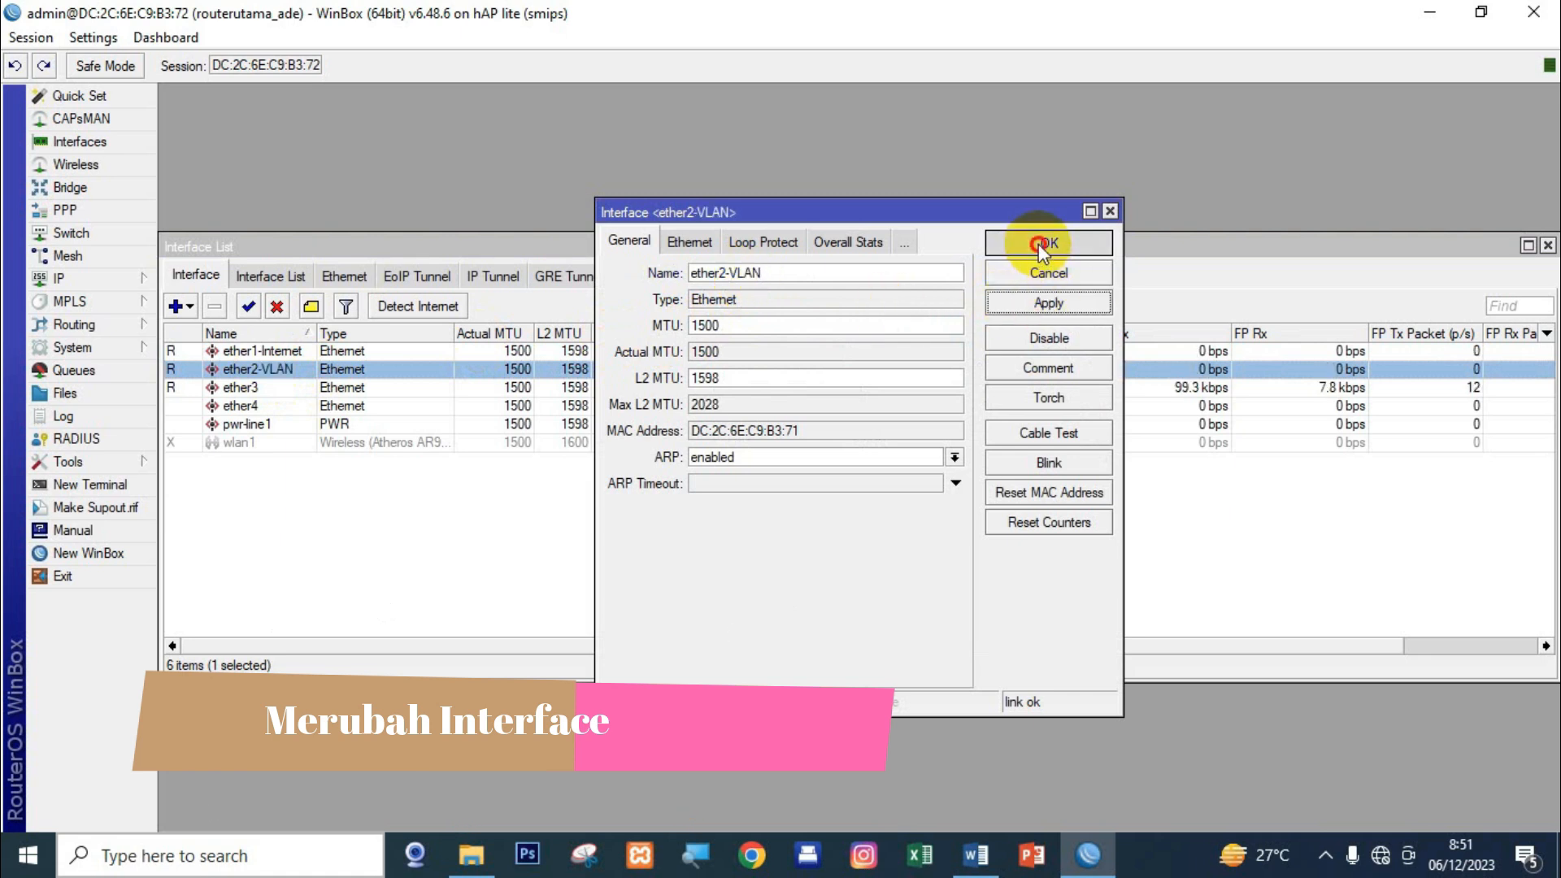
left_click(1047, 244)
left_click(235, 443)
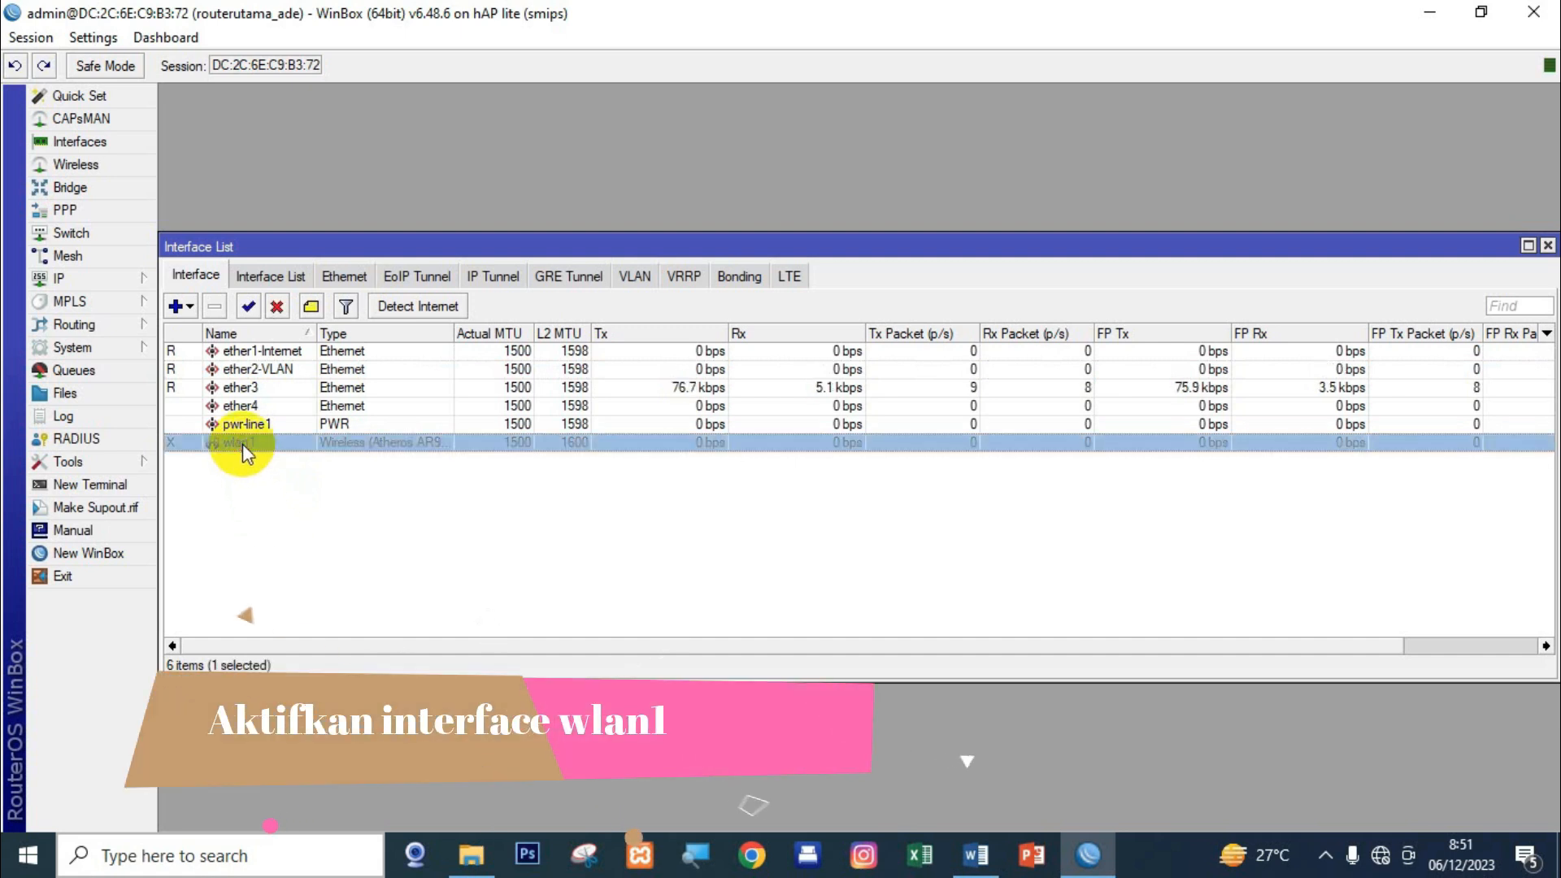
Enable the wlan1 wireless interface and change its name to WLAN.
left_click(247, 309)
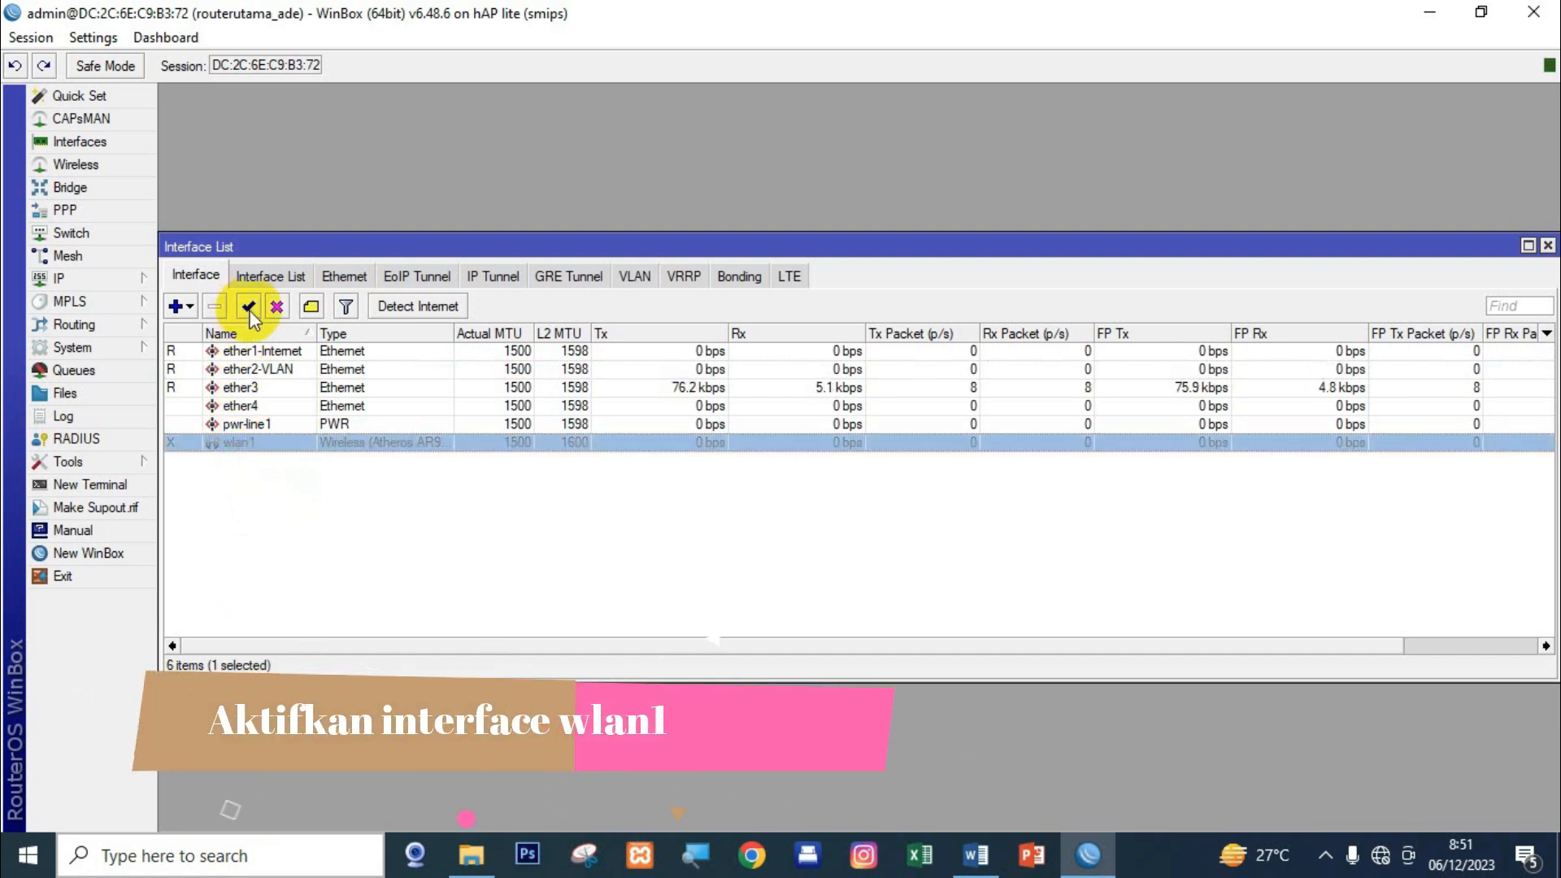
left_click(277, 500)
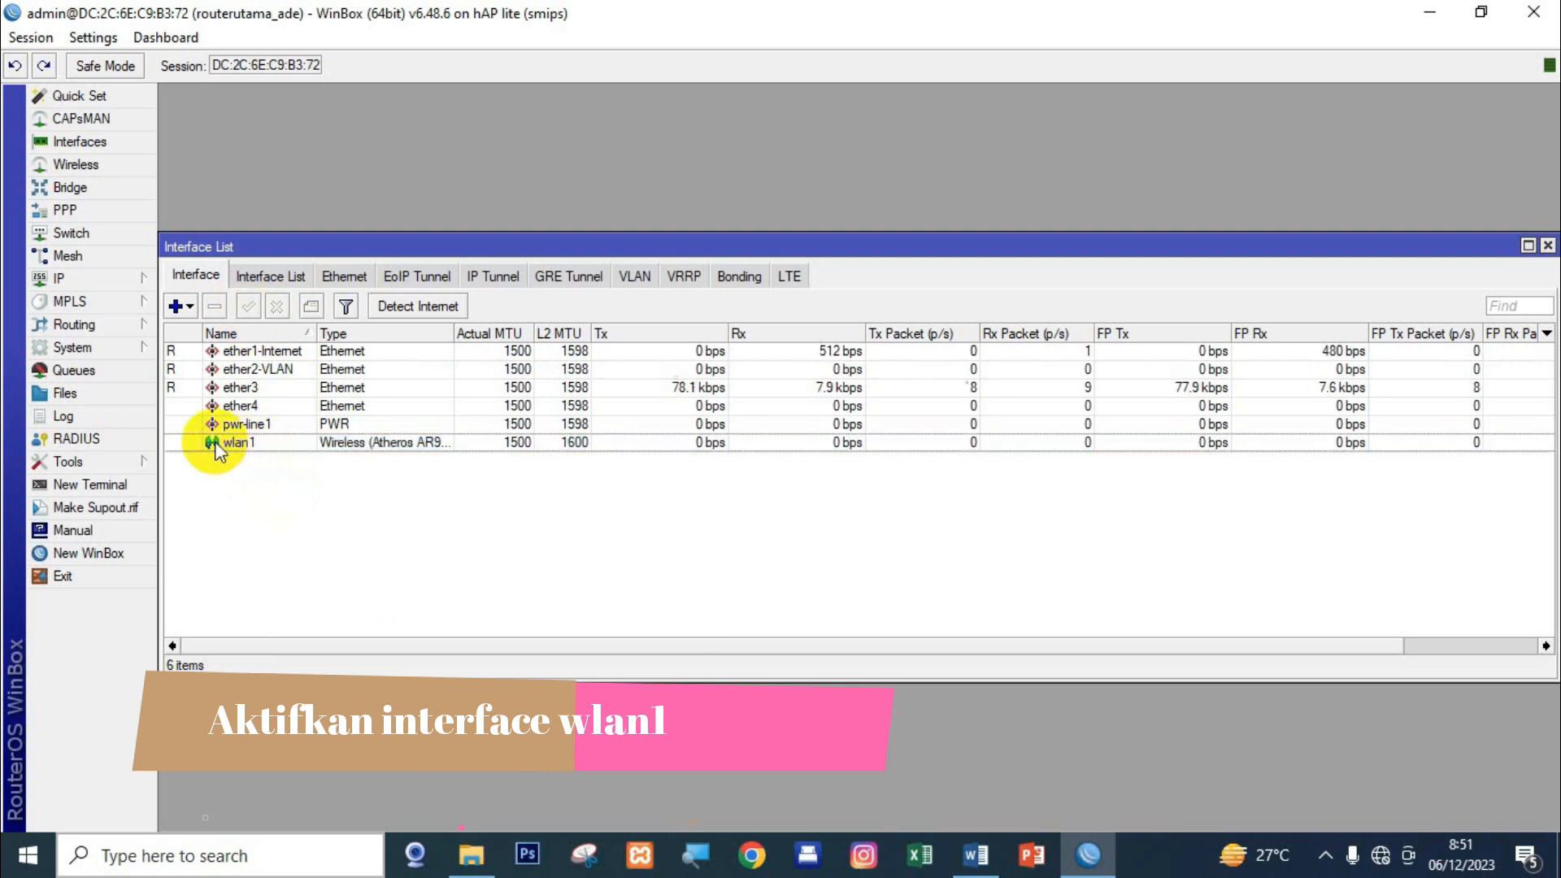
double_click(216, 444)
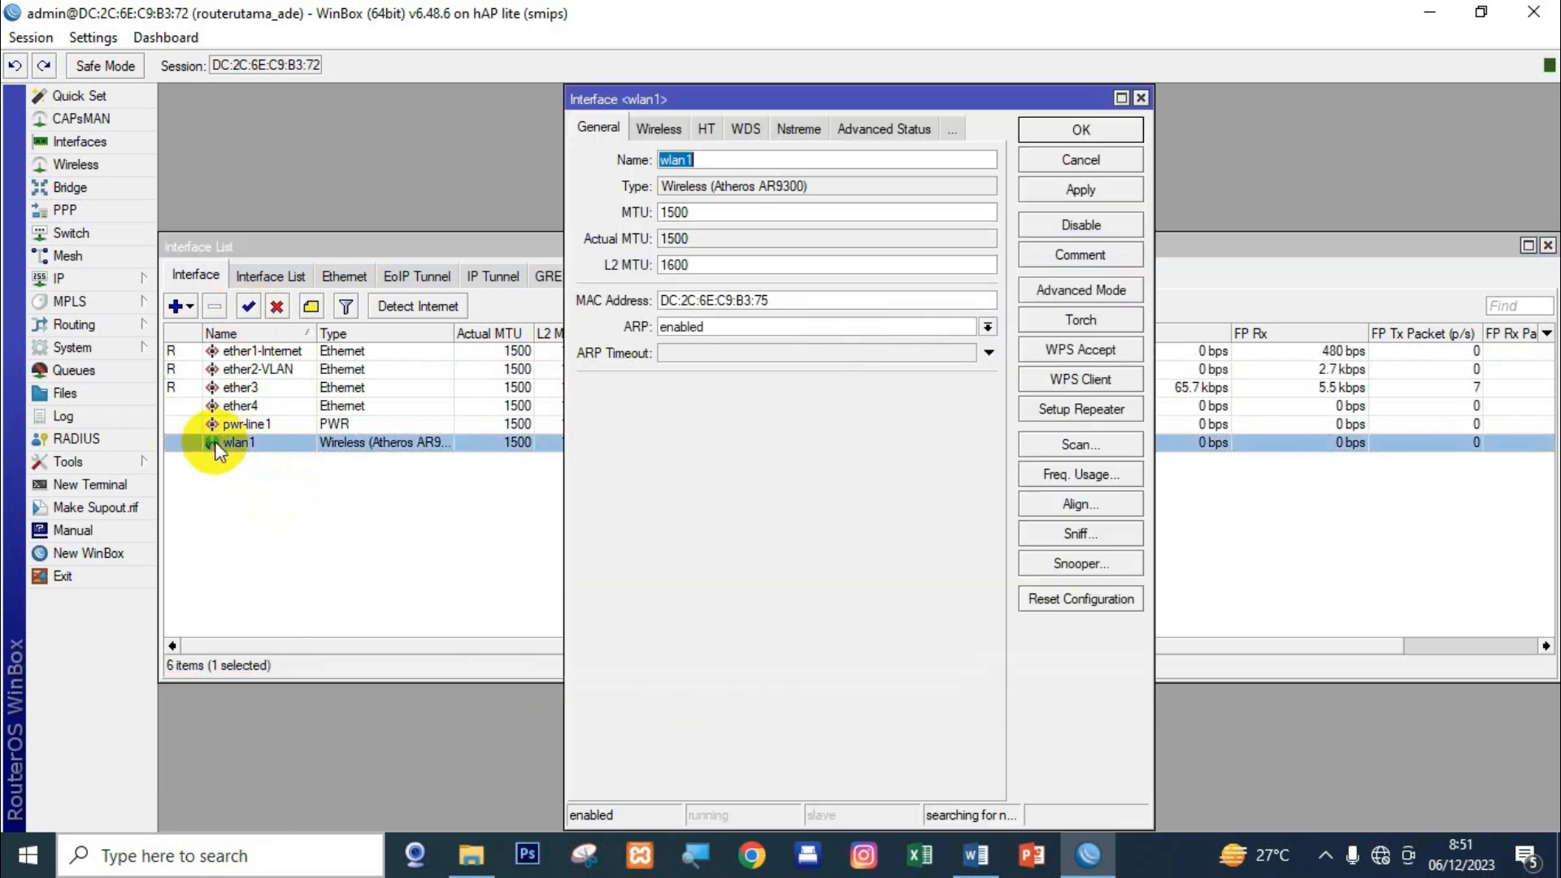
left_click(652, 130)
left_click(598, 128)
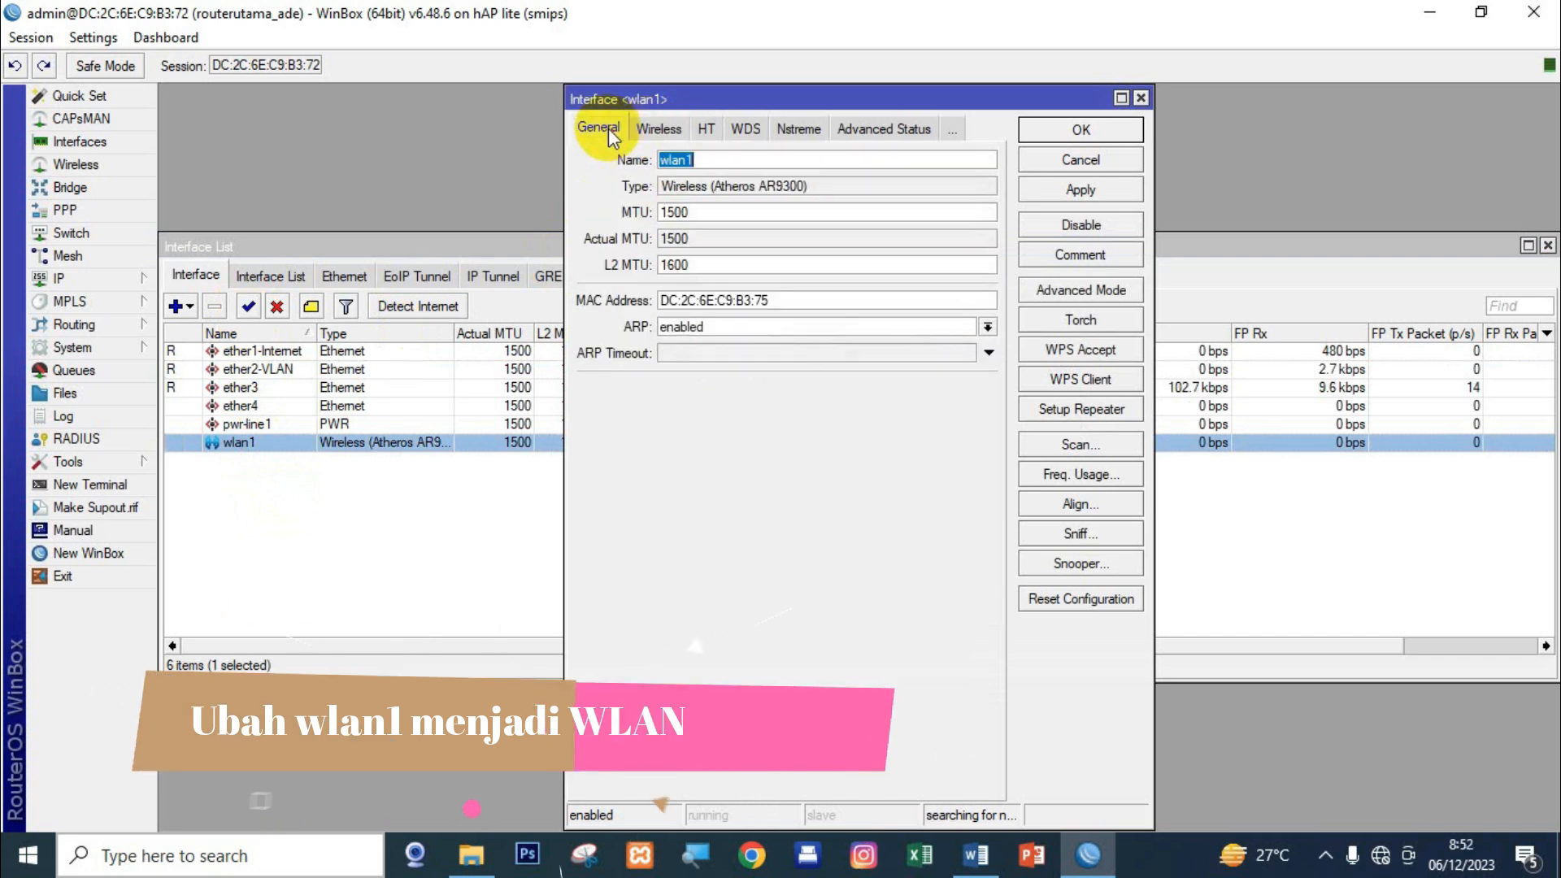
left_click(712, 163)
key("BackSpace")
key("BackSpace")
key("BackSpace")
key("BackSpace")
key("BackSpace")
type("WLAN")
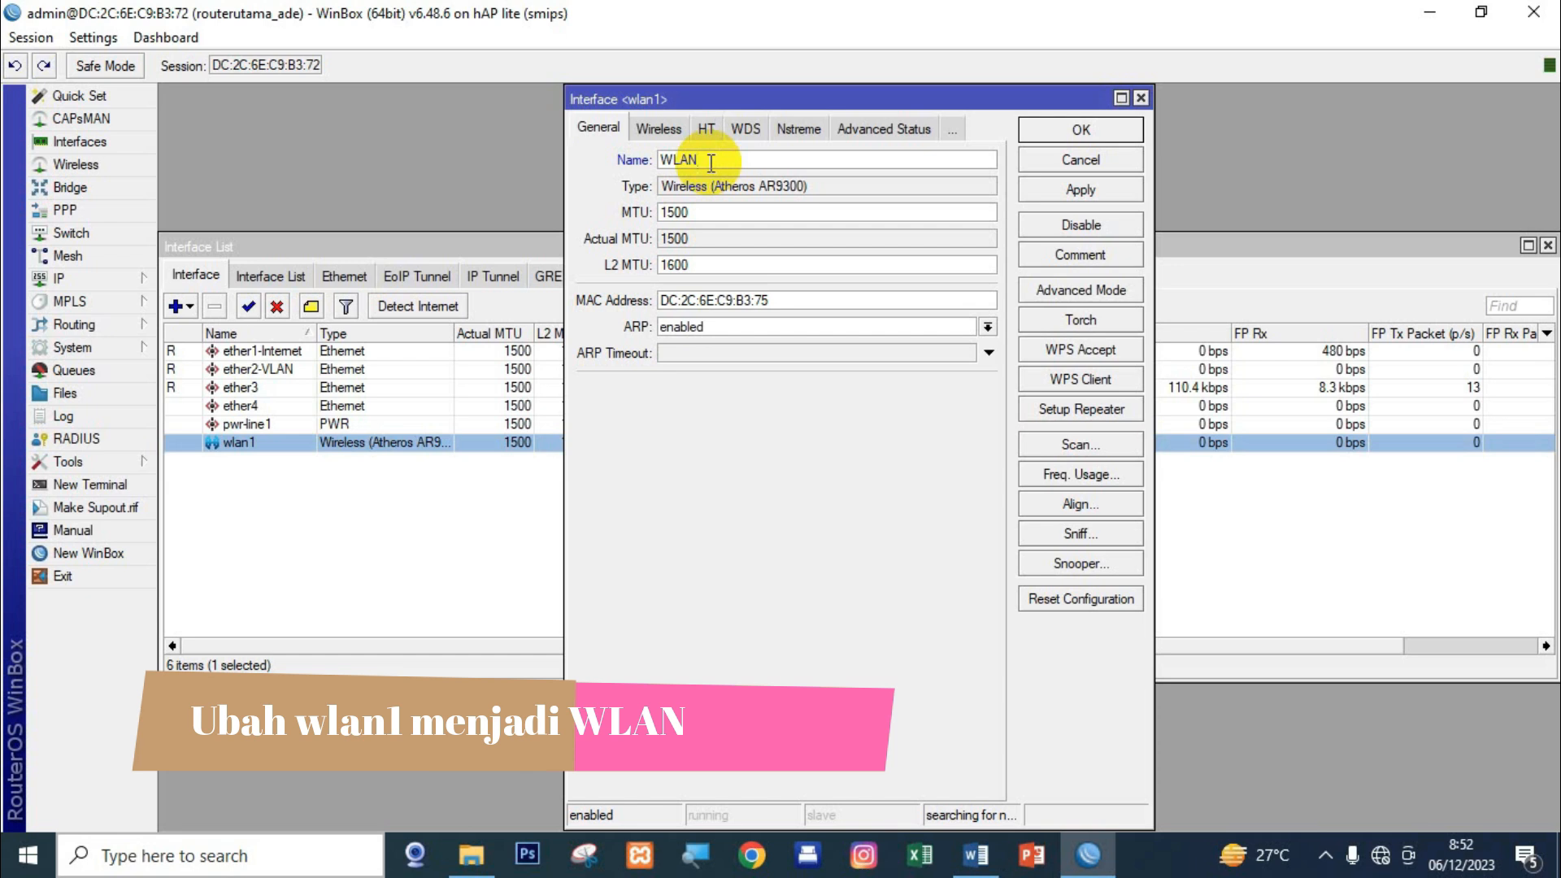
left_click(1045, 190)
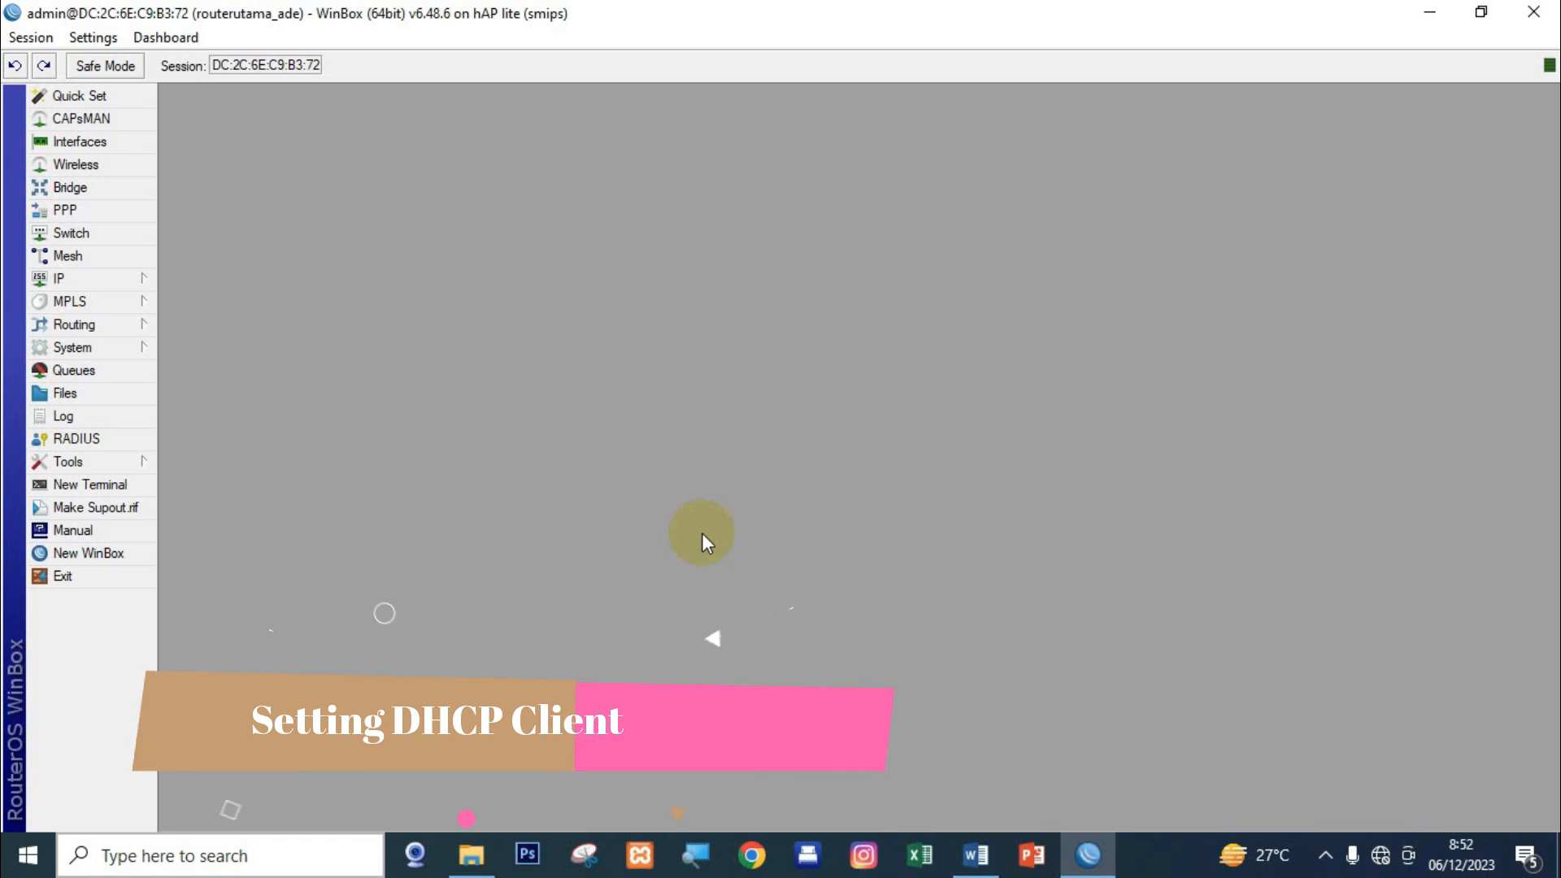
Create a DHCP client bound to the ether1-Internet interface.
left_click(122, 278)
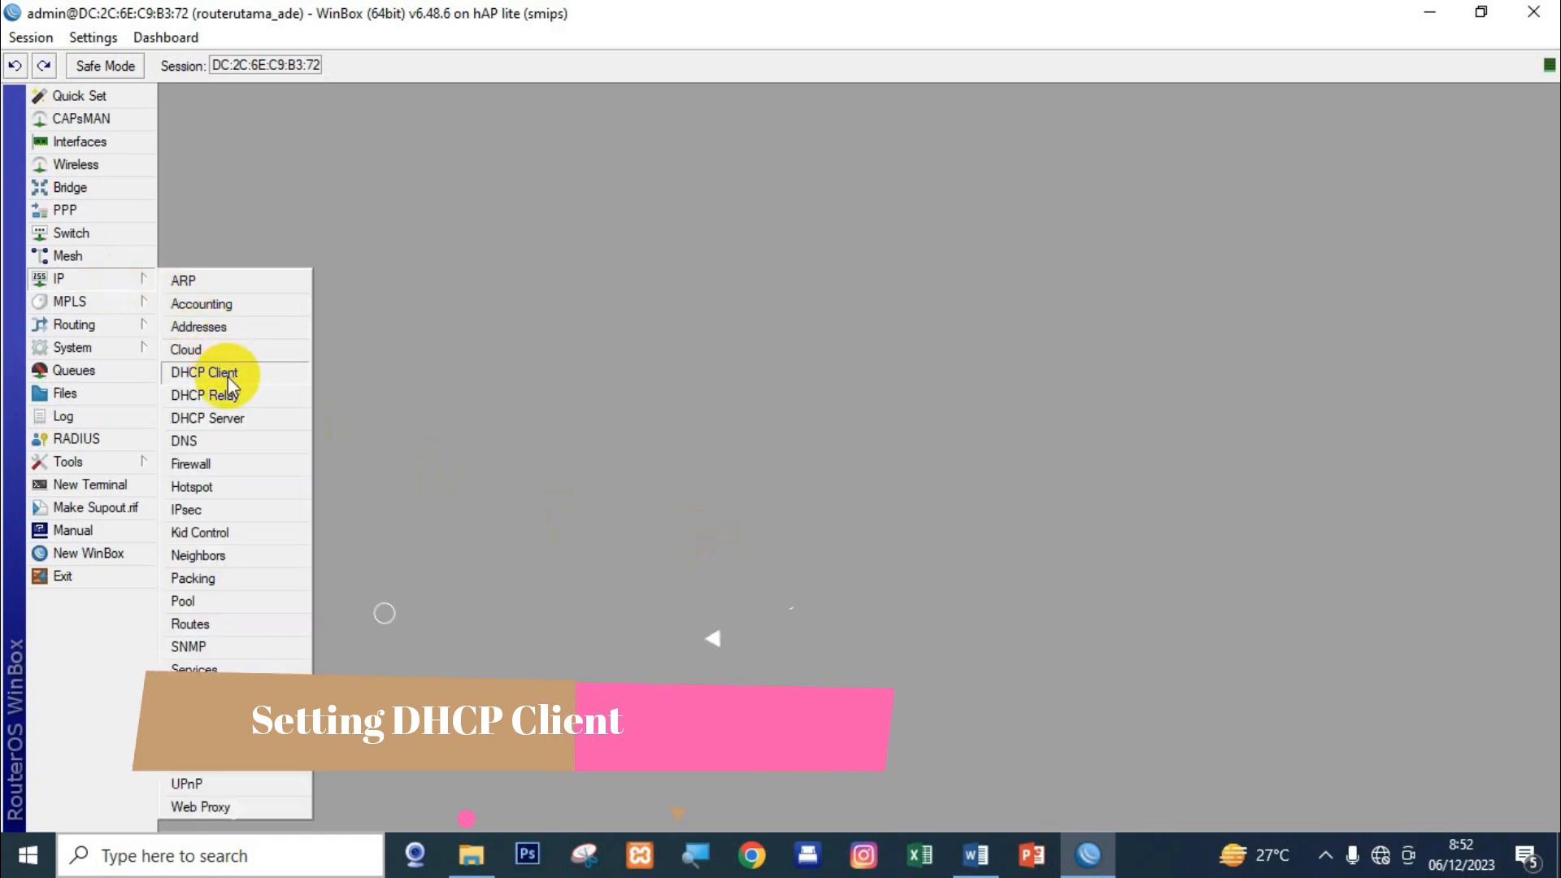
left_click(213, 372)
left_click(609, 307)
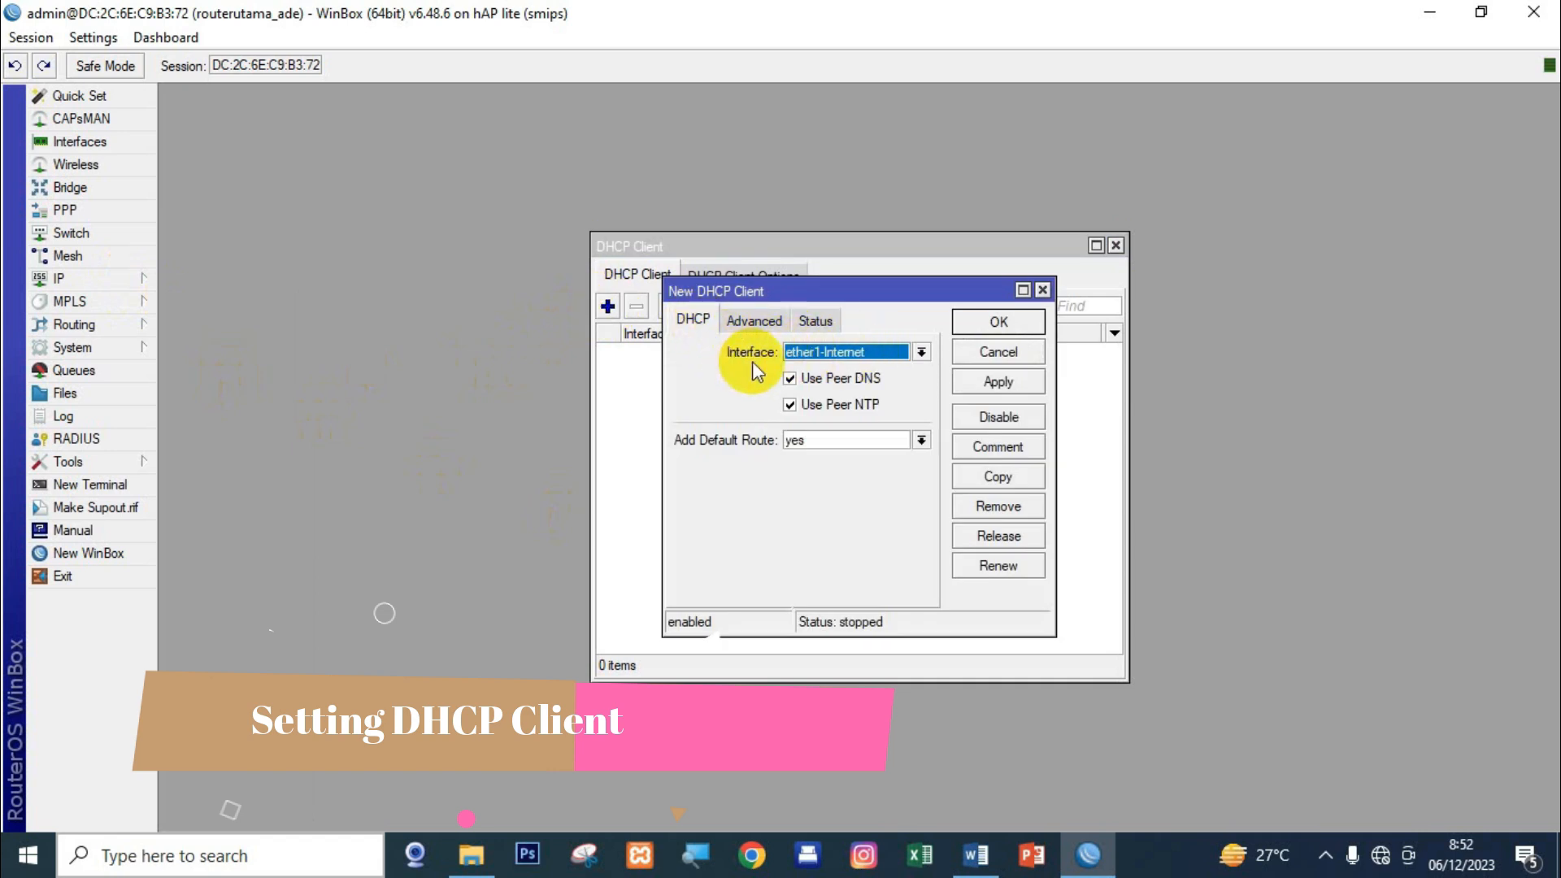
left_click(844, 355)
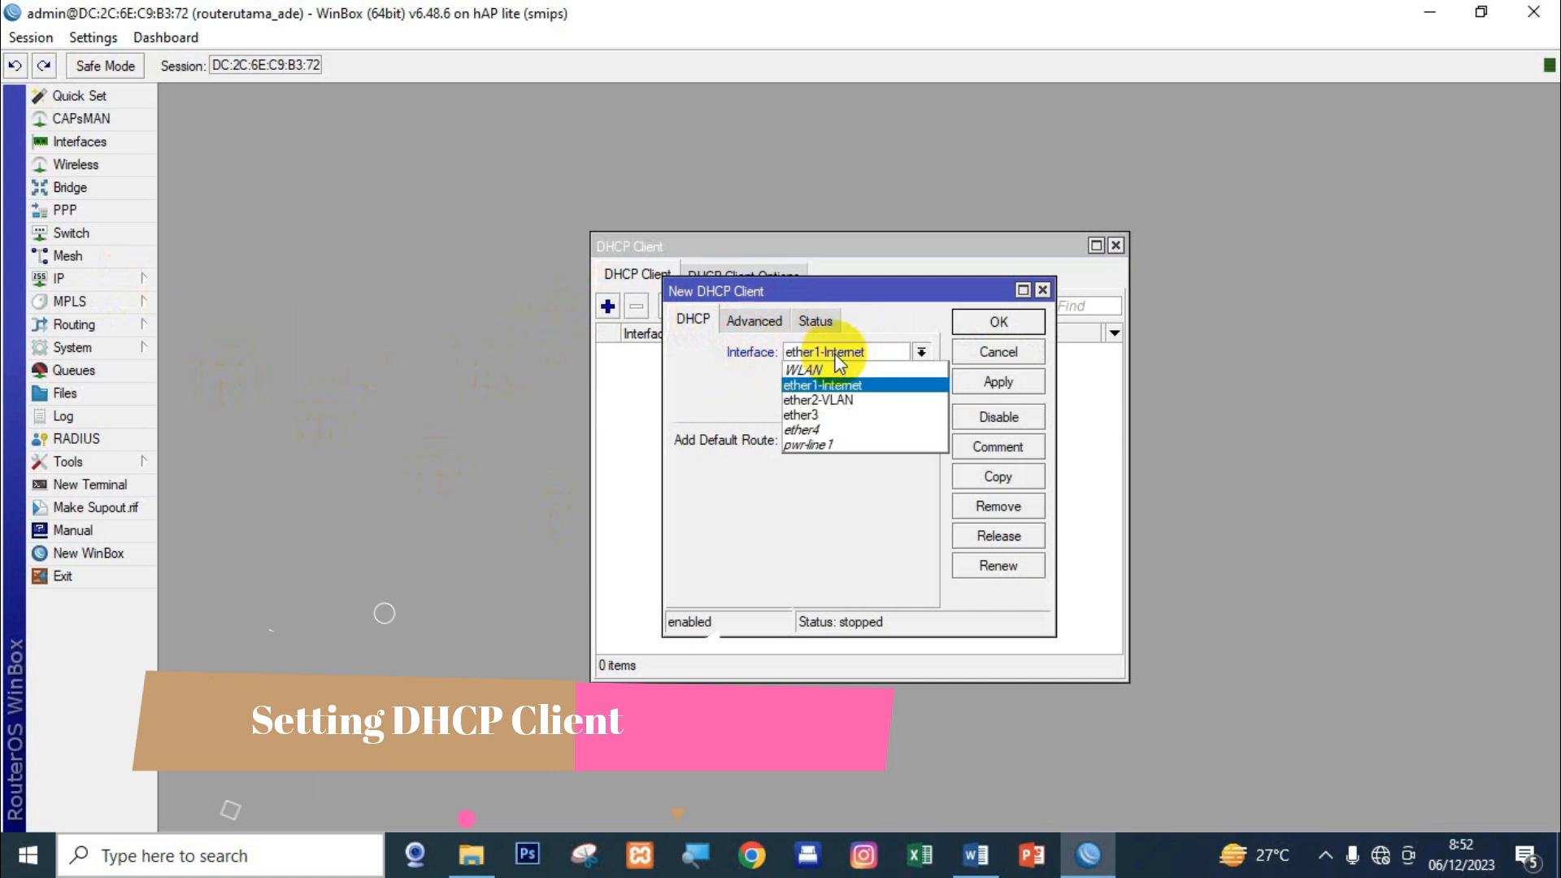
left_click(863, 387)
left_click(981, 384)
left_click(998, 321)
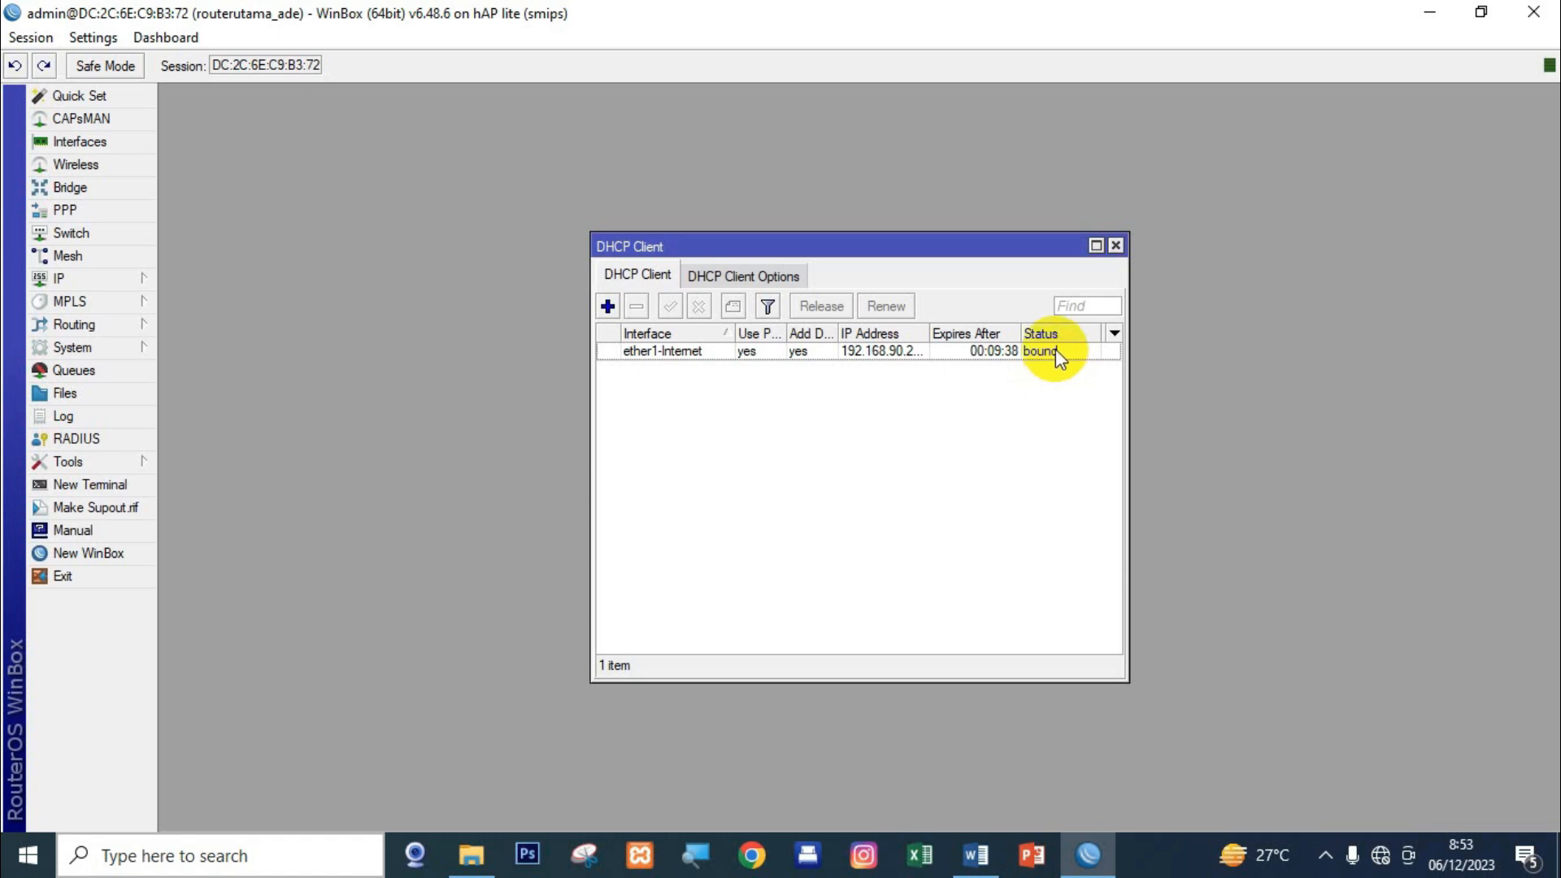
Set DNS servers 8.8.8.8 and 8.8.4.4 and tick Allow Remote Requests.
left_click(1116, 245)
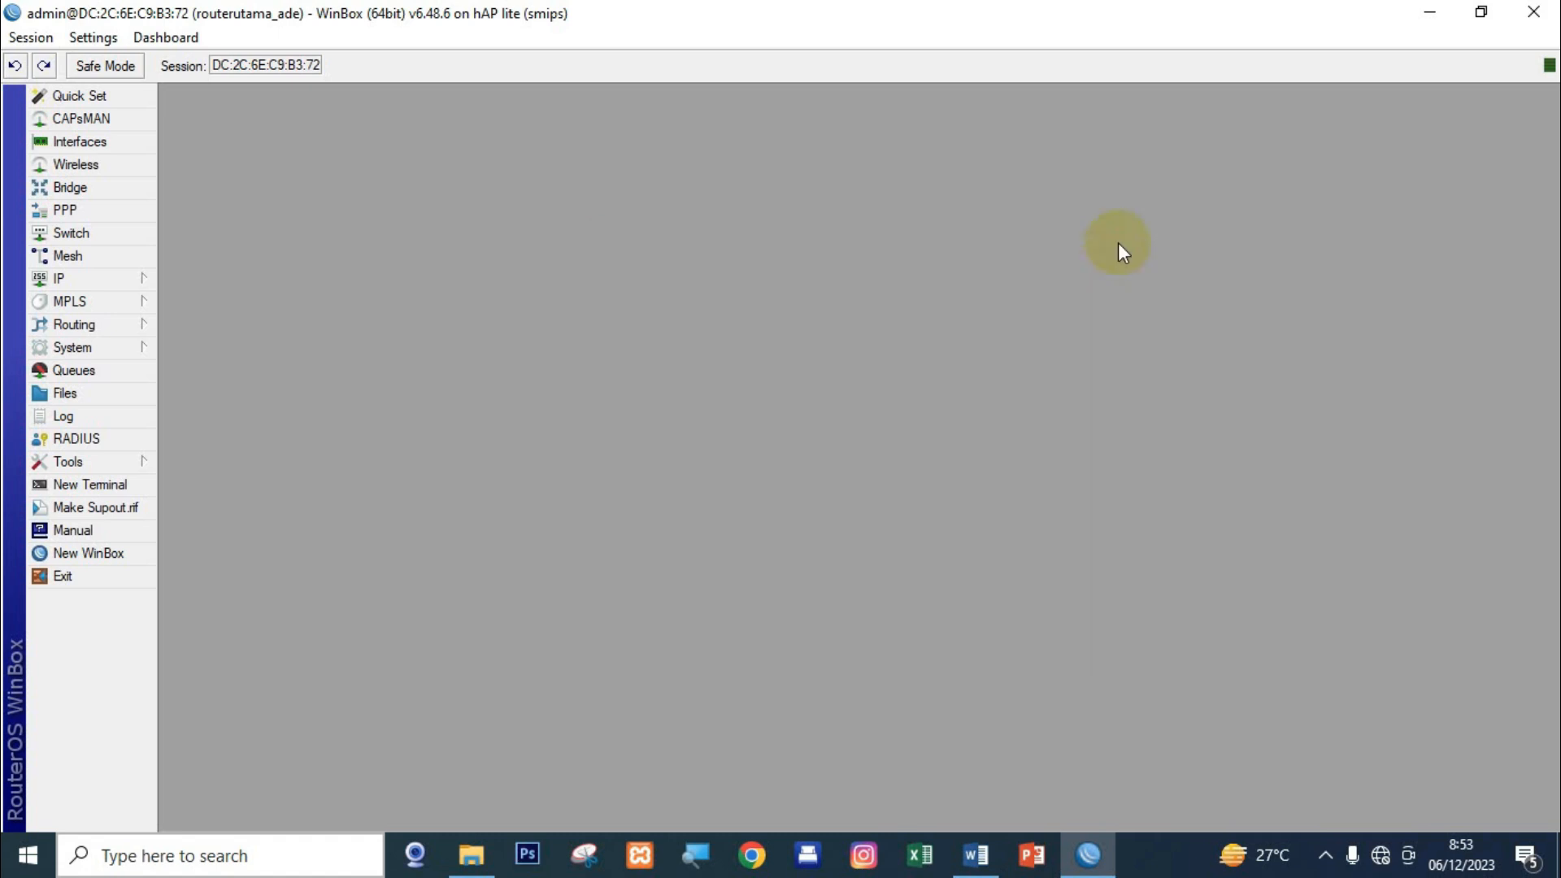
left_click(126, 278)
left_click(203, 440)
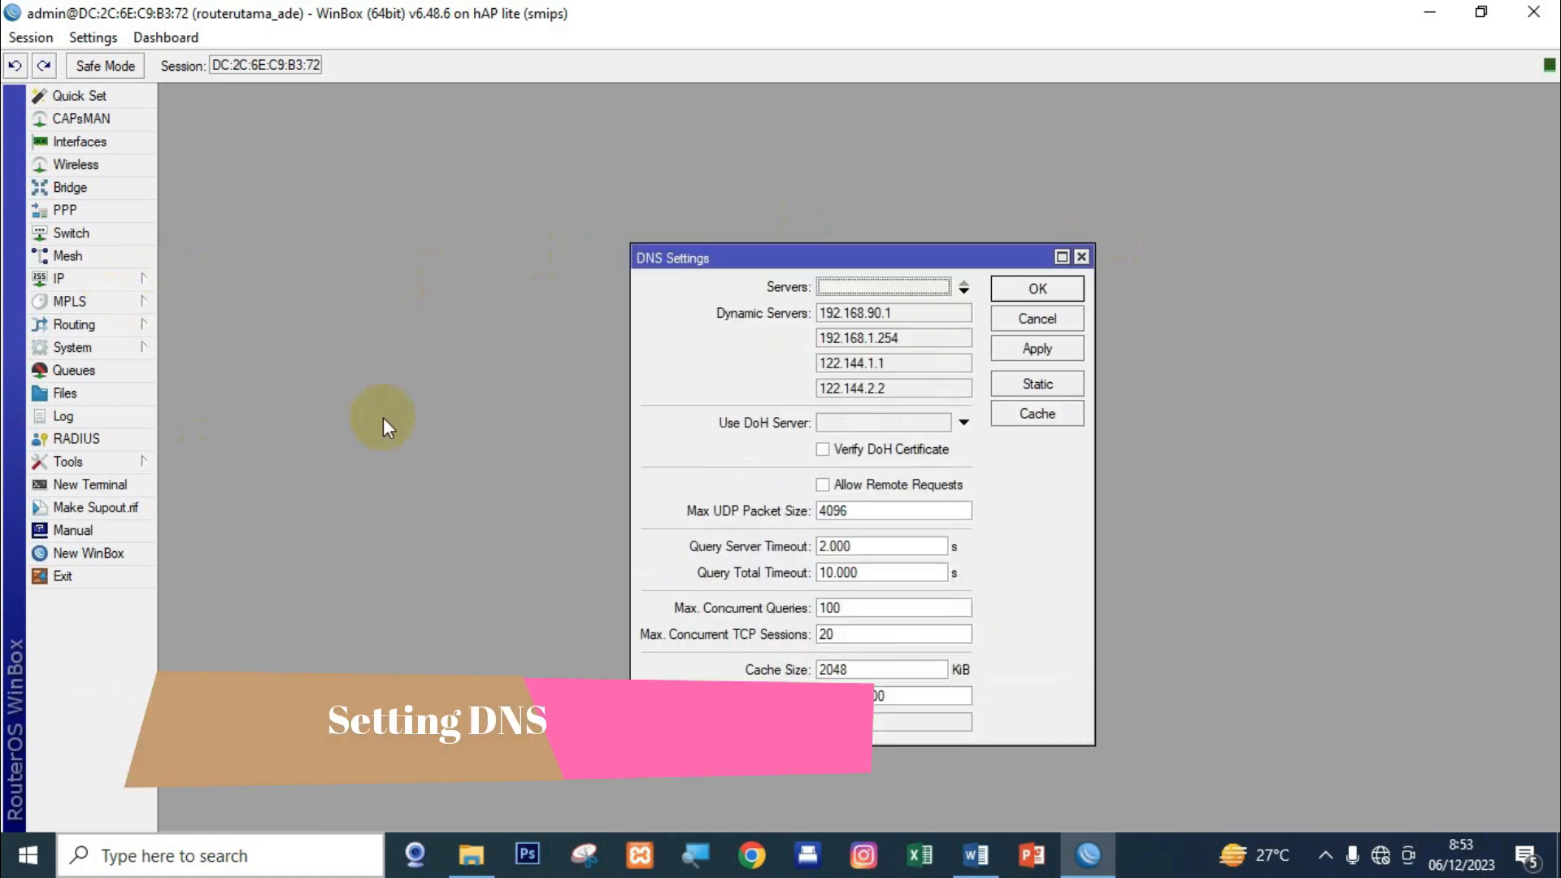
double_click(866, 286)
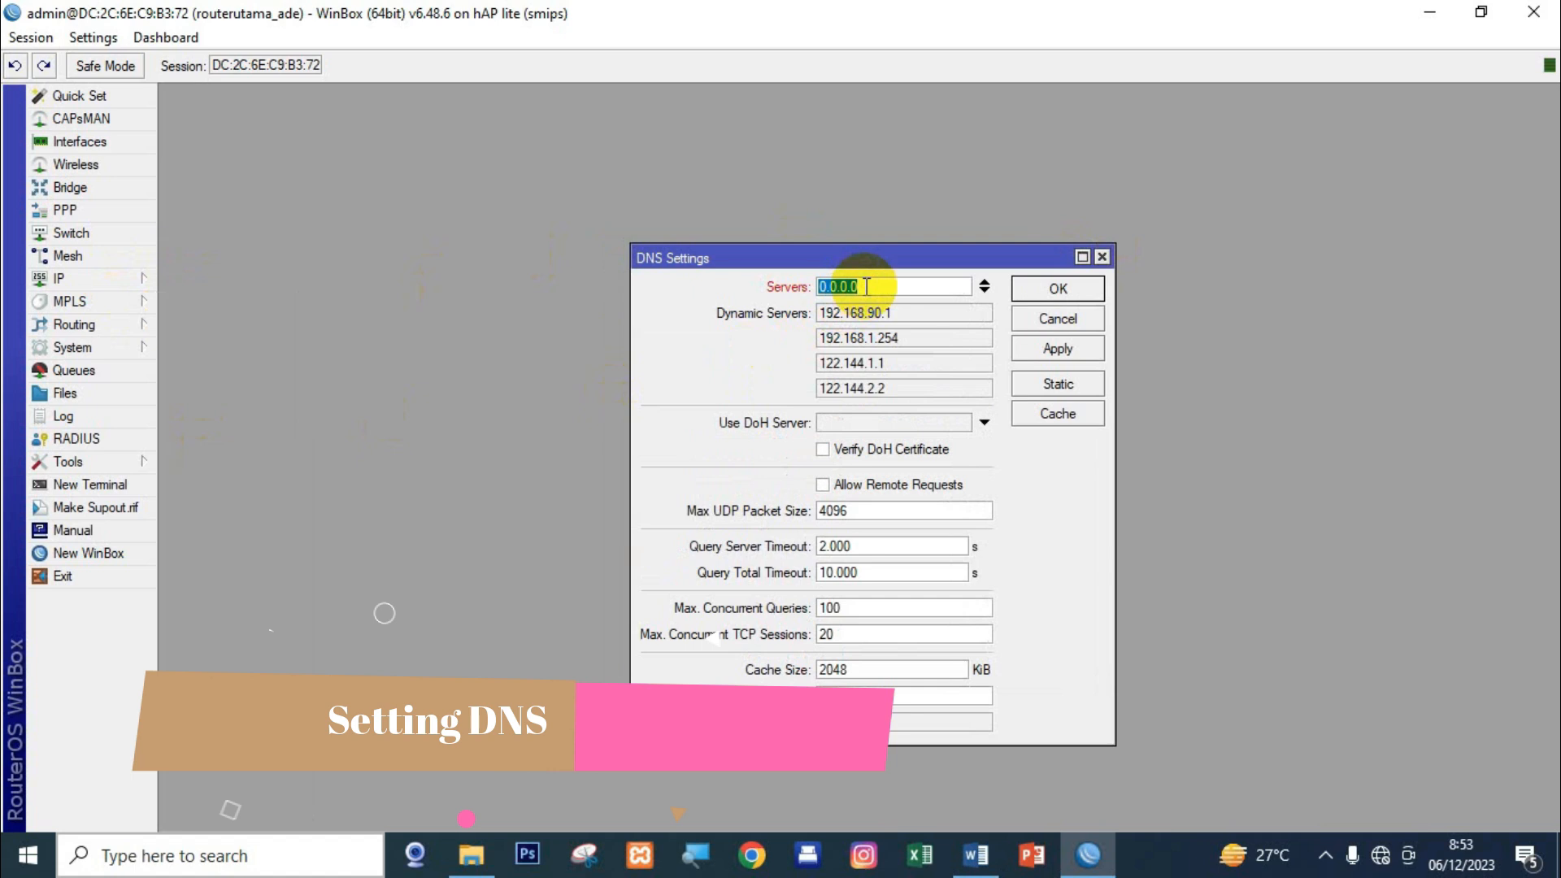
type("8.8.8.8")
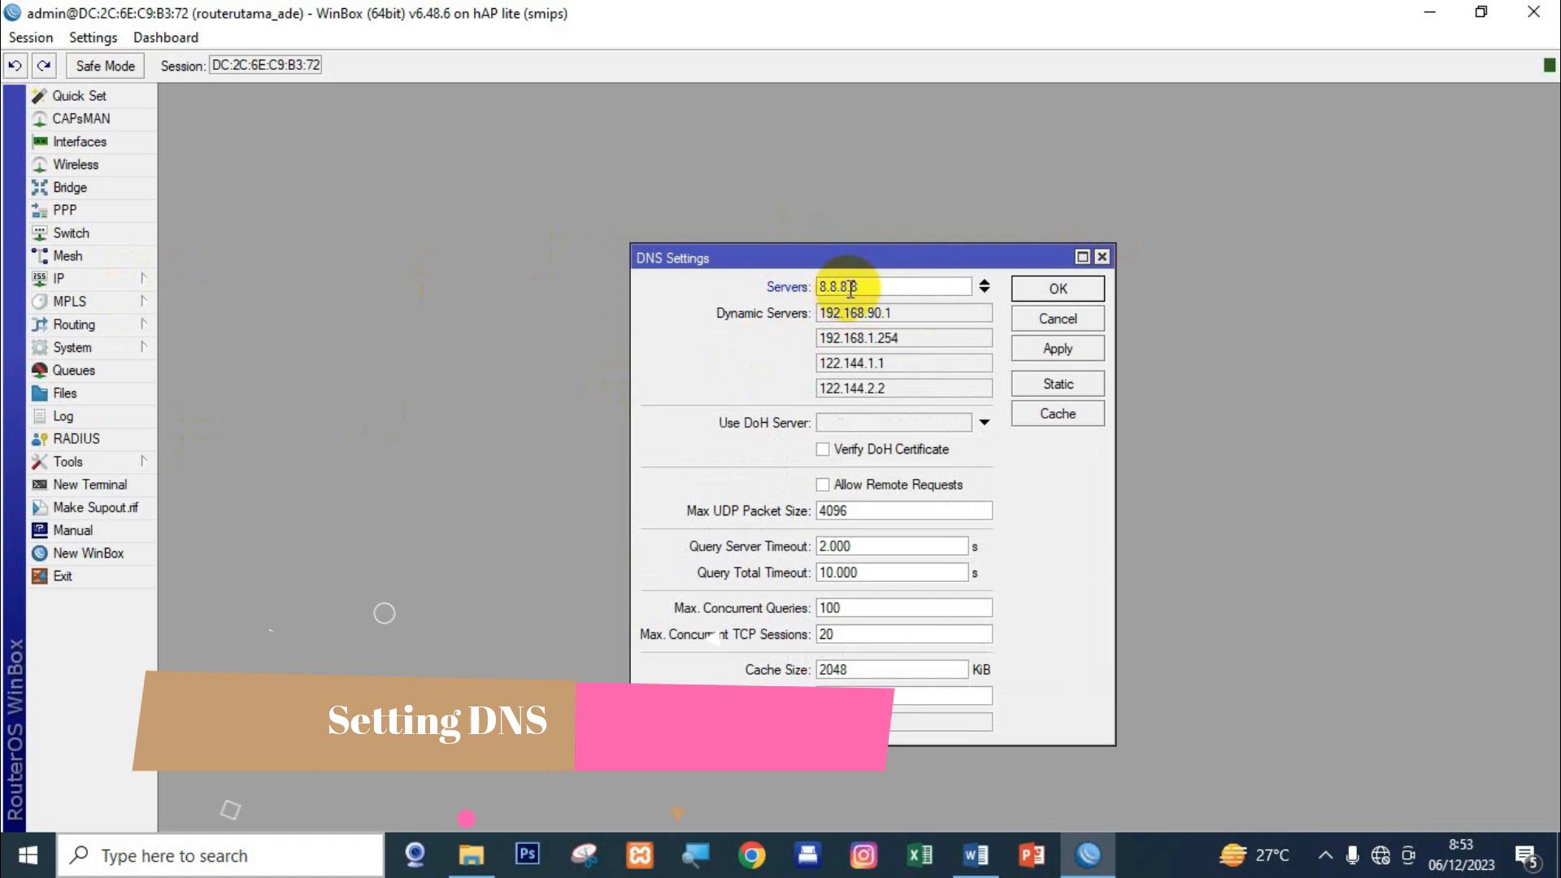
left_click(985, 291)
type("8")
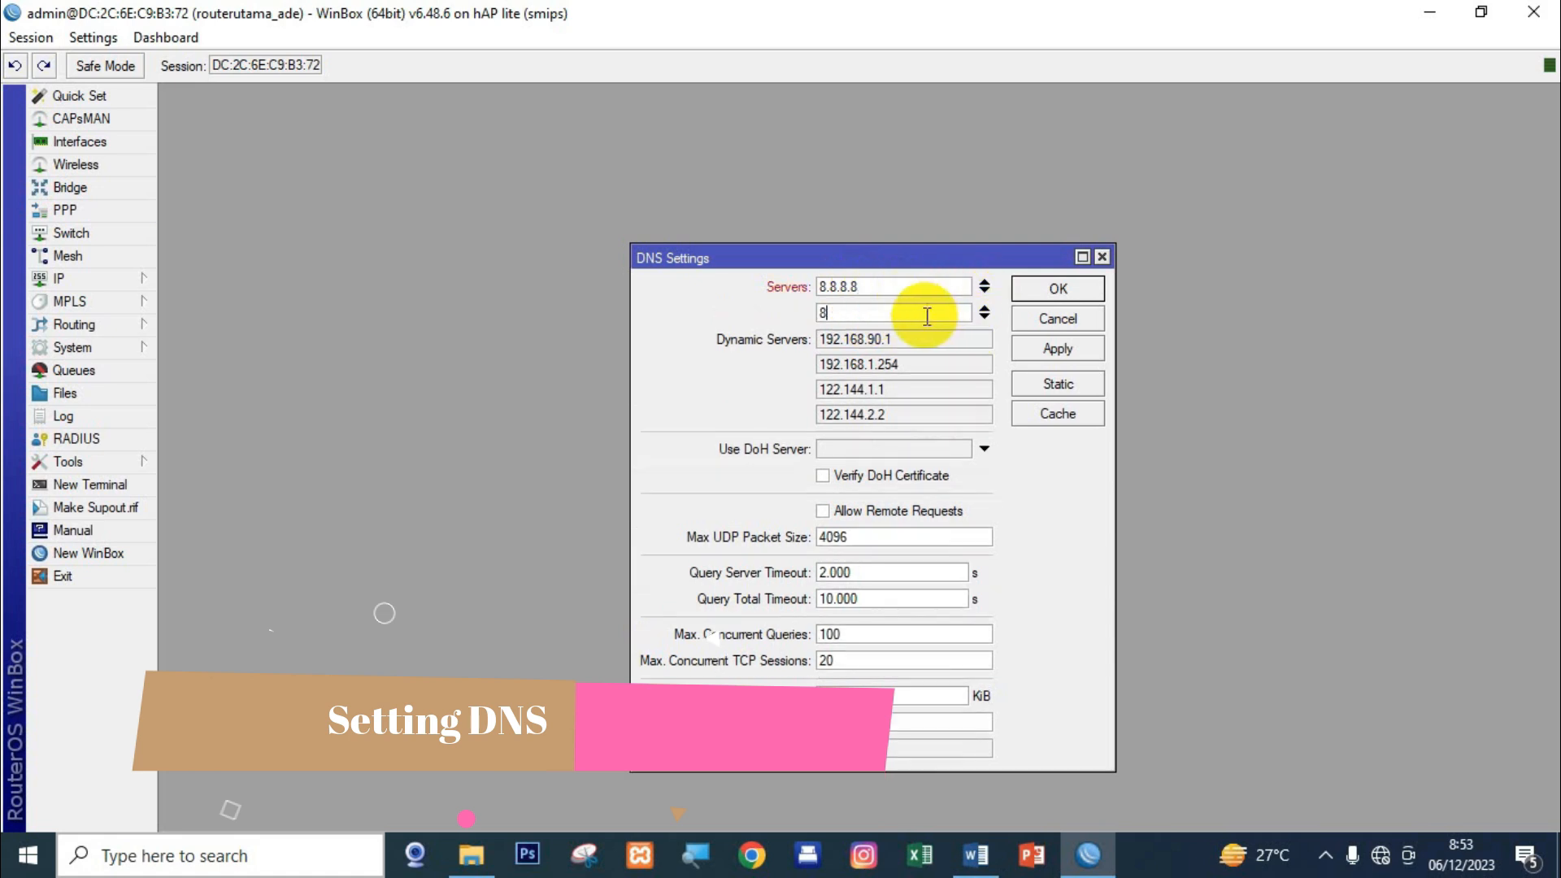
type(".8.4.4")
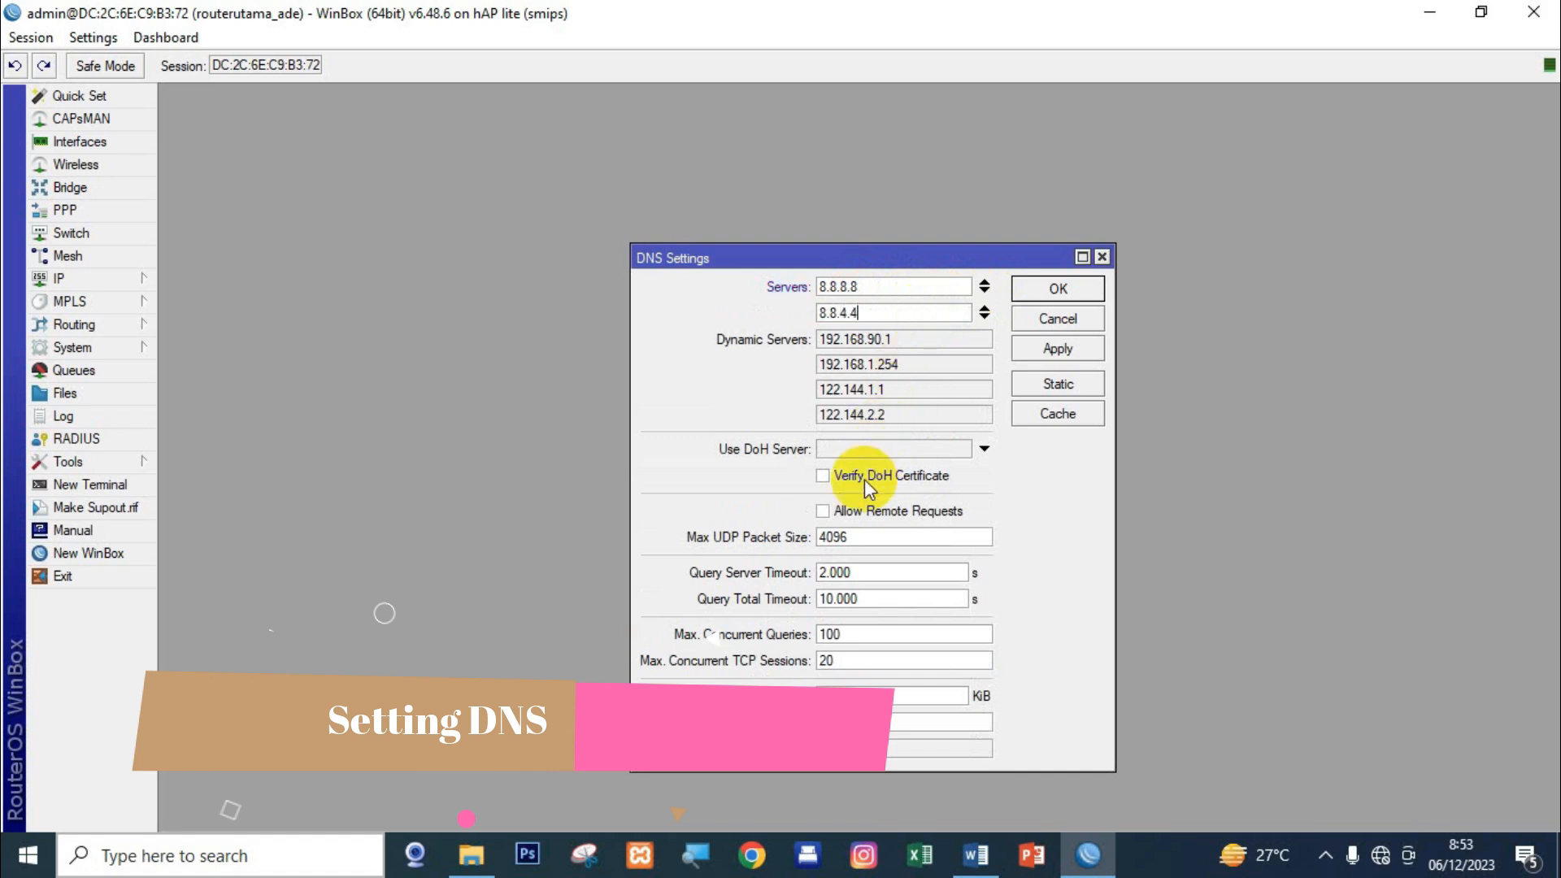
left_click(836, 513)
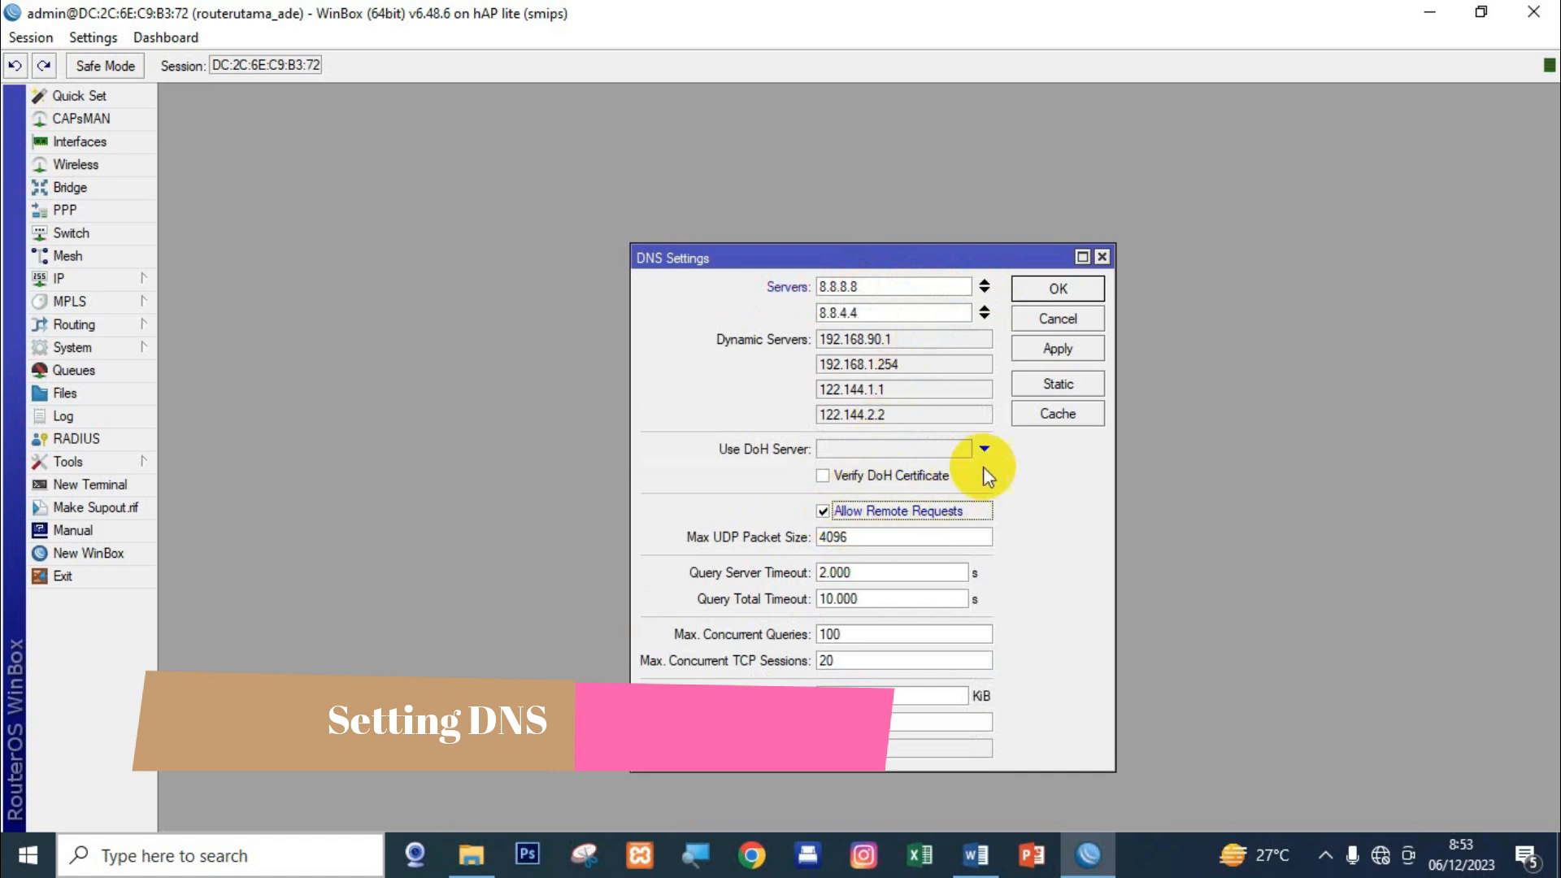
left_click(1052, 351)
left_click(1051, 289)
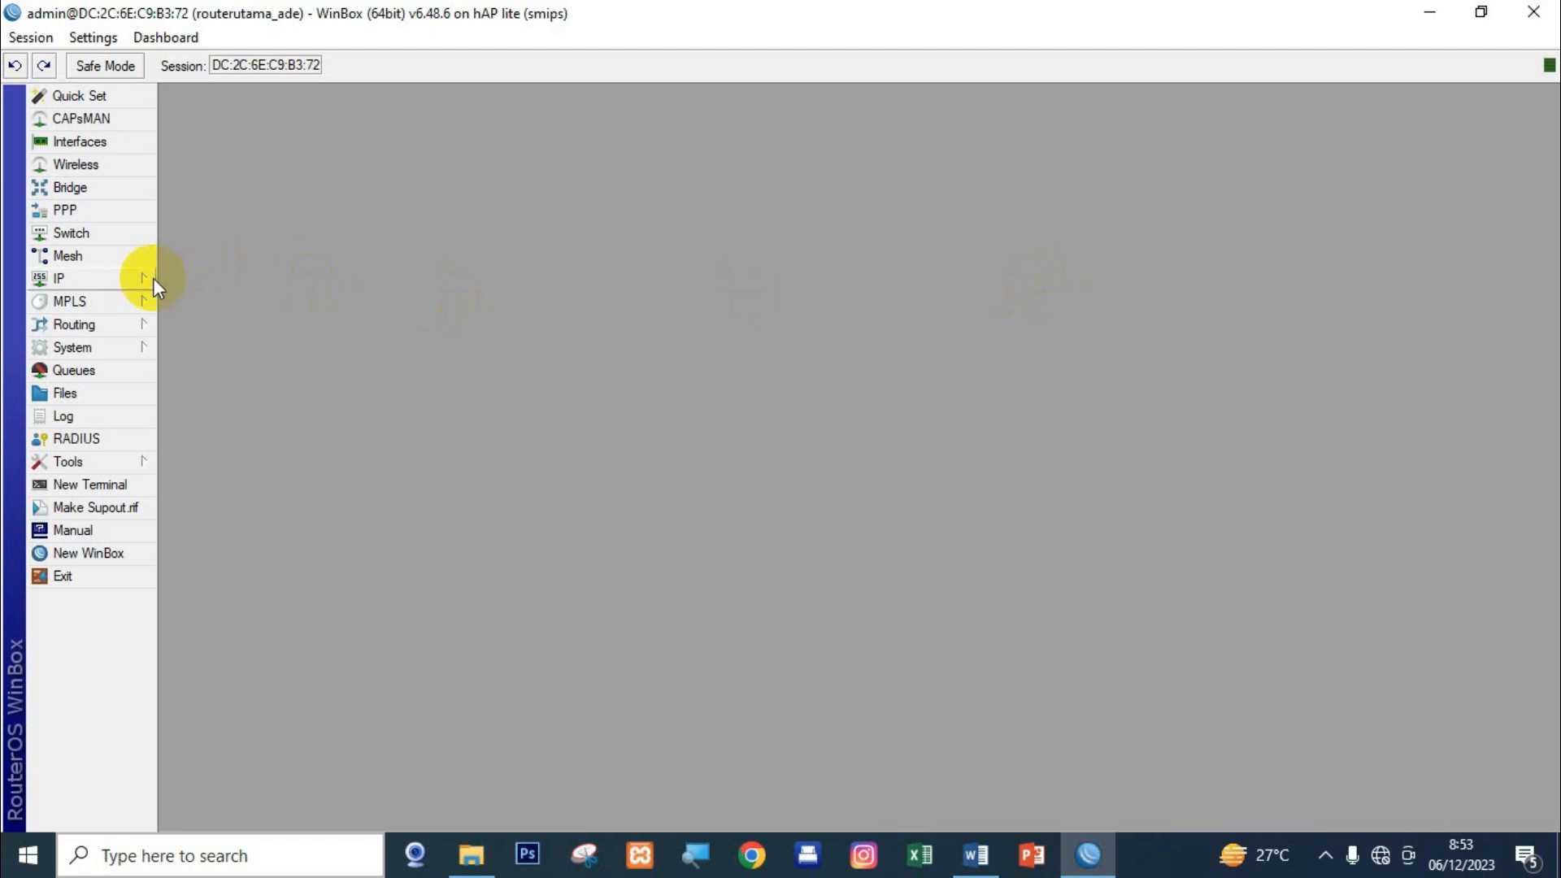
Add a NAT rule with out-interface ether1-Internet and action masquerade.
left_click(130, 278)
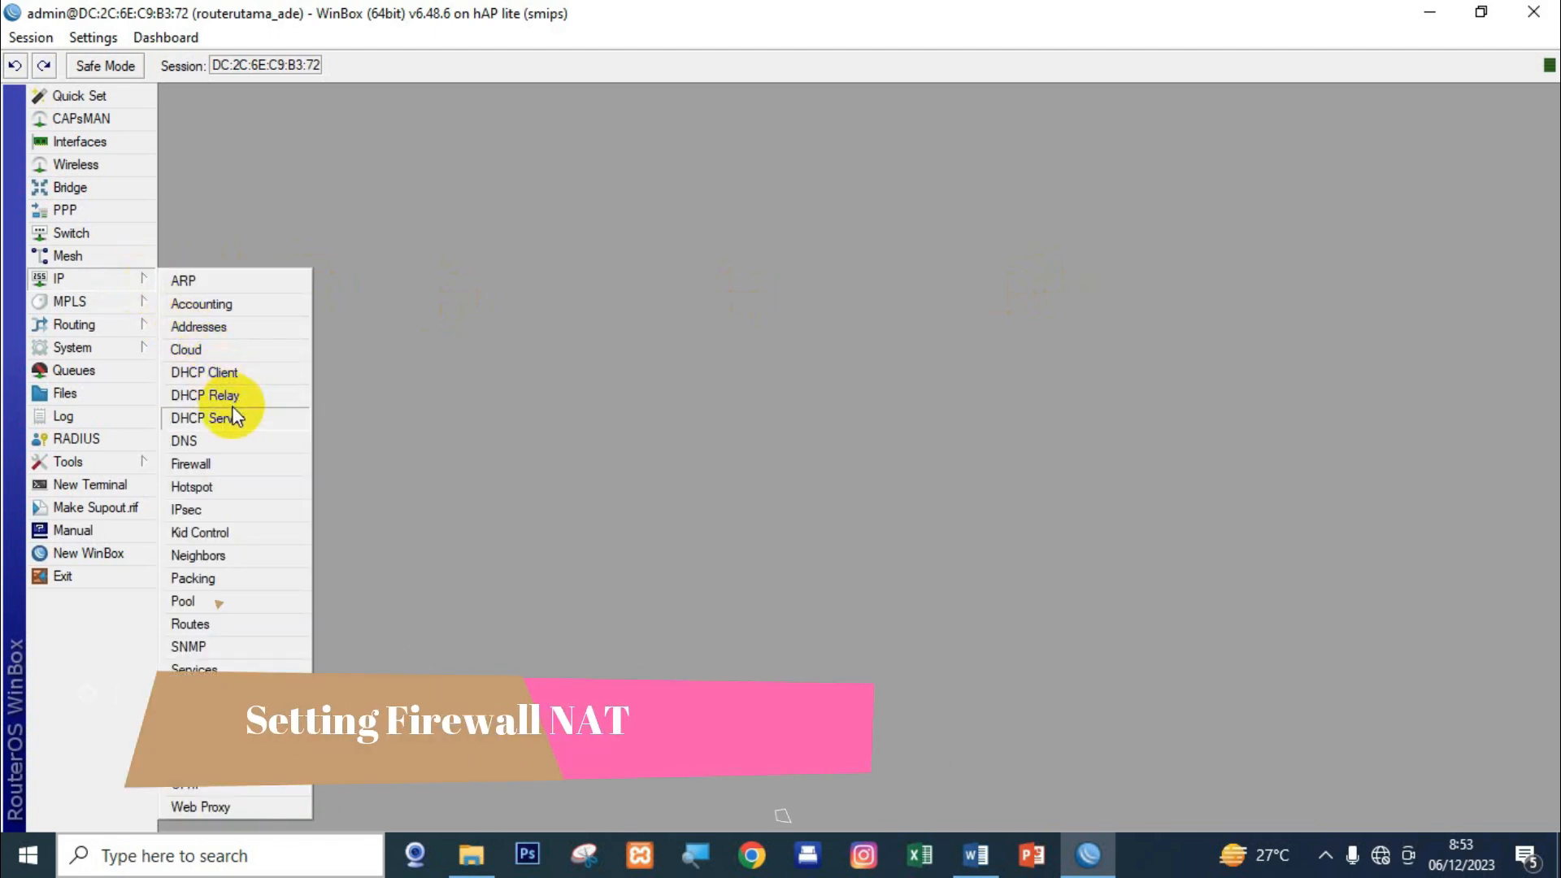
left_click(230, 465)
left_click(439, 278)
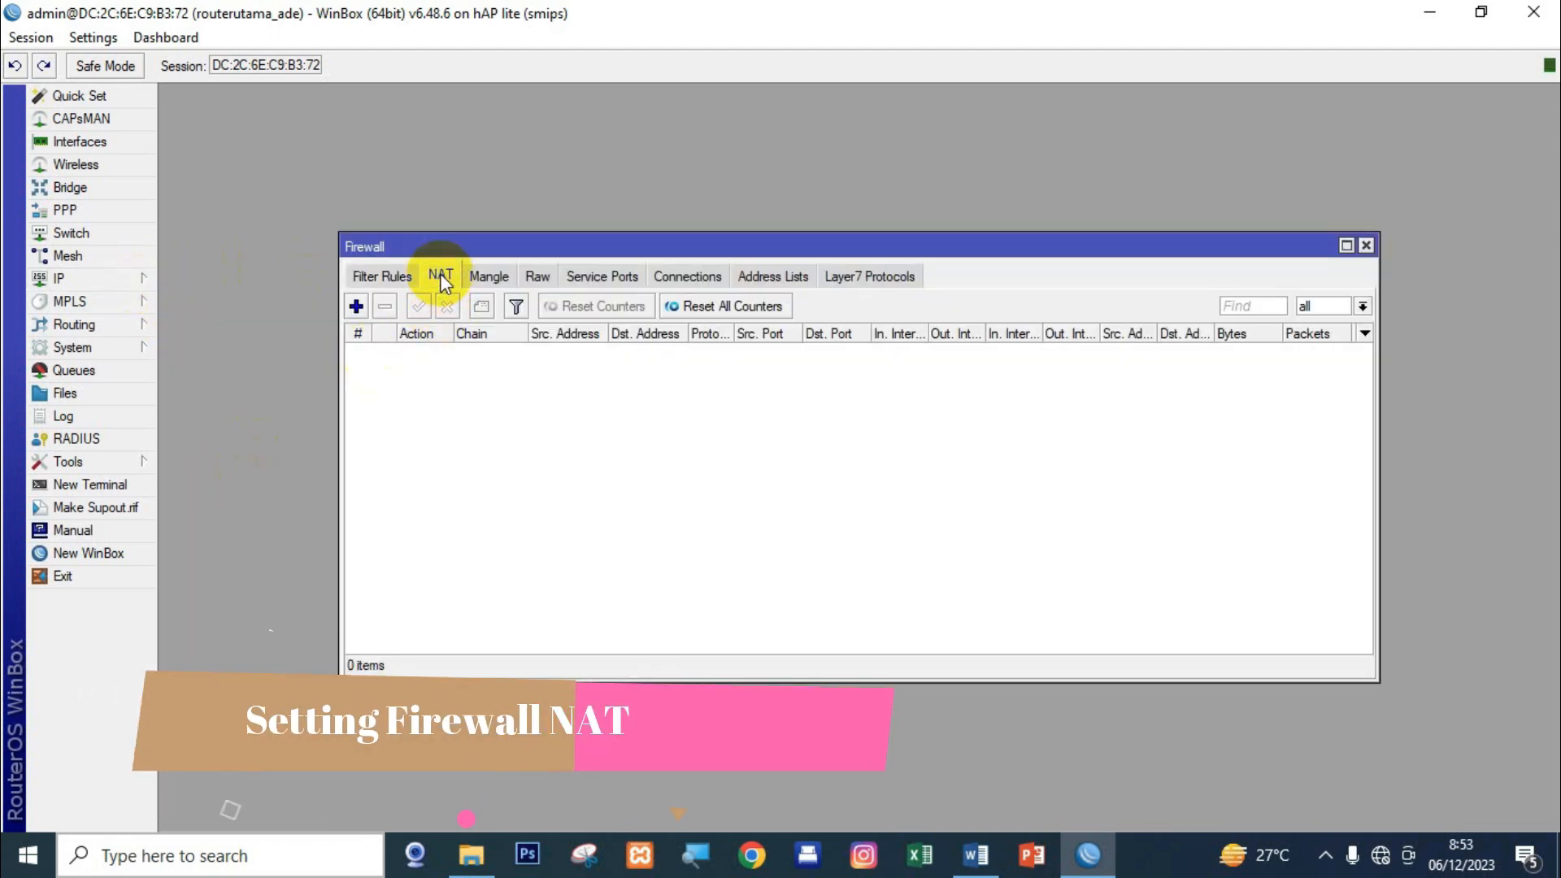
left_click(356, 307)
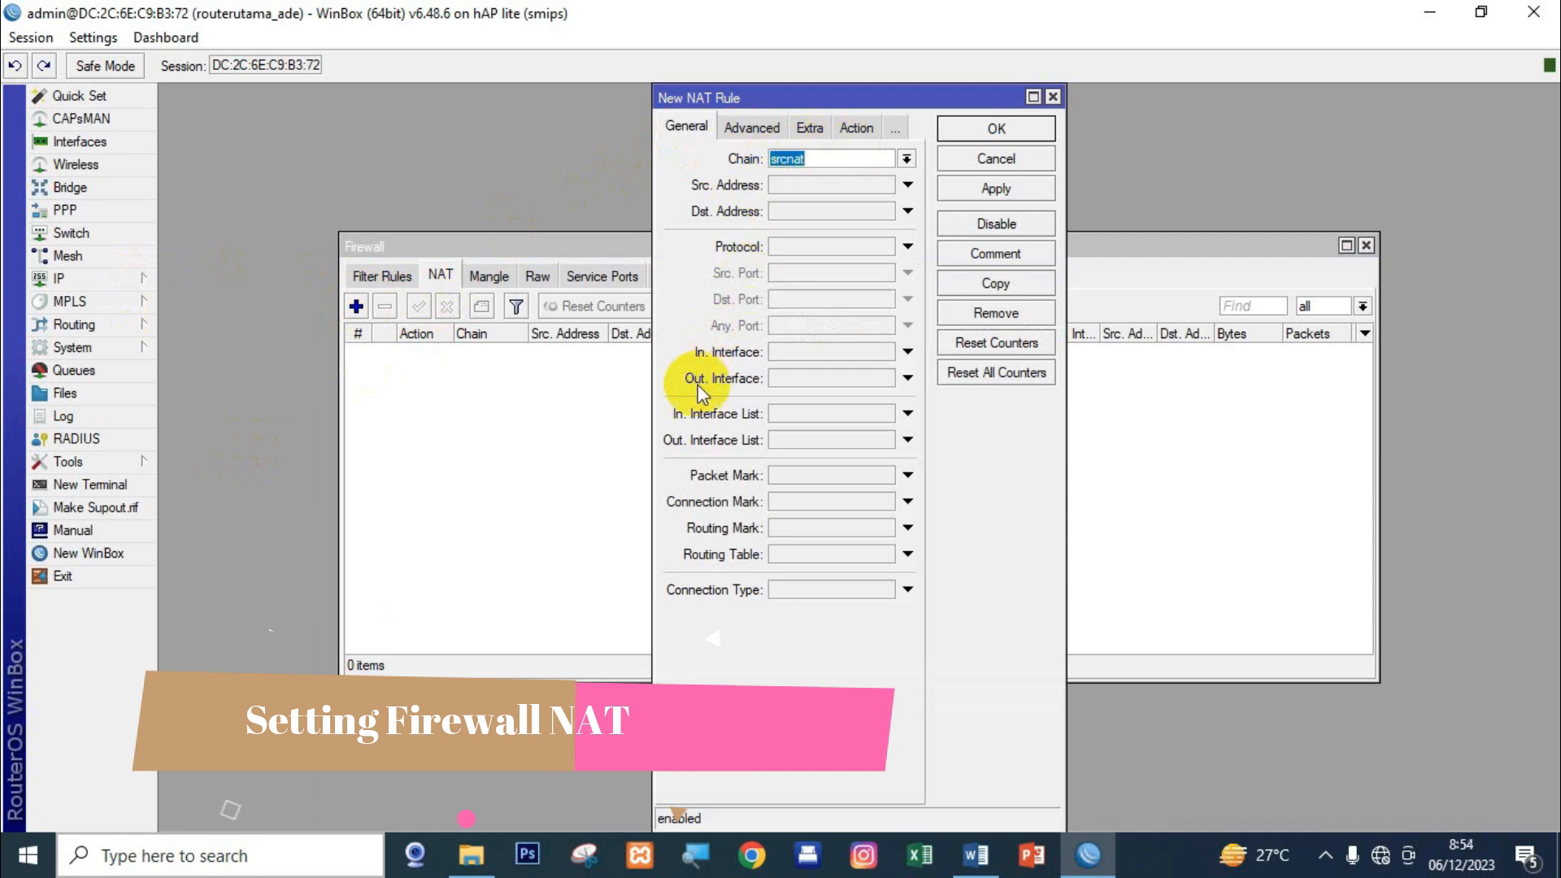
left_click(797, 377)
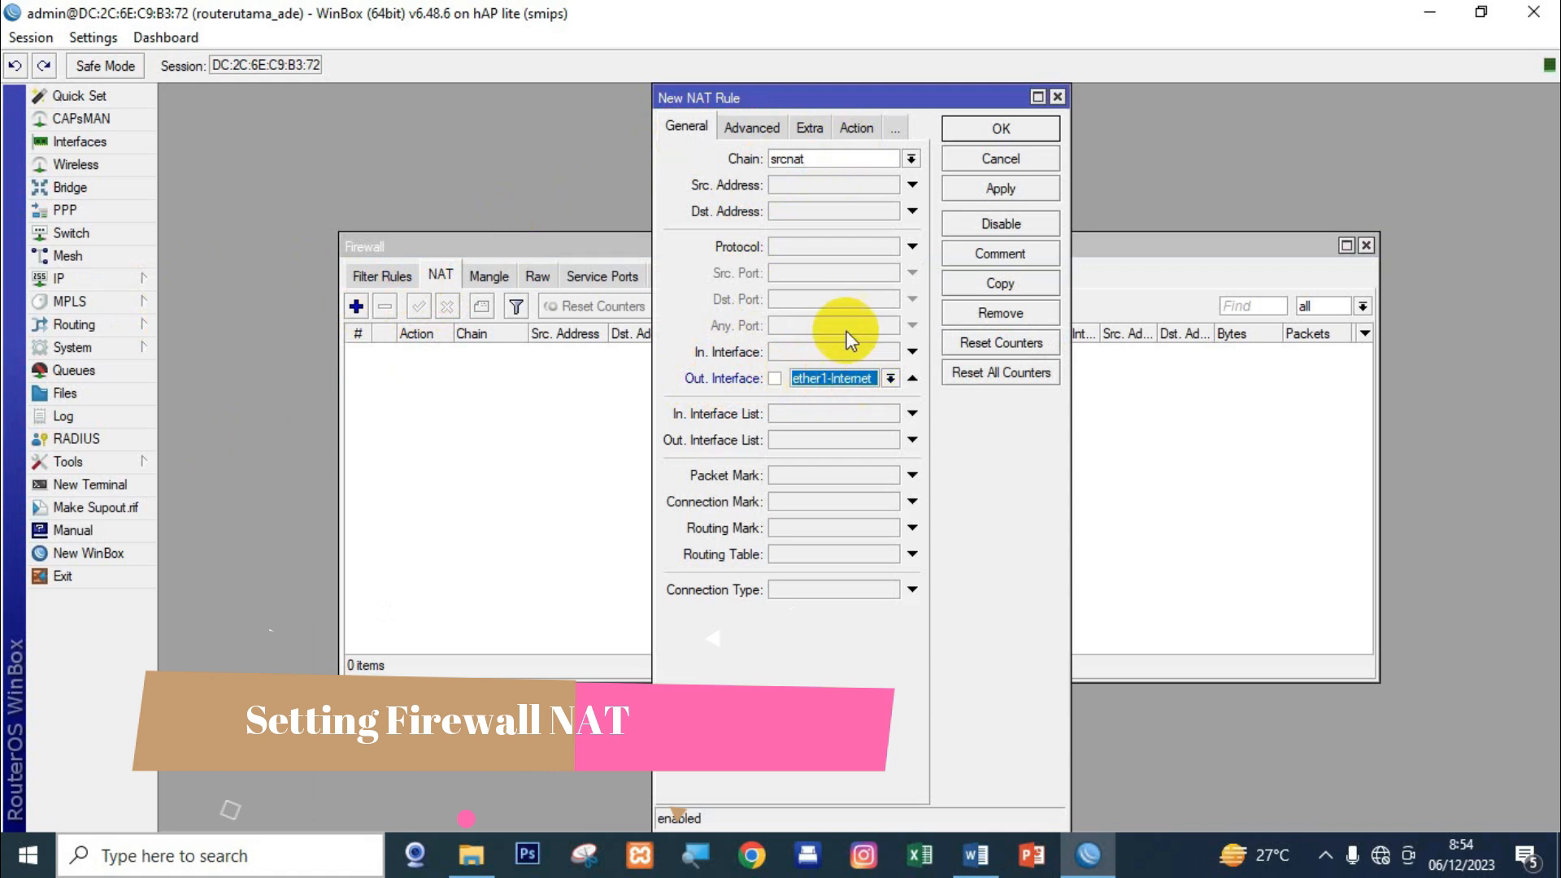
left_click(851, 129)
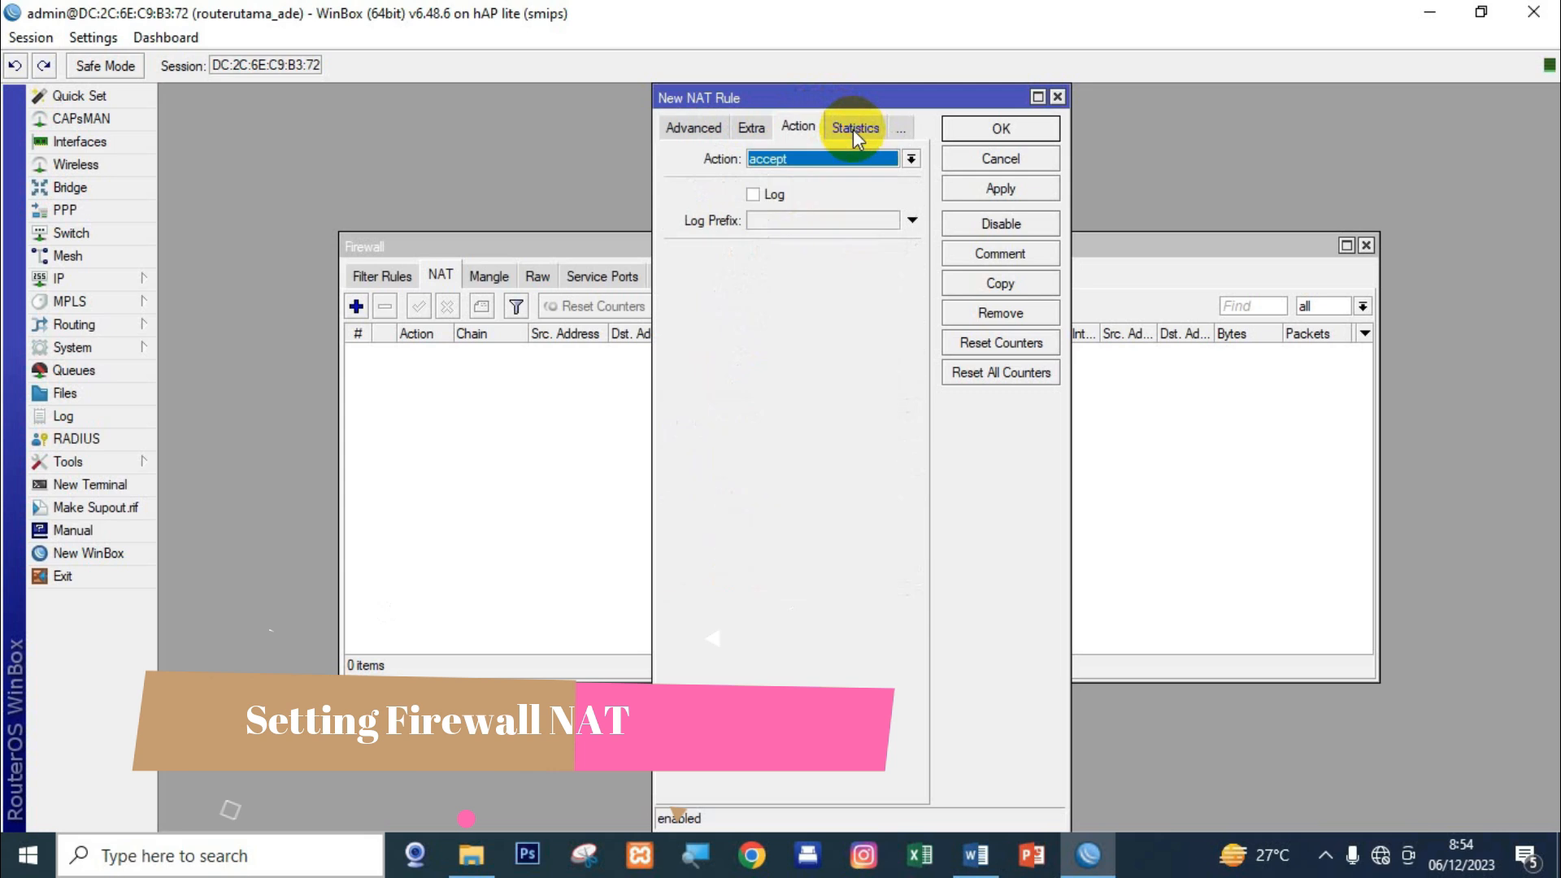
left_click(793, 160)
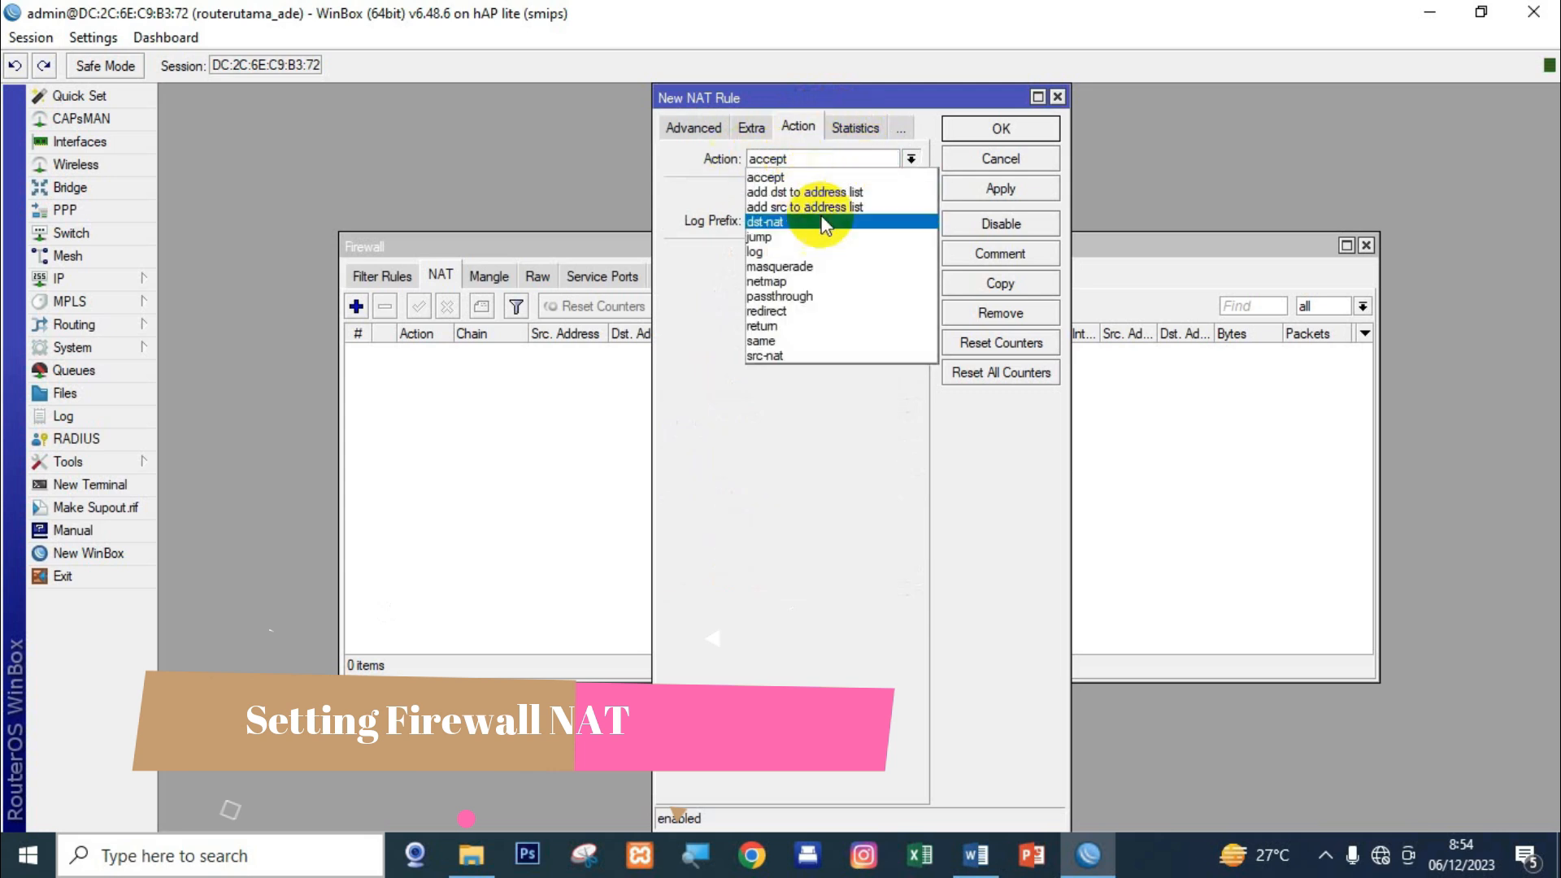
left_click(829, 268)
left_click(1000, 188)
left_click(1000, 130)
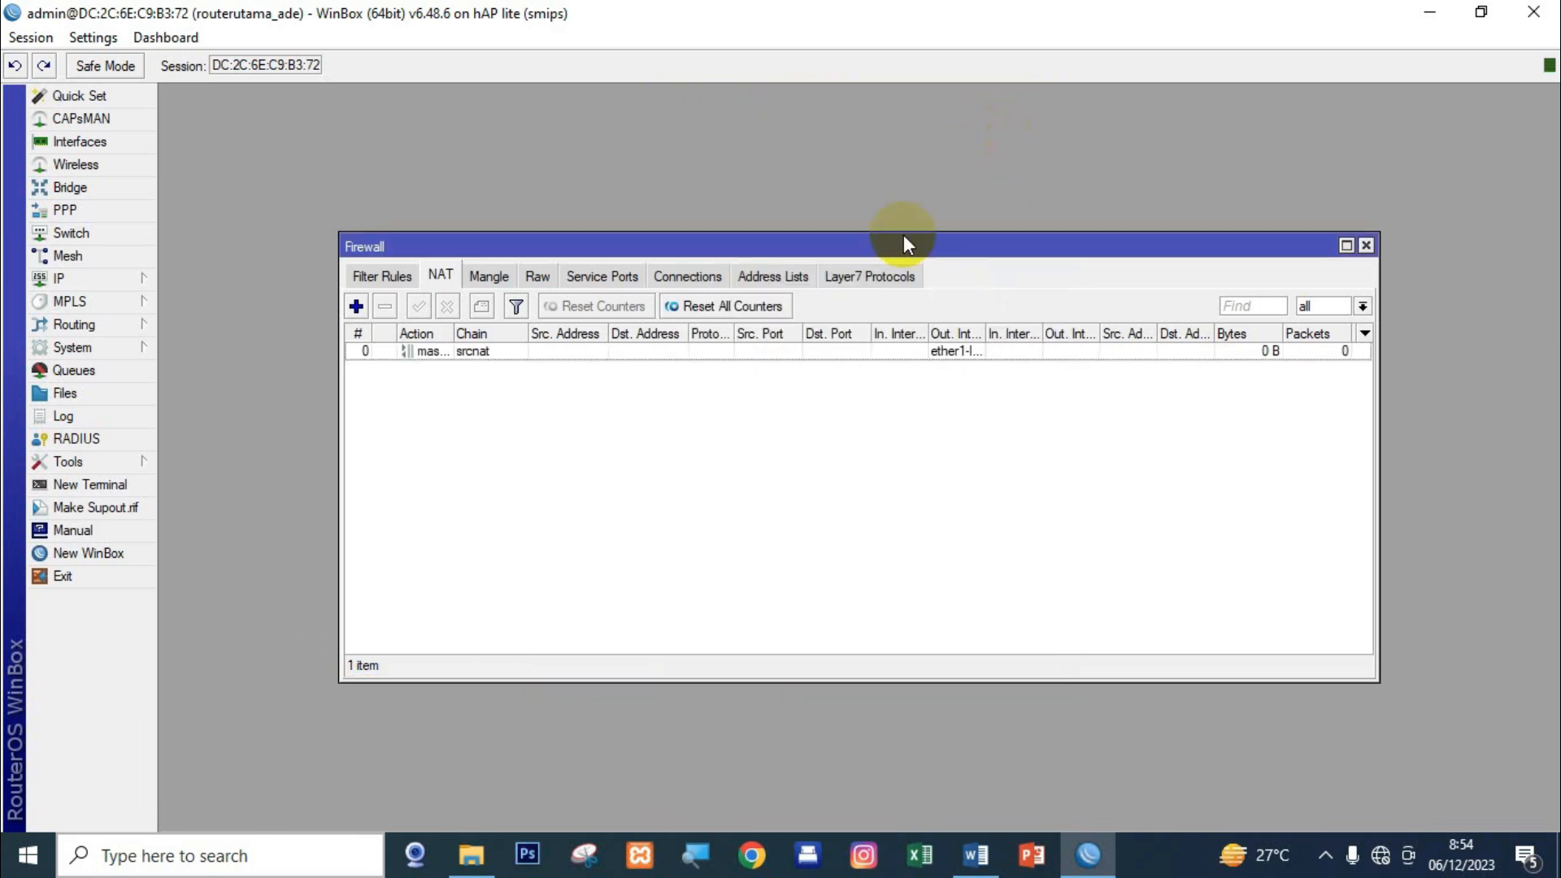
key("Escape")
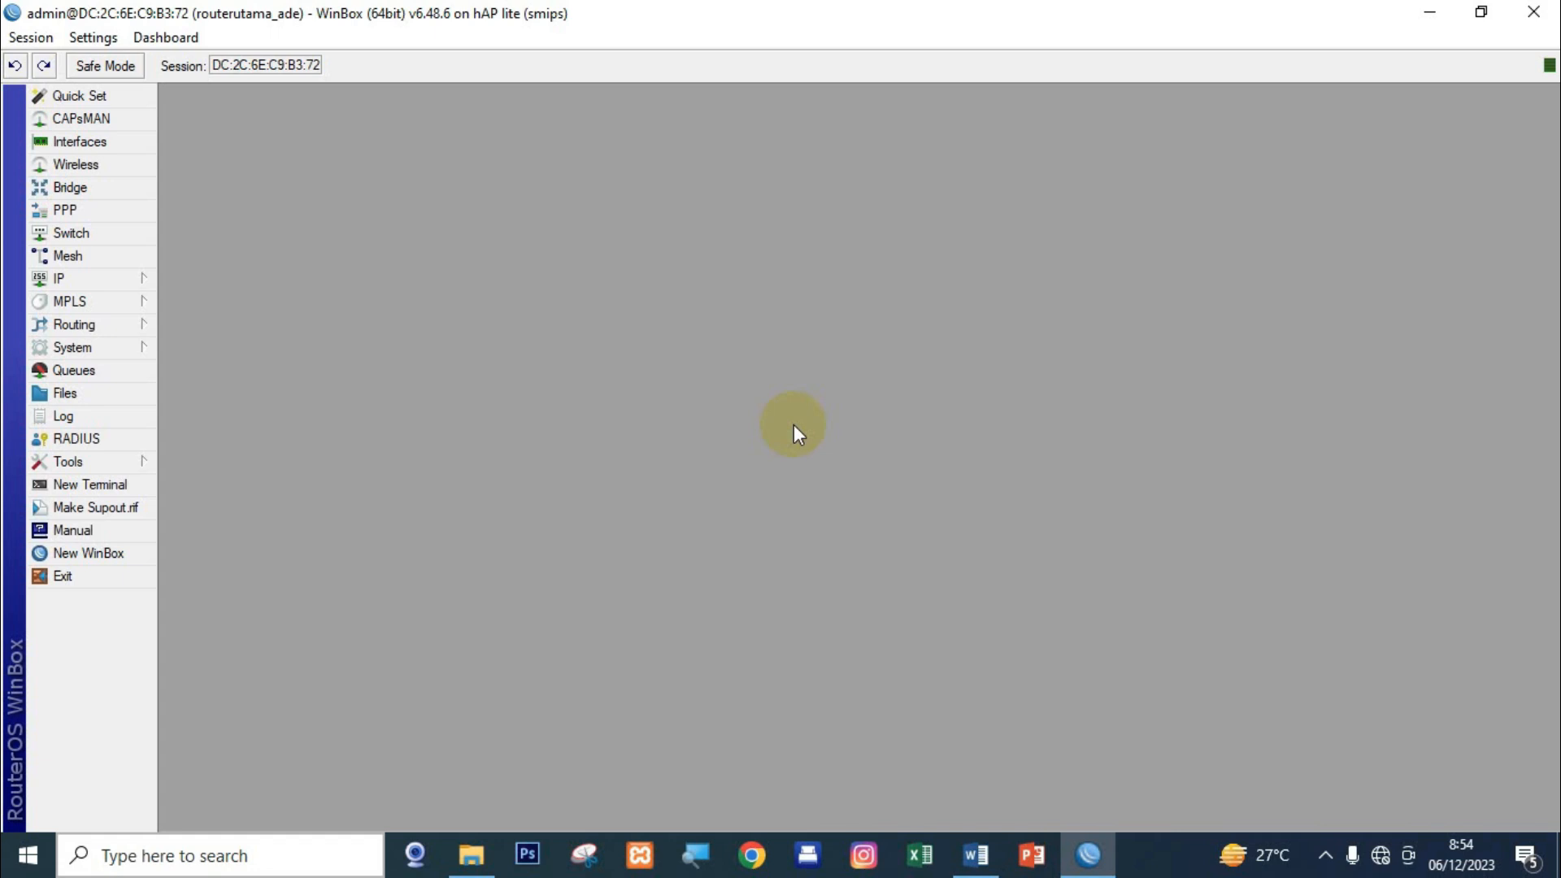
Create VLAN interface VLAN10 with VLAN ID 10 on parent interface ether2-VLAN.
left_click(119, 143)
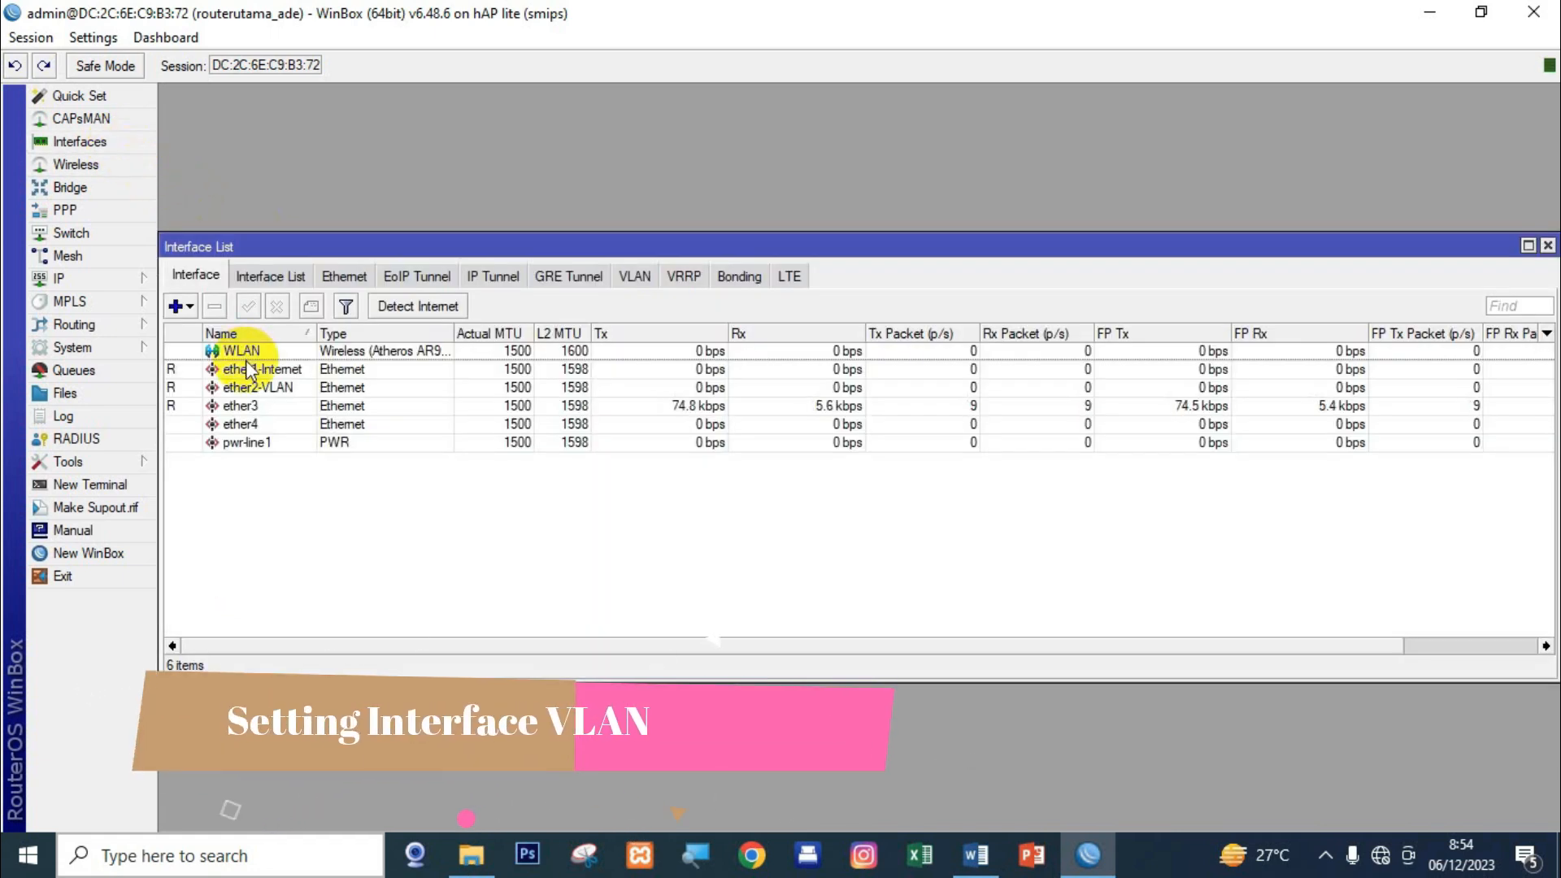
left_click(174, 307)
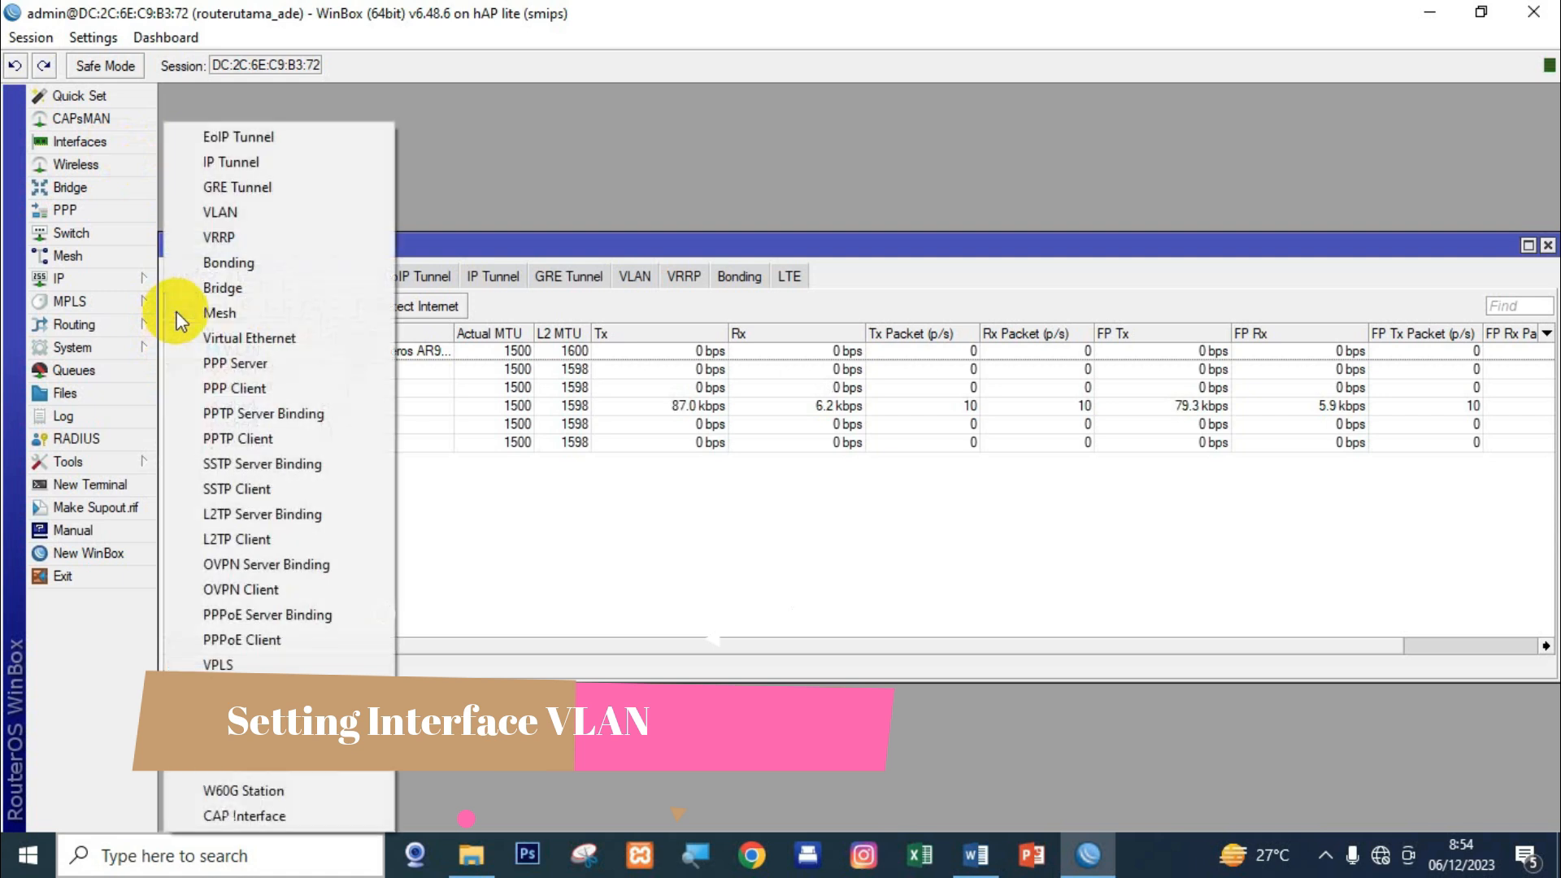
left_click(222, 212)
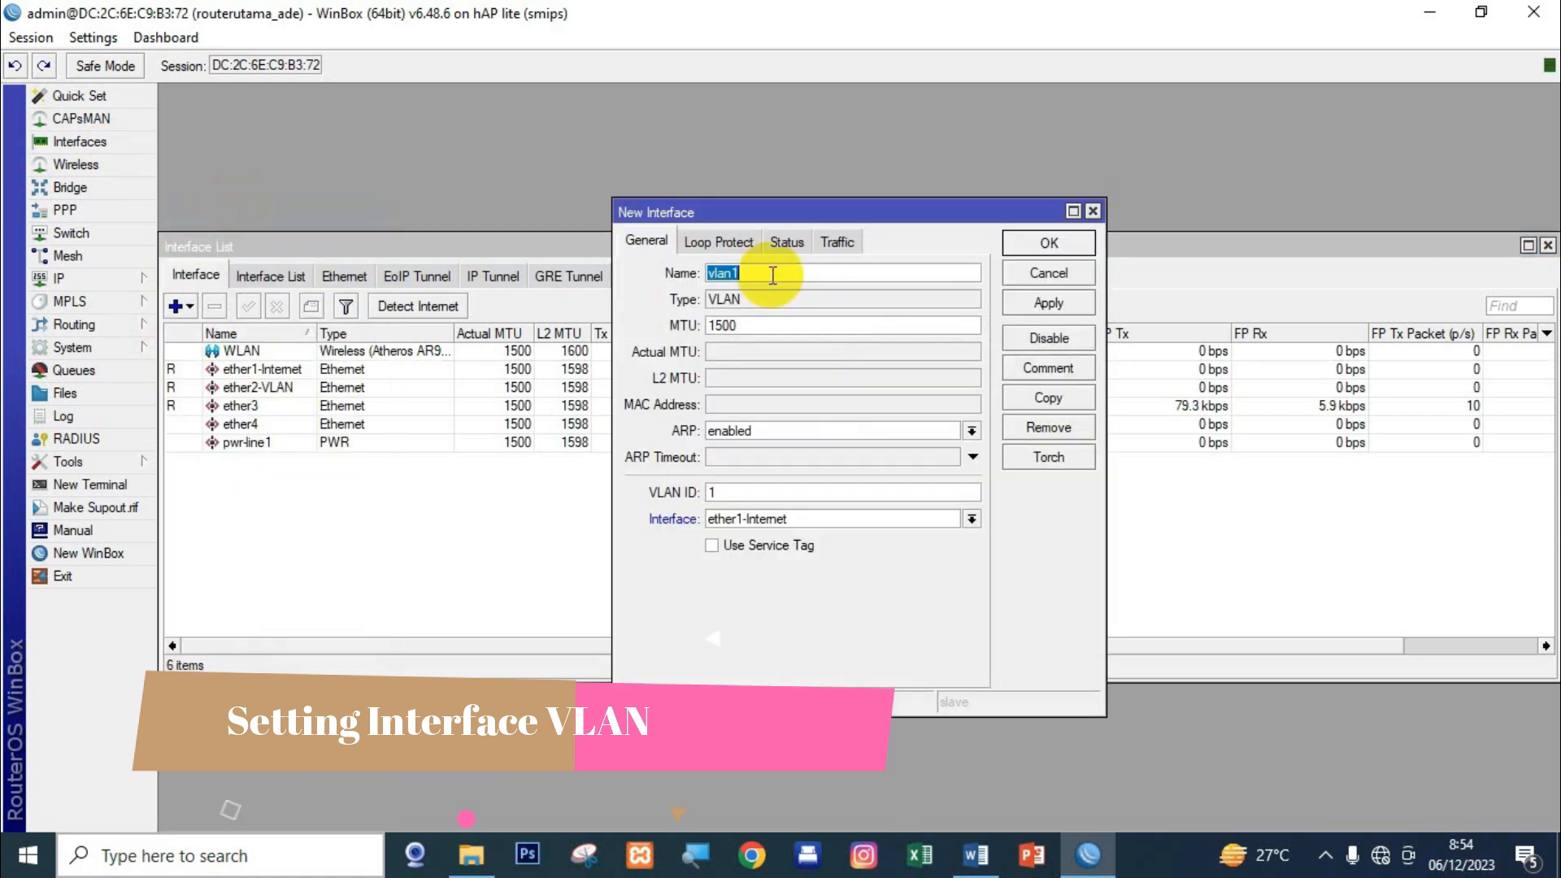
type("LAN")
left_click(729, 491)
left_click(768, 274)
type("10")
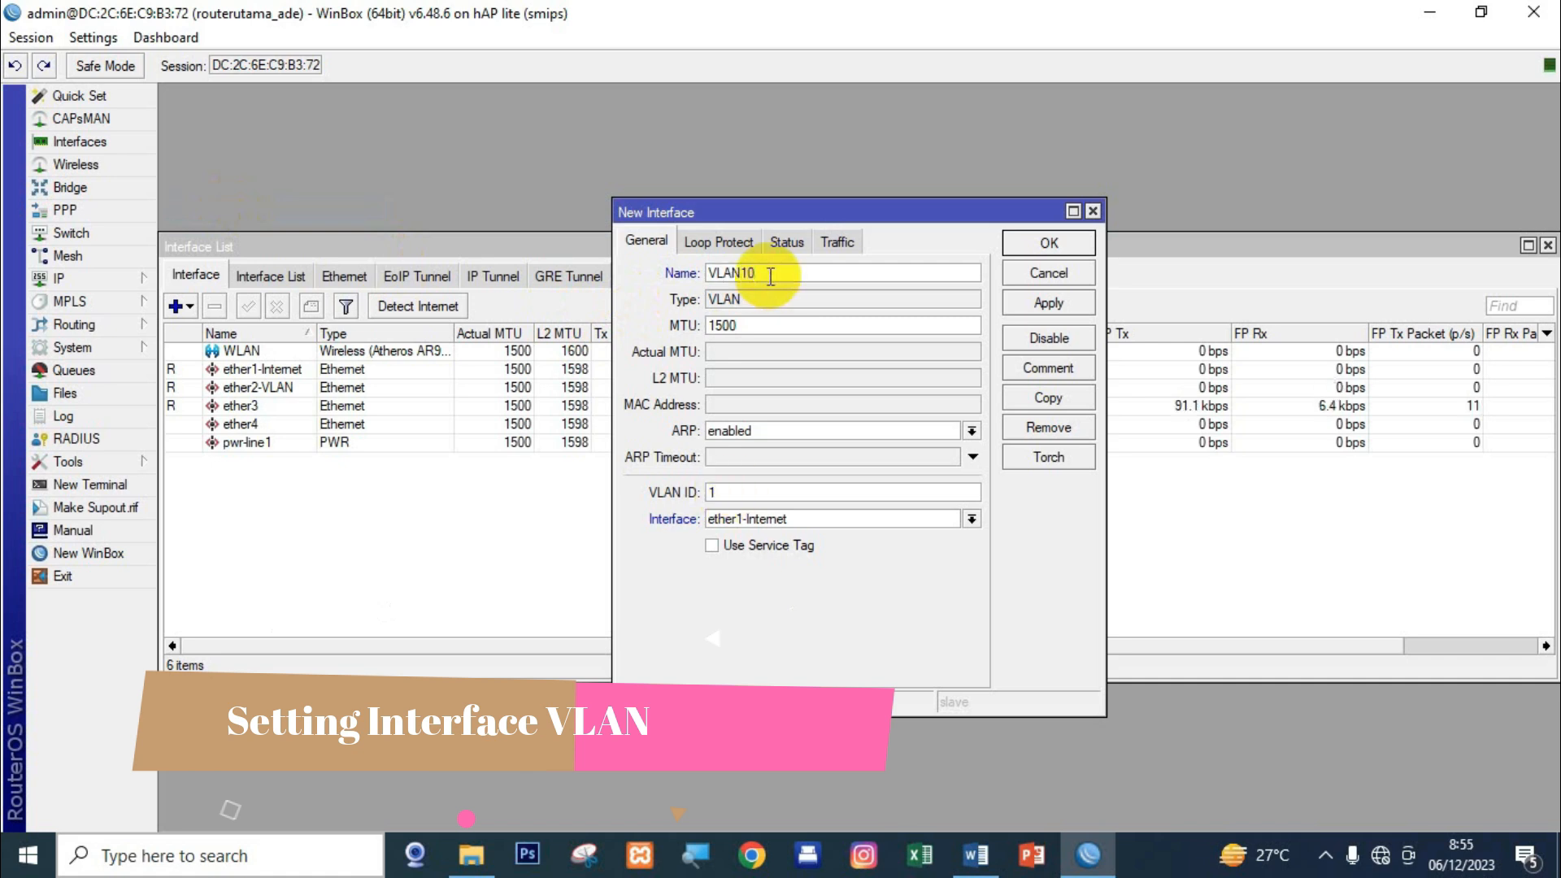
left_click(717, 491)
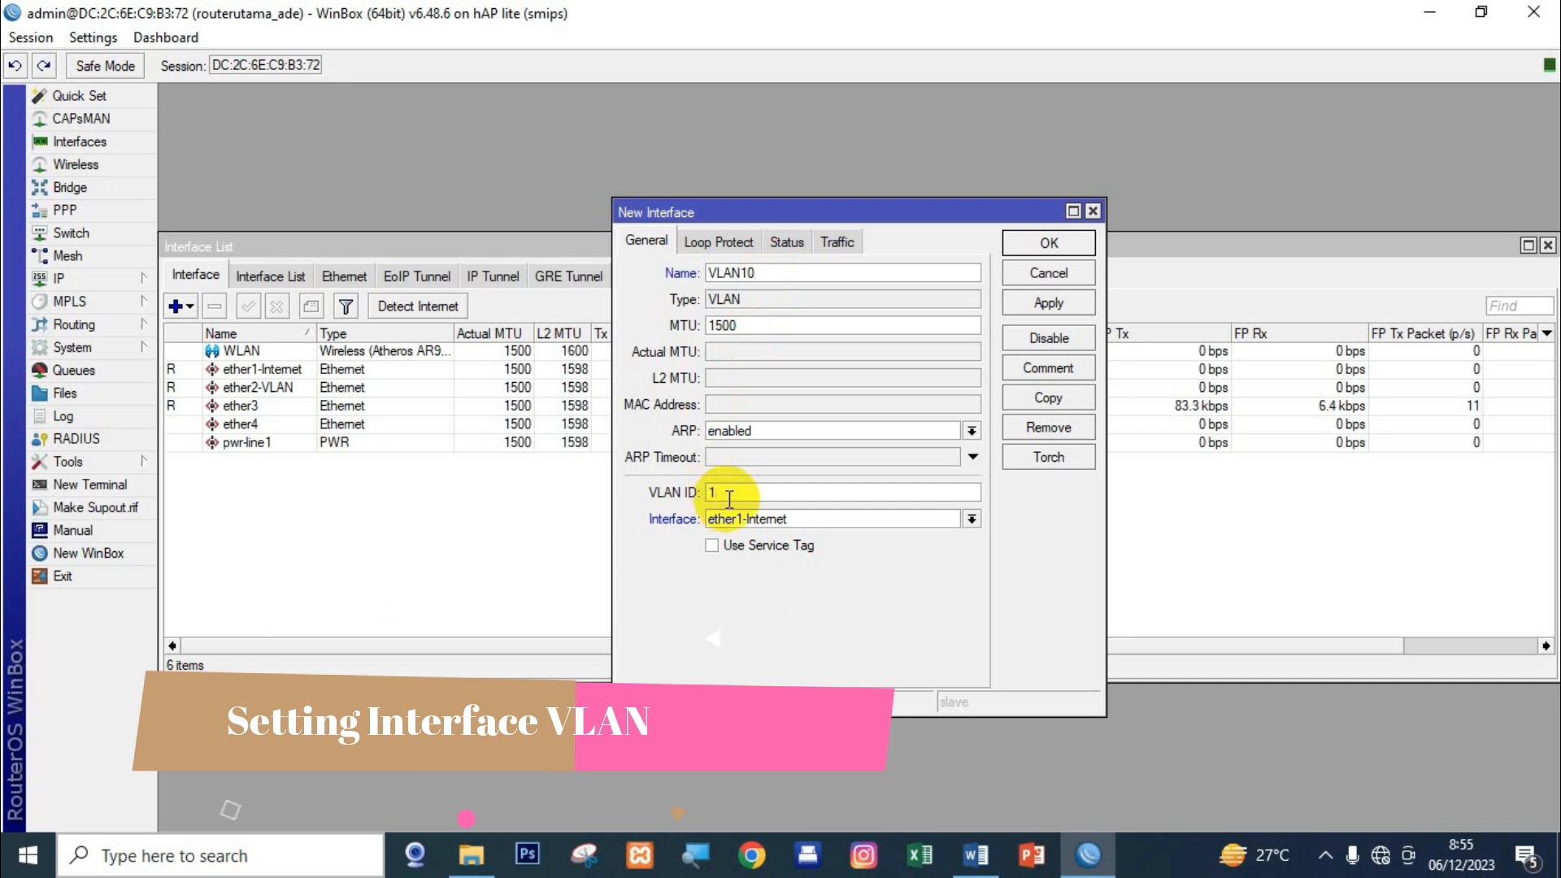
type("0")
left_click(800, 520)
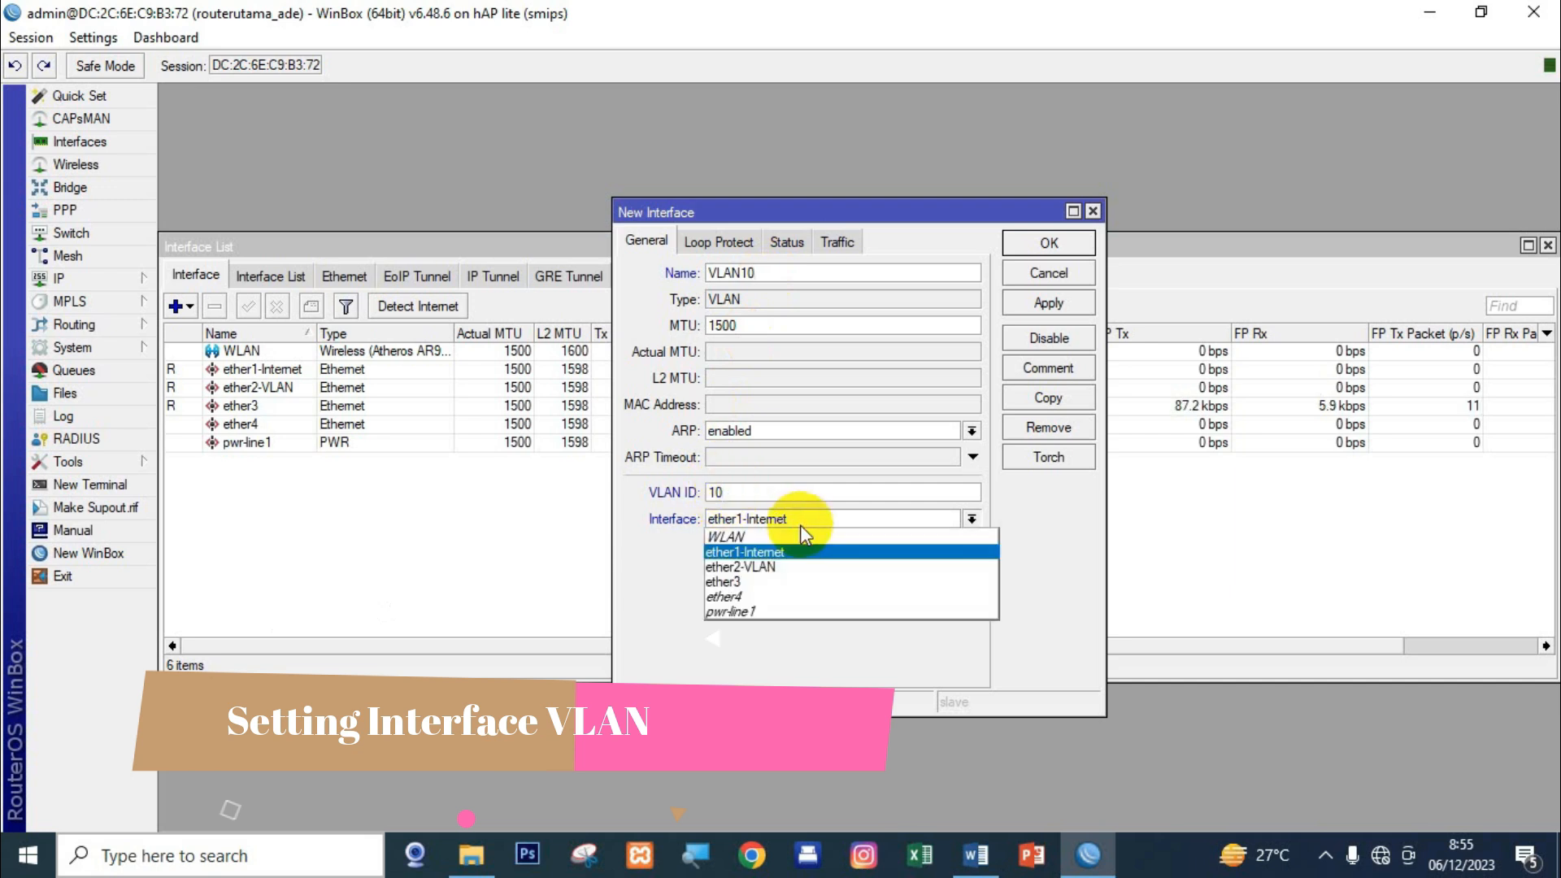
left_click(777, 567)
left_click(1048, 302)
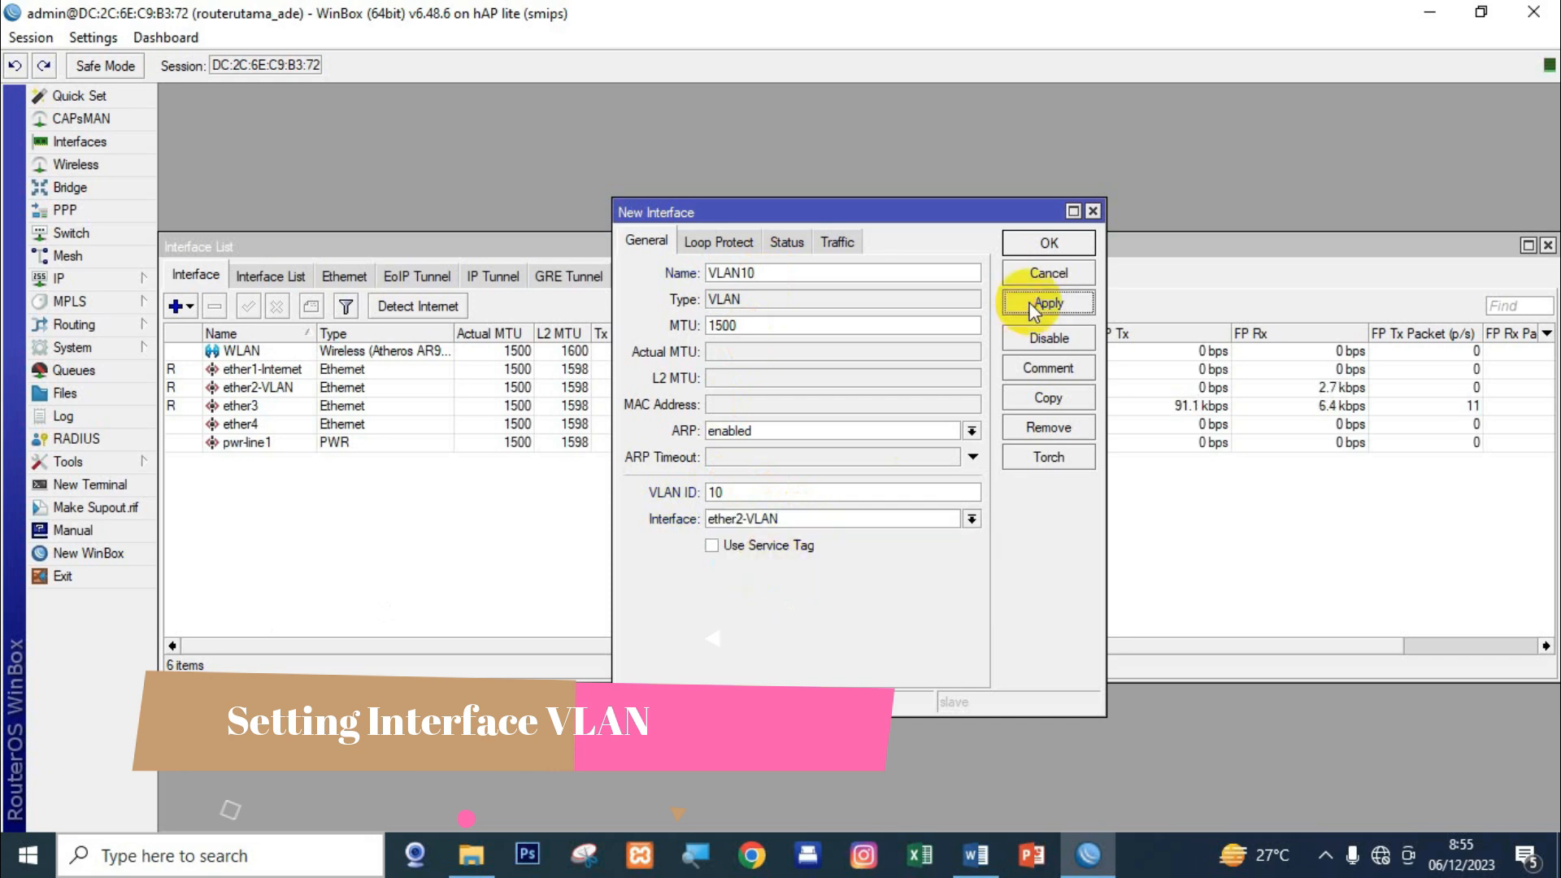
left_click(1048, 243)
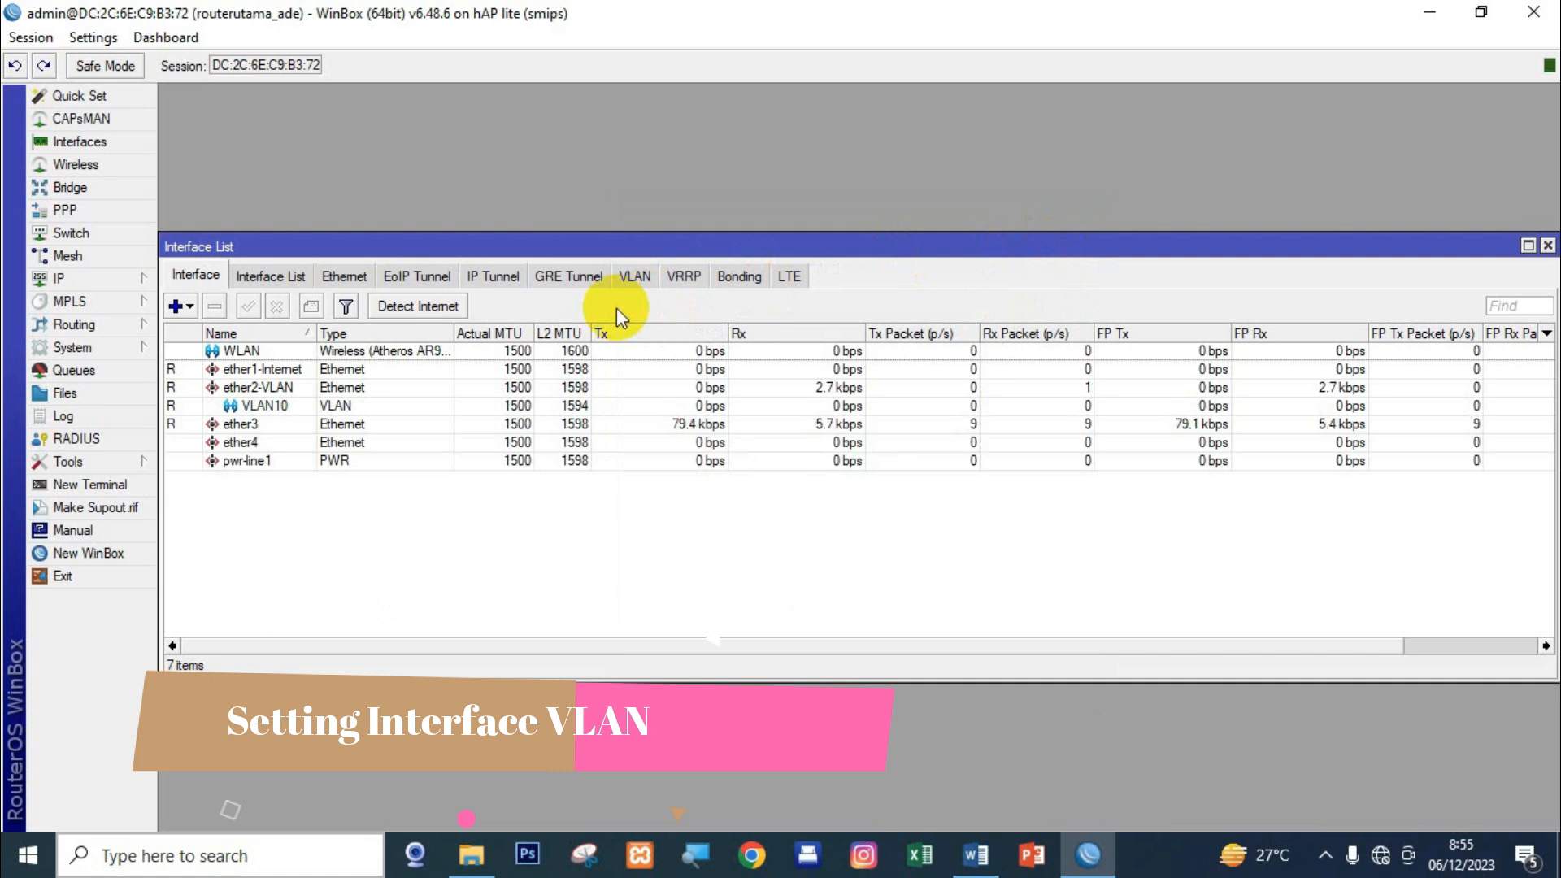
Create VLAN interface VLAN20 with VLAN ID 20 on parent ether2-VLAN.
left_click(177, 305)
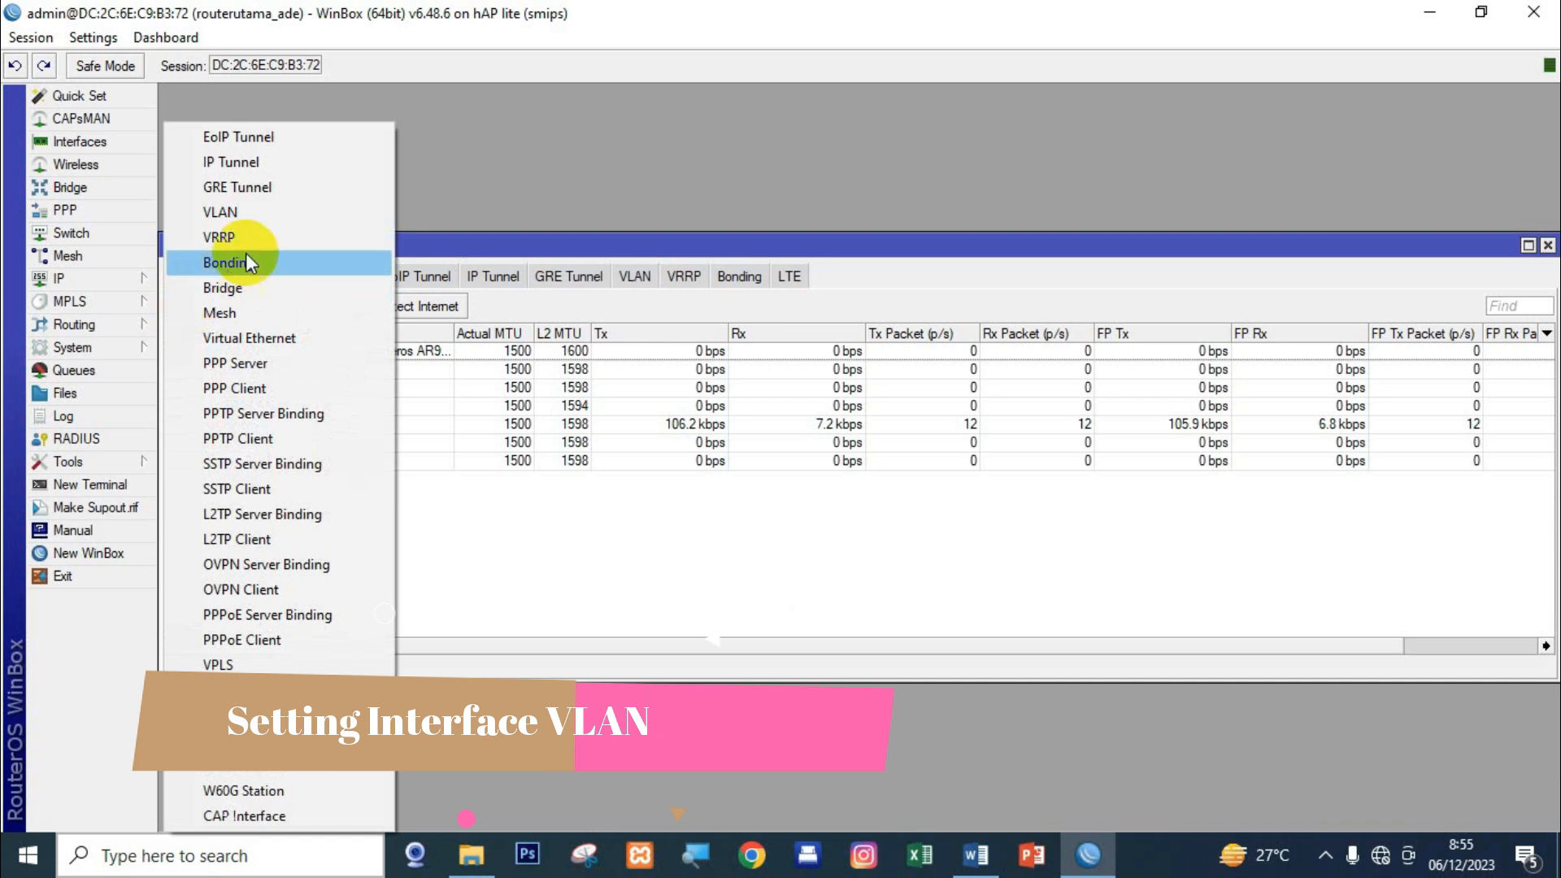
left_click(308, 214)
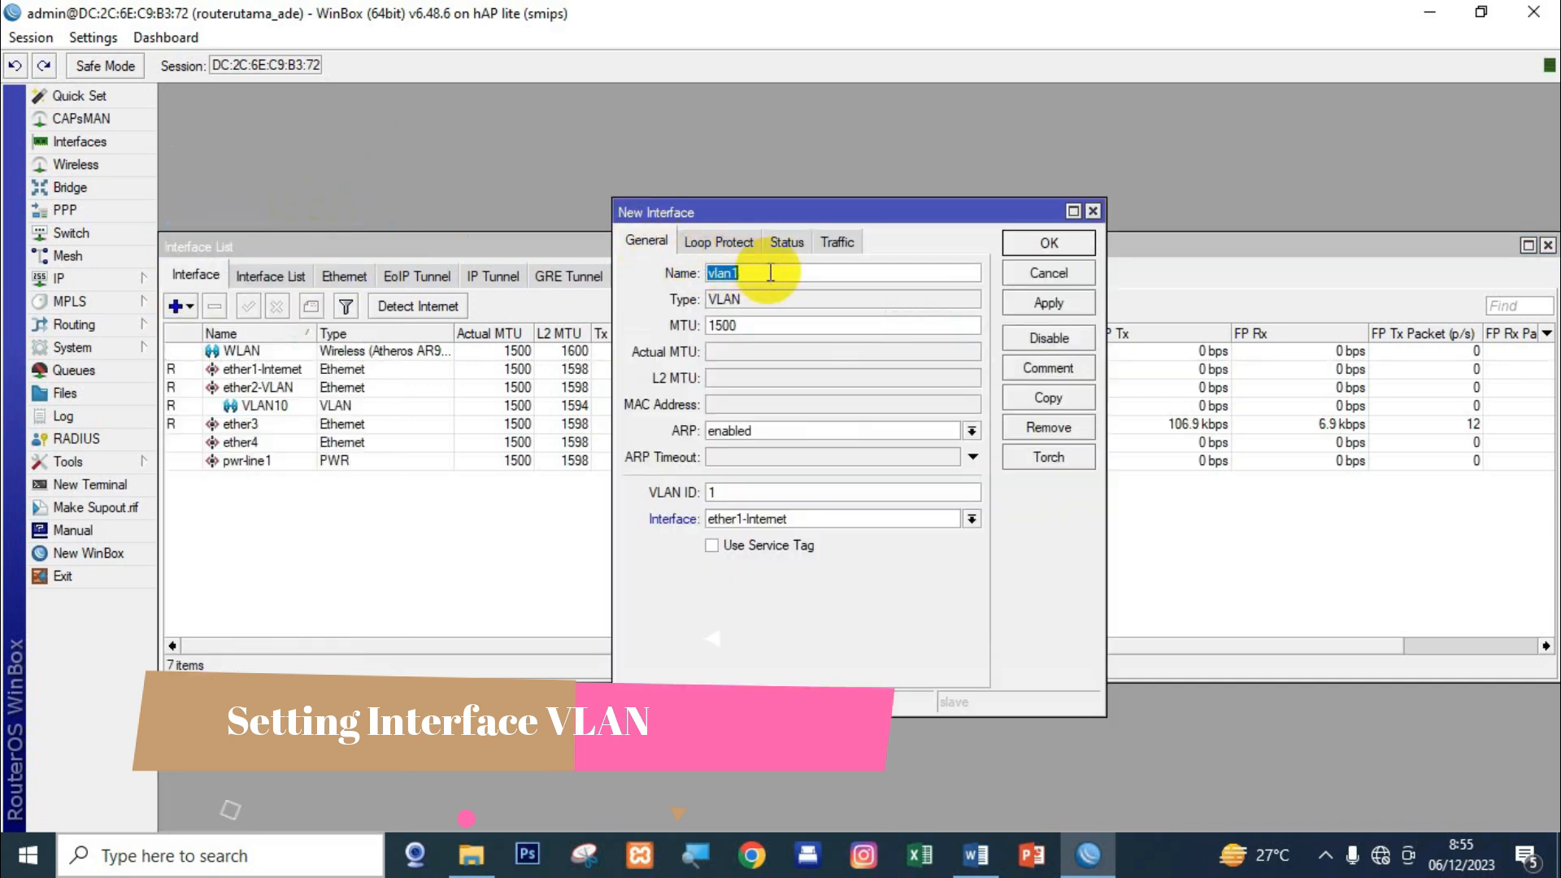
type("VLAN20")
left_click_drag(749, 493, 689, 492)
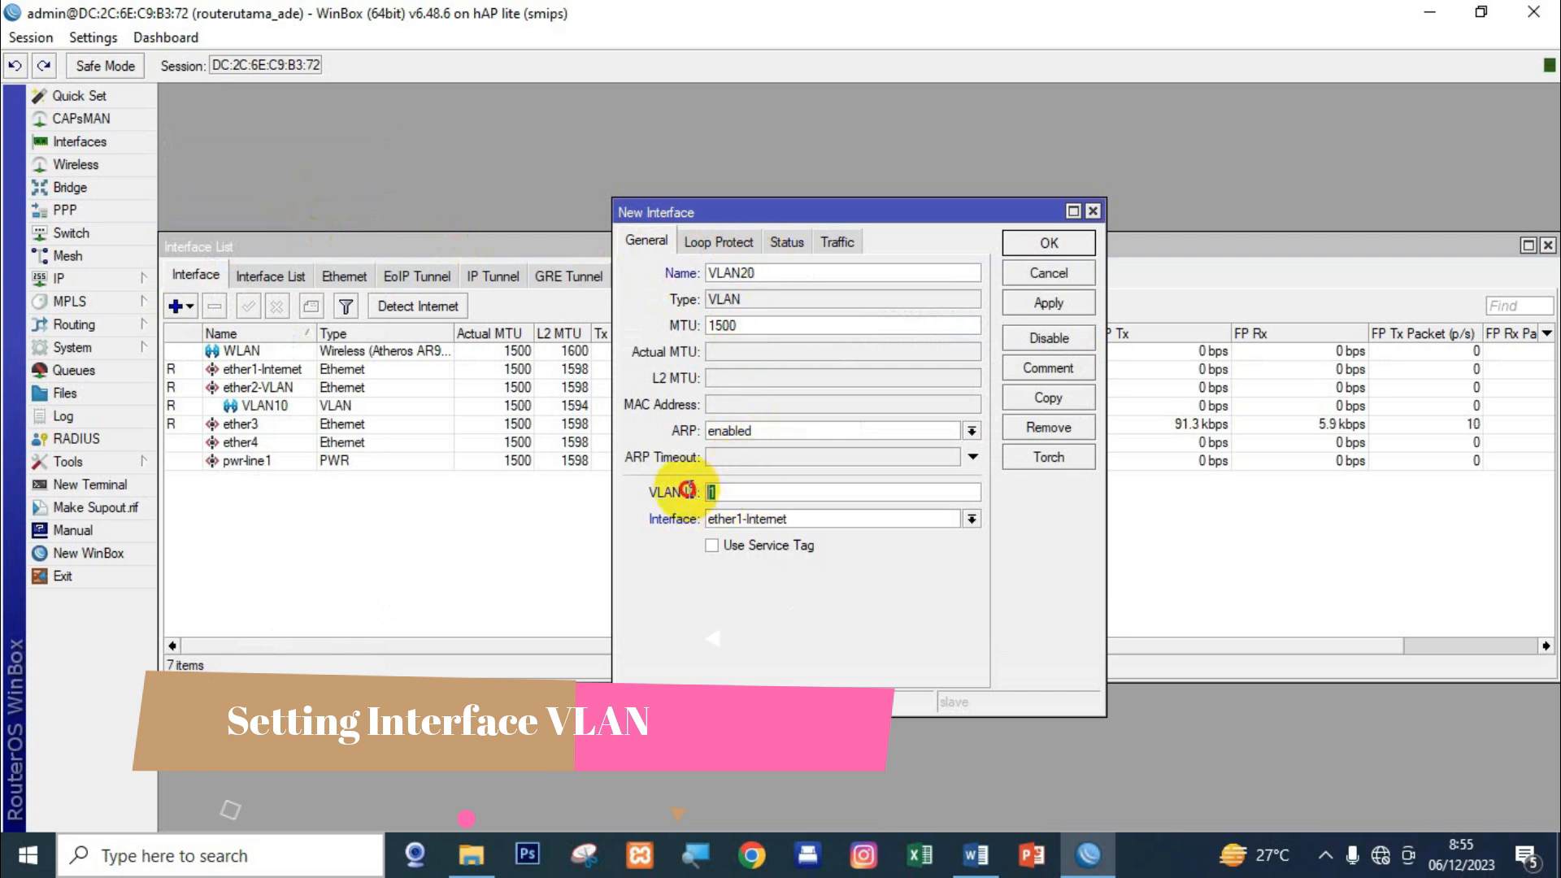
type("20")
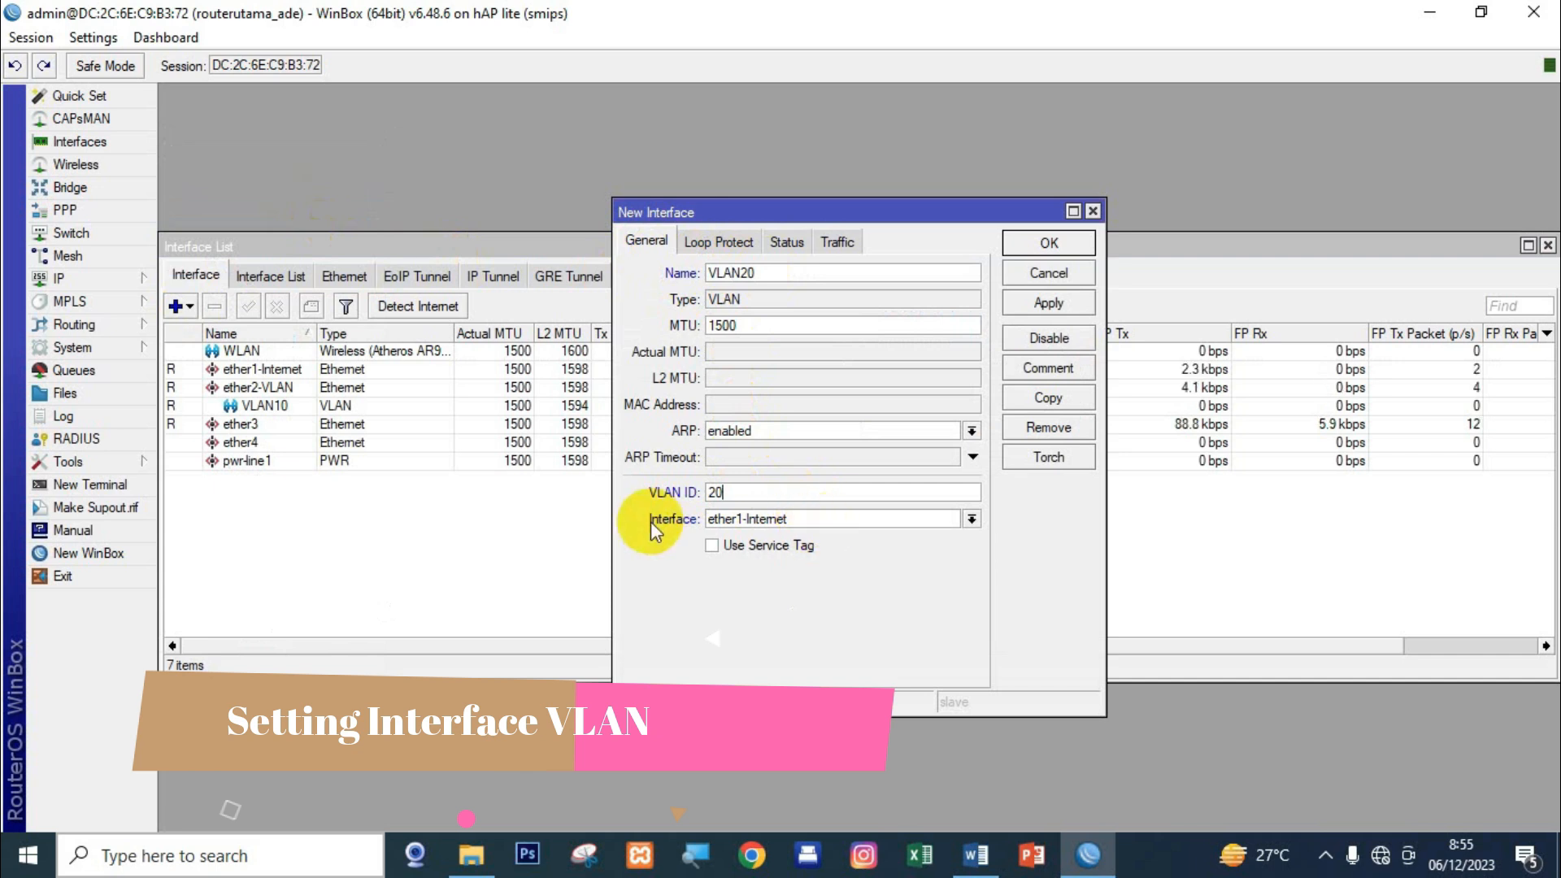
left_click(831, 519)
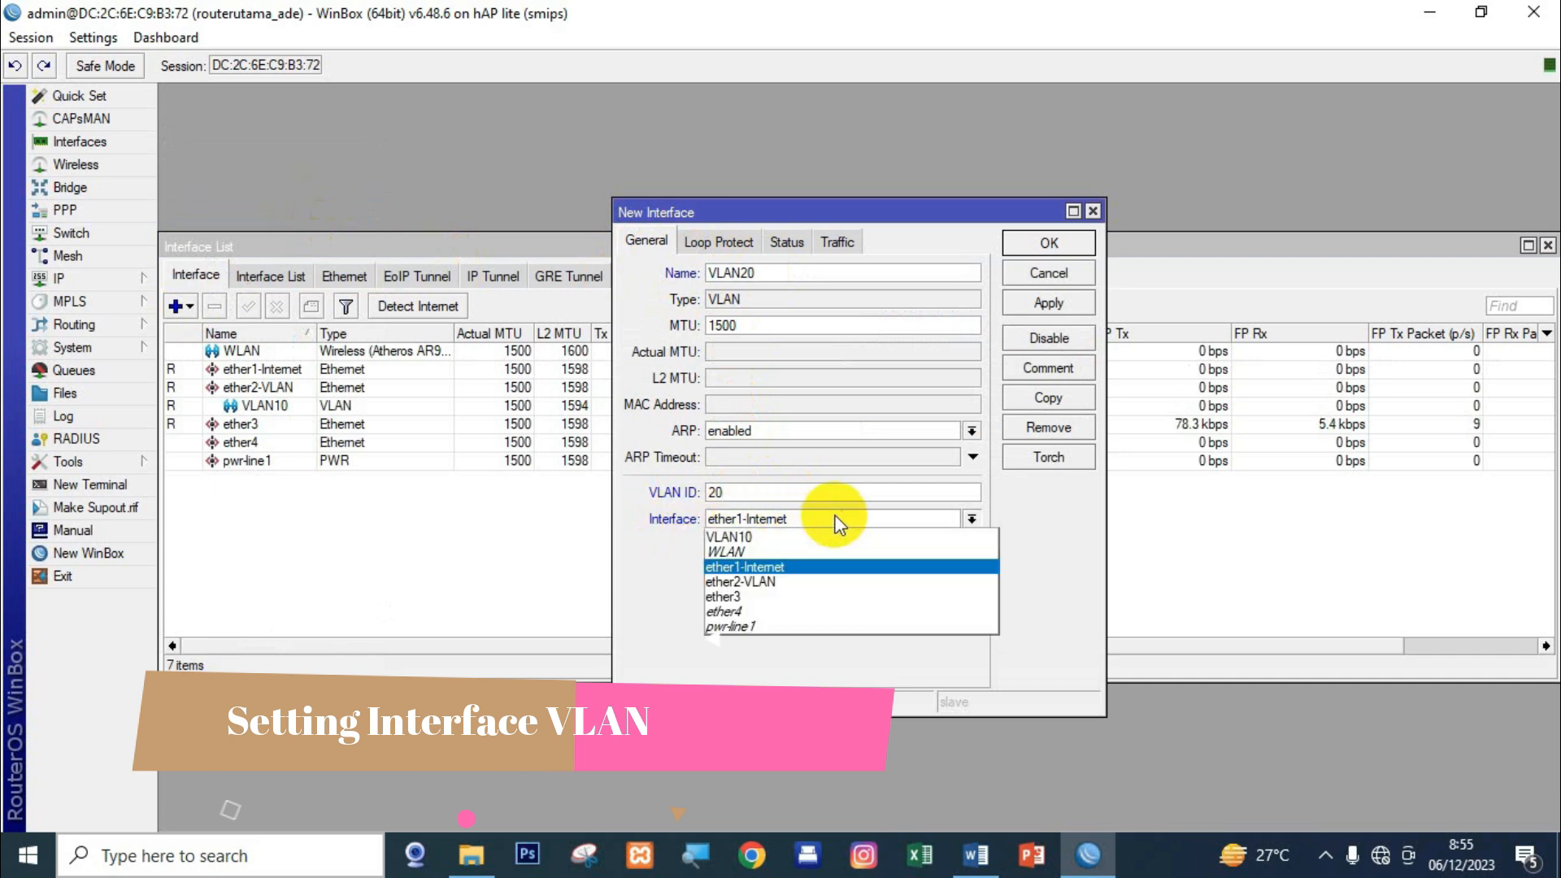
left_click(754, 582)
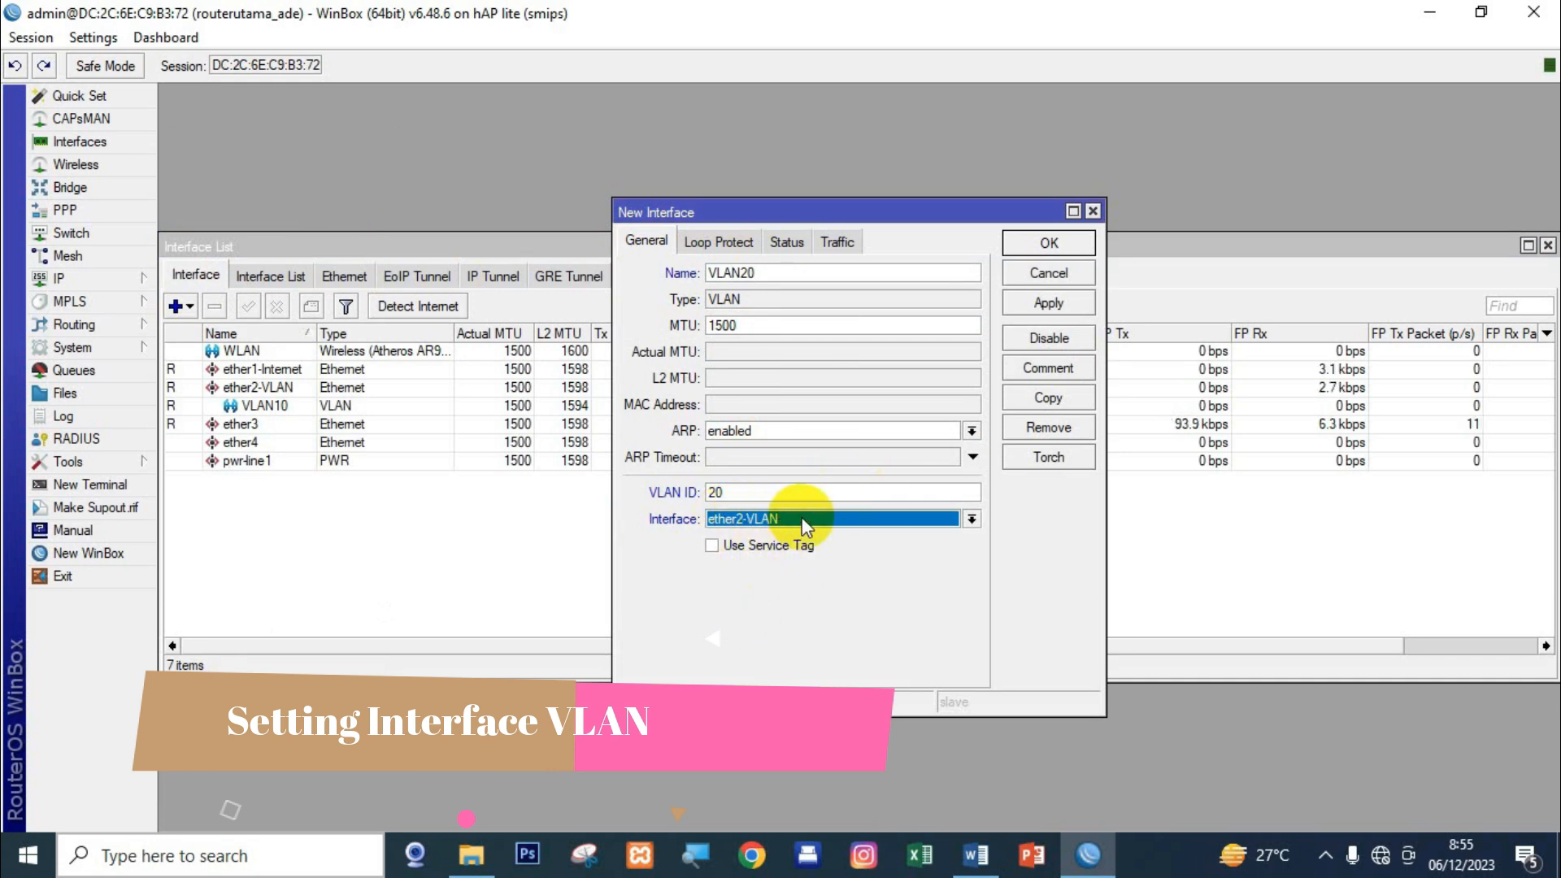
left_click(1029, 307)
left_click(1045, 244)
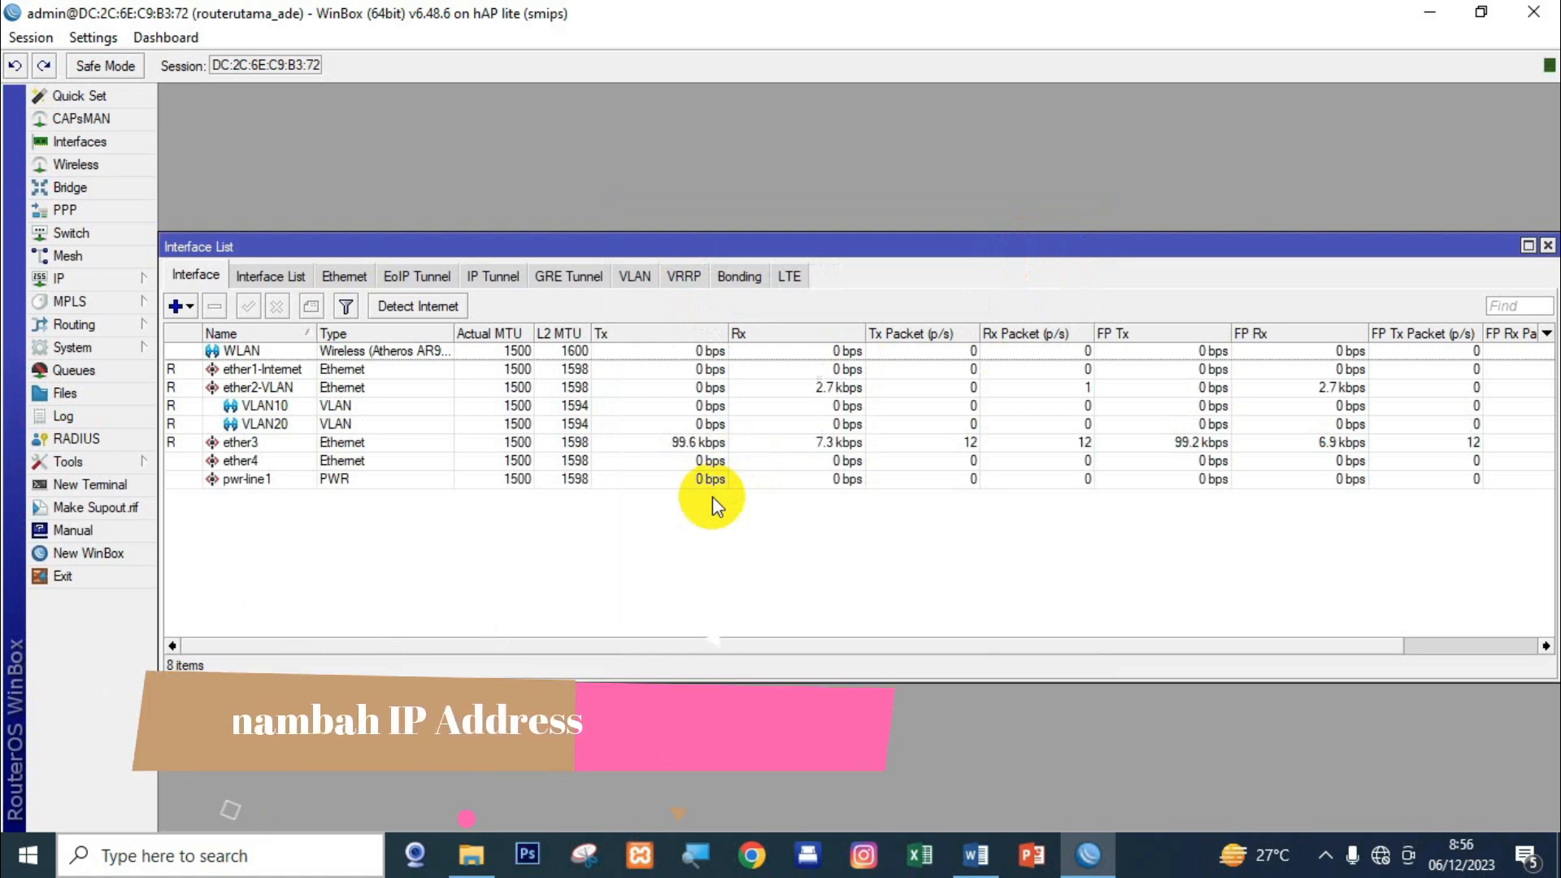
Add IP address 192.168.40.2/24 assigned to interface VLAN10.
key("Escape")
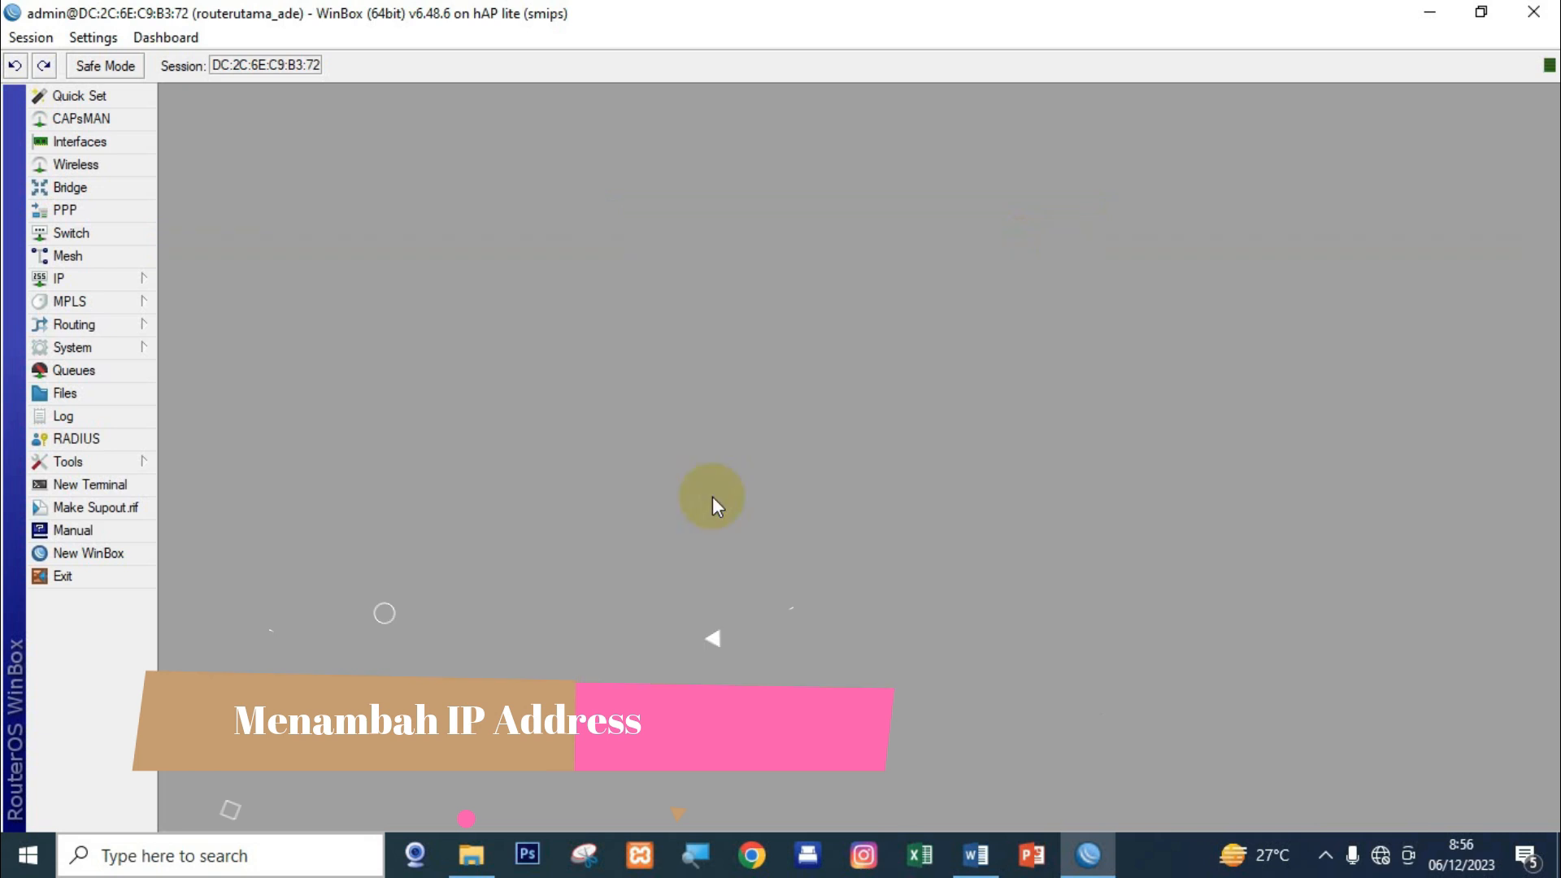
left_click(96, 279)
left_click(198, 326)
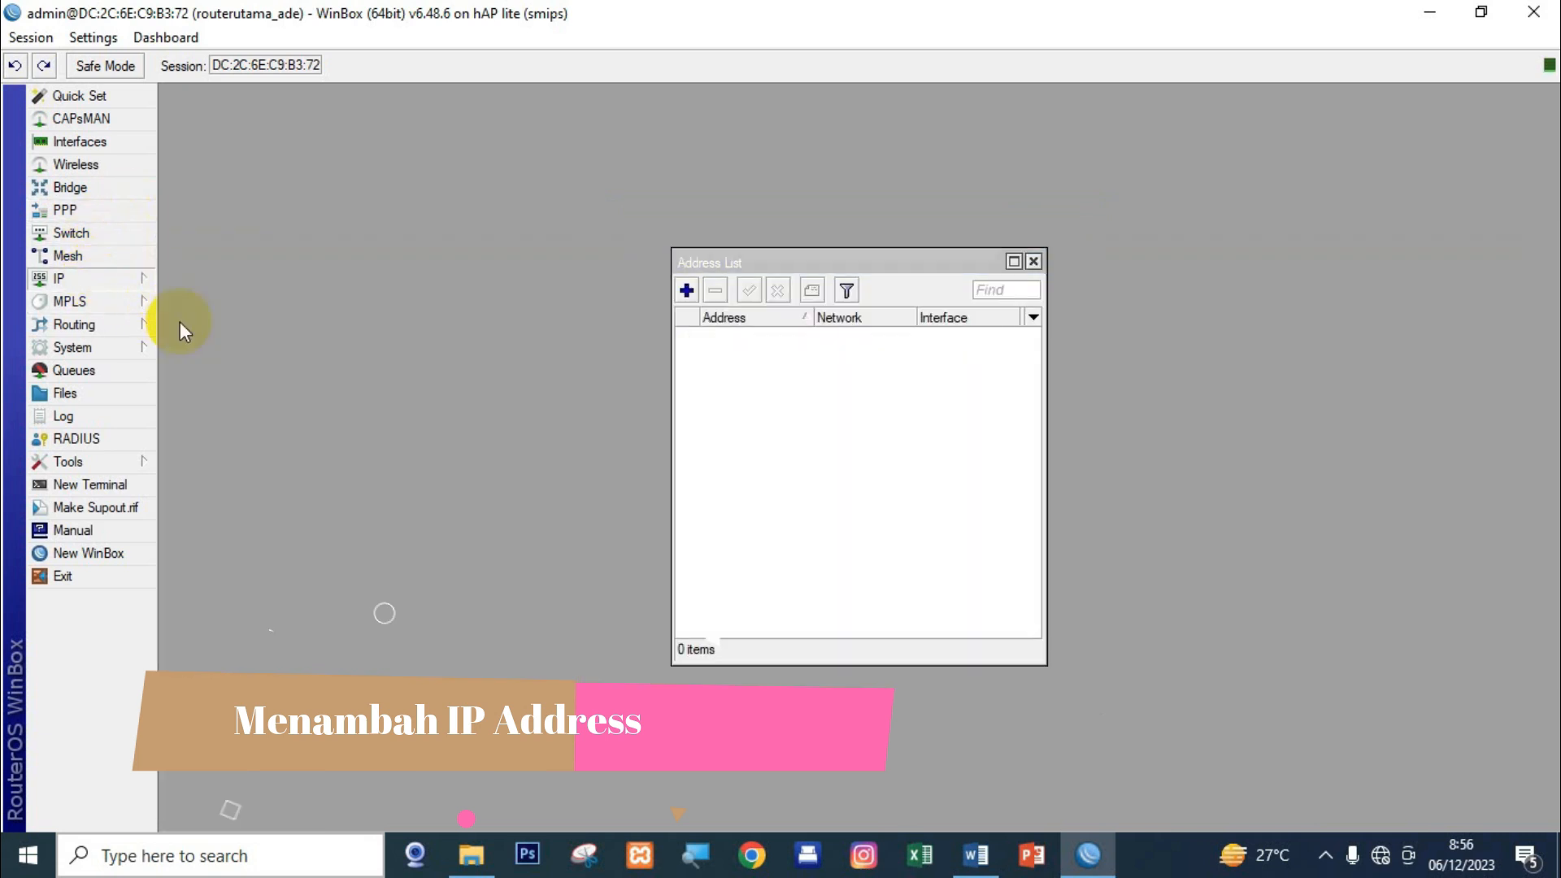
left_click(687, 292)
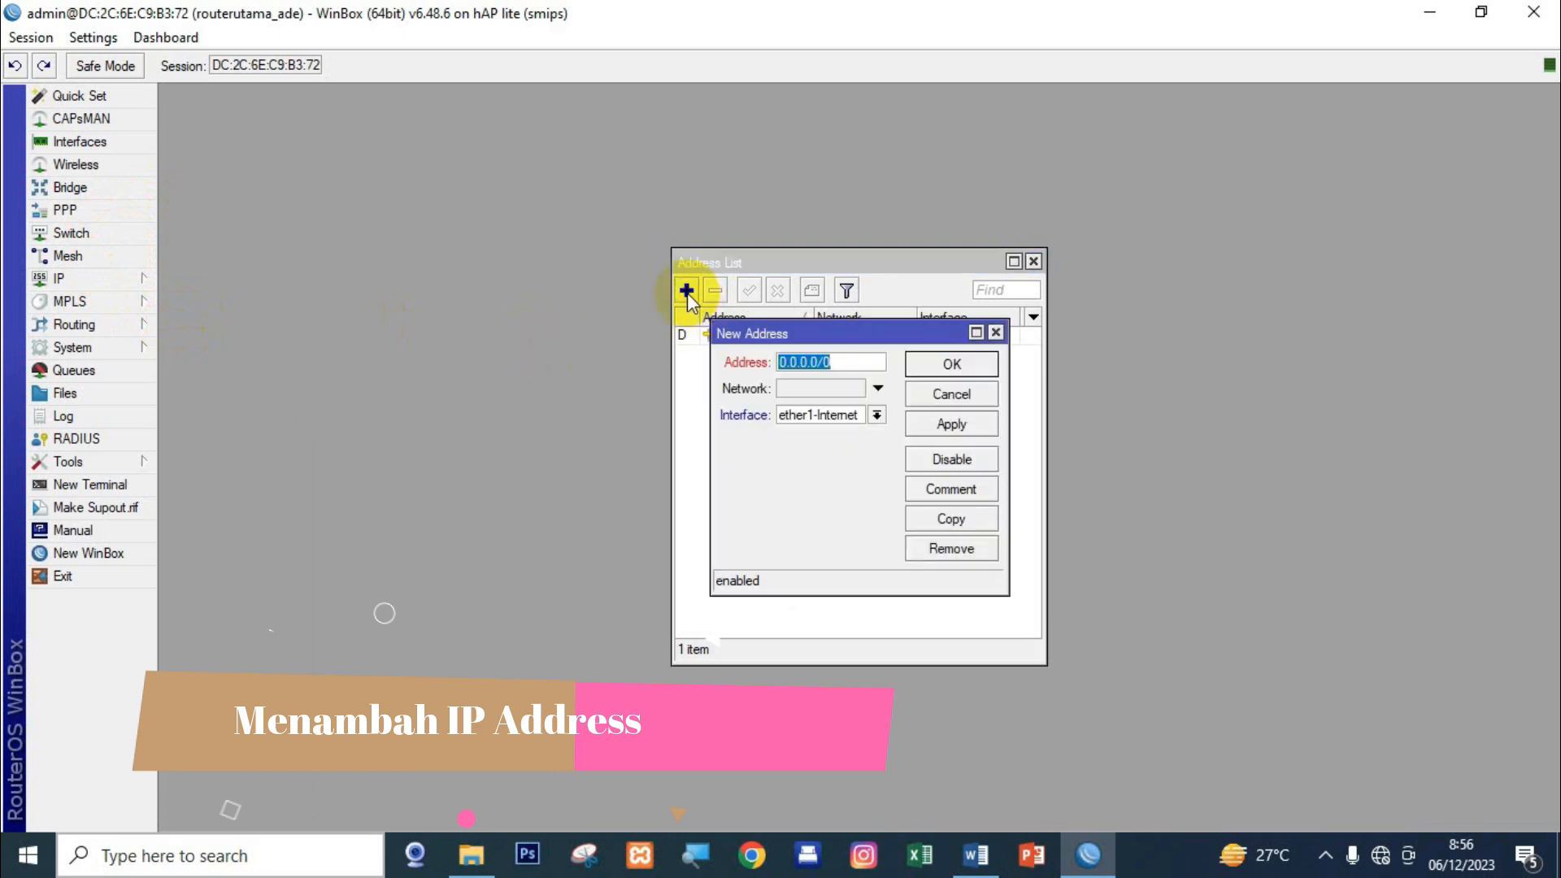
left_click_drag(1010, 418, 1058, 418)
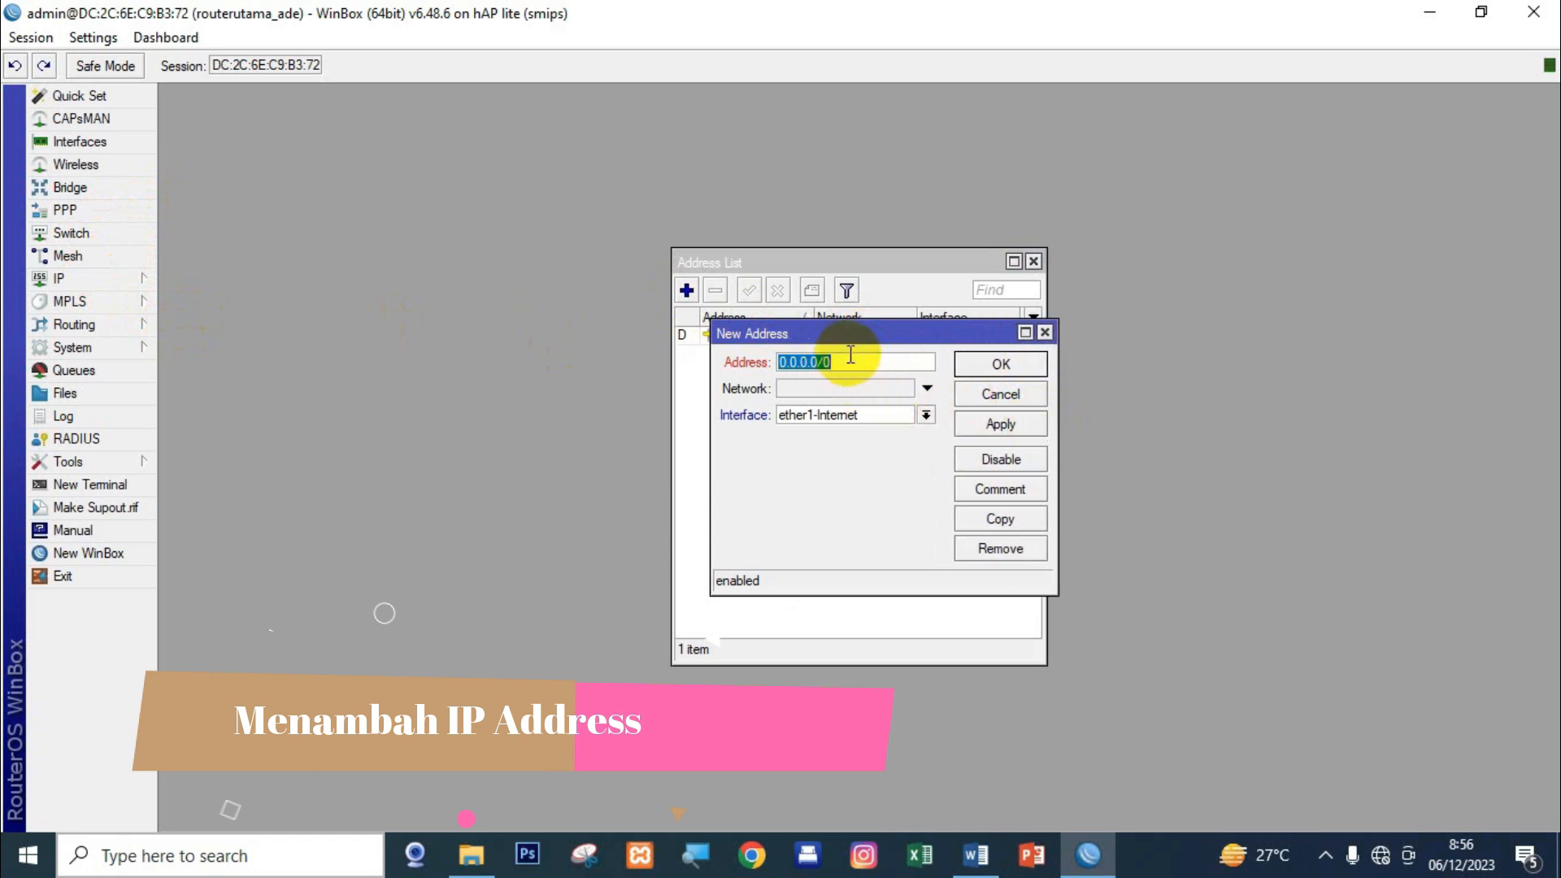
key("BackSpace")
type("192.168.40.2/24")
left_click(863, 417)
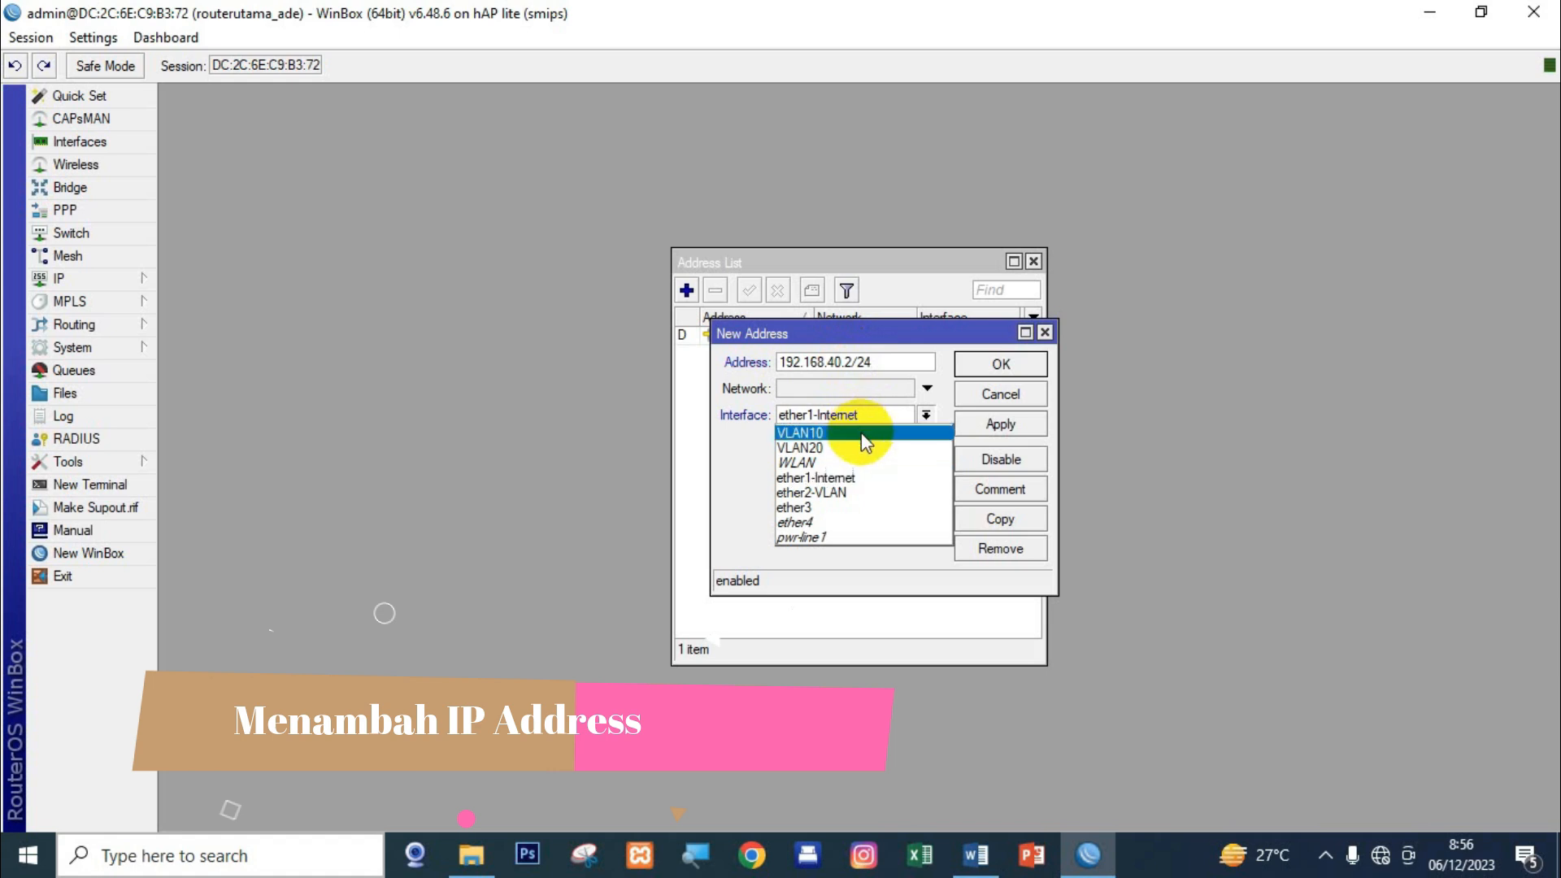
left_click(862, 434)
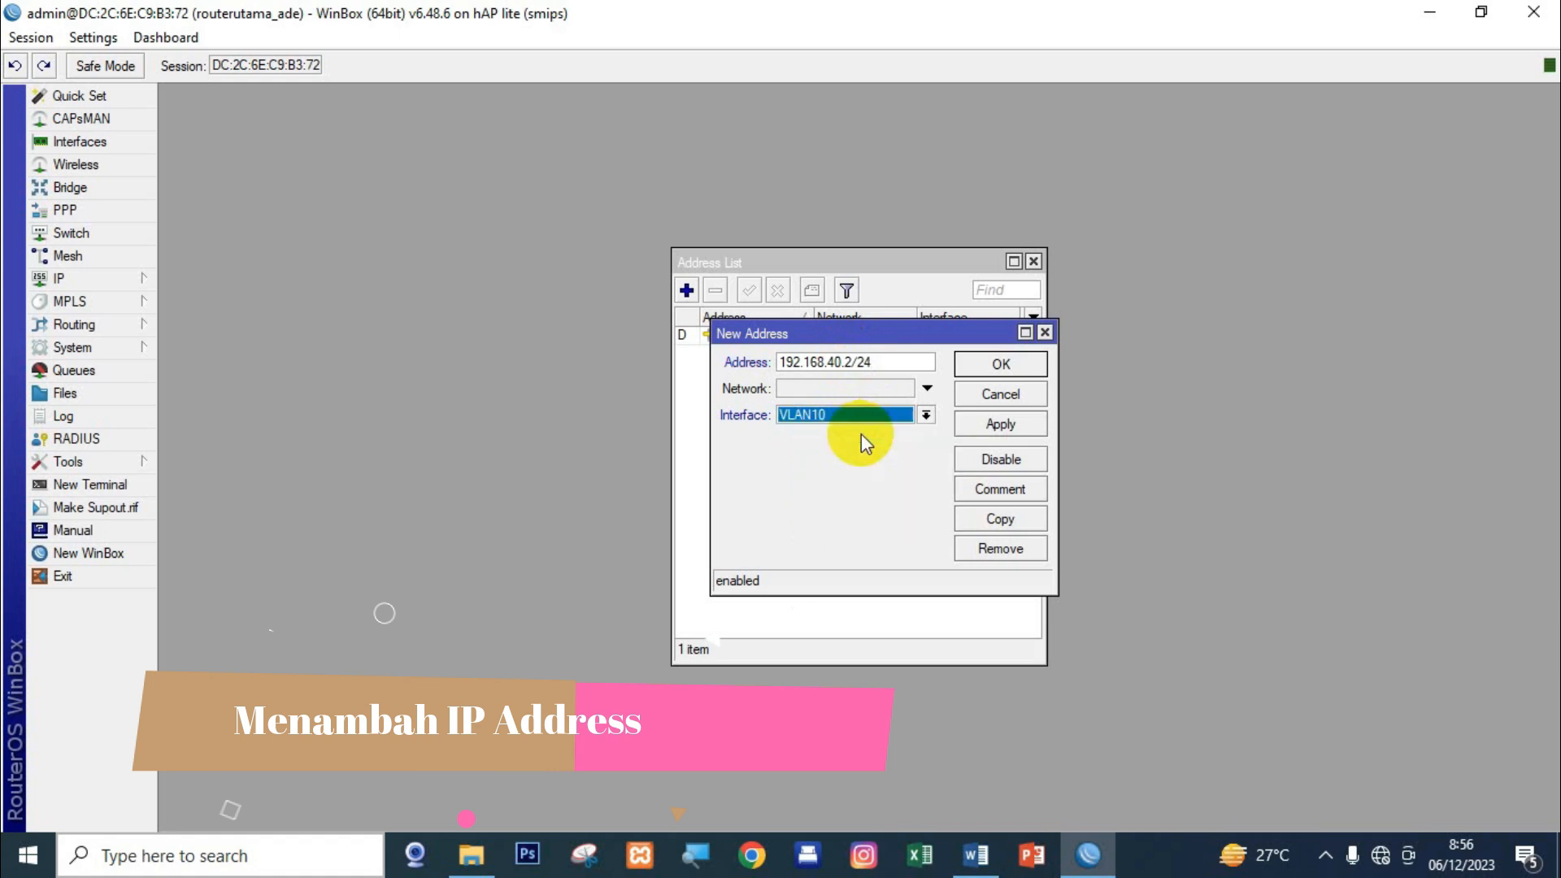
left_click(995, 423)
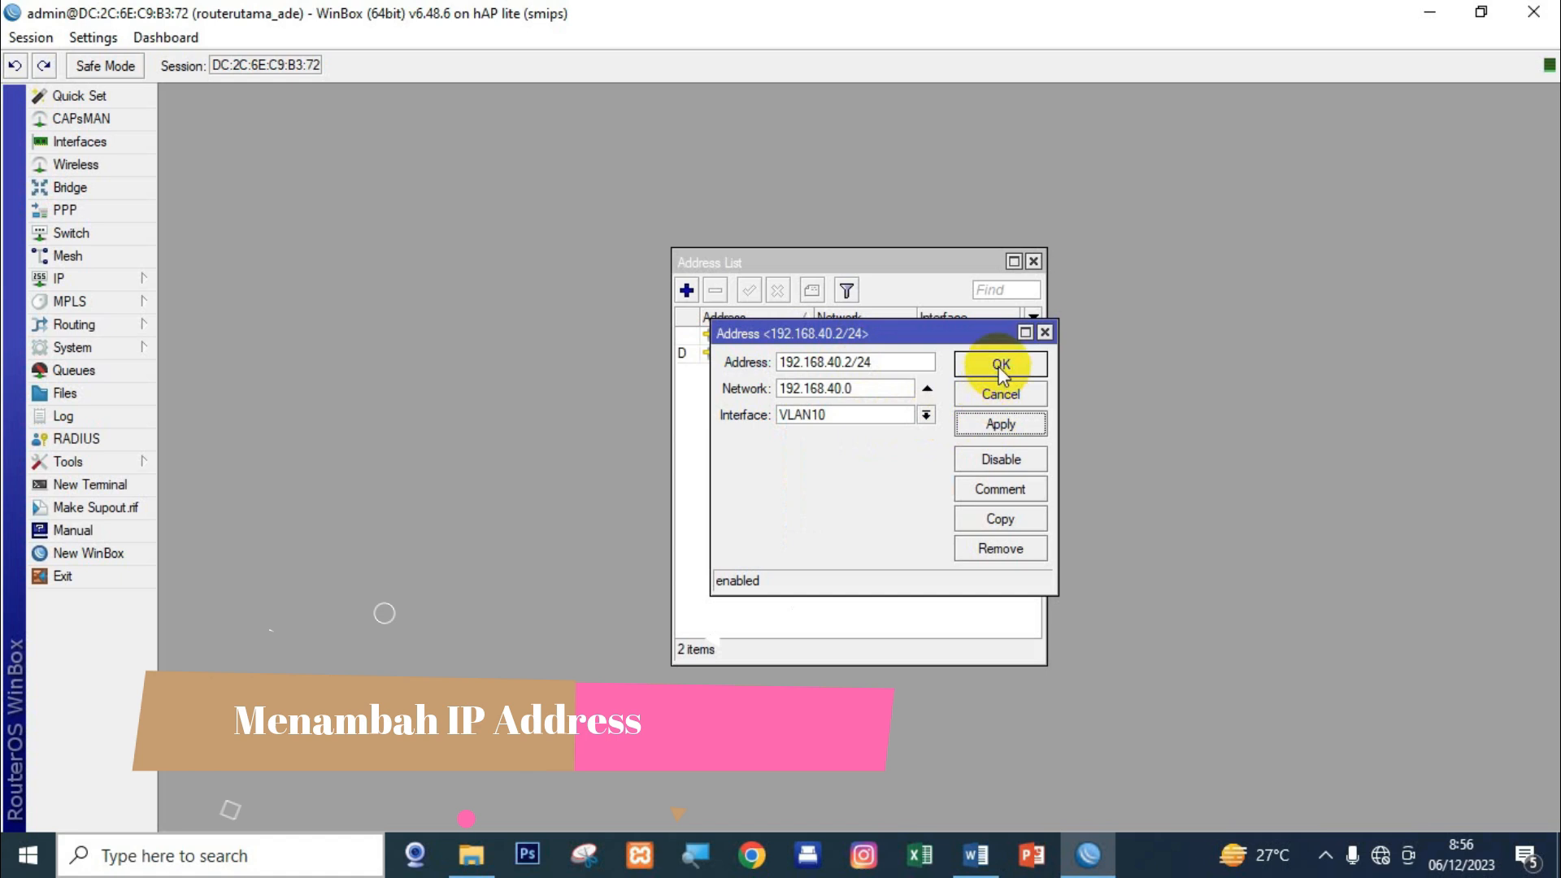
left_click(1000, 365)
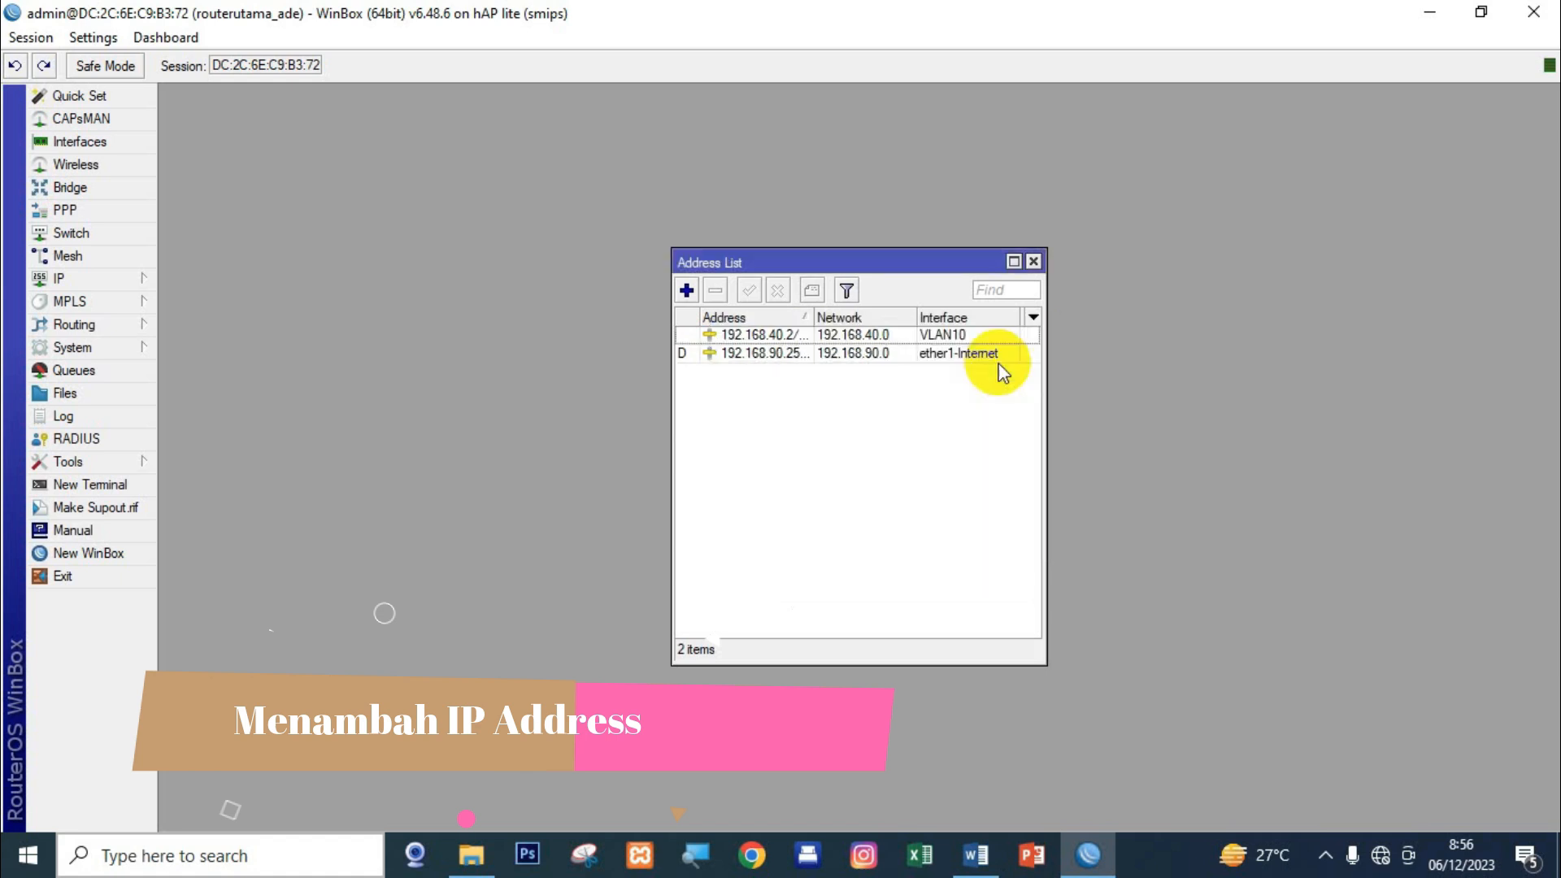
Add IP address 192.168.60.1/24 on interface VLAN20 and widen the address list.
left_click(687, 291)
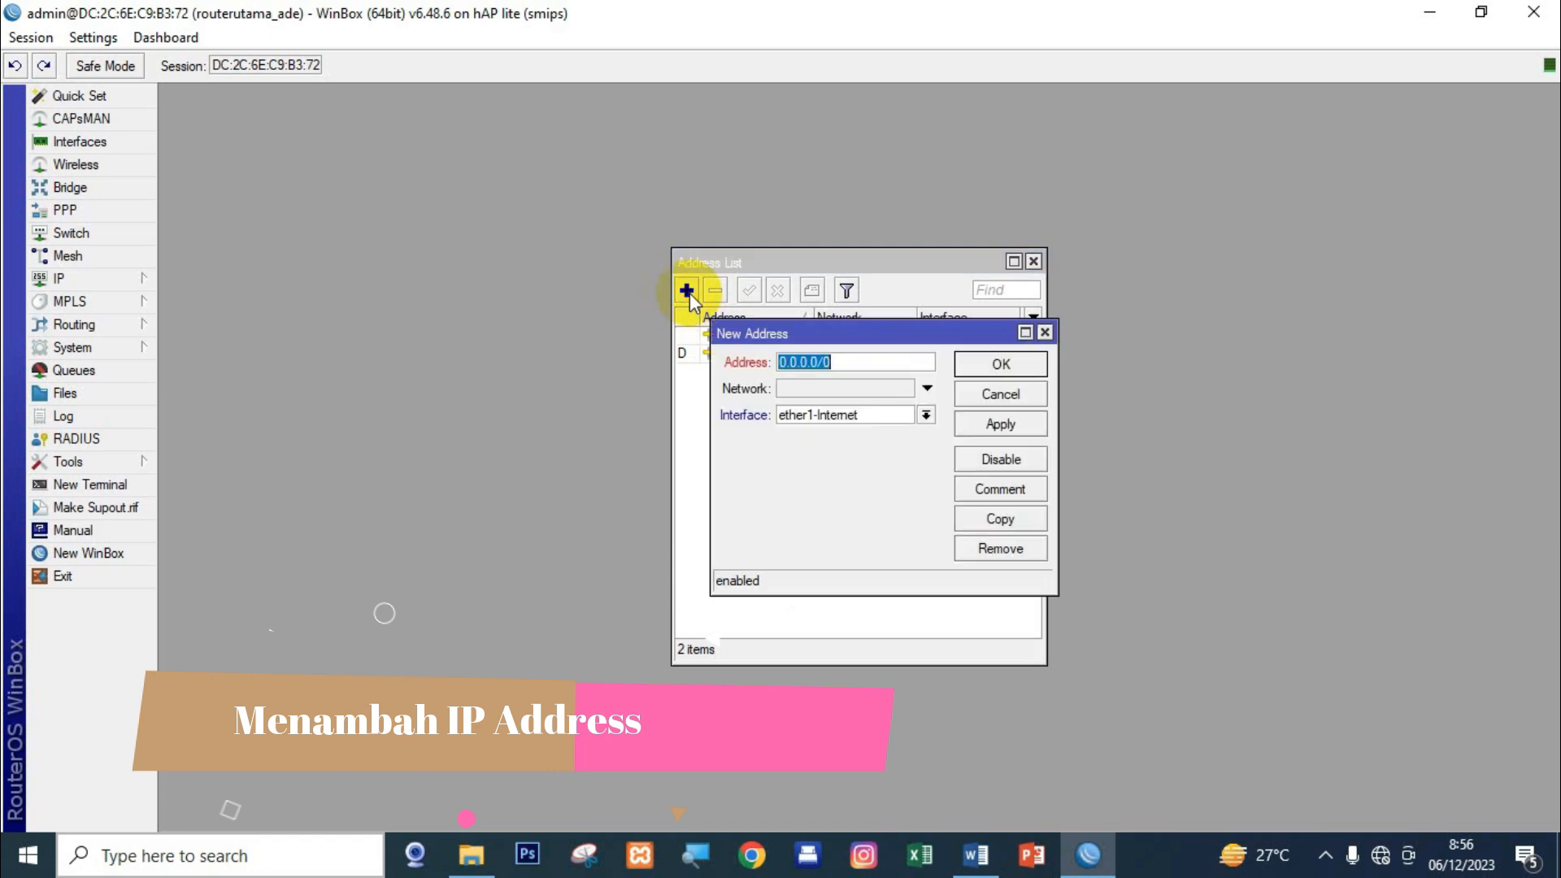
key("BackSpace")
type("192.1")
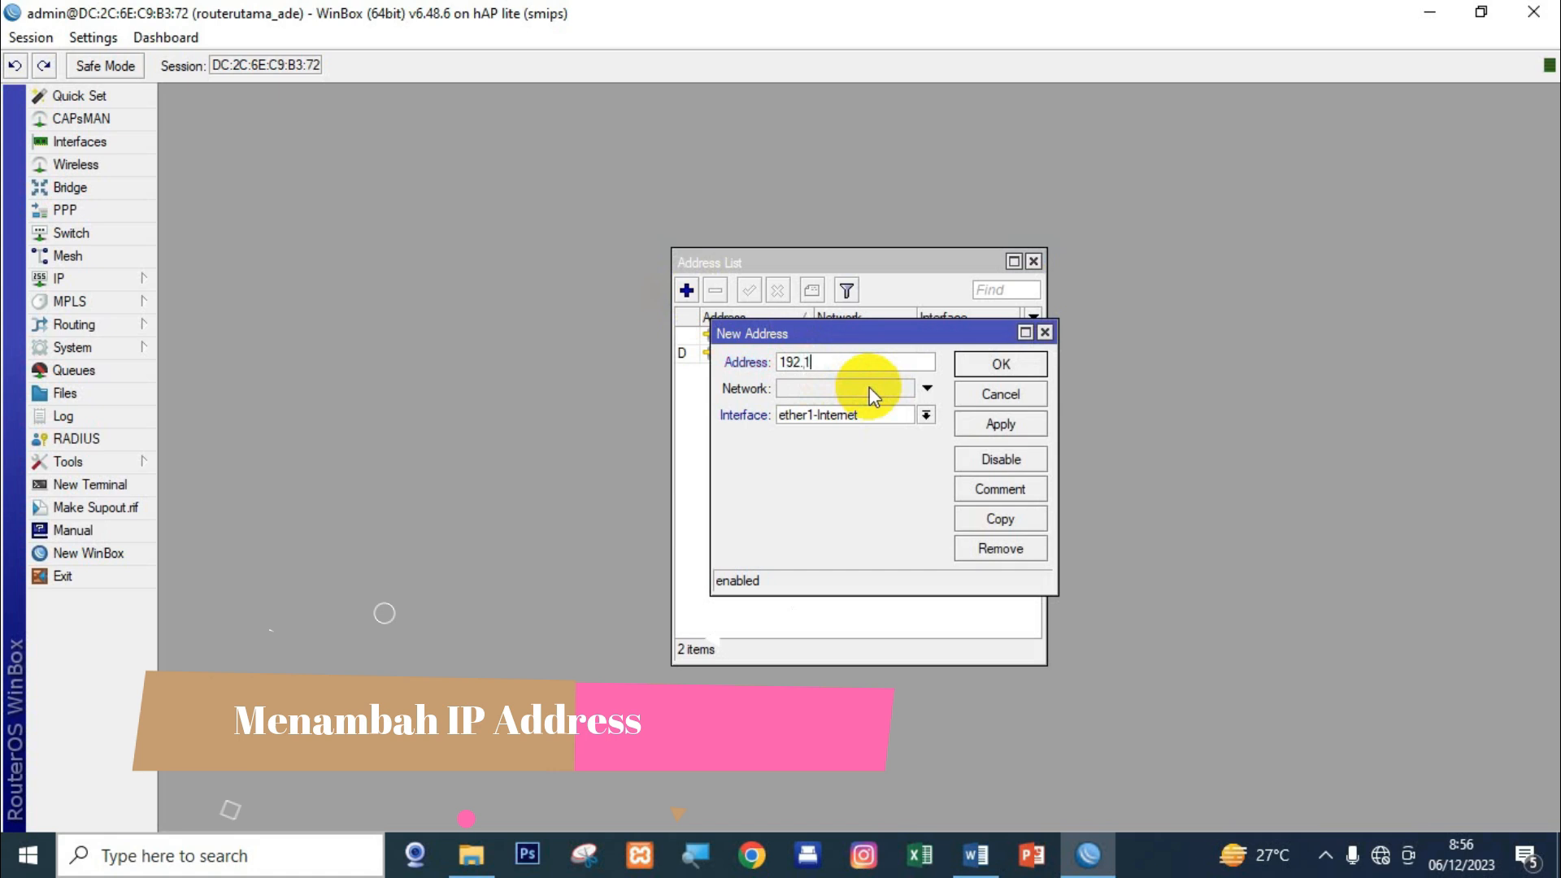
type("68.60.1/24")
left_click(870, 416)
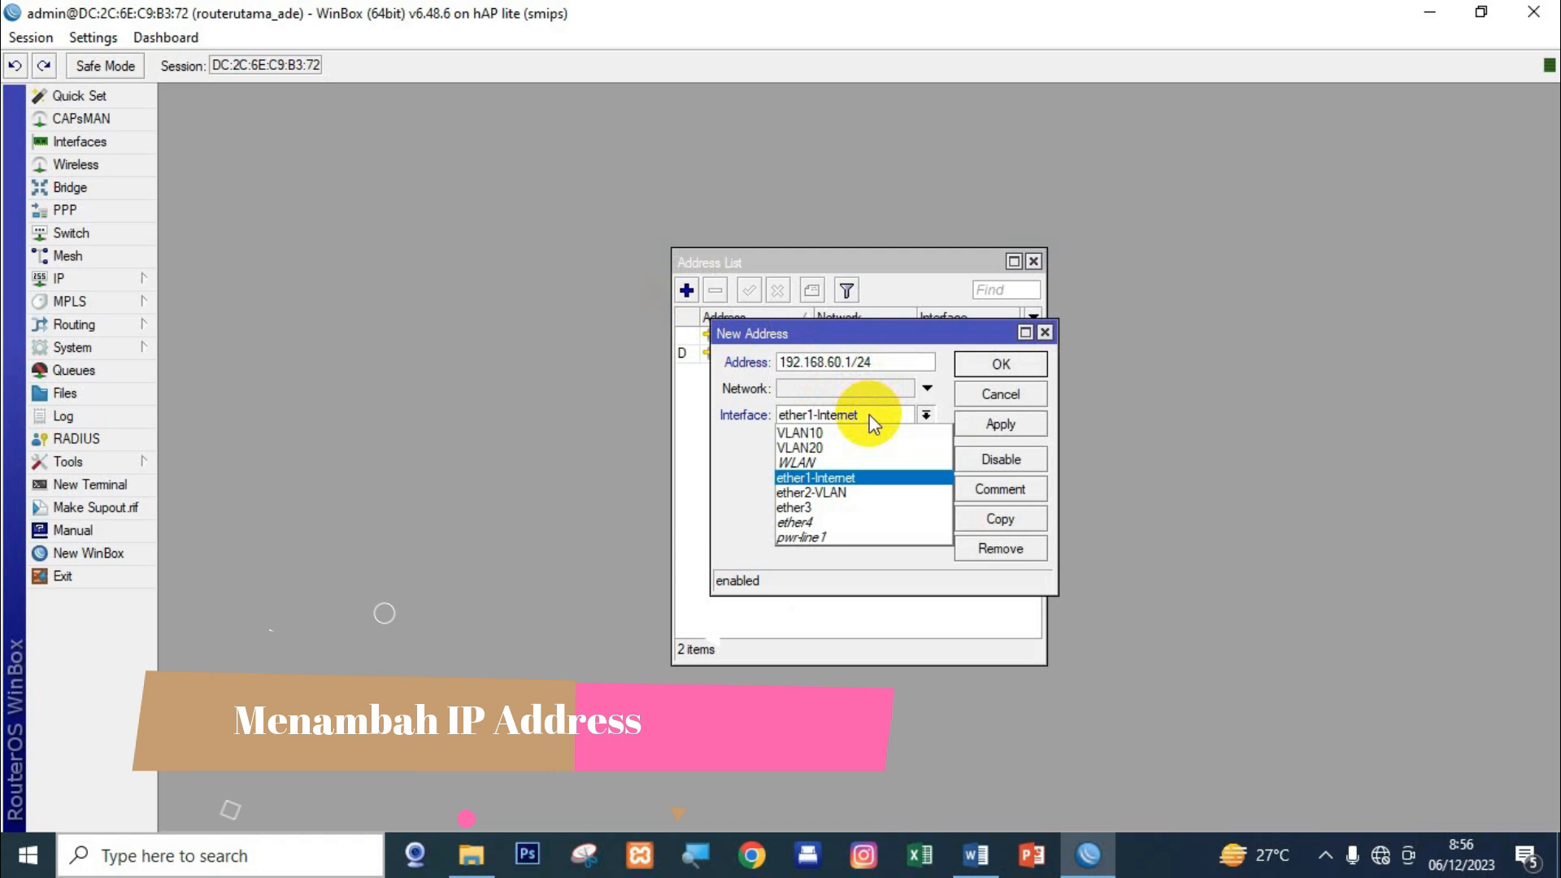
left_click(843, 447)
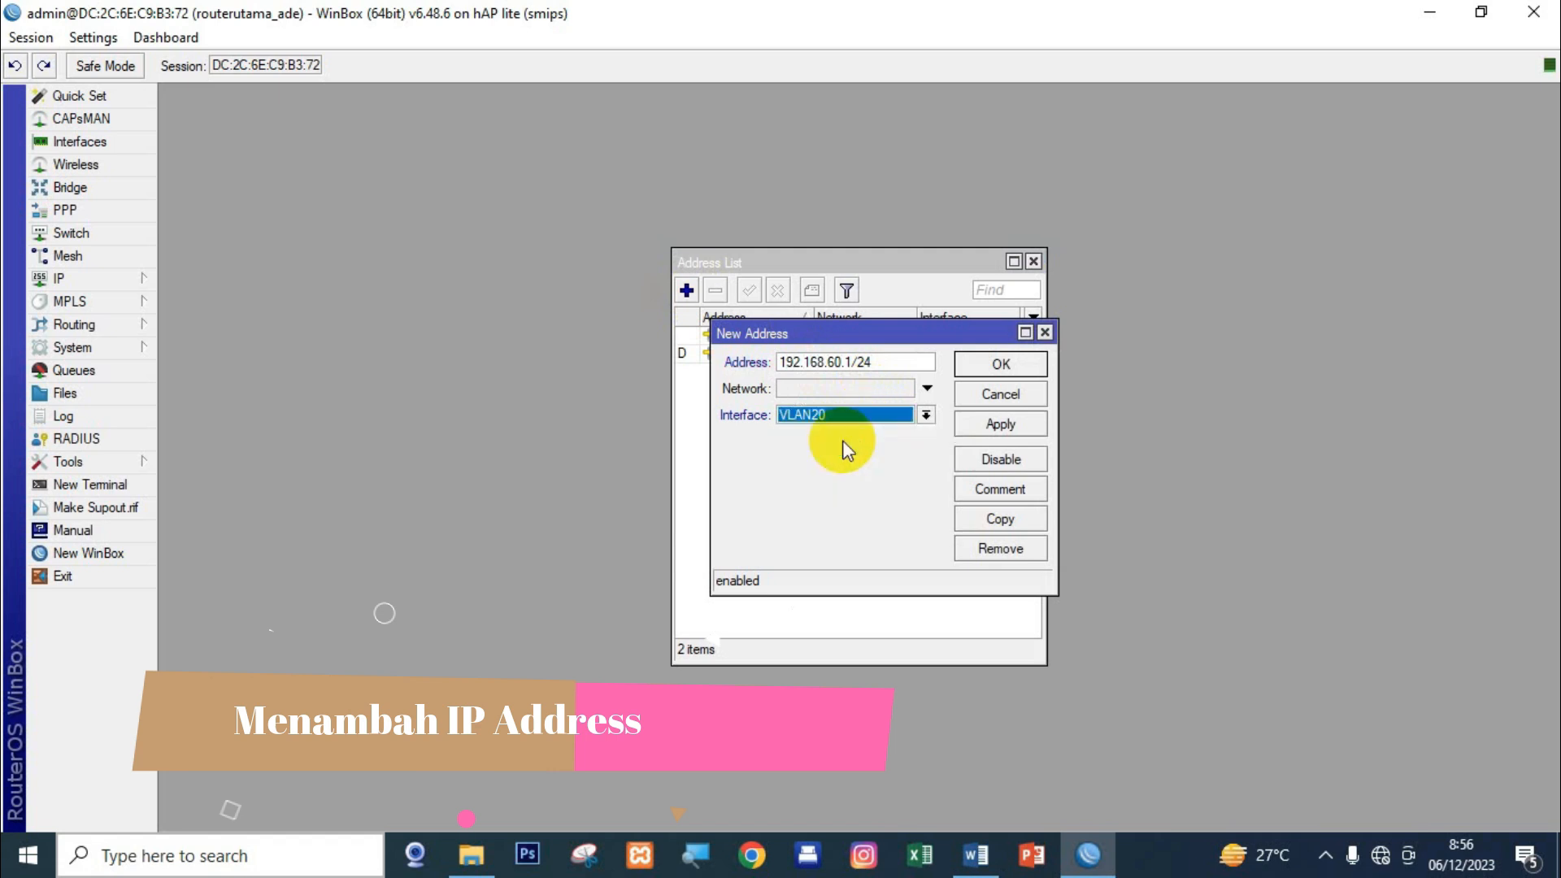
left_click(1000, 424)
left_click(998, 365)
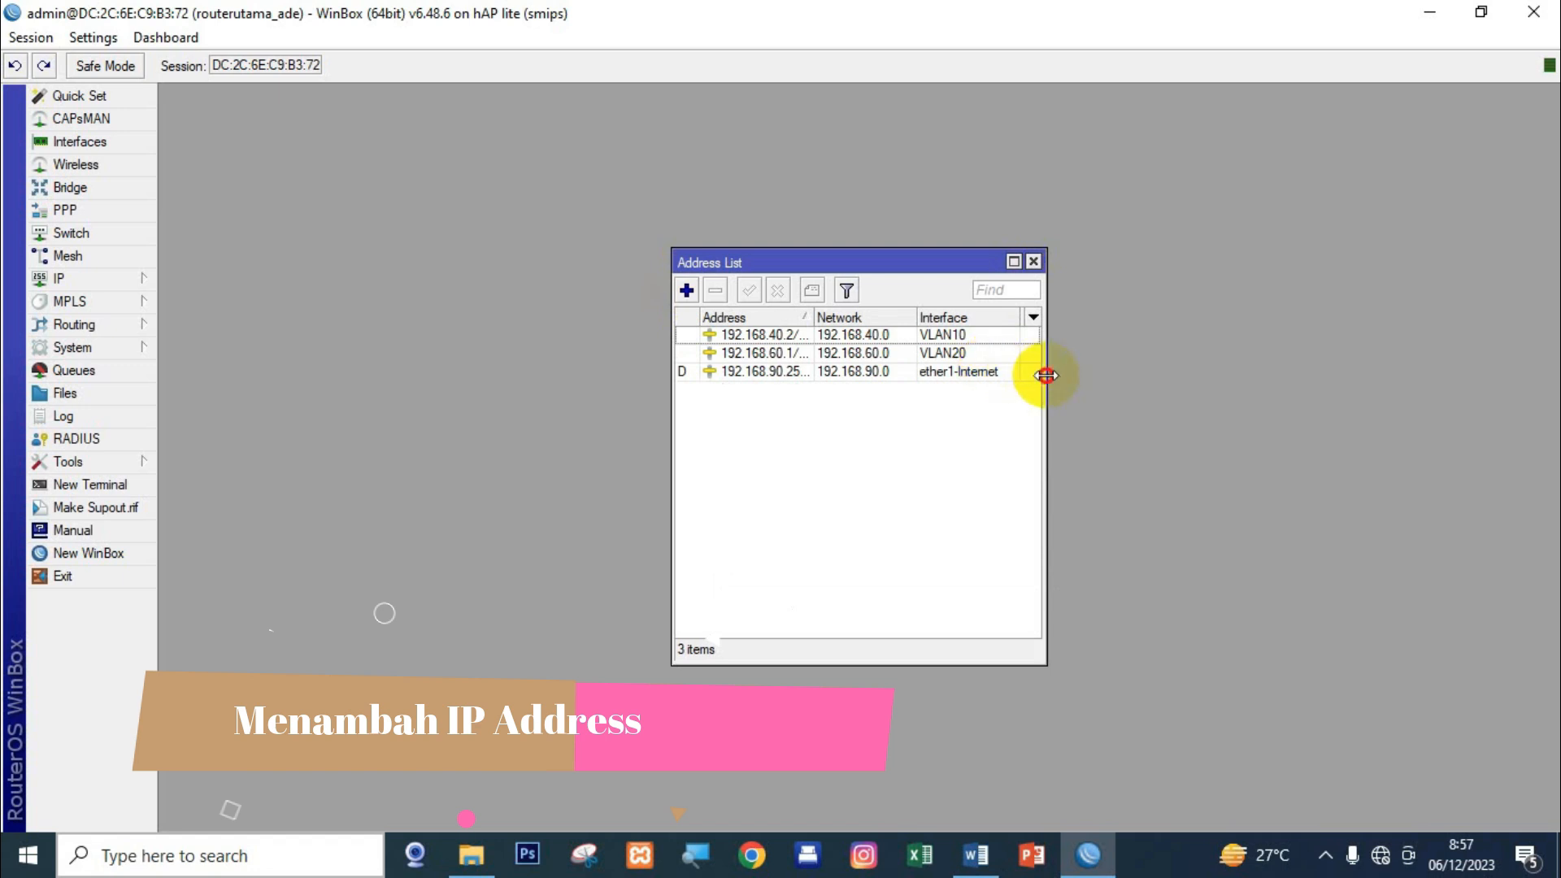
left_click_drag(1046, 375, 1107, 375)
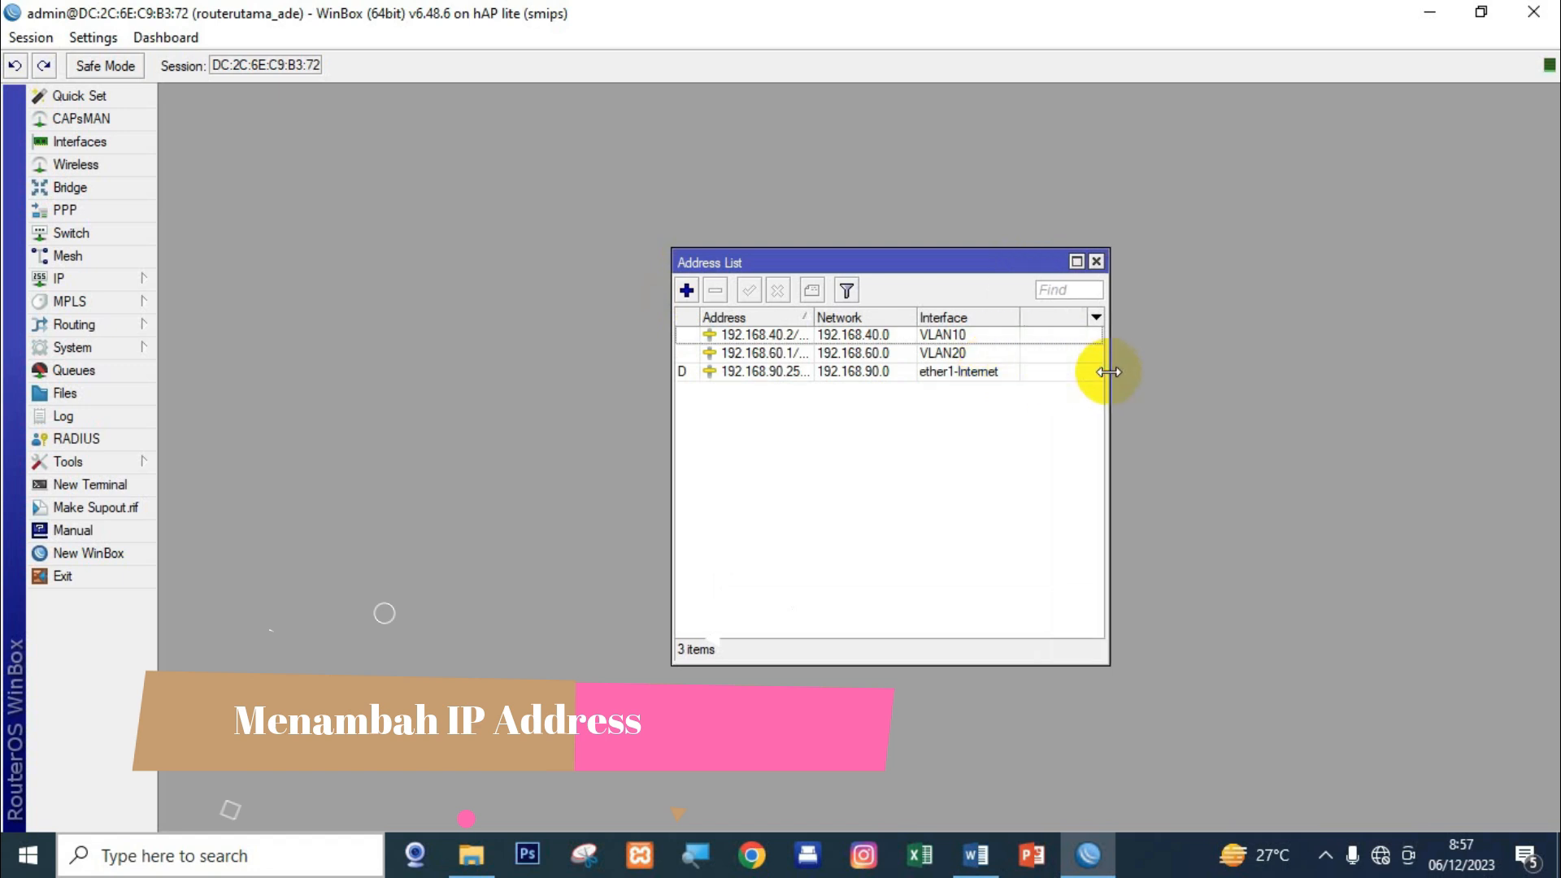
Add 192.168.20.1/24 on the WLAN interface, then close the Address List.
left_click(686, 290)
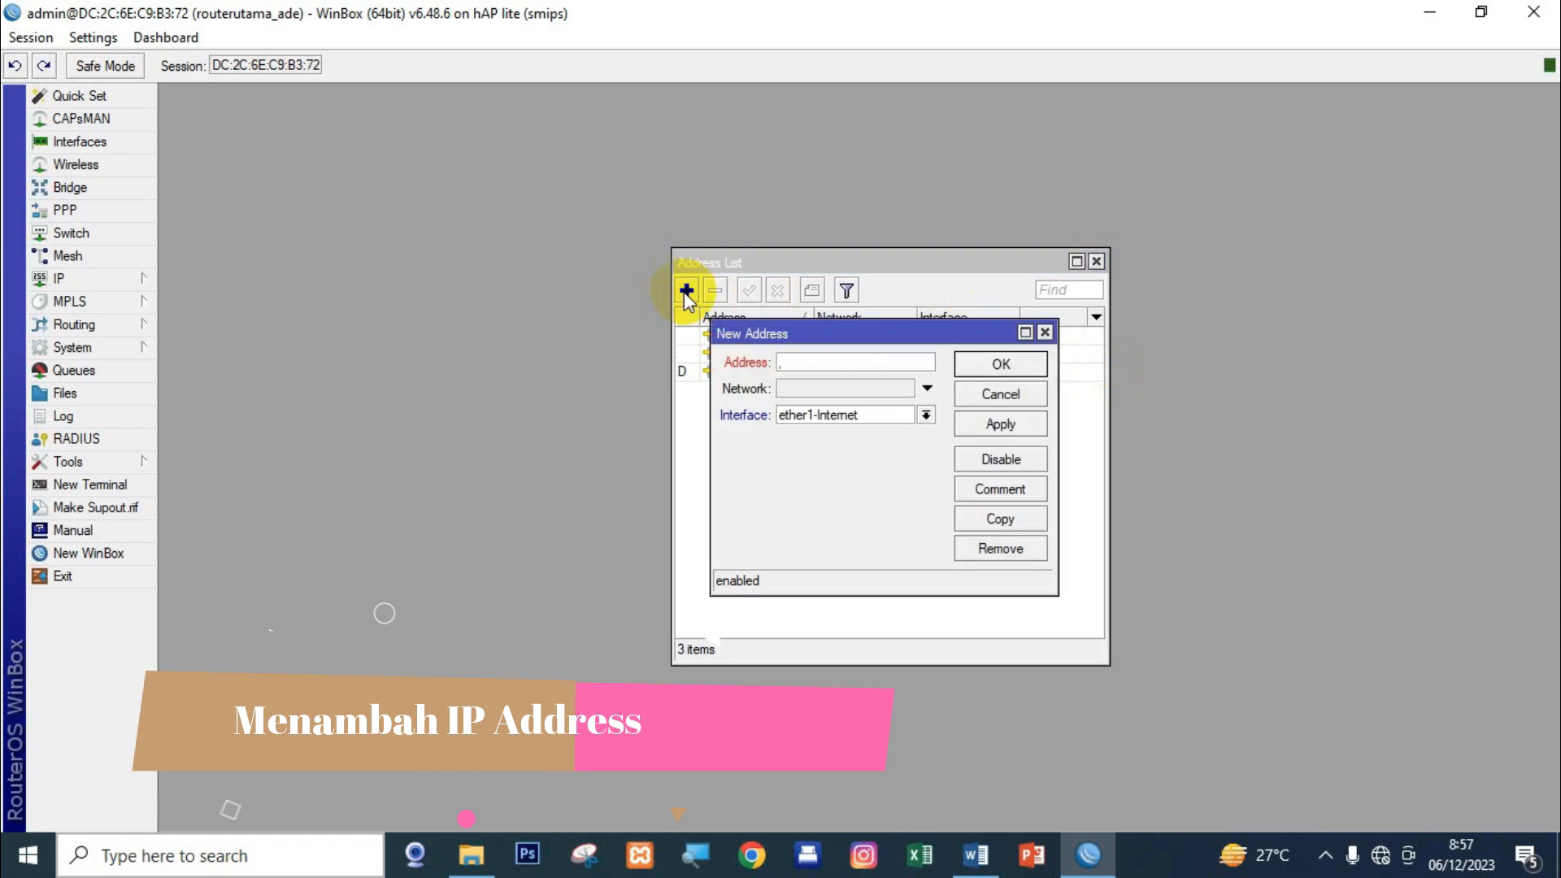
type("192.168.20.1/24")
left_click(836, 415)
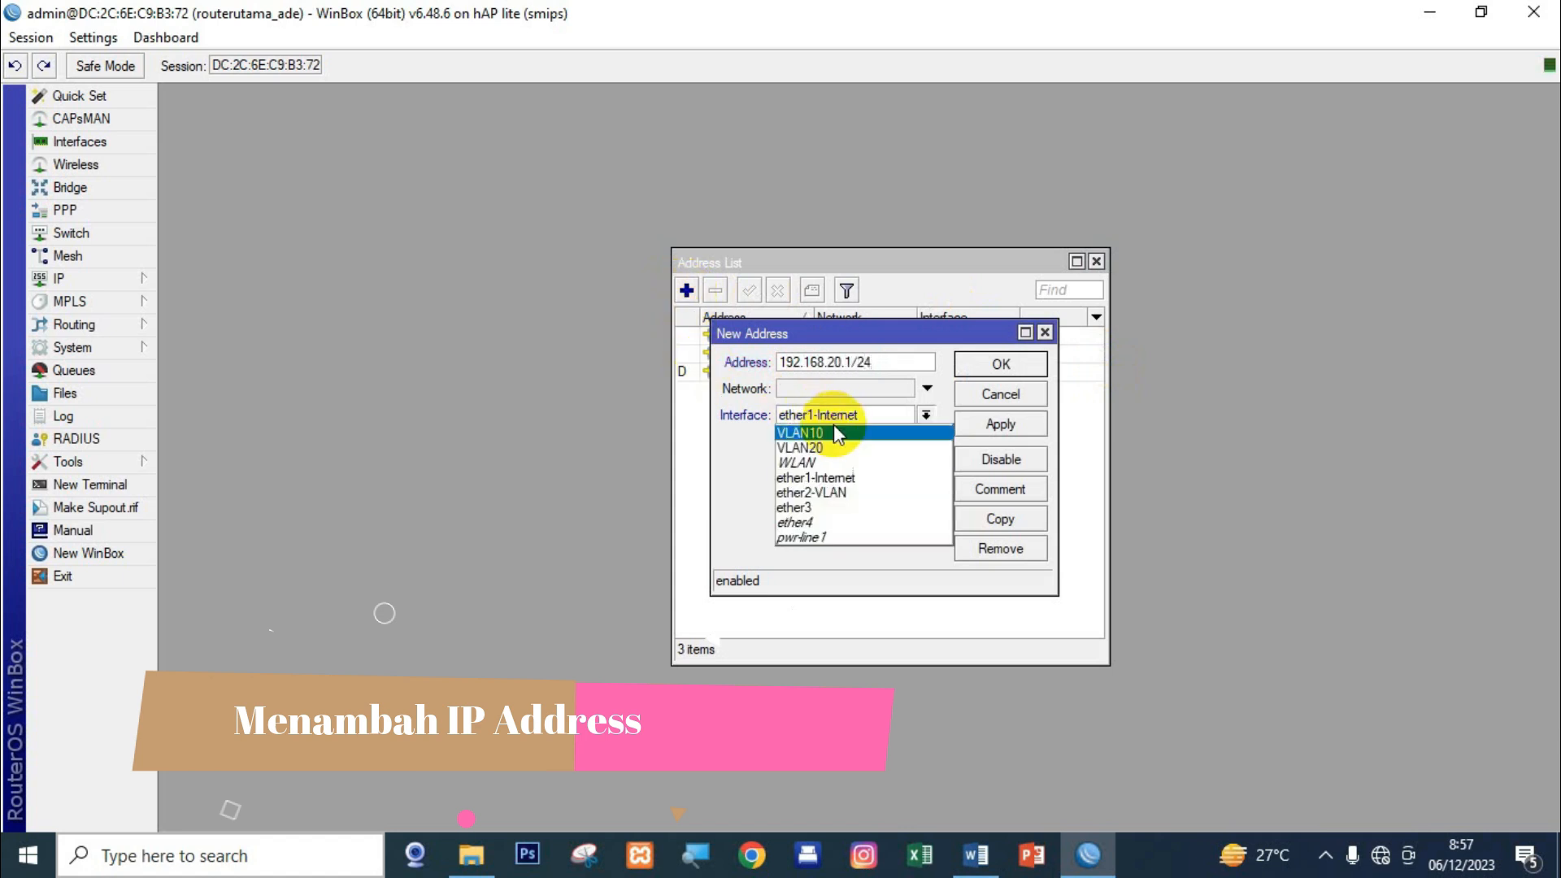
left_click(831, 462)
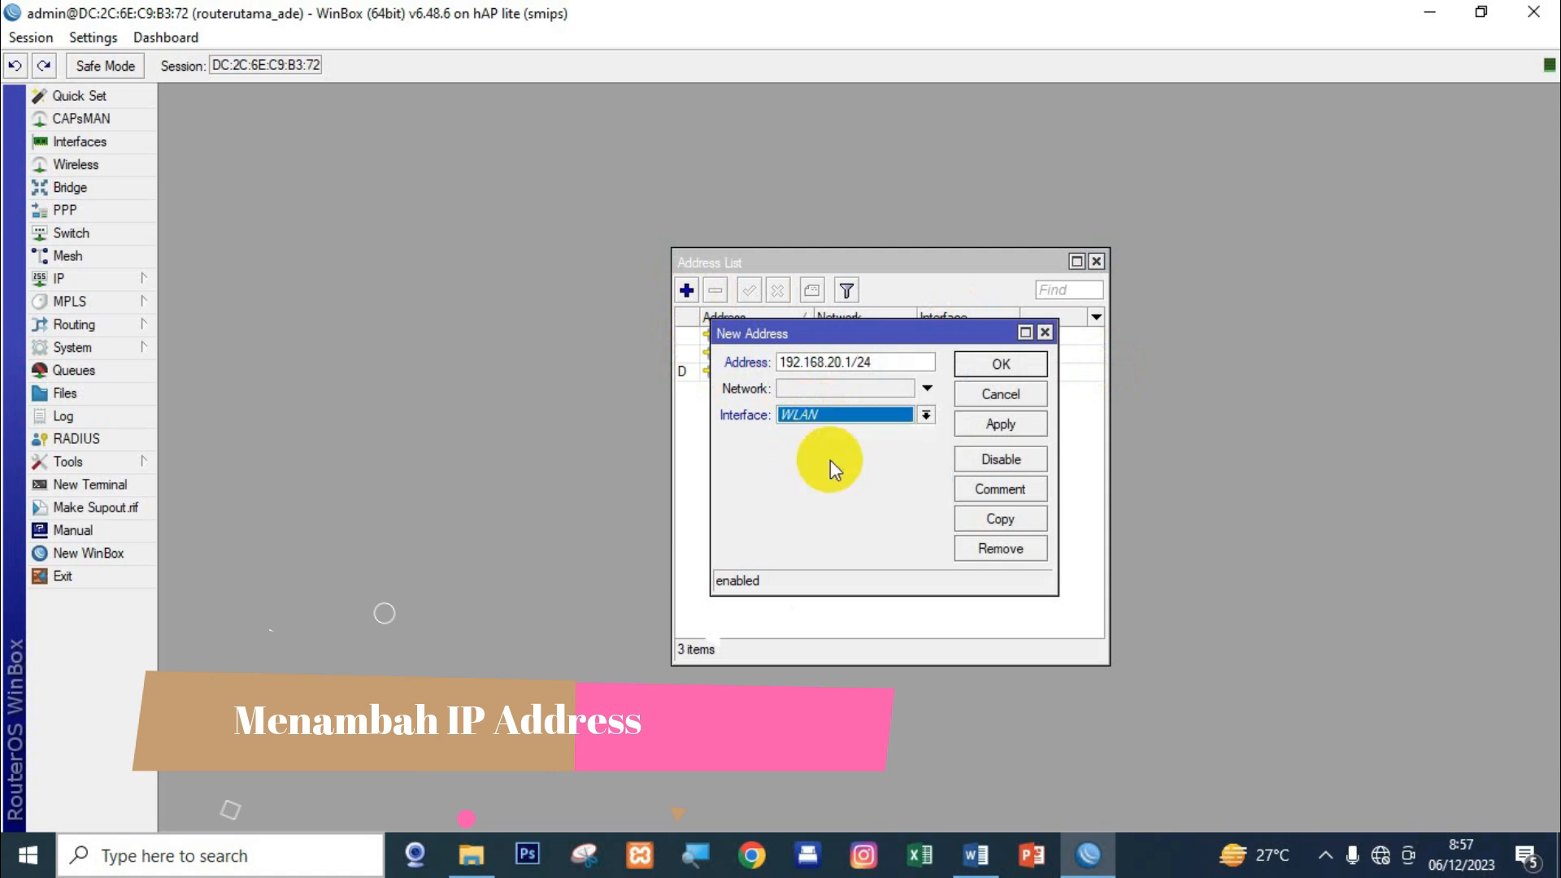
left_click(1004, 426)
left_click(1007, 368)
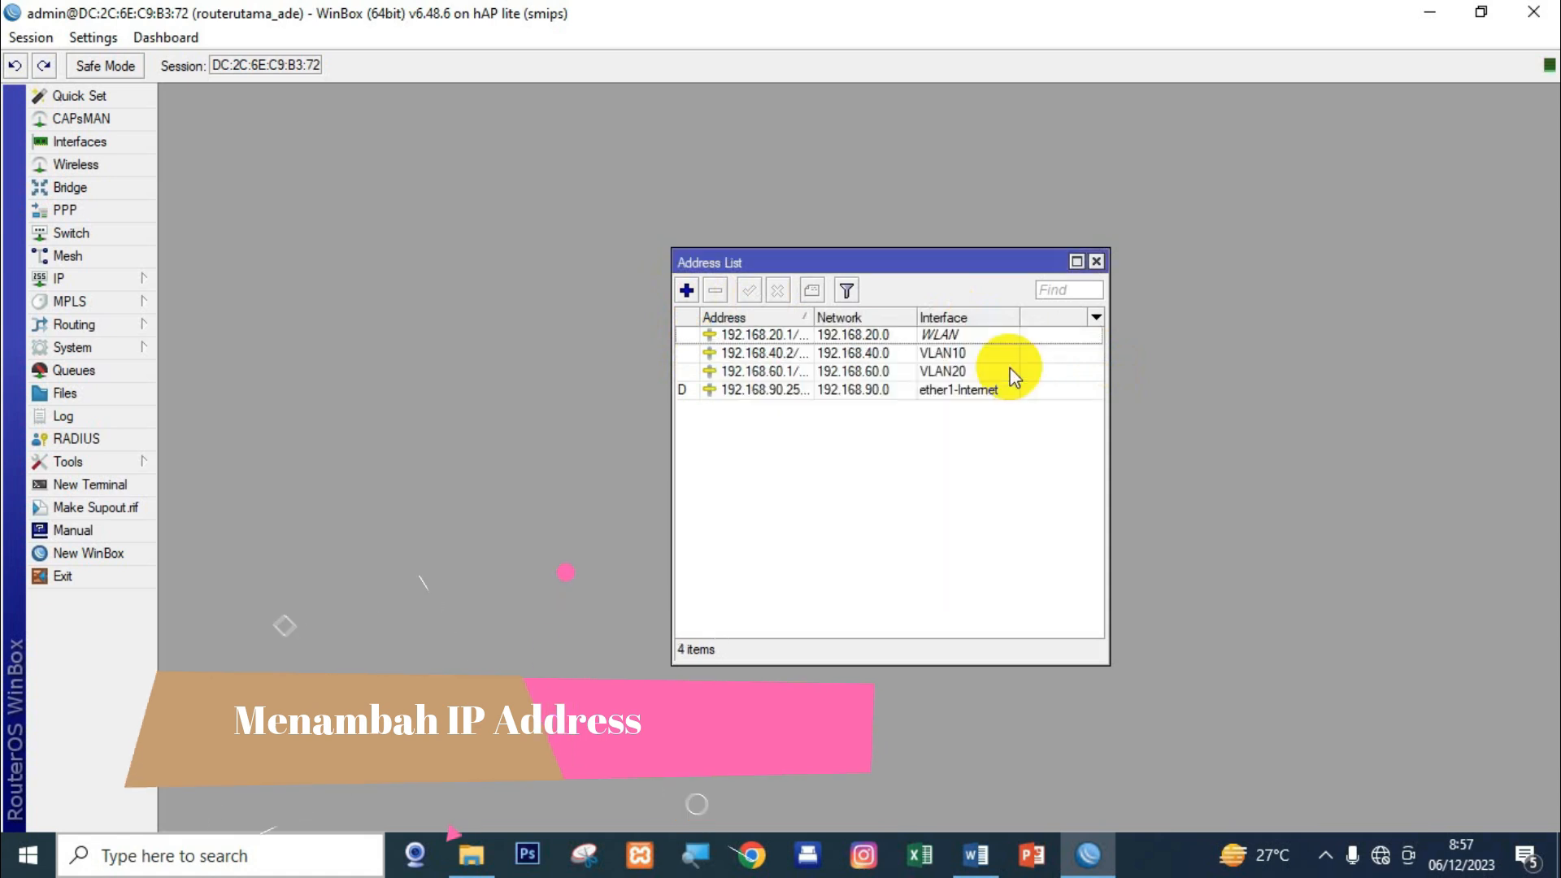
left_click(915, 463)
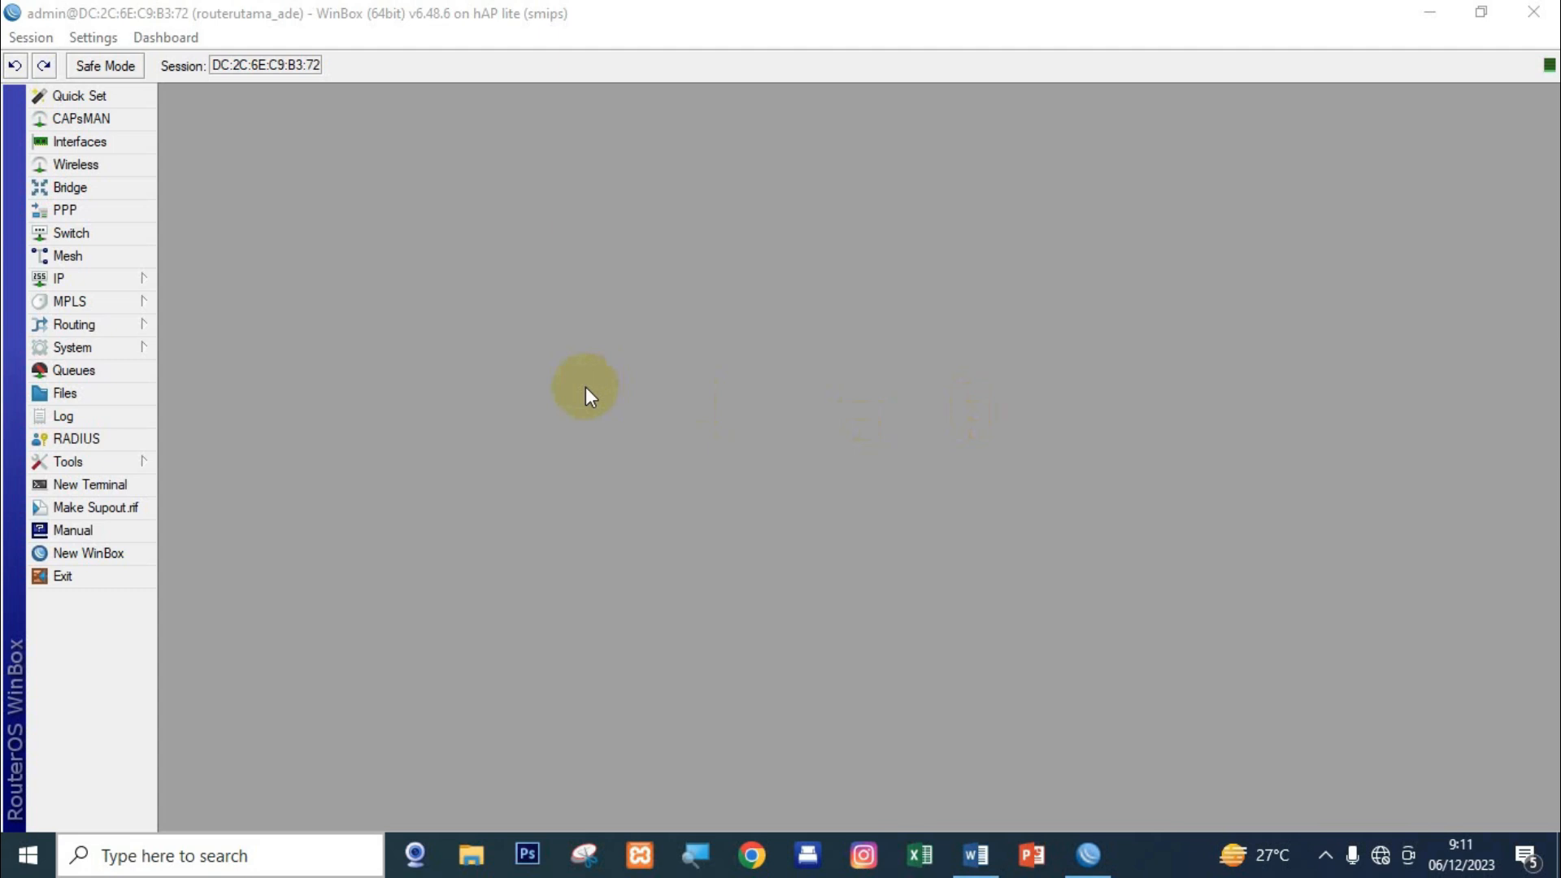
Start DHCP Setup on VLAN10, accepting the 192.168.40.0/24 address space and suggested gateway.
left_click(148, 278)
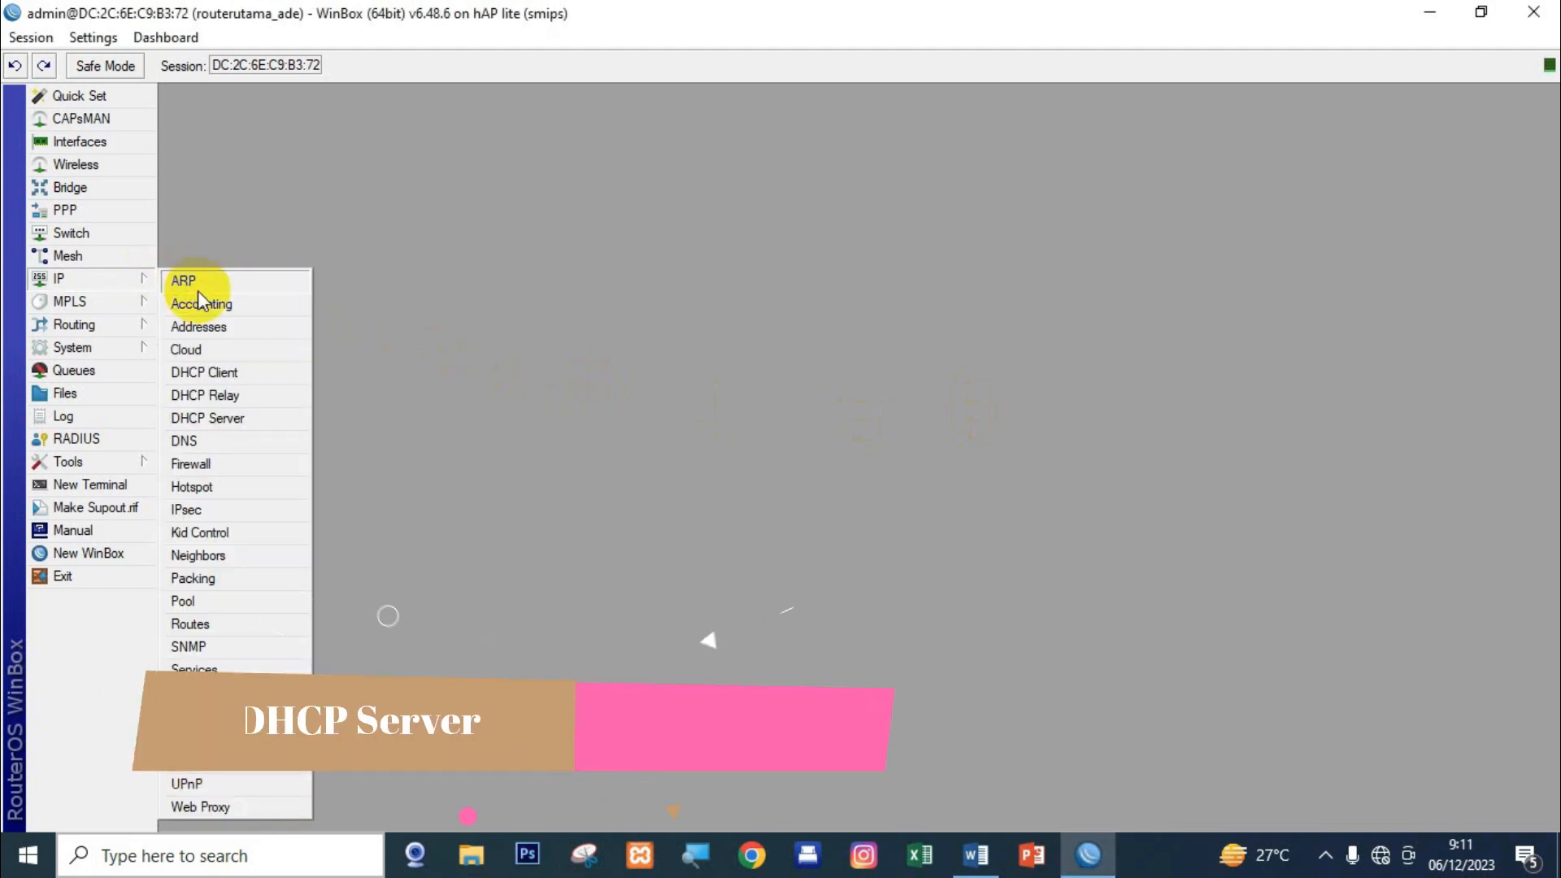
left_click(233, 417)
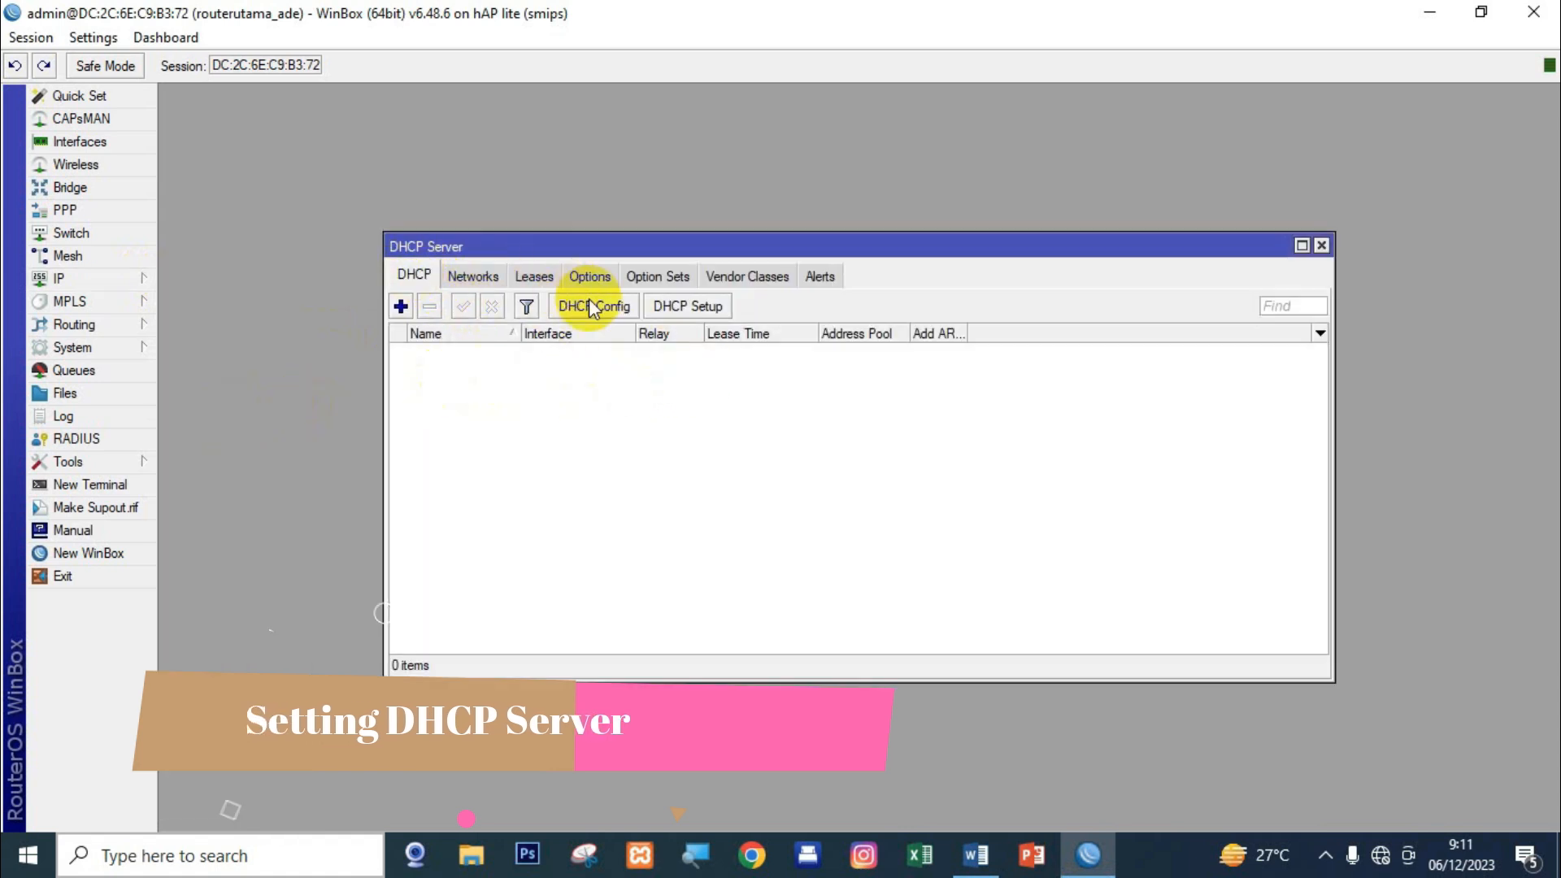
left_click(703, 309)
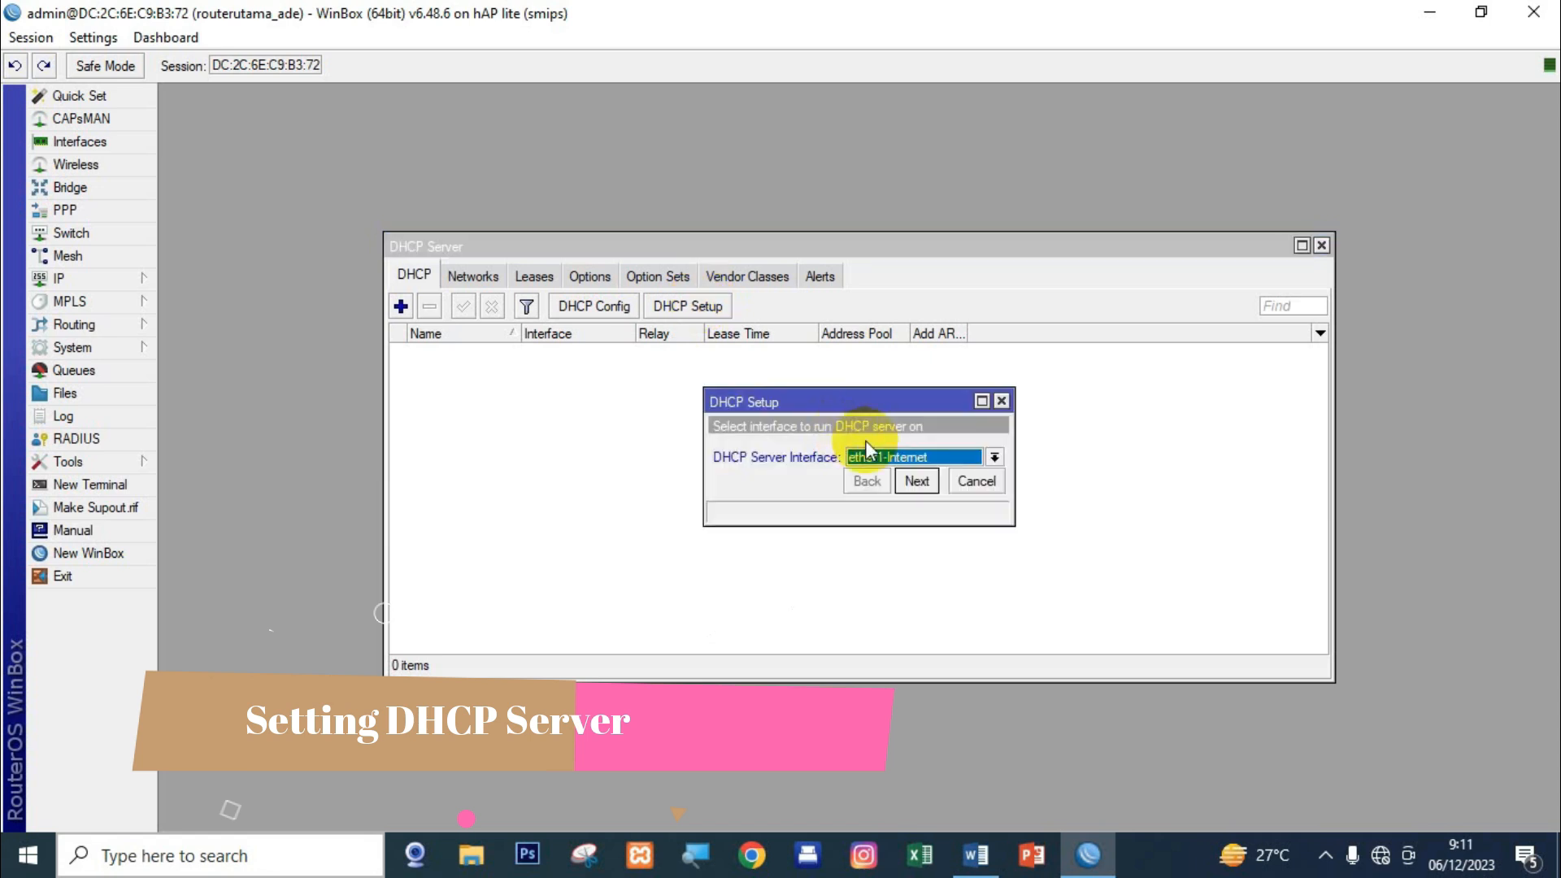
left_click(908, 460)
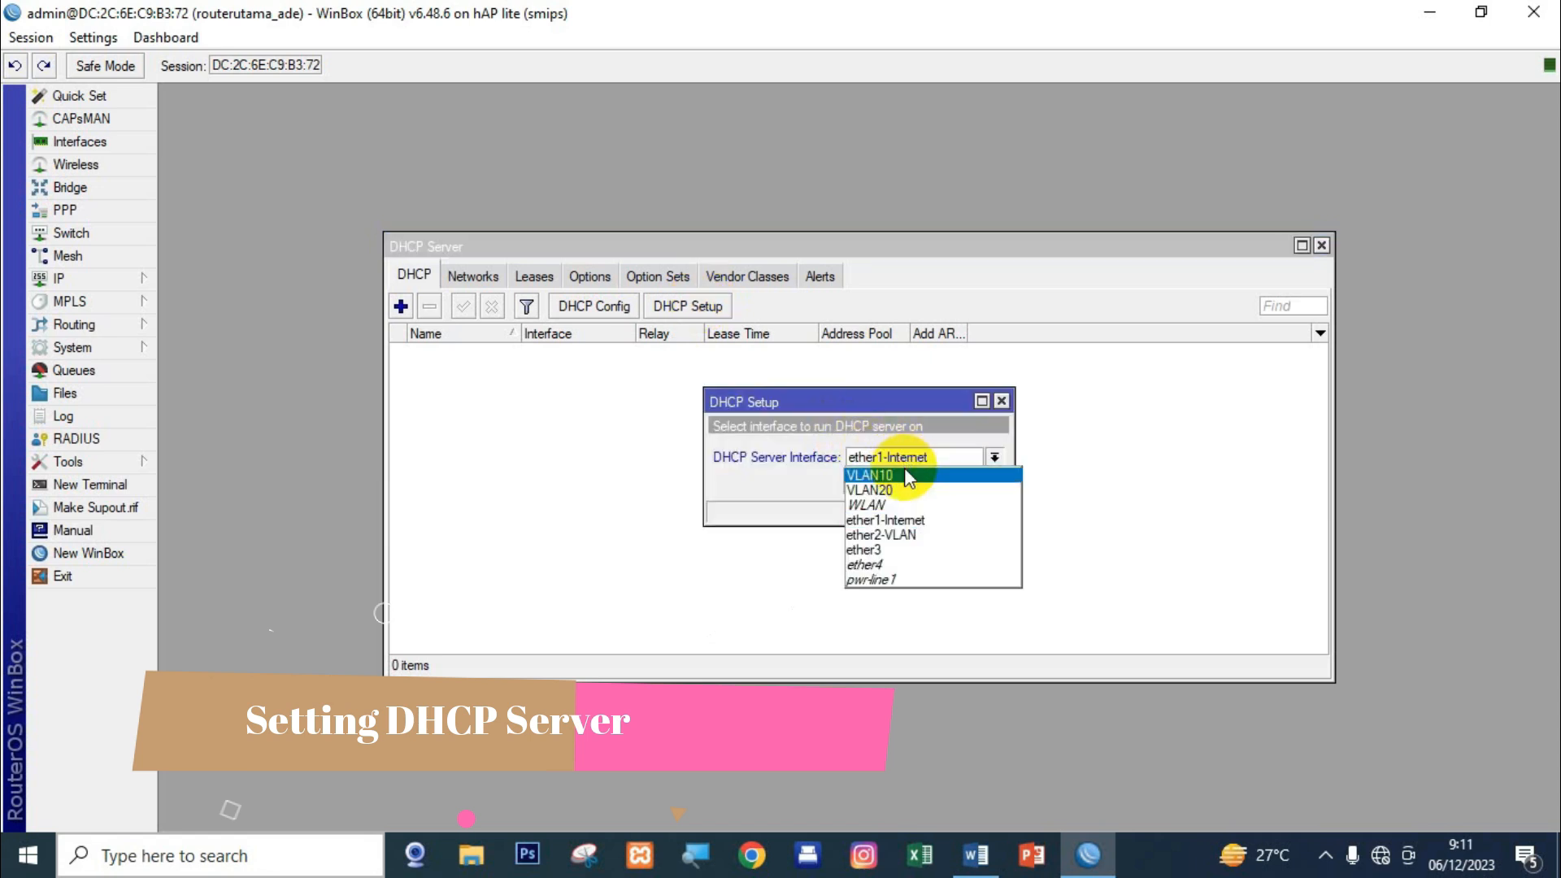
left_click(908, 477)
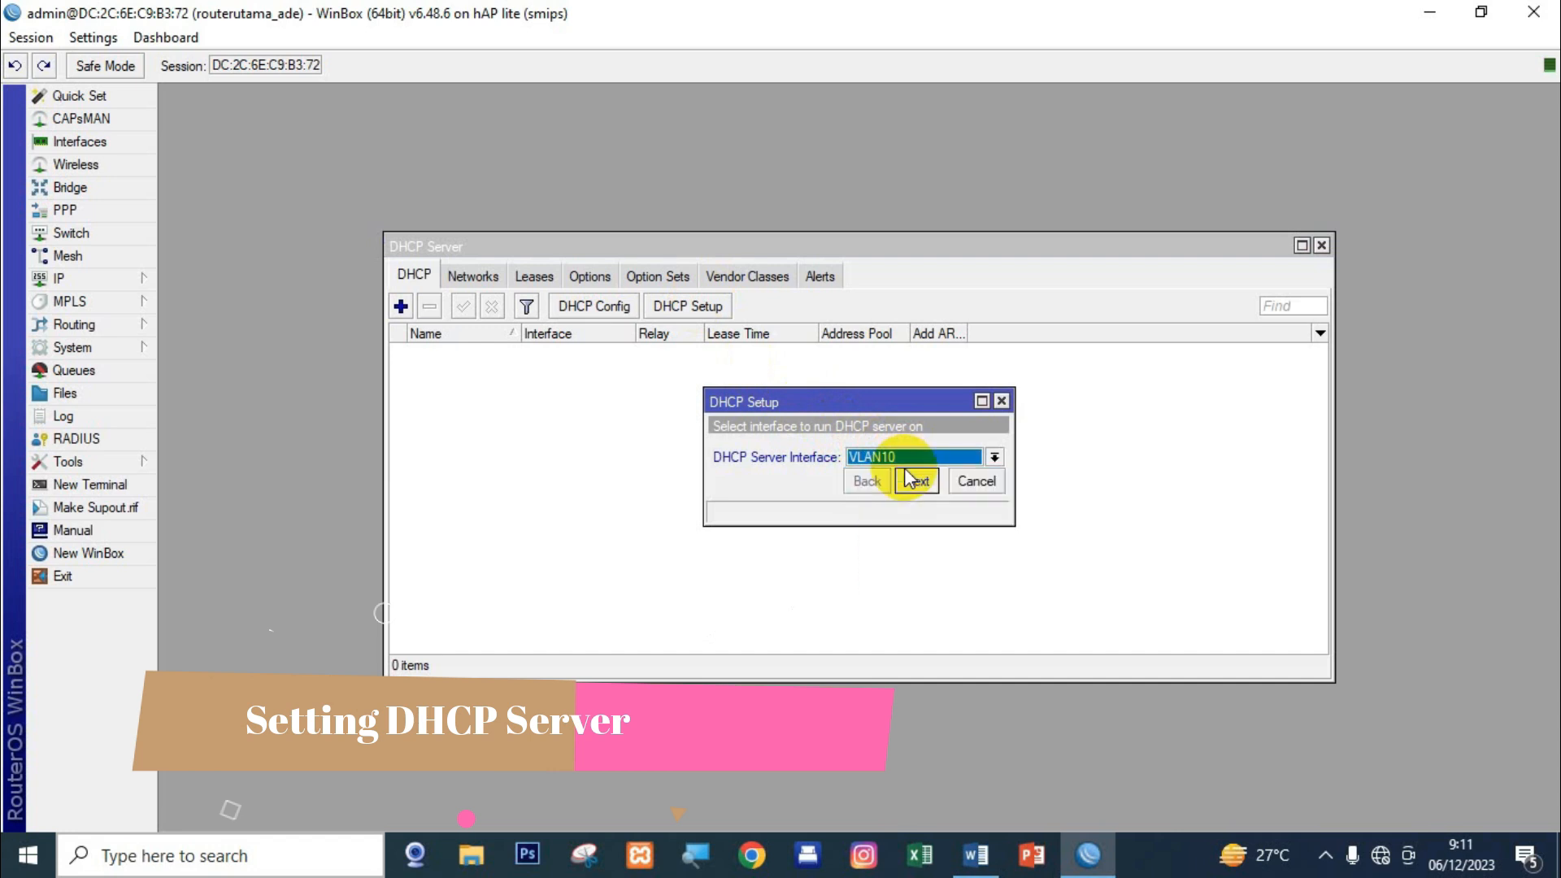
left_click(912, 479)
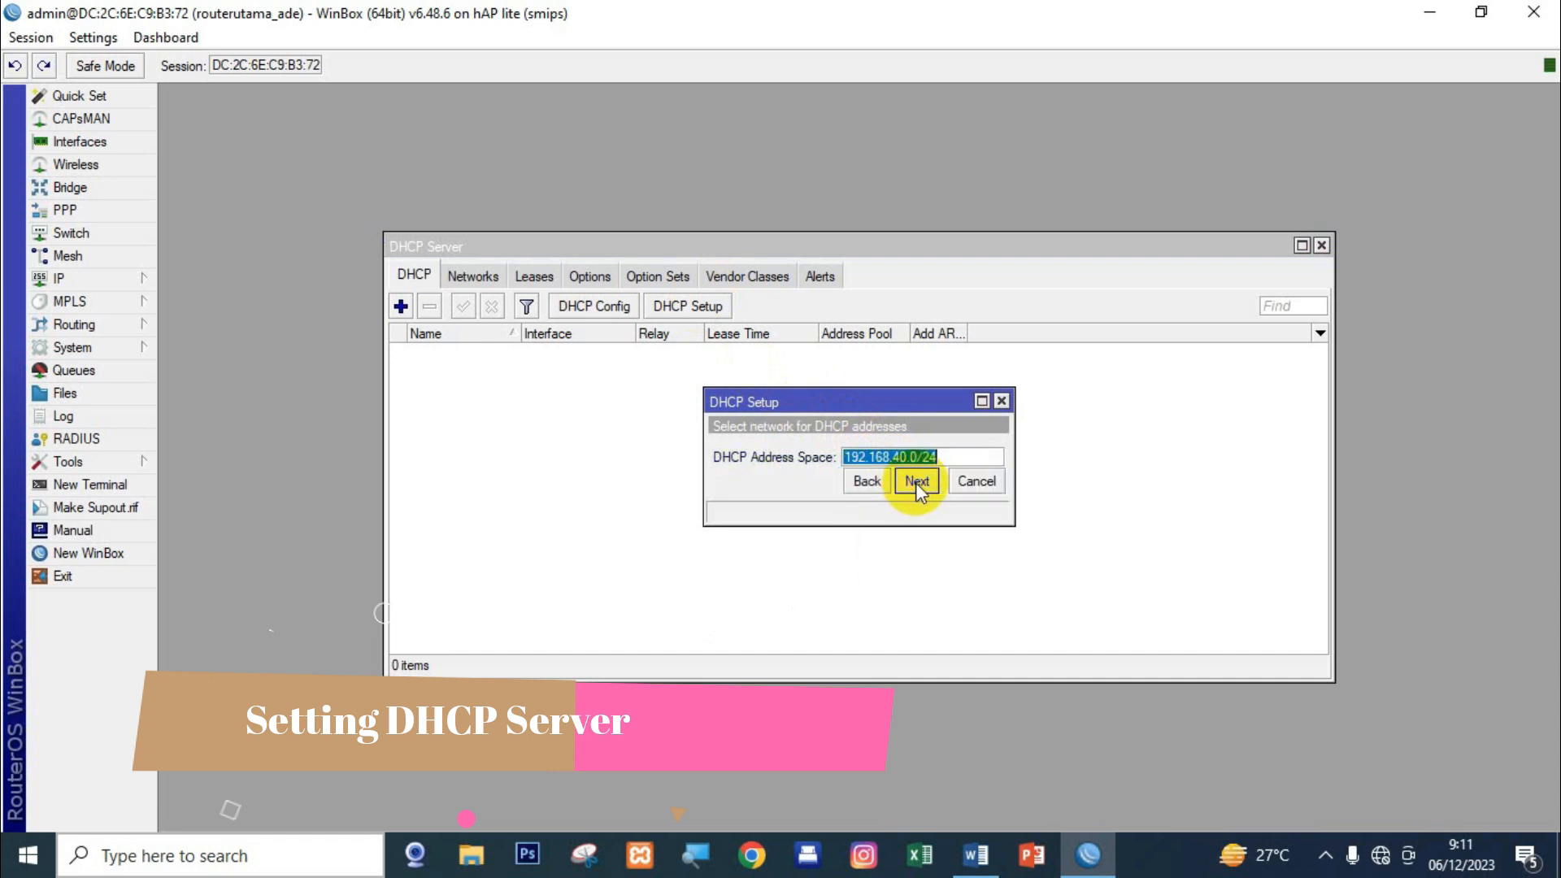
left_click(916, 481)
left_click(916, 481)
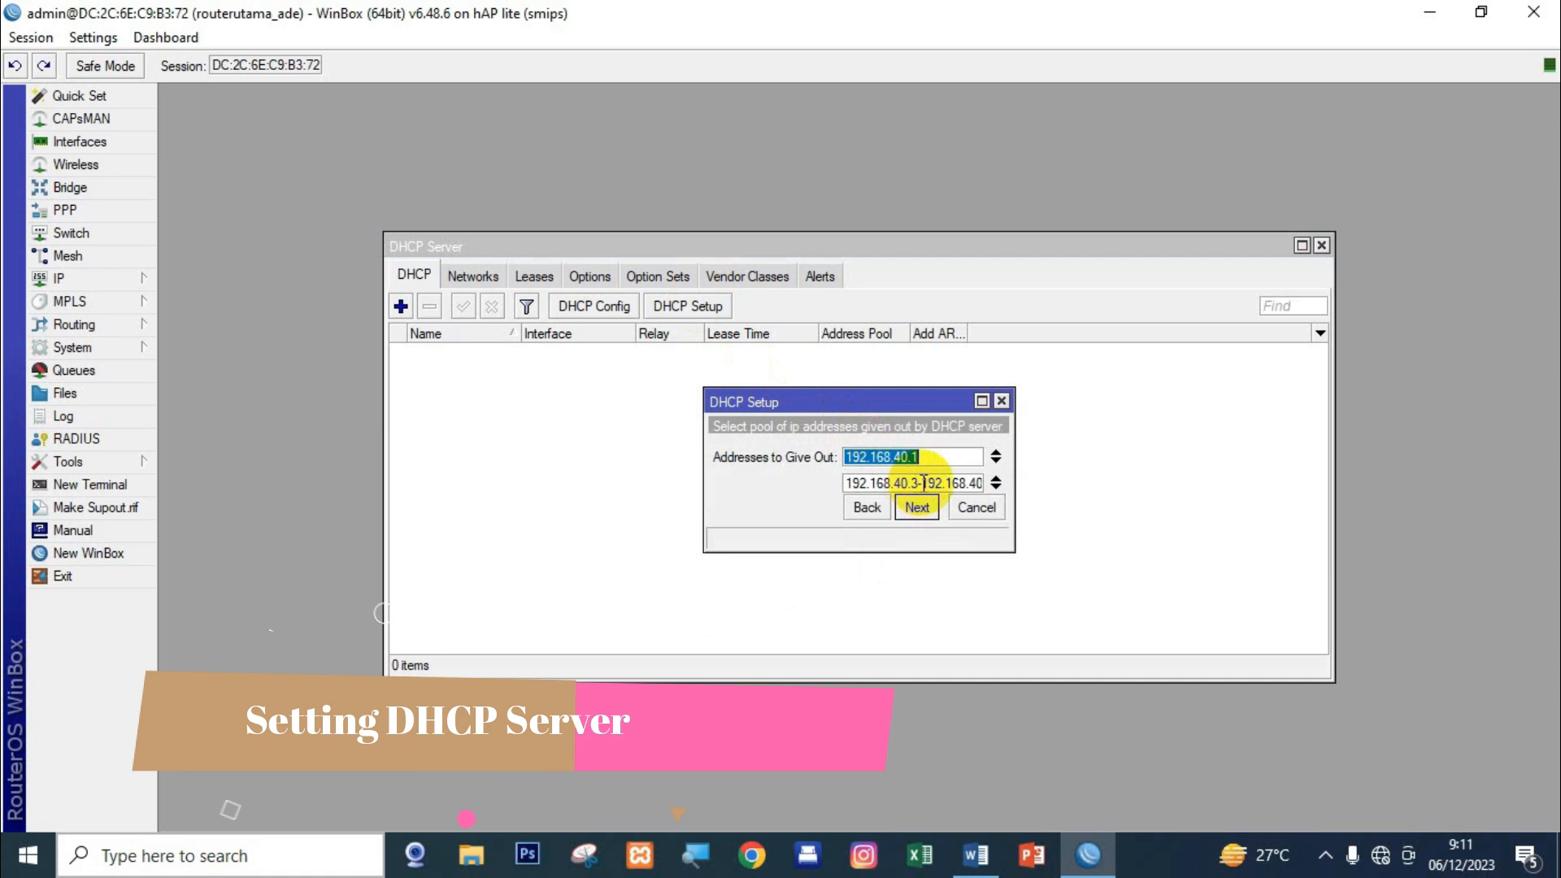
Set the pool to 192.168.40.10–192.168.40.50 and finish with a 00:10:00 lease.
left_click_drag(1008, 532, 1176, 554)
left_click(925, 482)
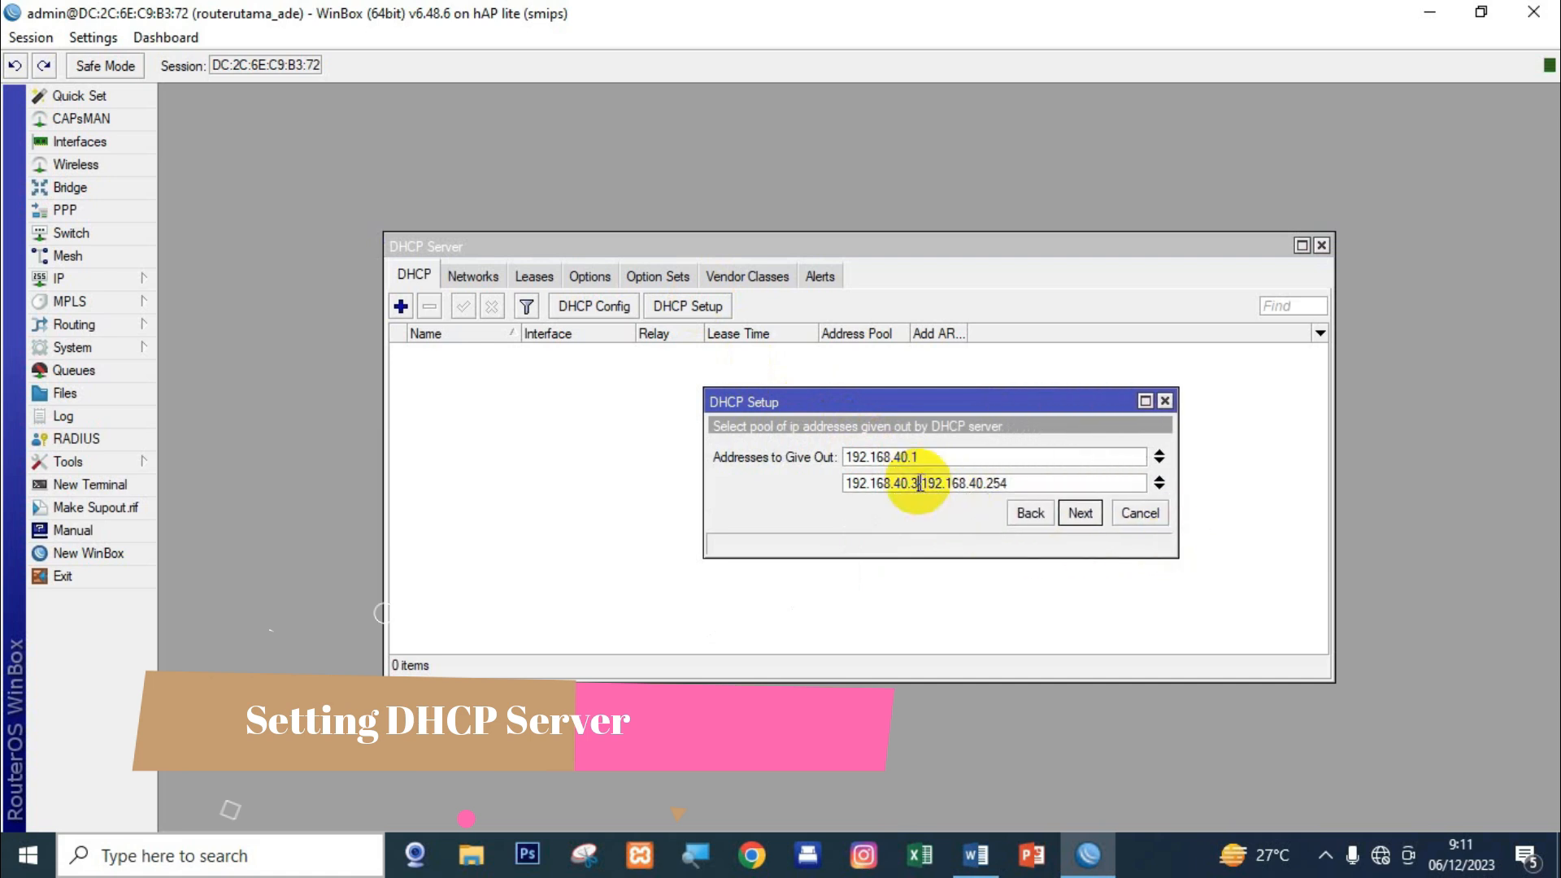
key("shift+Left")
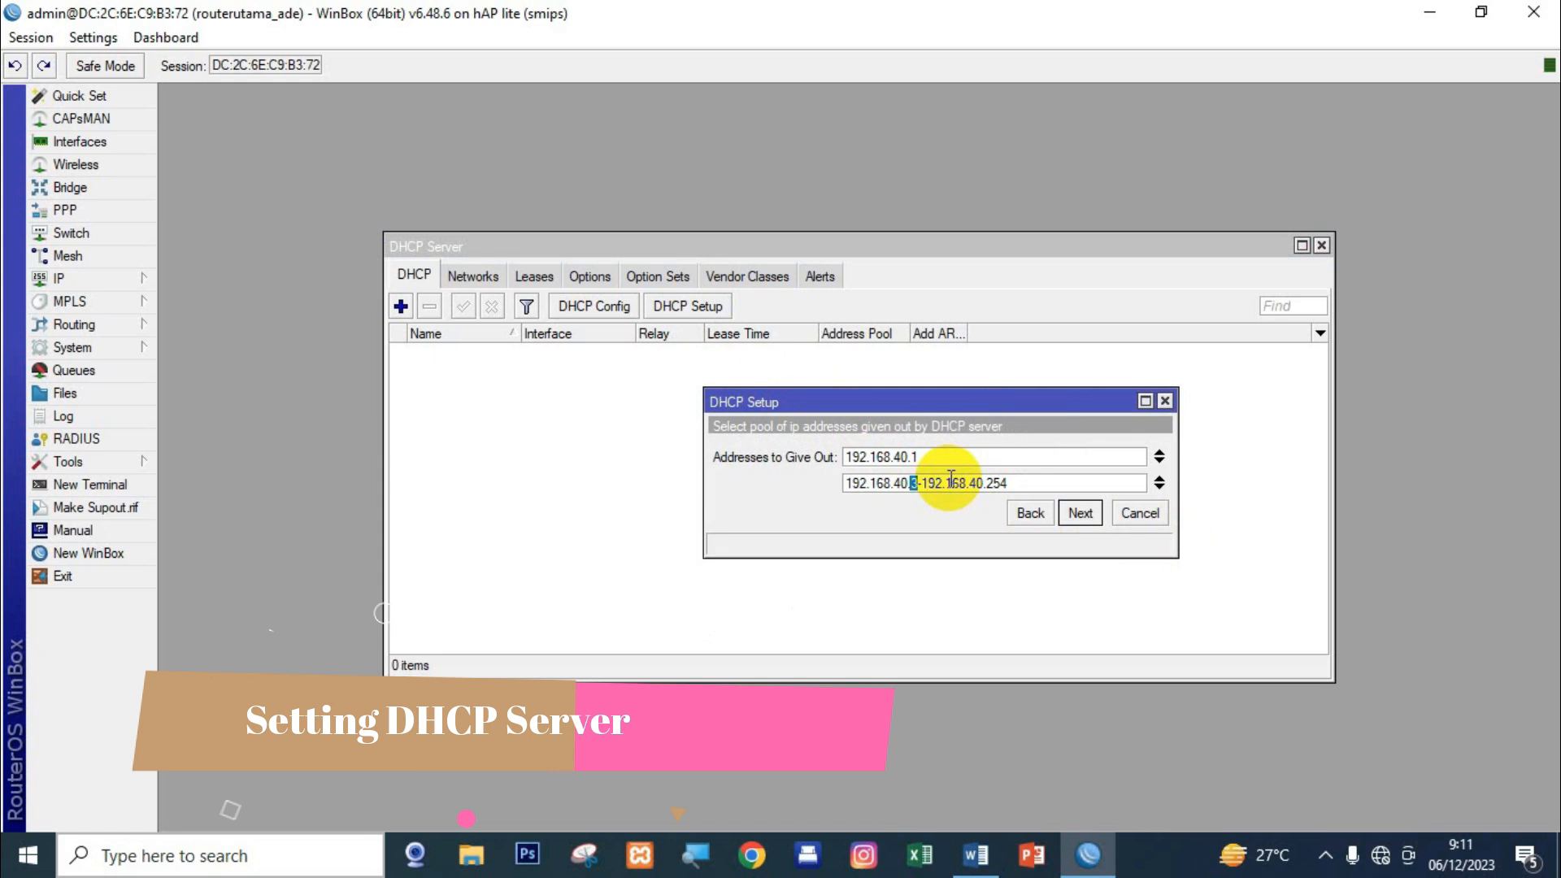
type("10")
key("shift+Left")
key("shift+Left")
key("shift+Left")
type("50")
left_click(1080, 513)
left_click(1079, 559)
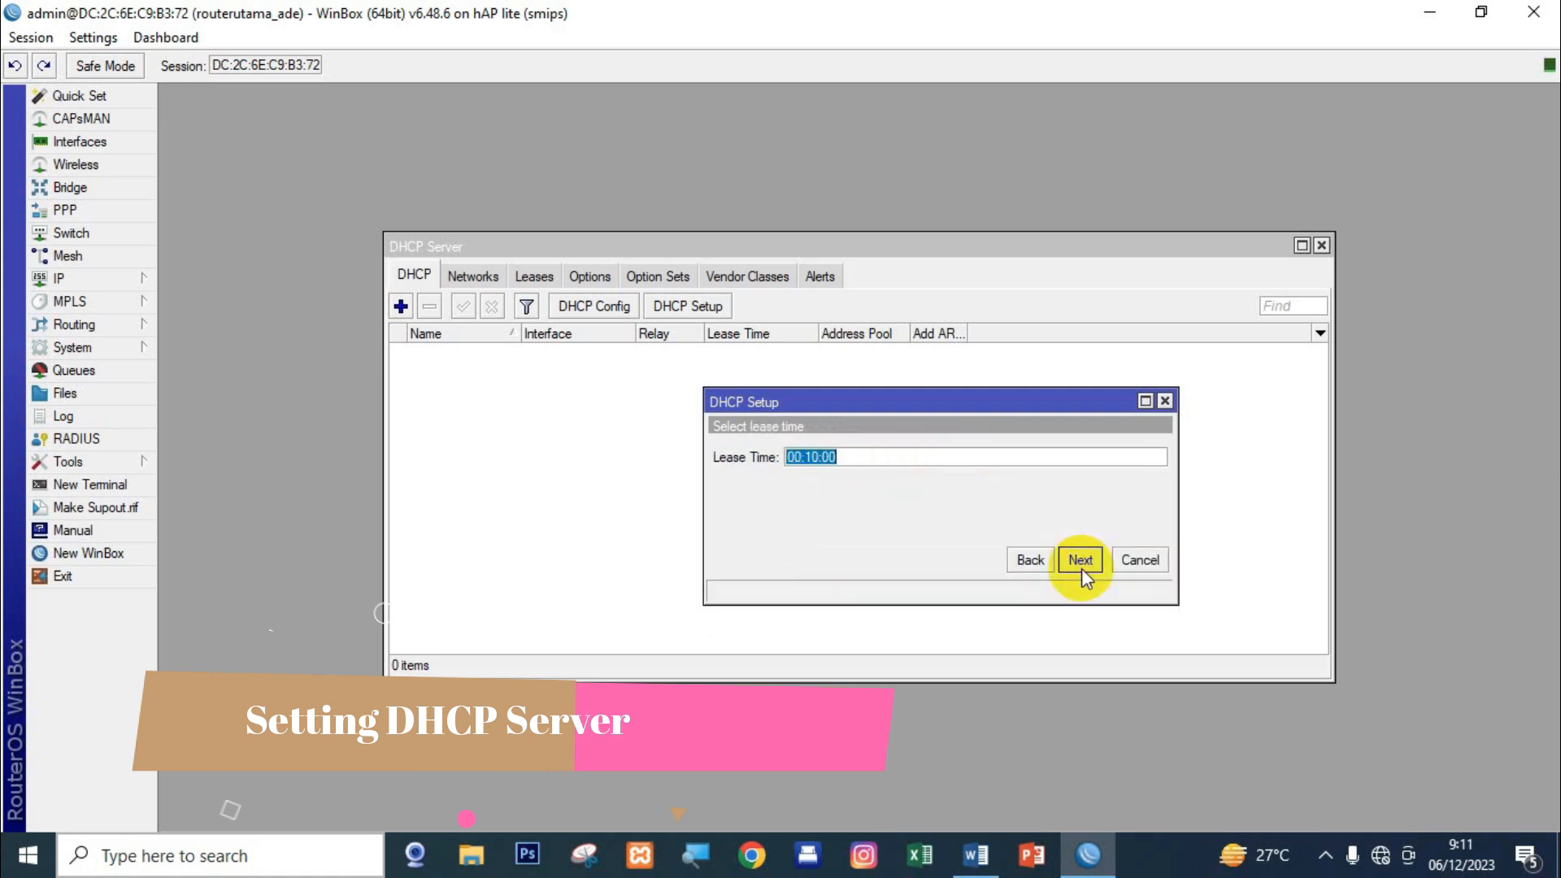
left_click(1081, 561)
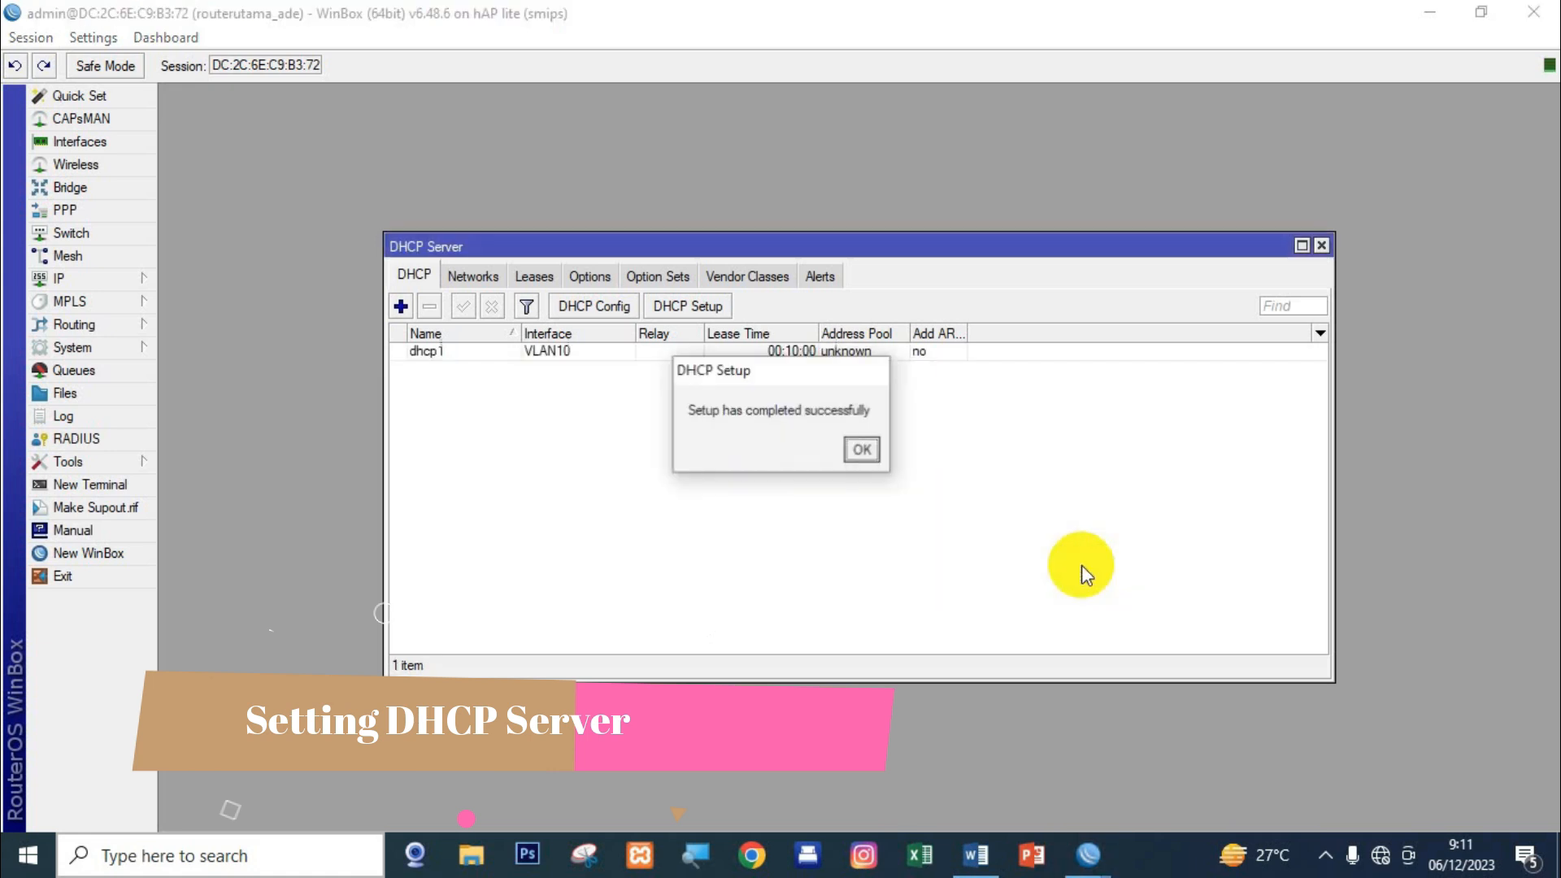
left_click(860, 448)
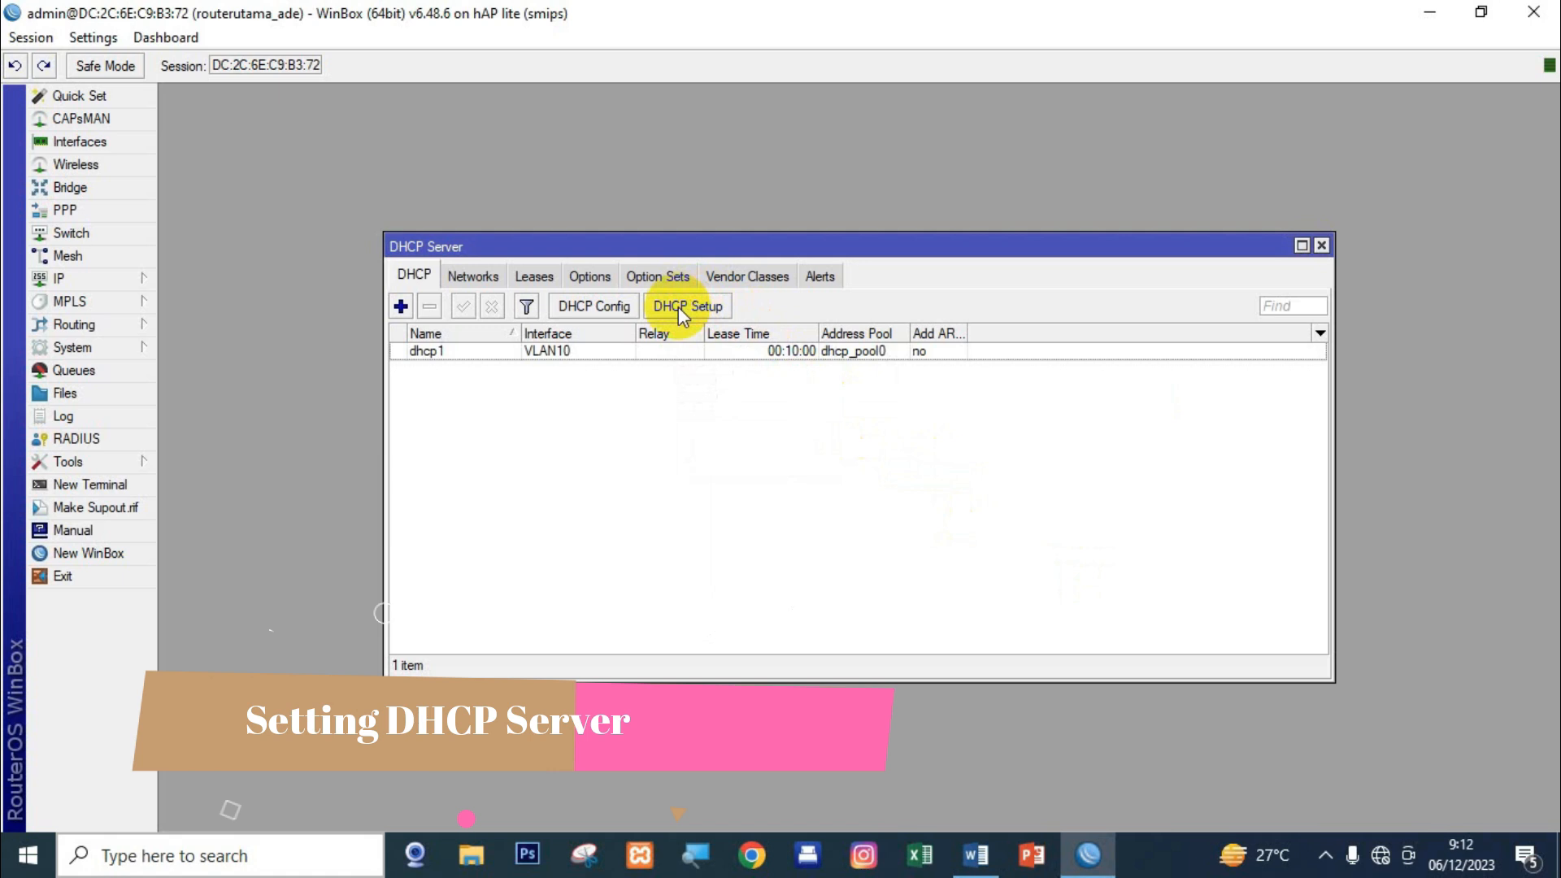
Run DHCP Setup on VLAN20 with the pool starting at 192.168.60.10, creating dhcp2.
left_click(679, 313)
left_click(882, 457)
left_click(892, 476)
left_click(1082, 573)
left_click(1082, 572)
left_click(1082, 573)
left_click(917, 457)
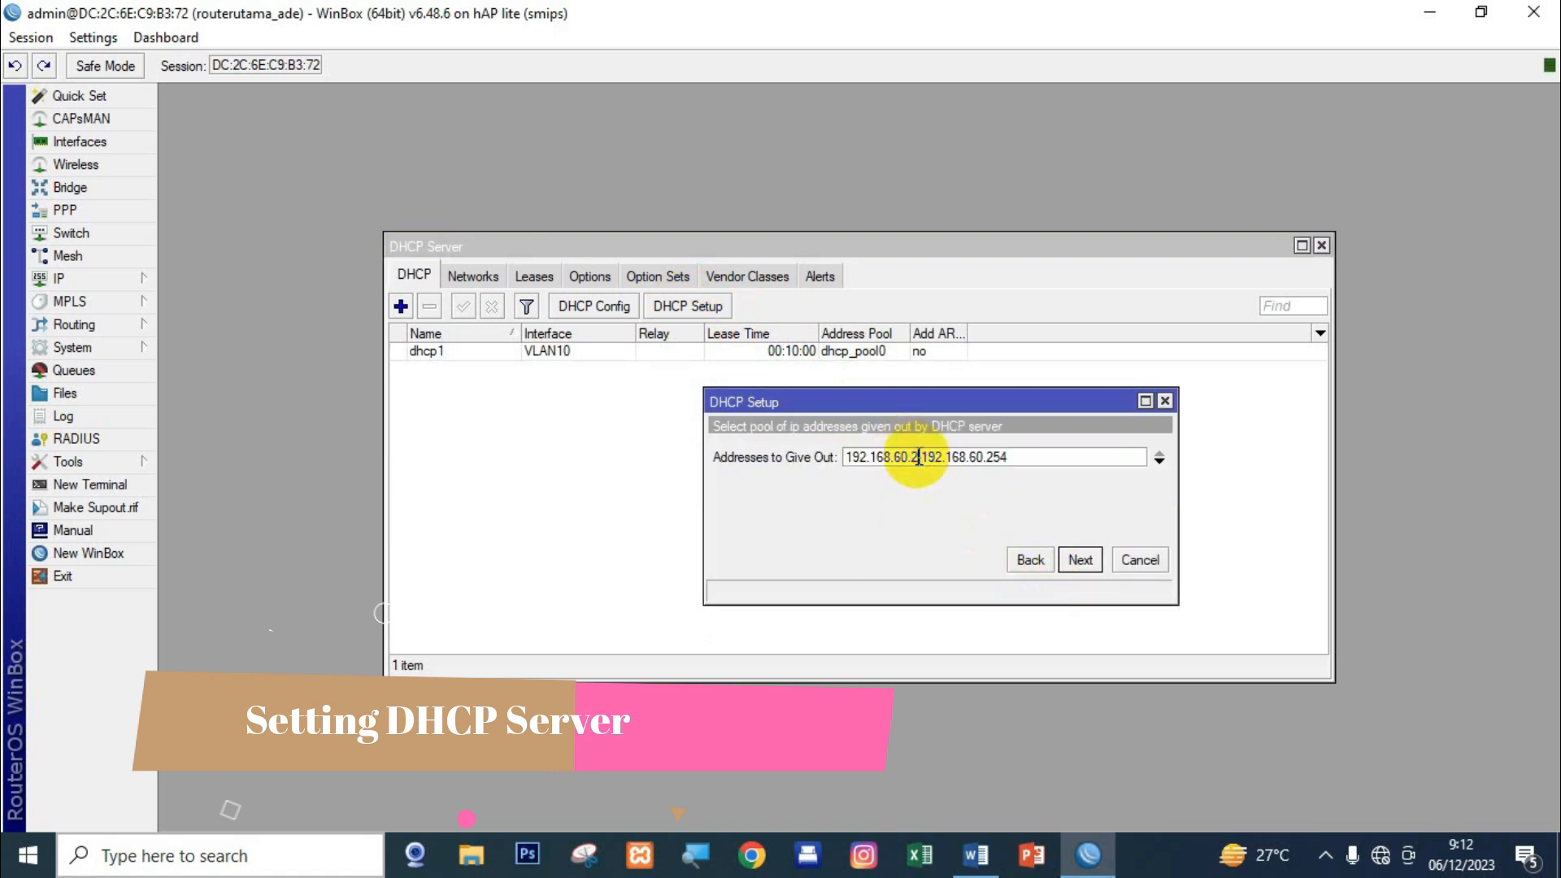
key("shift+Left")
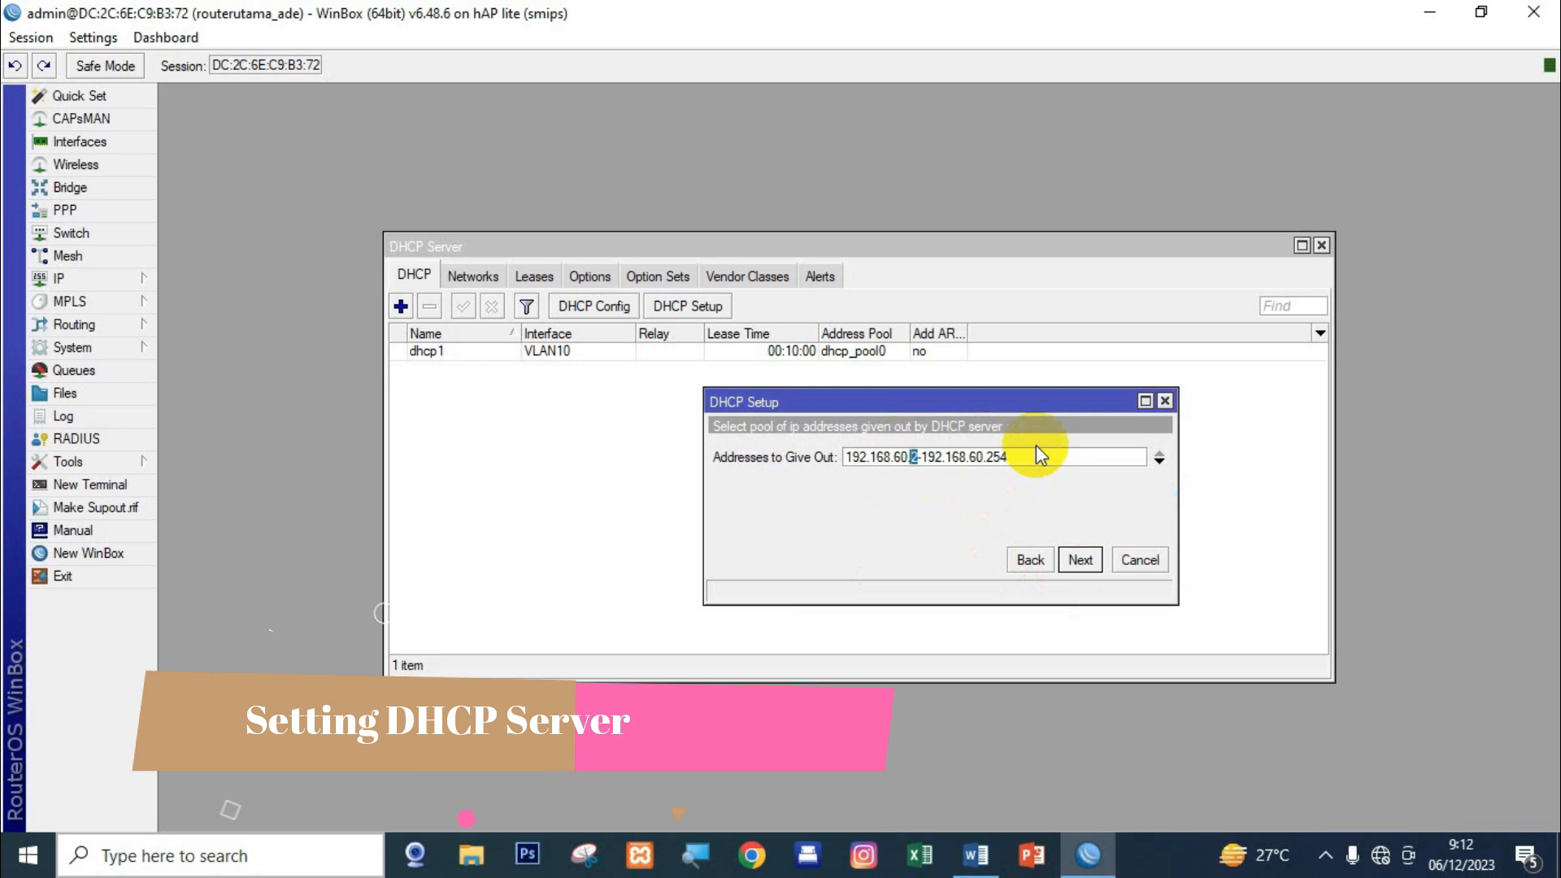
type("10")
left_click(1080, 559)
left_click(1081, 559)
left_click(1080, 559)
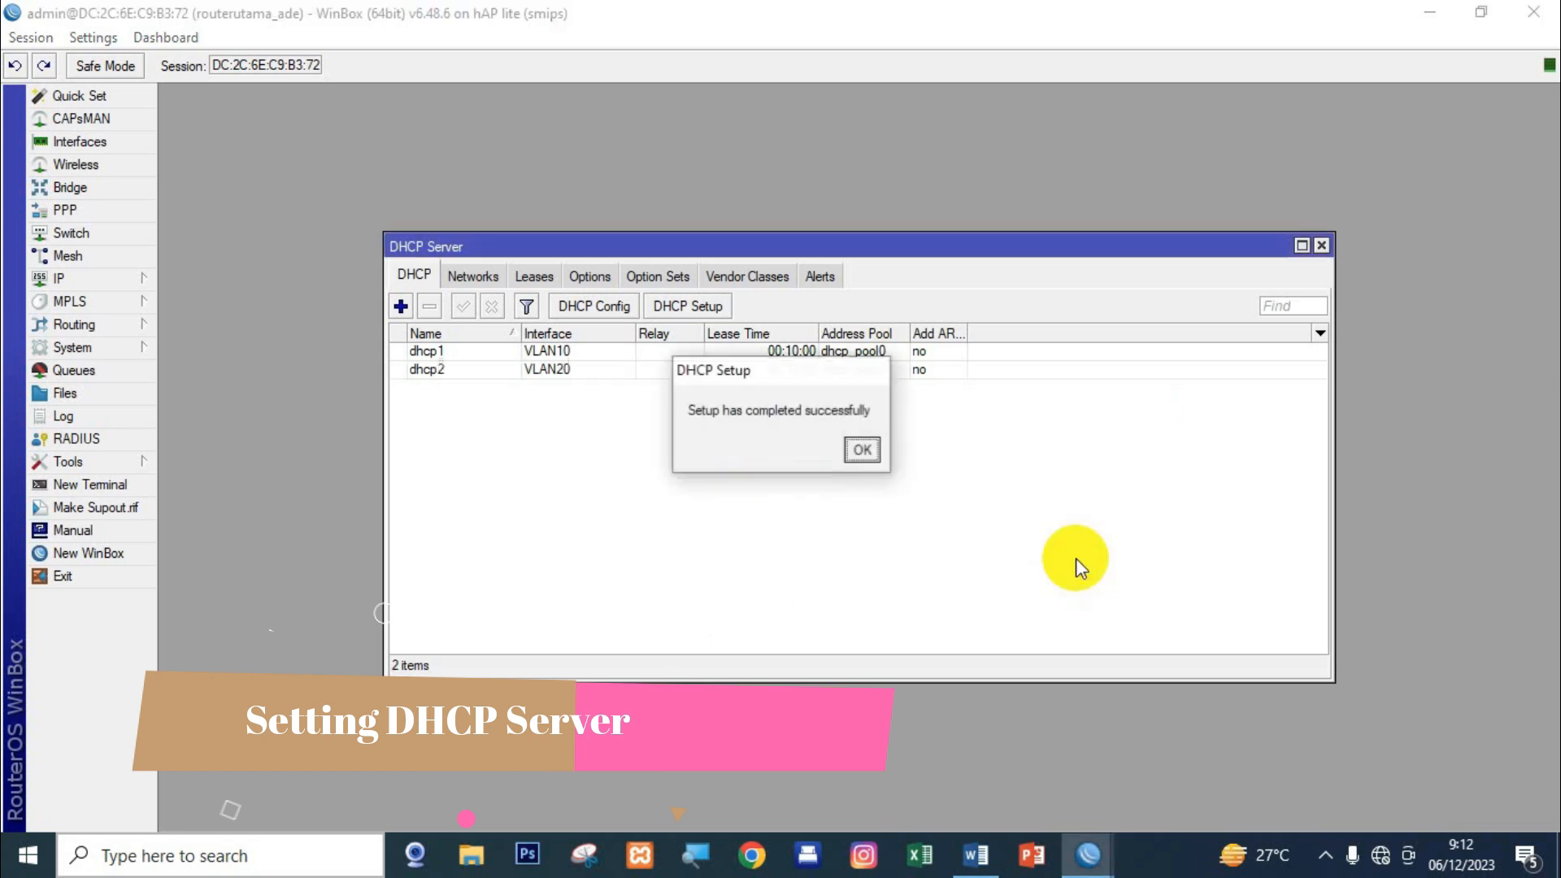
left_click(862, 449)
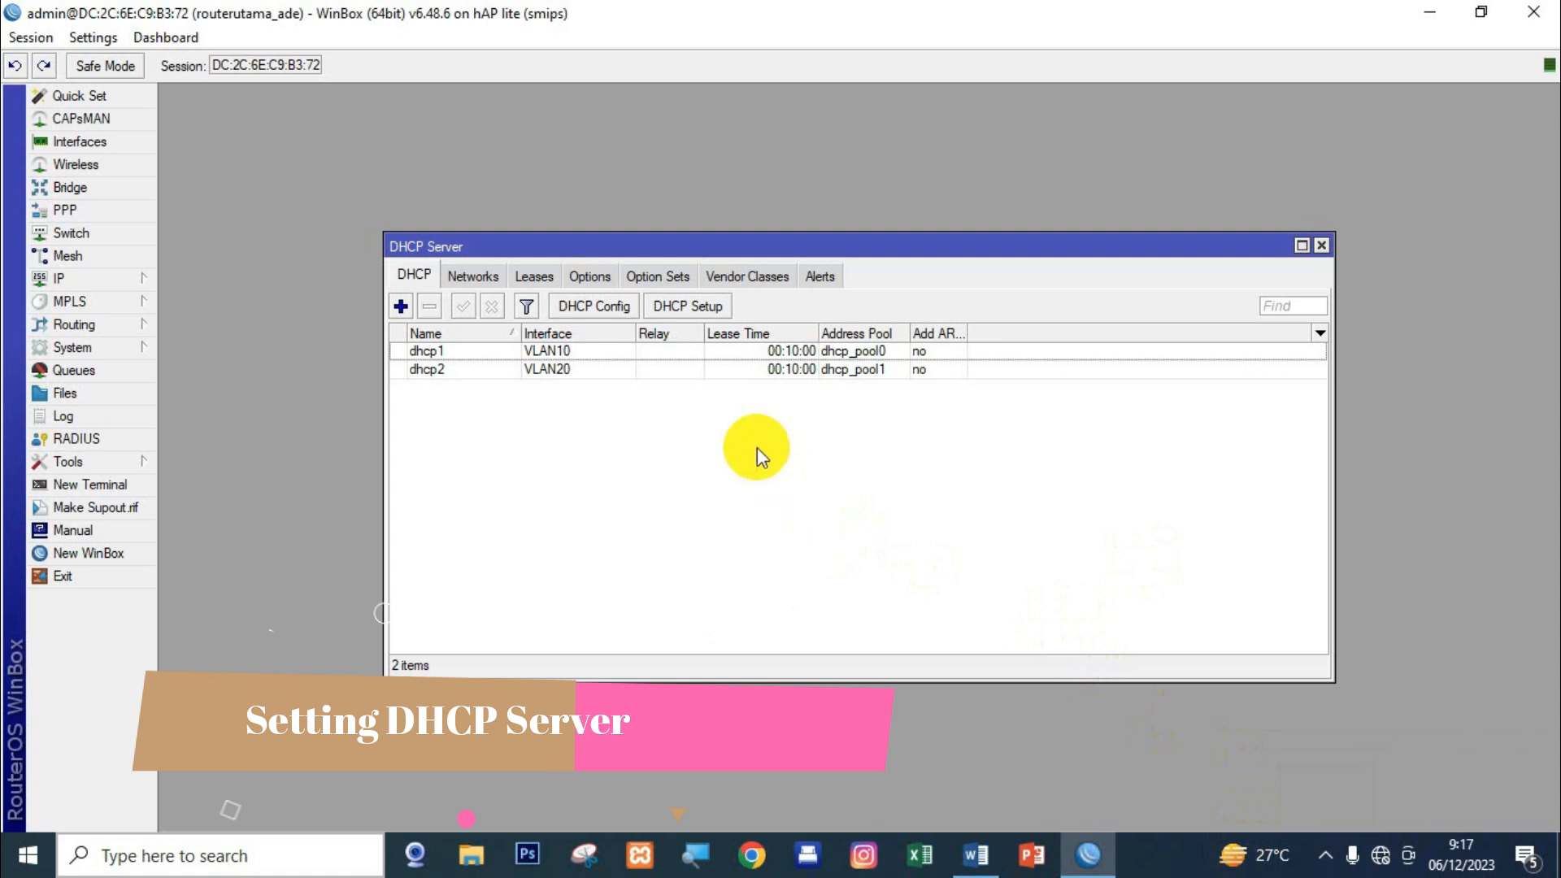
Run DHCP Setup on WLAN with the pool 192.168.20.10–192.168.20.50, creating dhcp3.
left_click(704, 313)
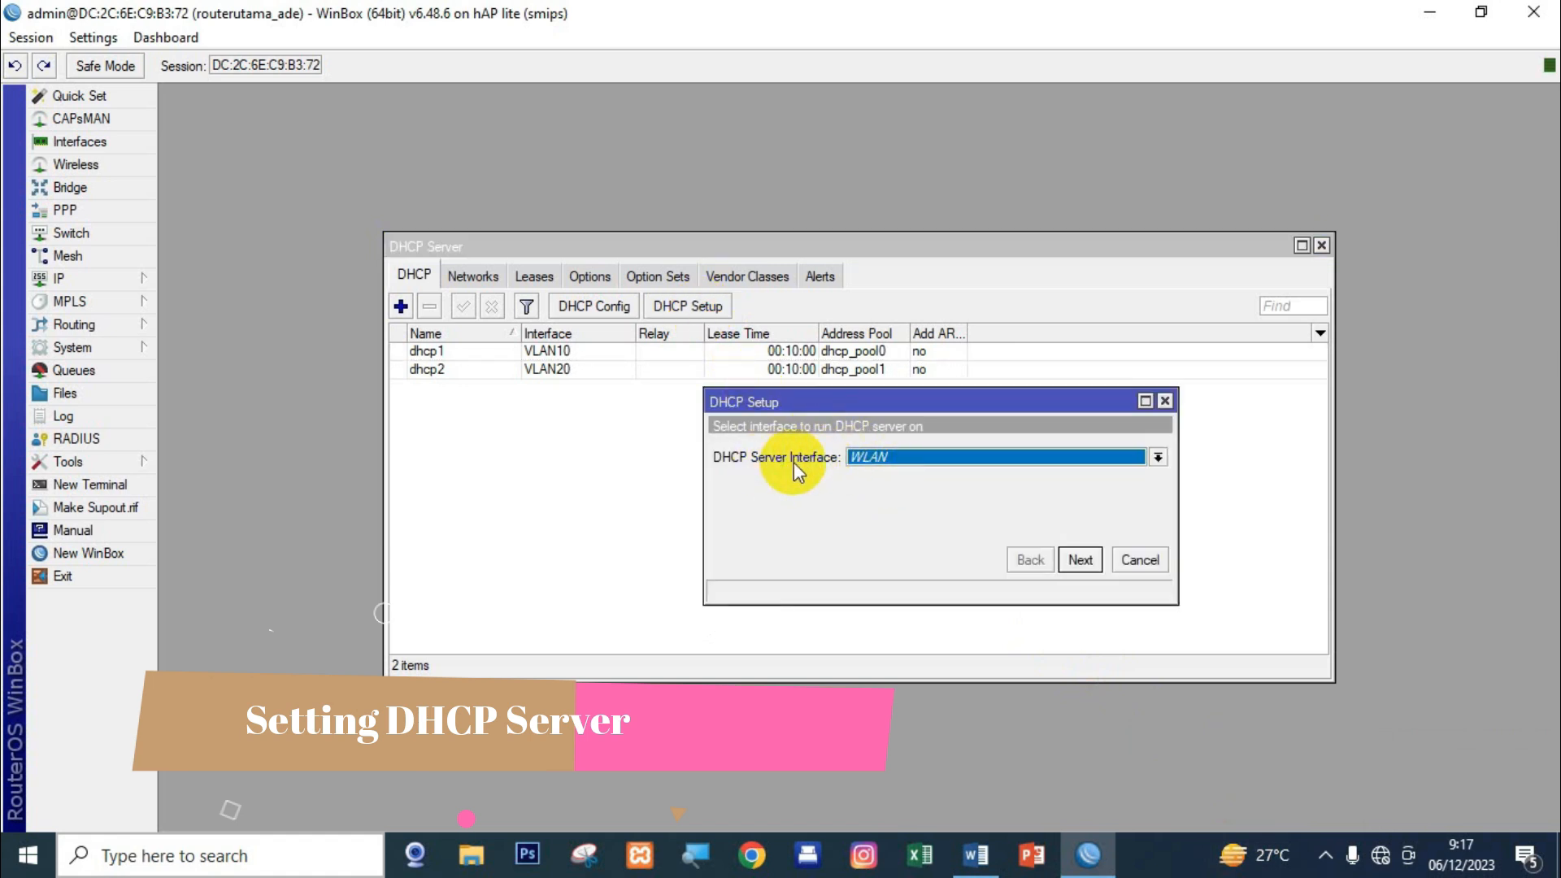
left_click(1080, 561)
left_click(1081, 561)
left_click(1081, 560)
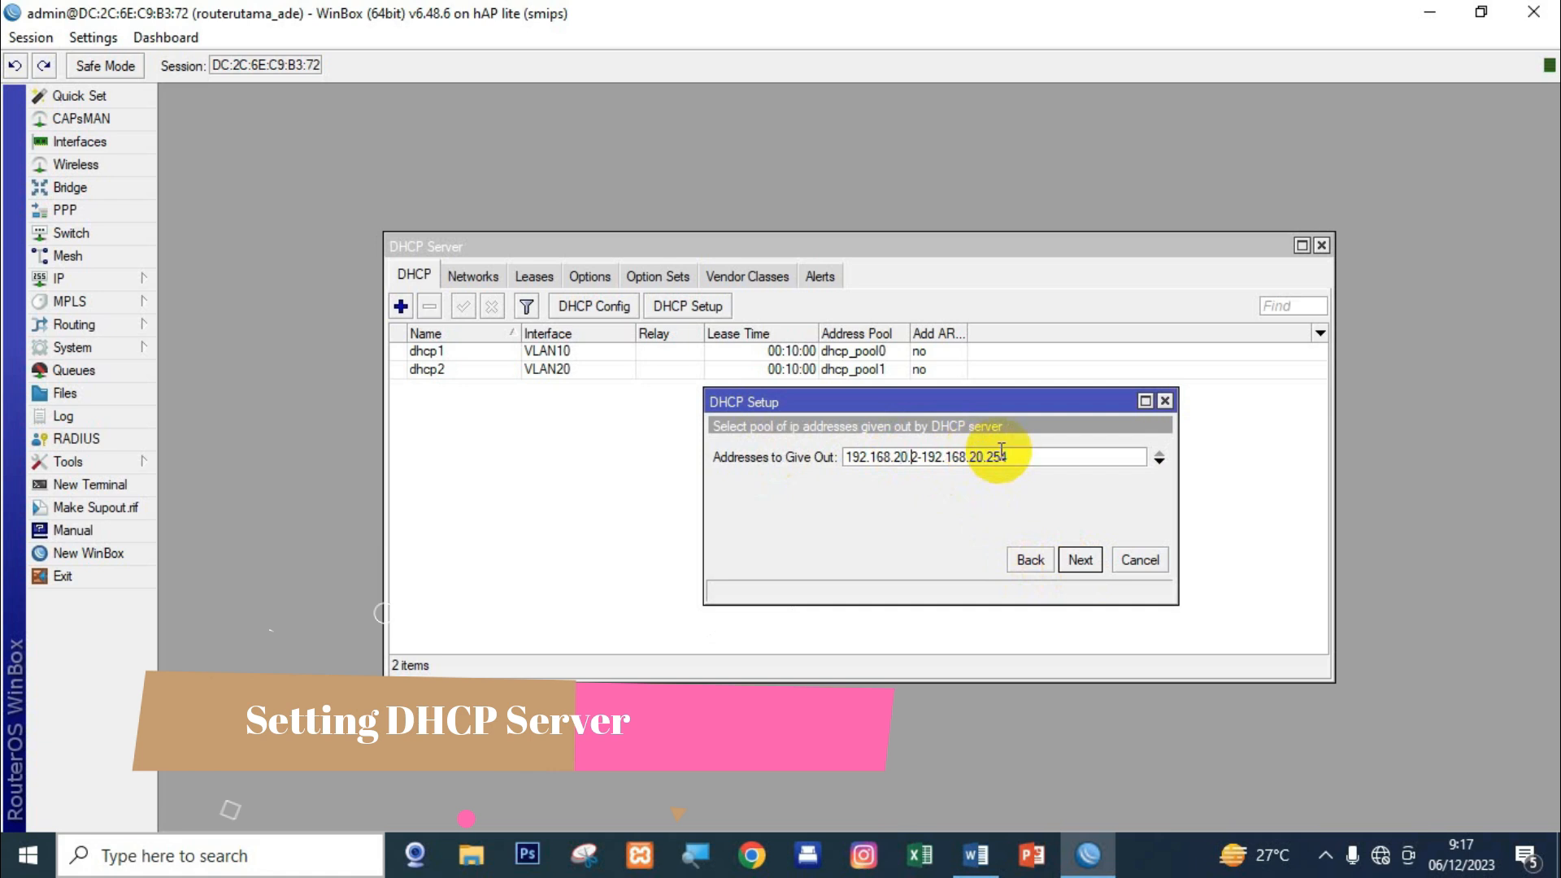
key("shift+Left")
type("10")
key("BackSpace")
key("BackSpace")
key("BackSpace")
type("50")
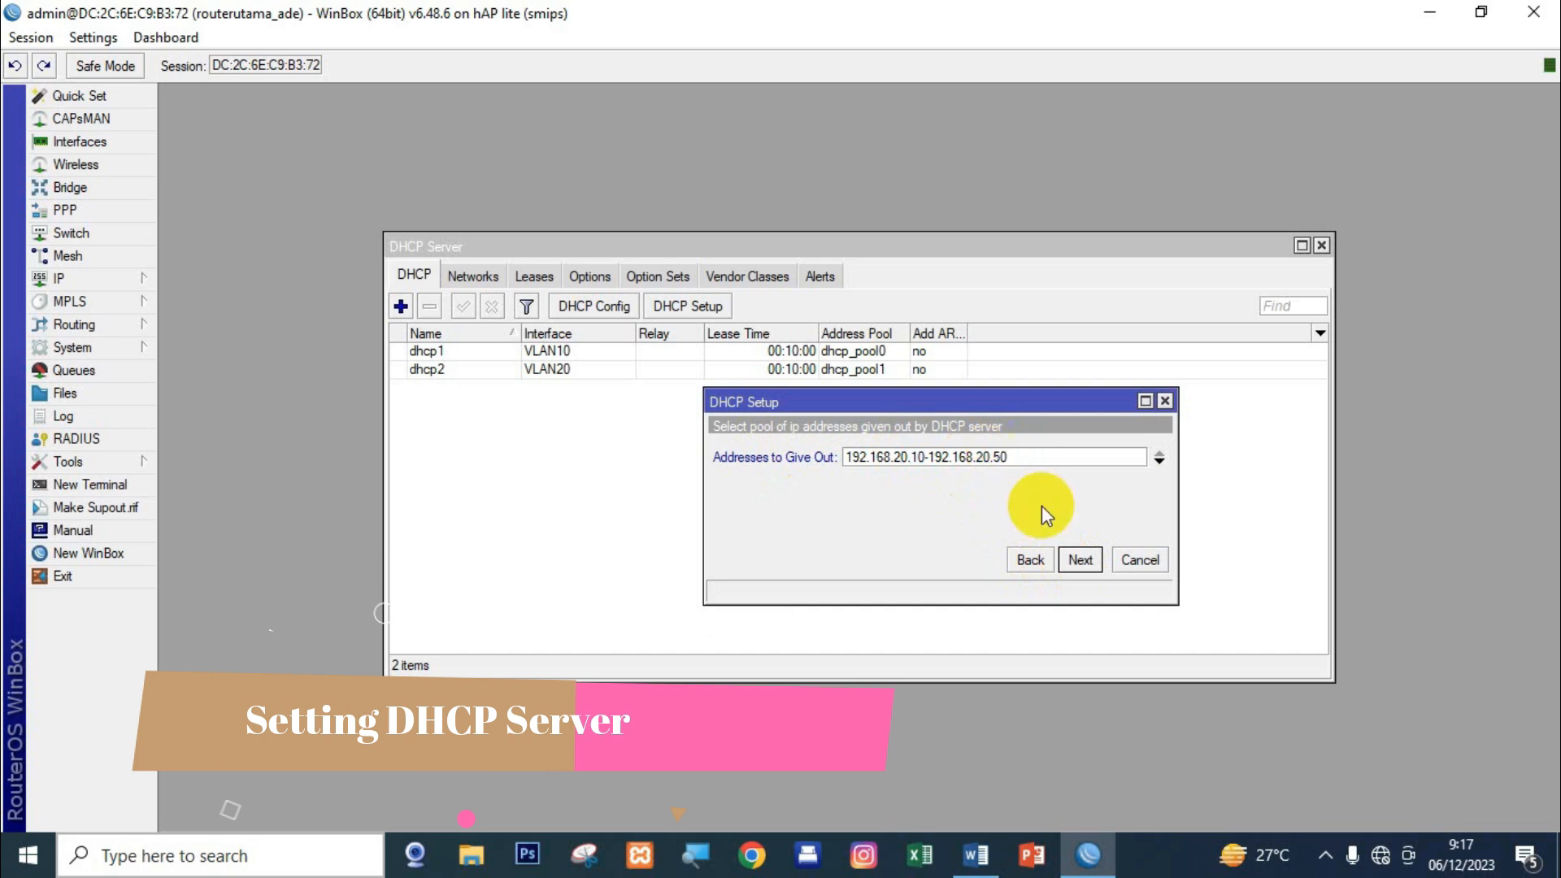
left_click(1080, 559)
left_click(1080, 559)
left_click(864, 451)
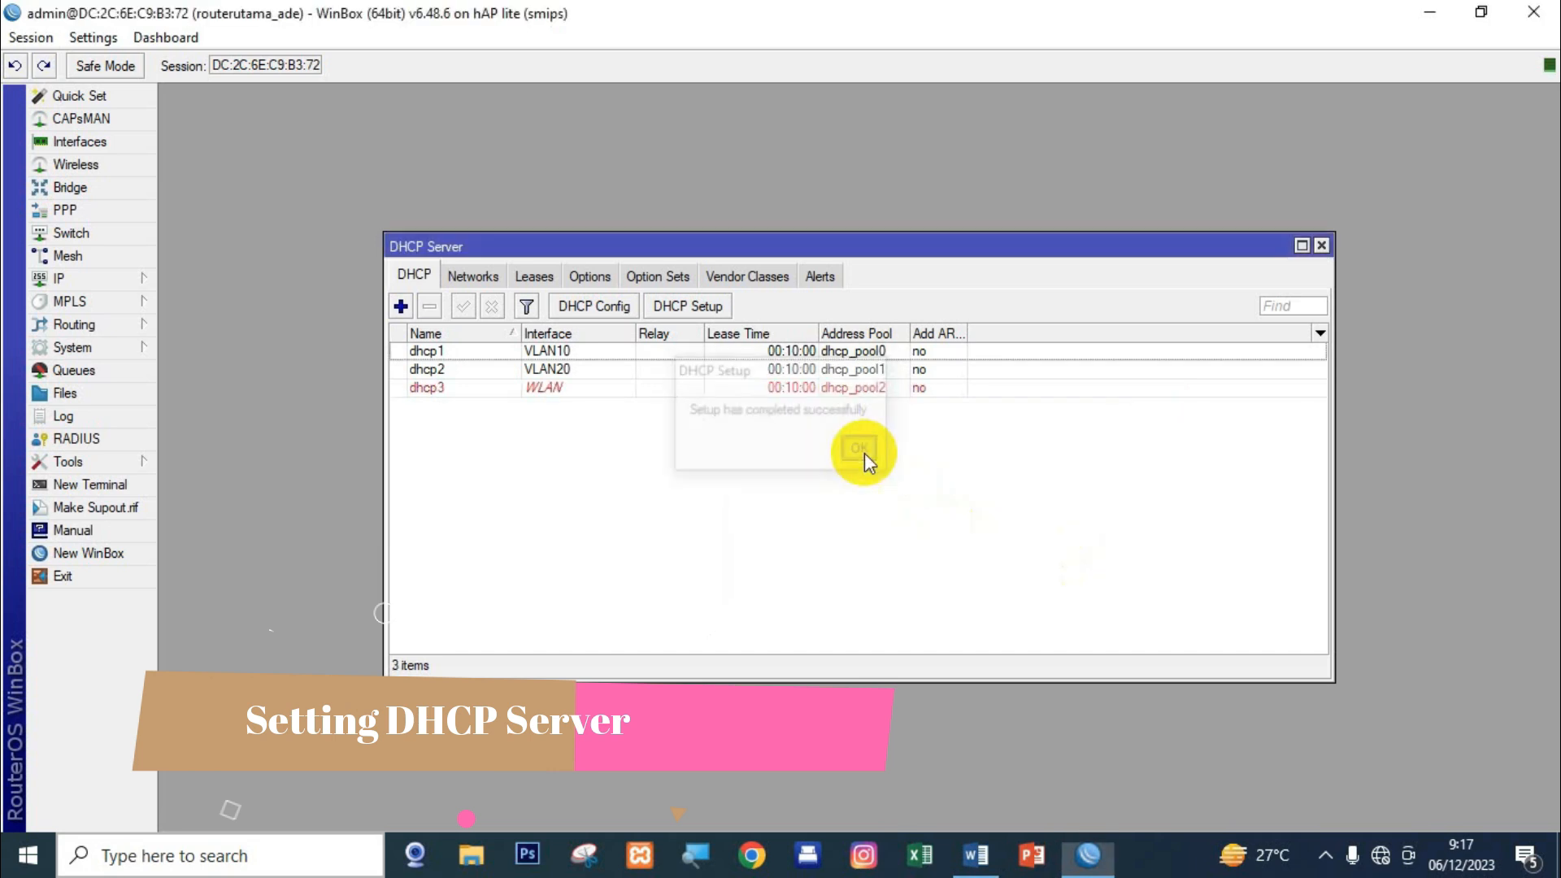
Check the new dhcp3 entry and close the DHCP Server list.
left_click(561, 389)
left_click(589, 451)
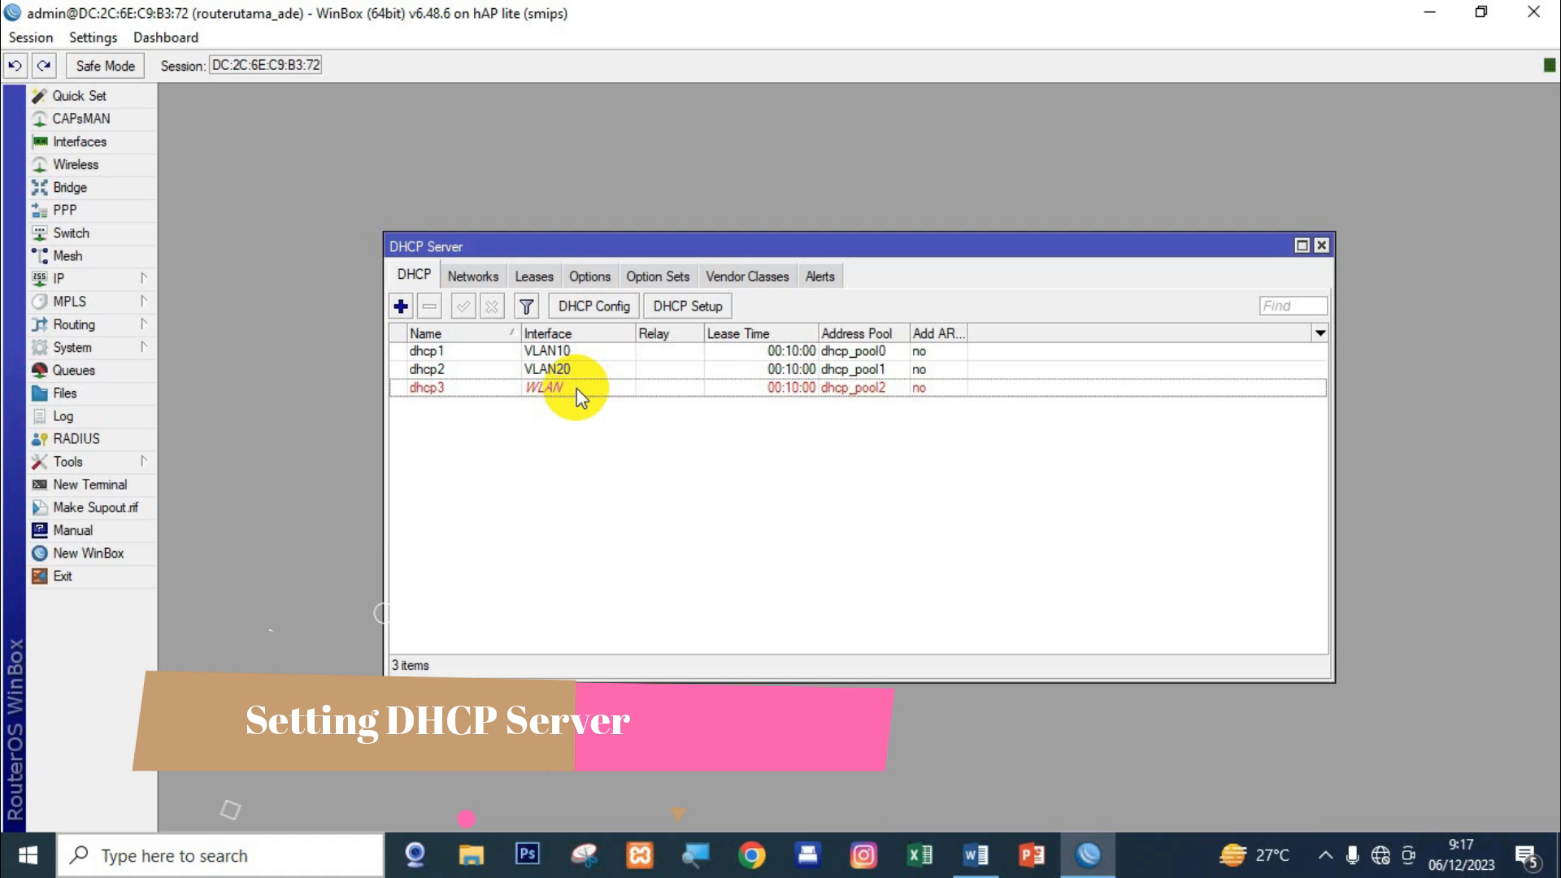
key("Escape")
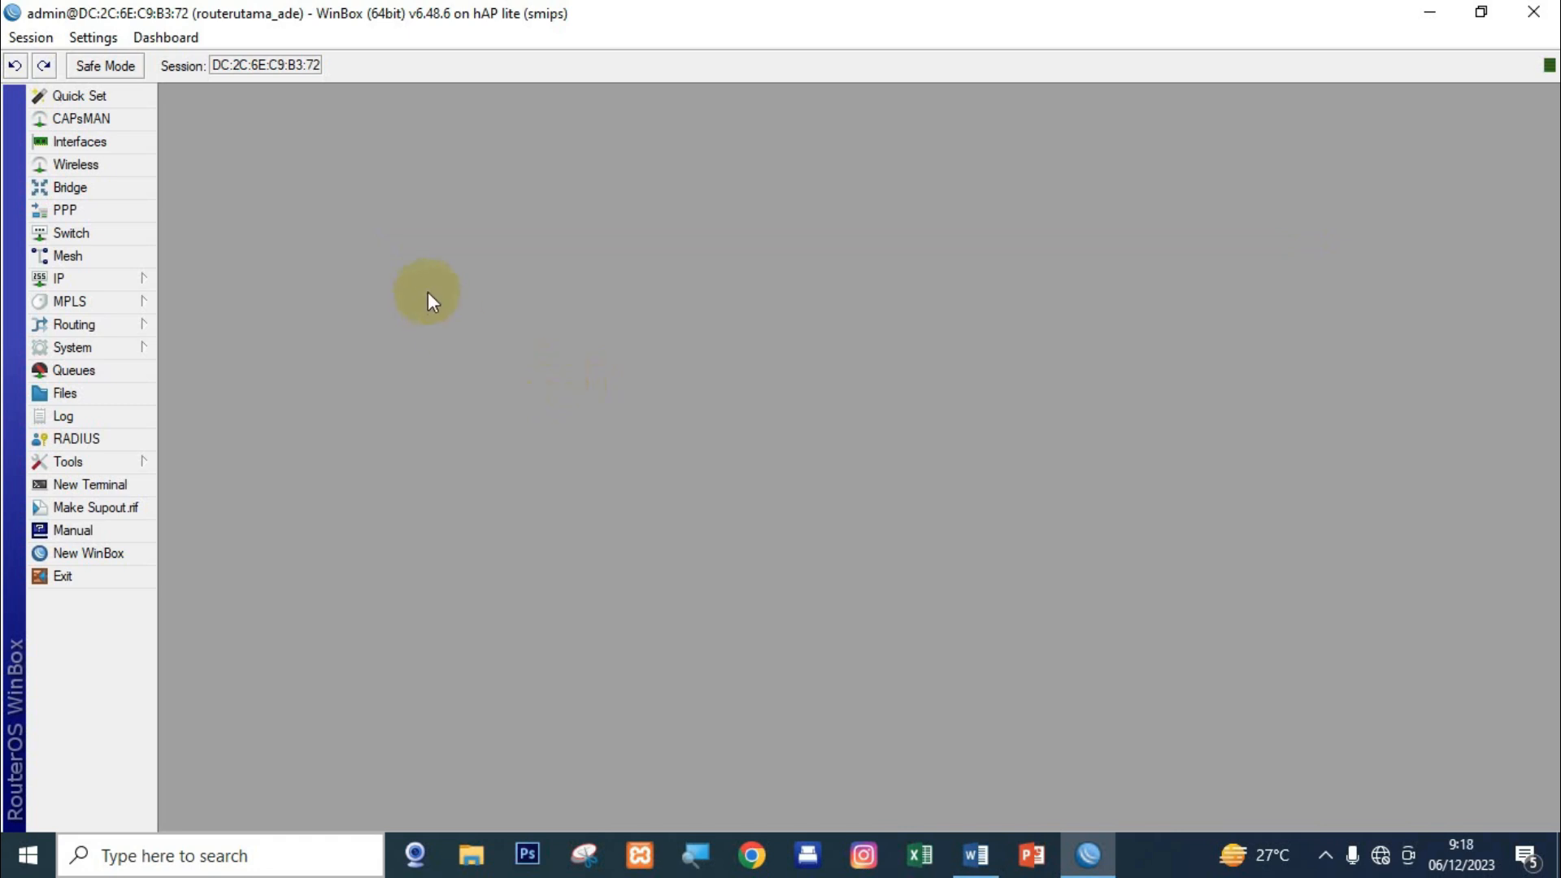
left_click(79, 163)
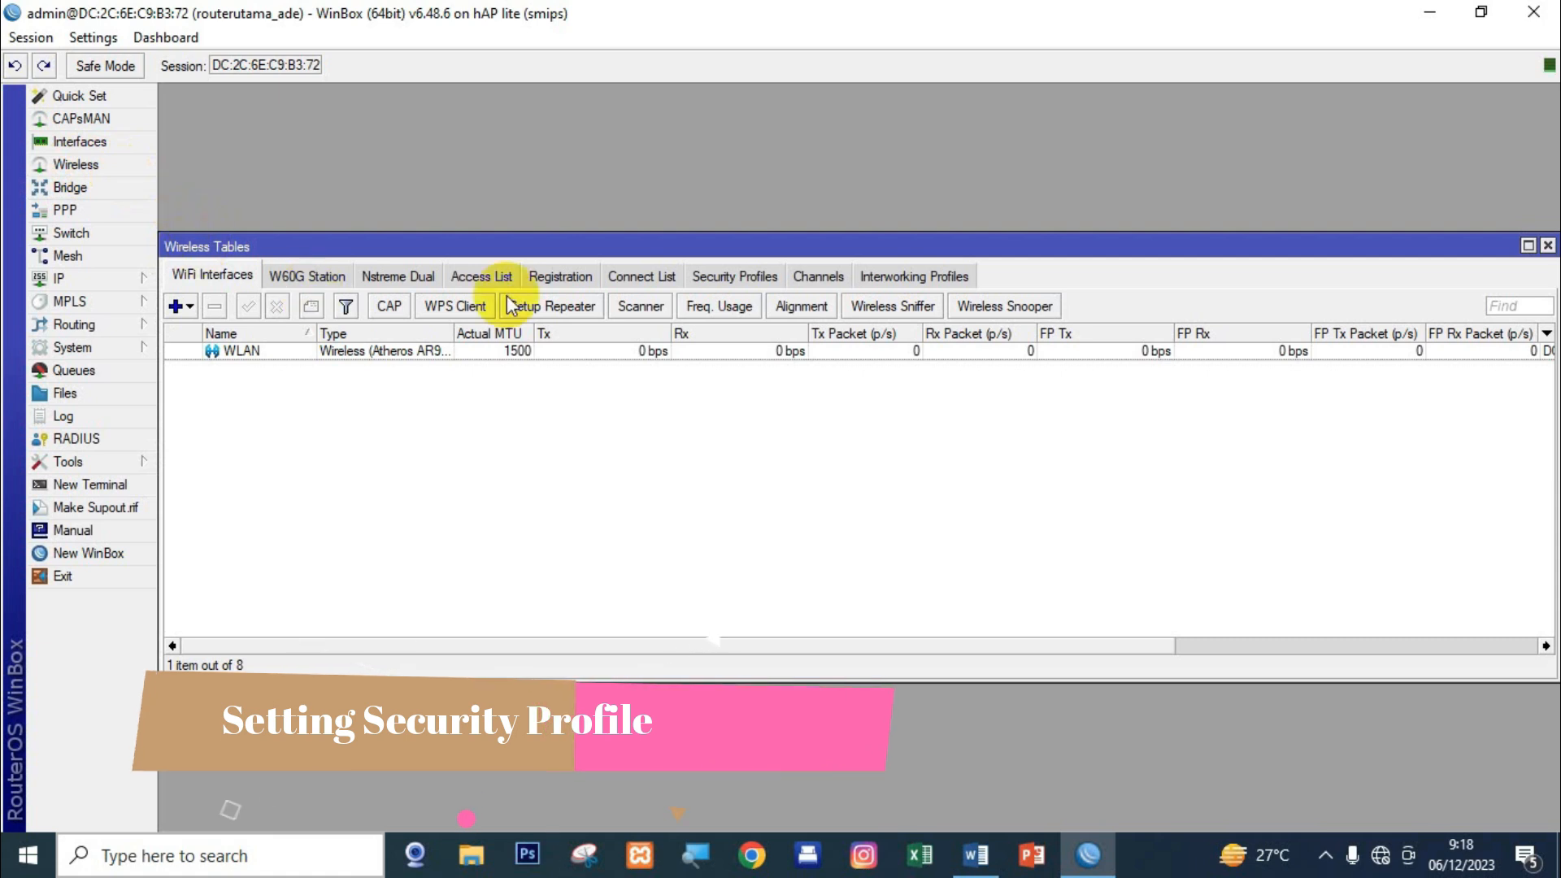
Add a security profile named 'password' with dynamic keys and WPA/WPA2 EAP enabled.
left_click(719, 280)
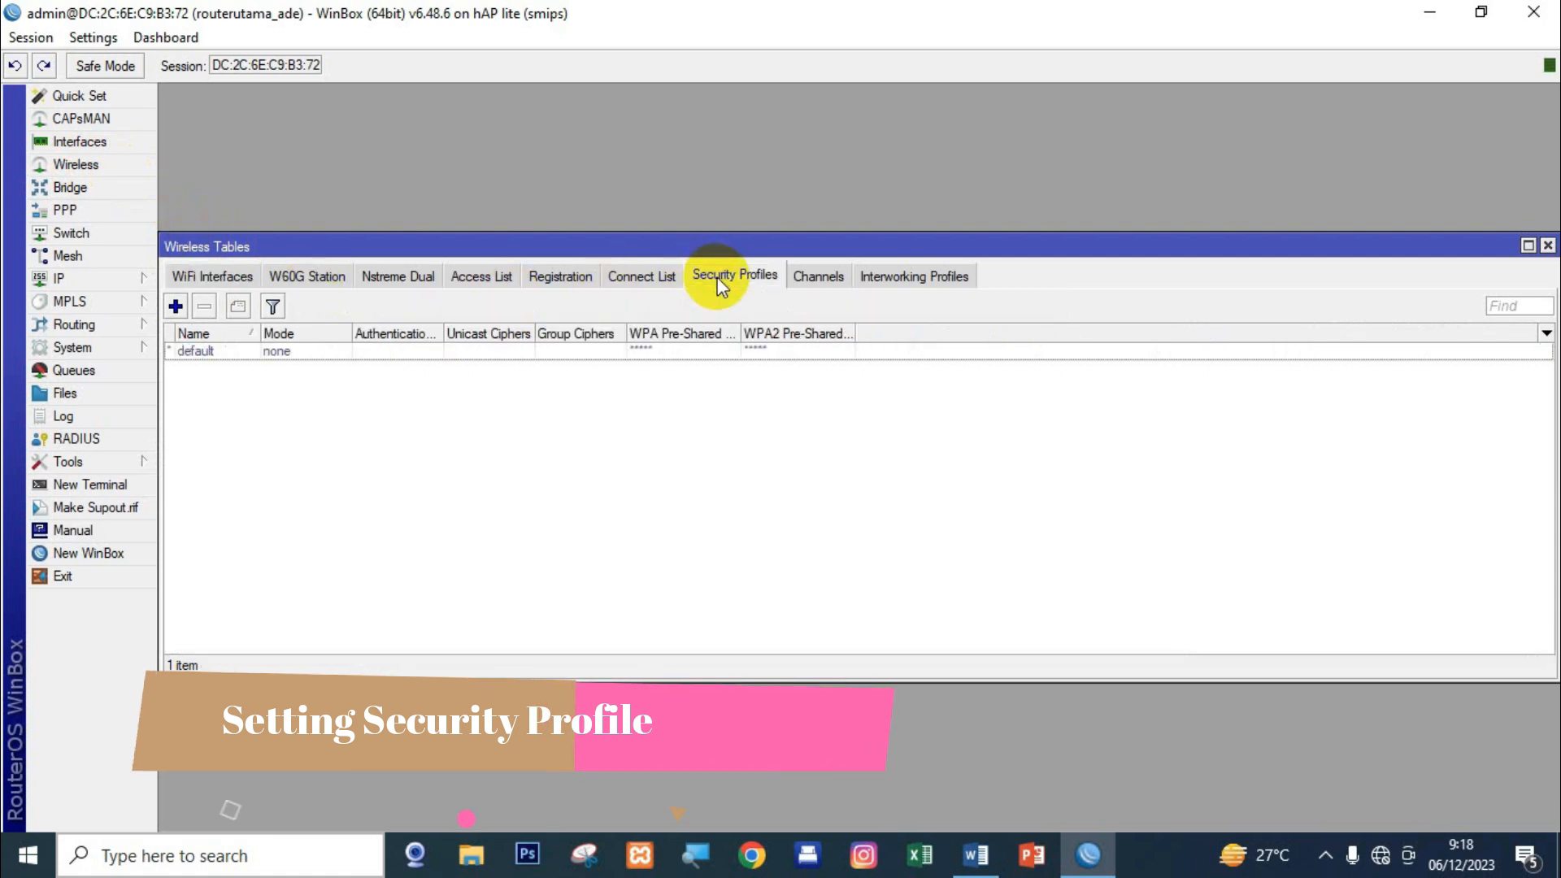
left_click(176, 306)
left_click(859, 300)
left_click_drag(859, 300, 786, 309)
type("password")
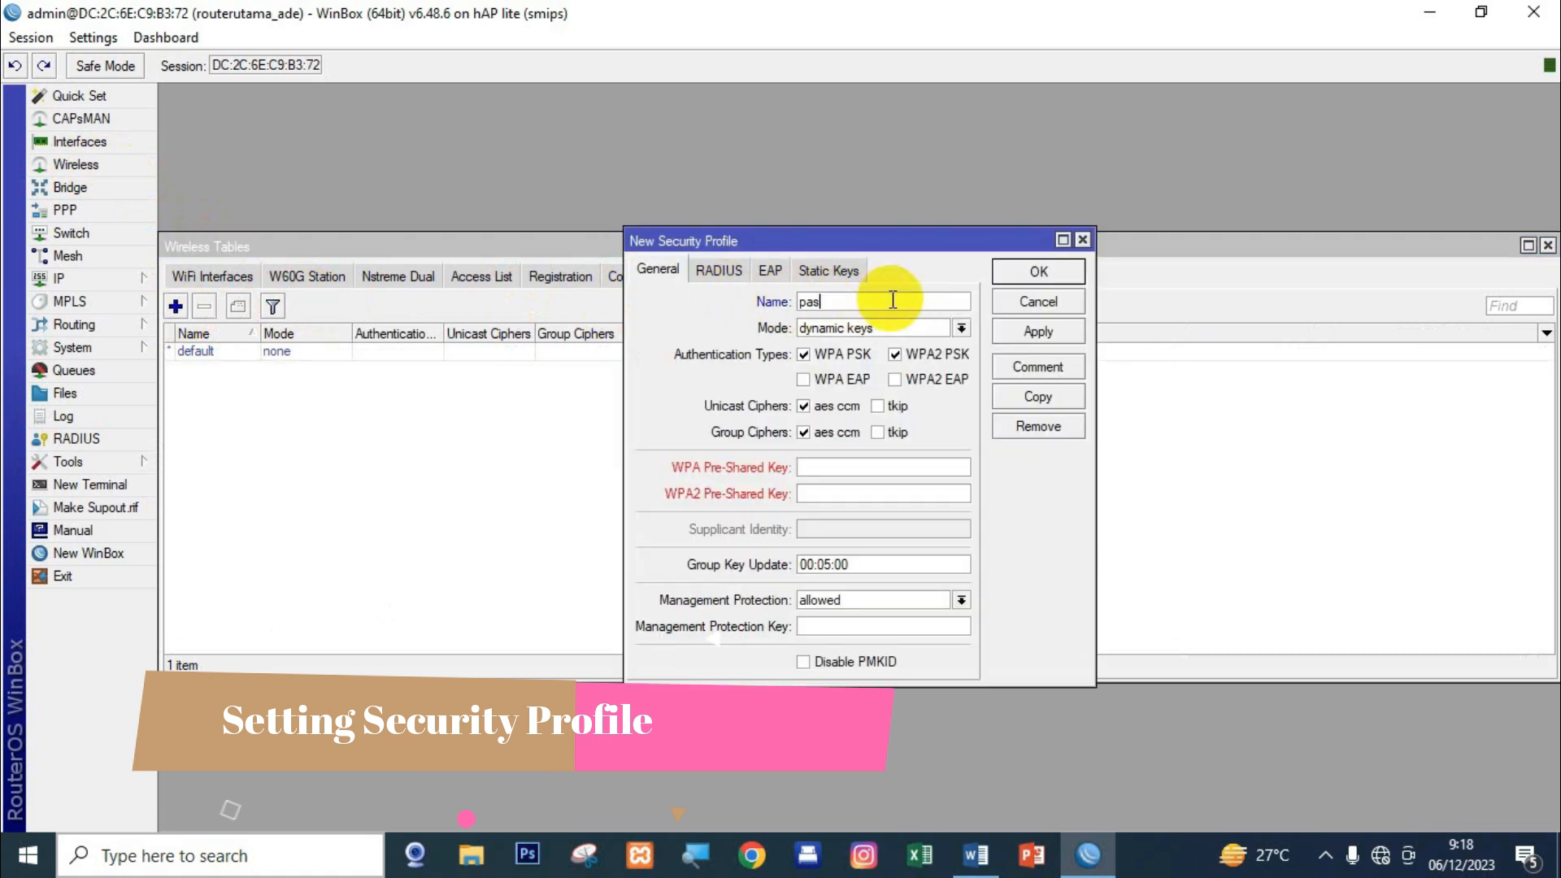
left_click(815, 378)
left_click(829, 328)
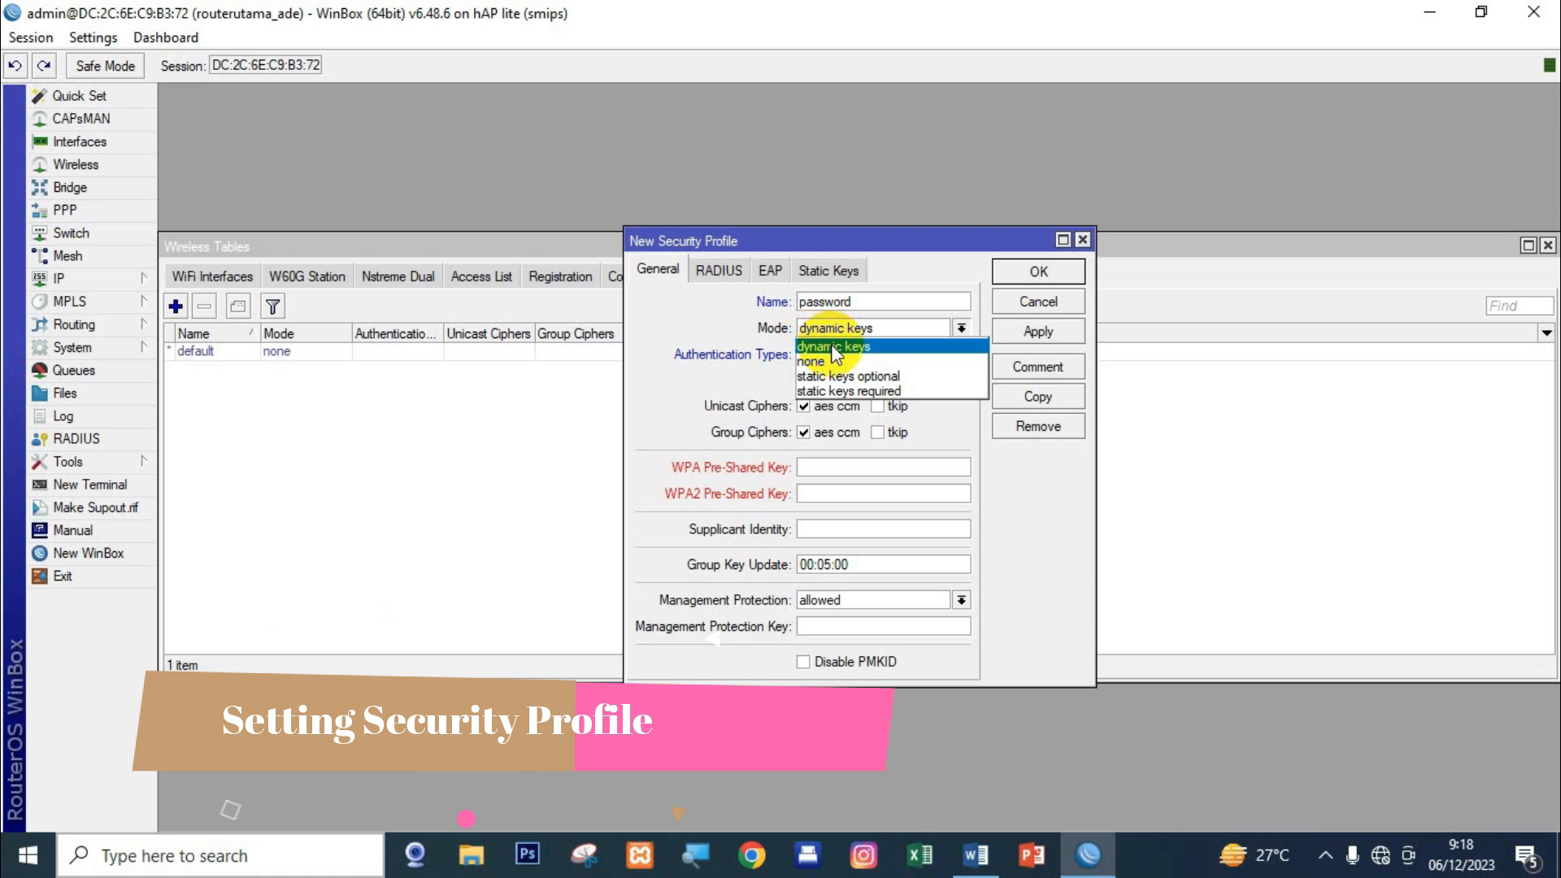
left_click(835, 350)
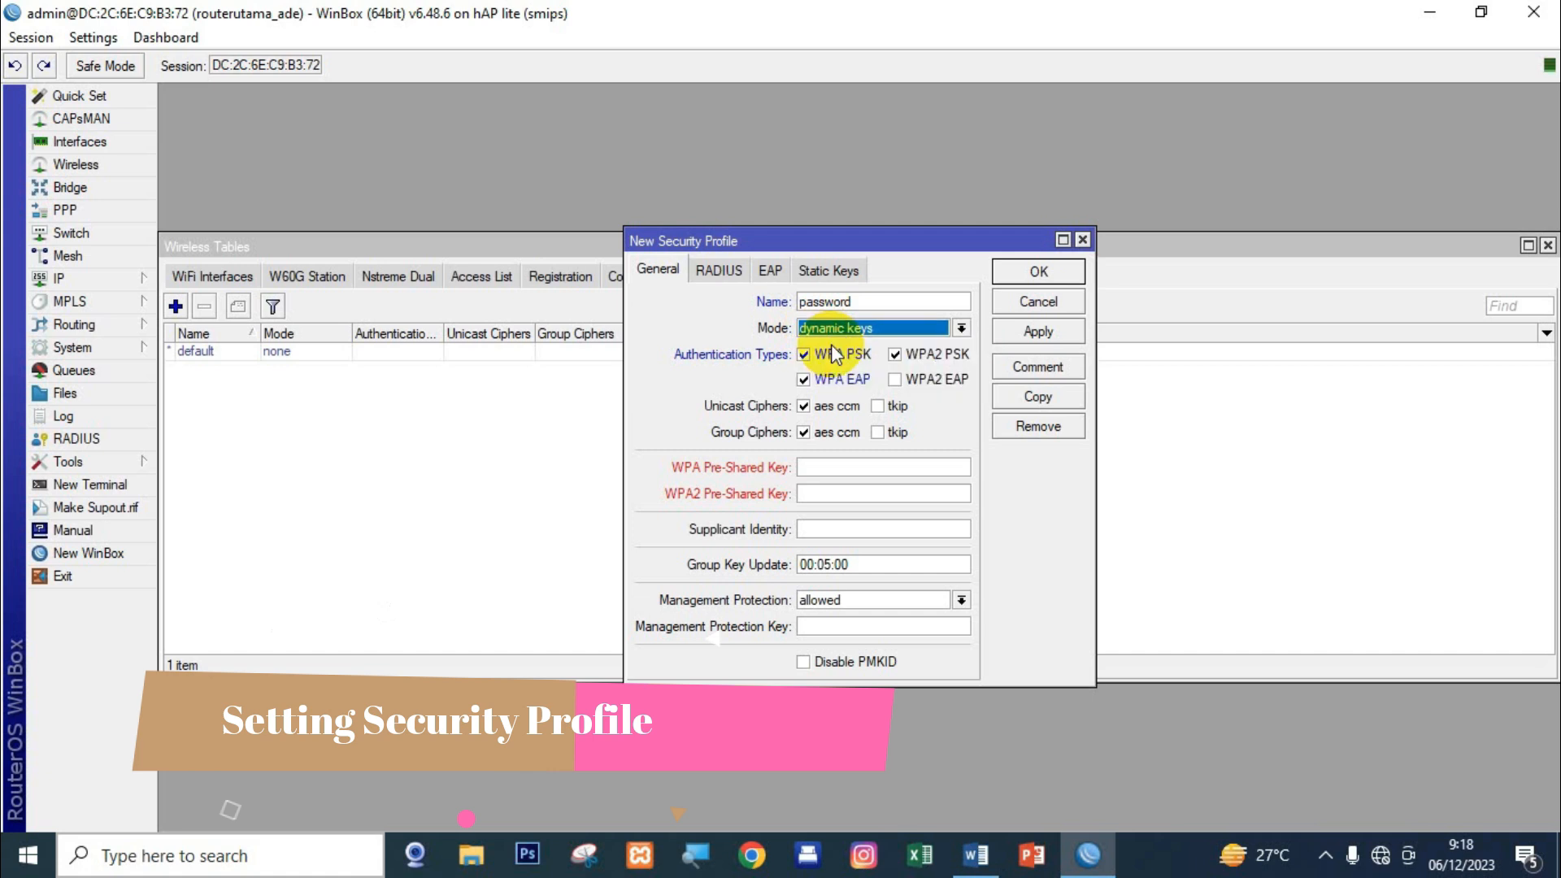
left_click(907, 381)
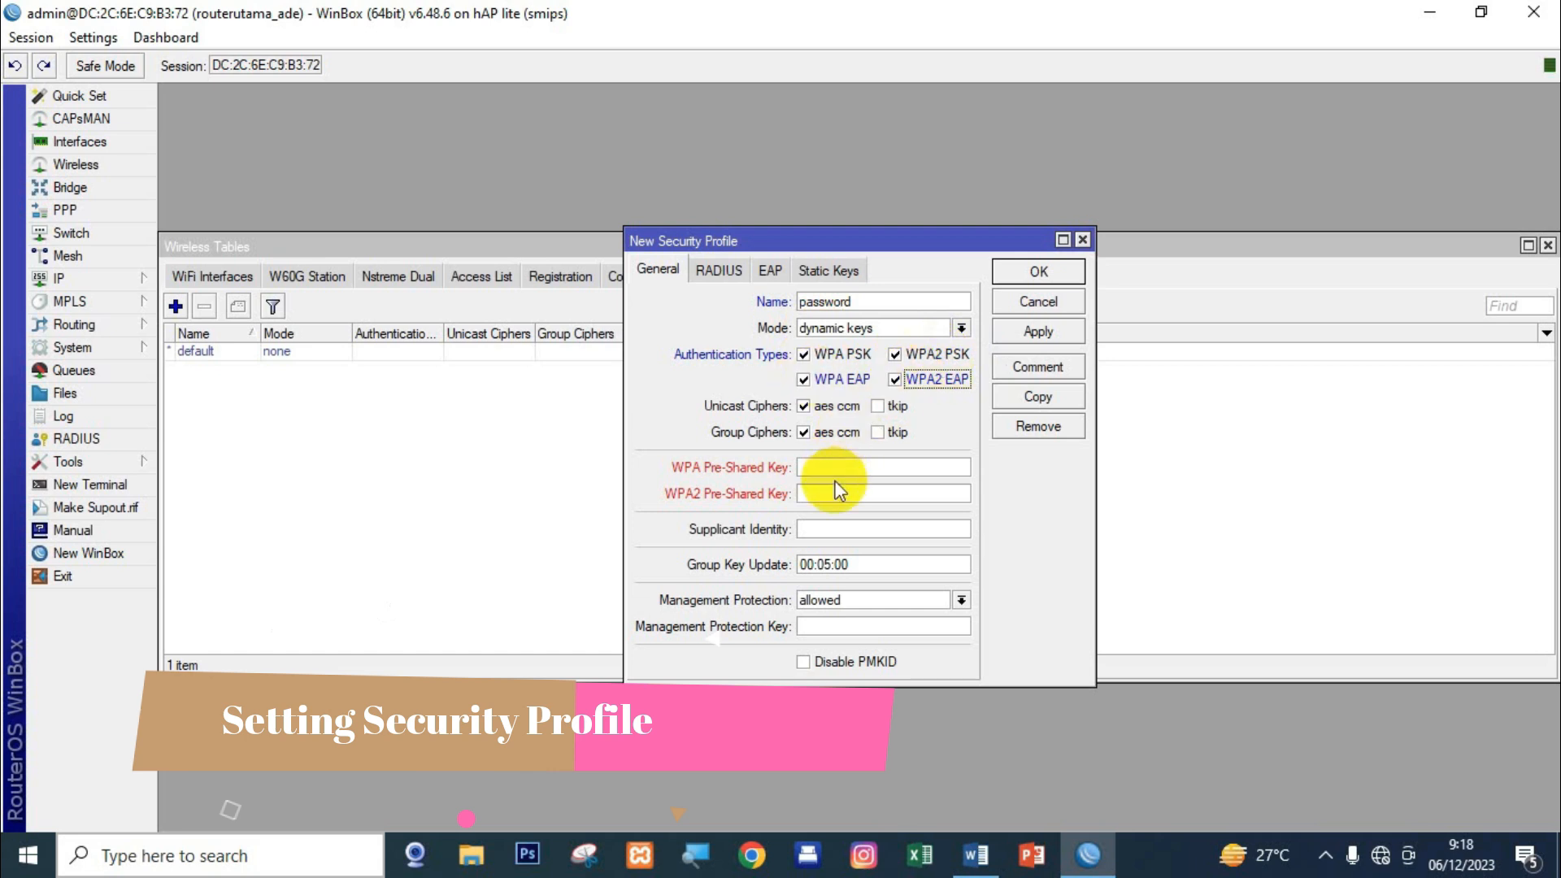
Enter the WPA and WPA2 pre-shared keys and save the 'password' profile.
left_click(863, 465)
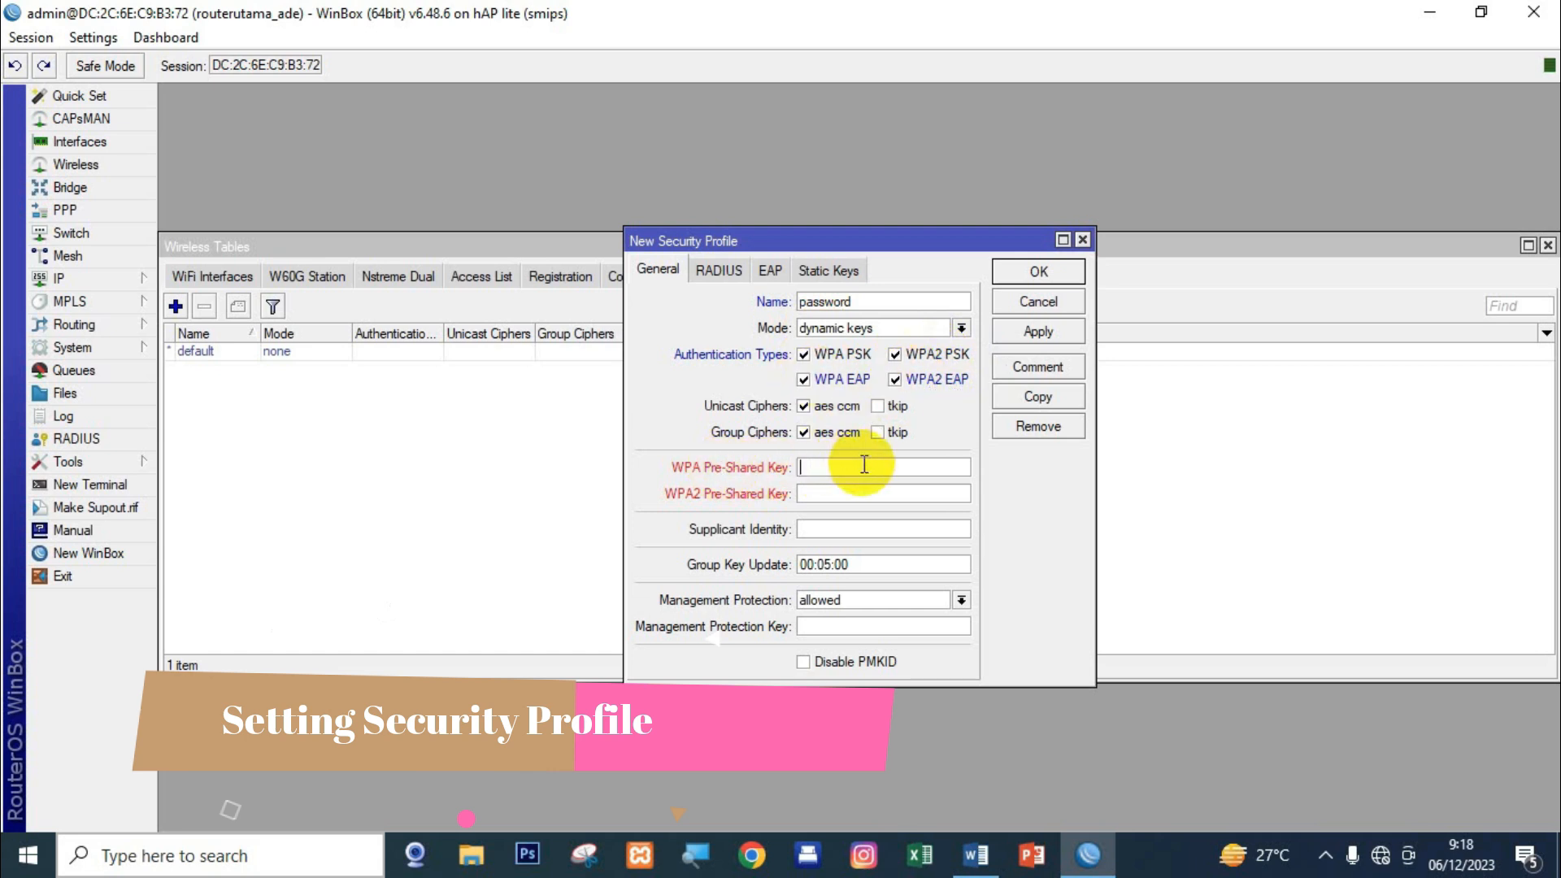
type("********")
left_click(868, 491)
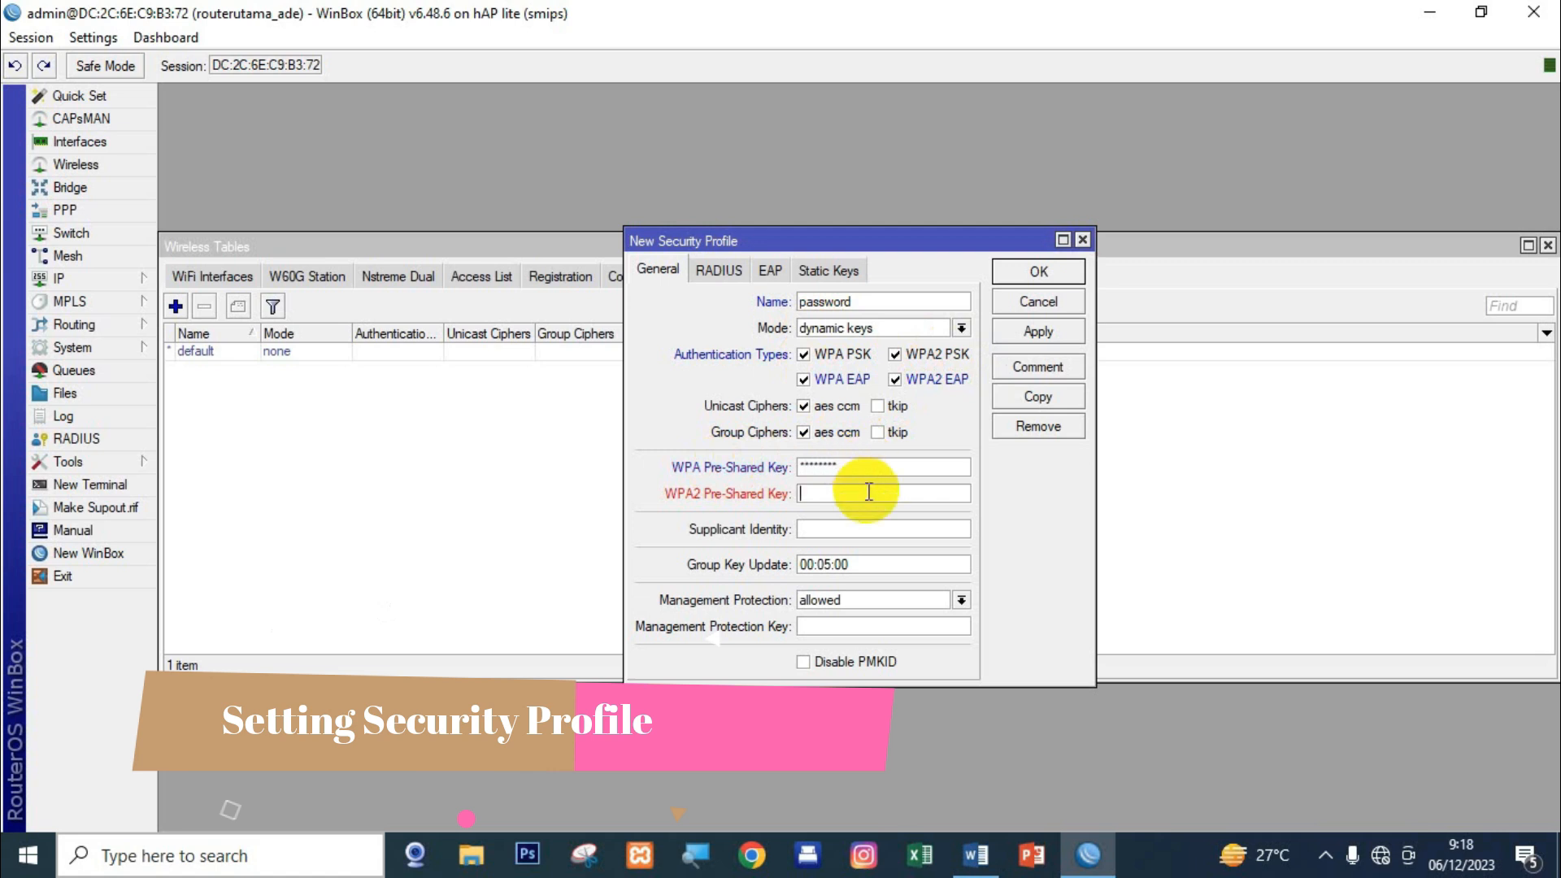
type("********")
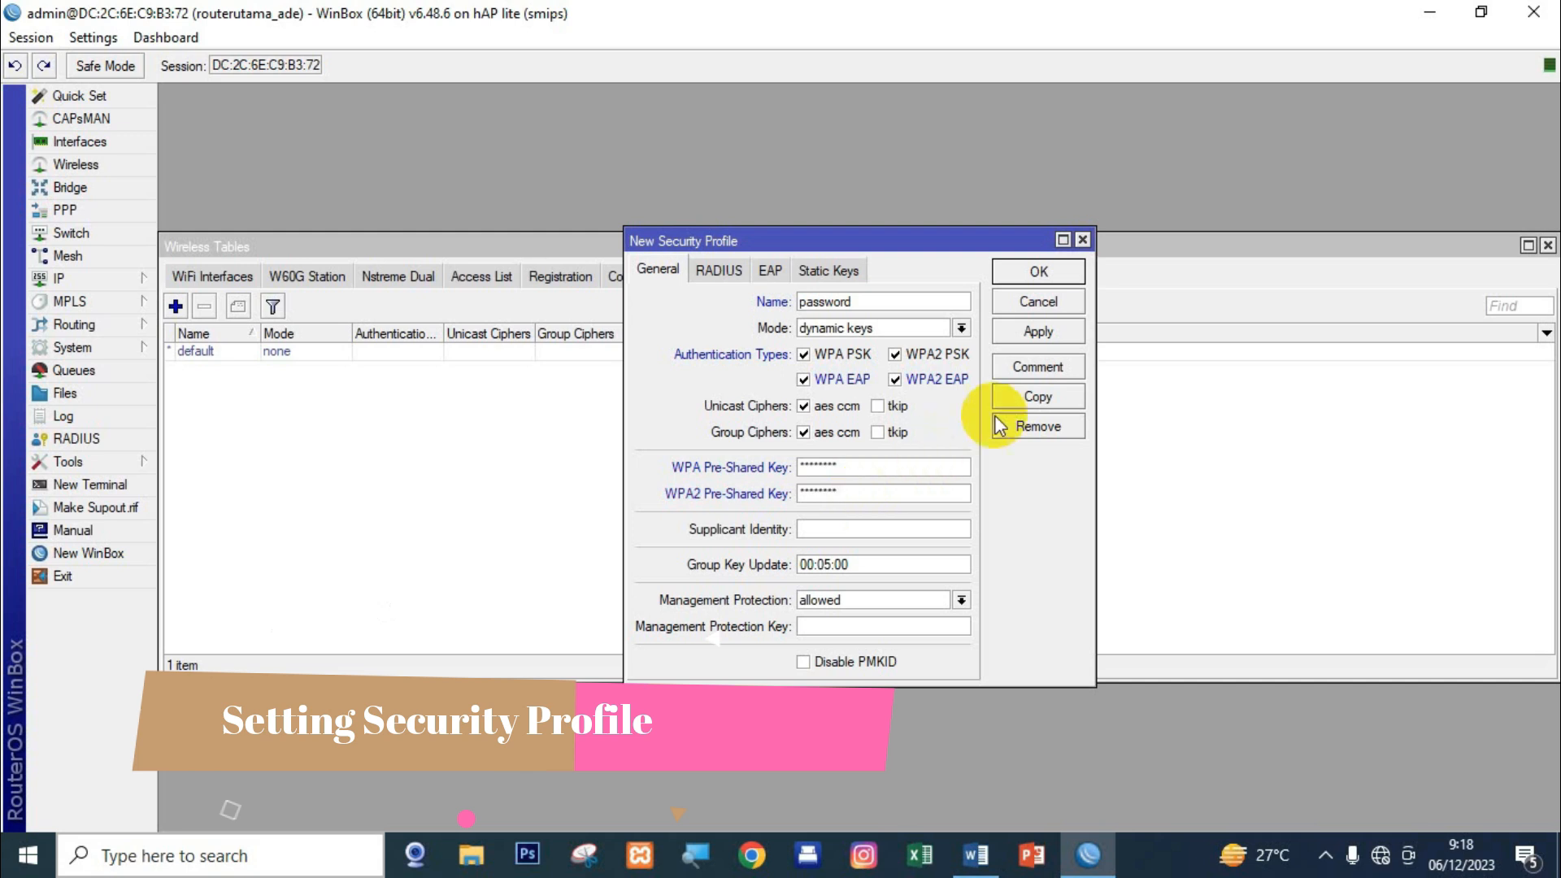
left_click(1037, 331)
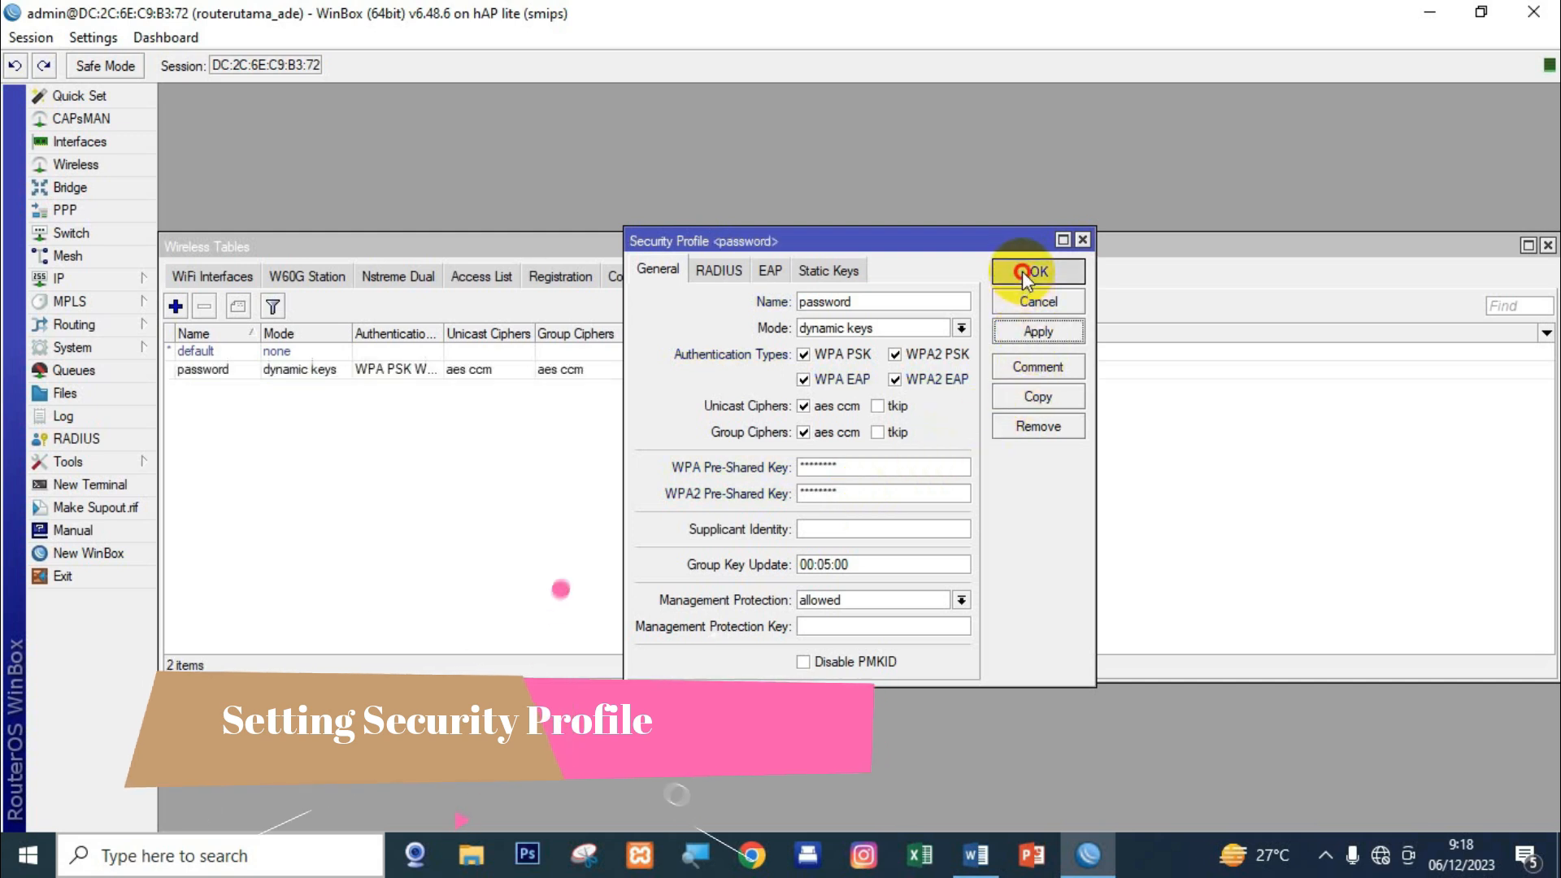
left_click(1022, 272)
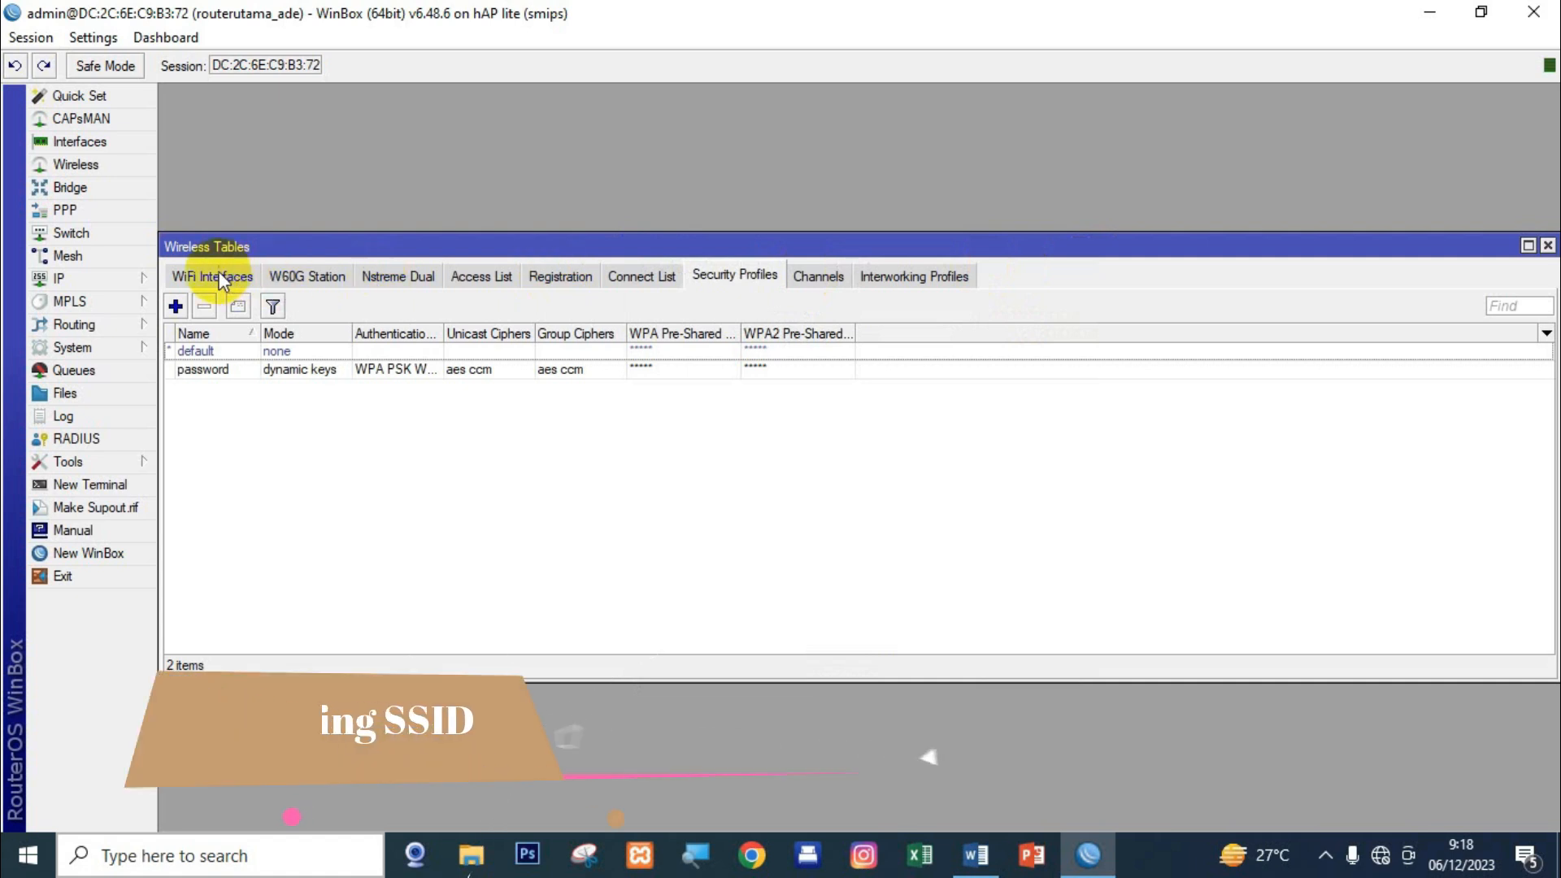
Set the WLAN interface to ap bridge mode on the 2GHz-B/G/N band.
left_click_drag(205, 274, 324, 197)
left_click(324, 198)
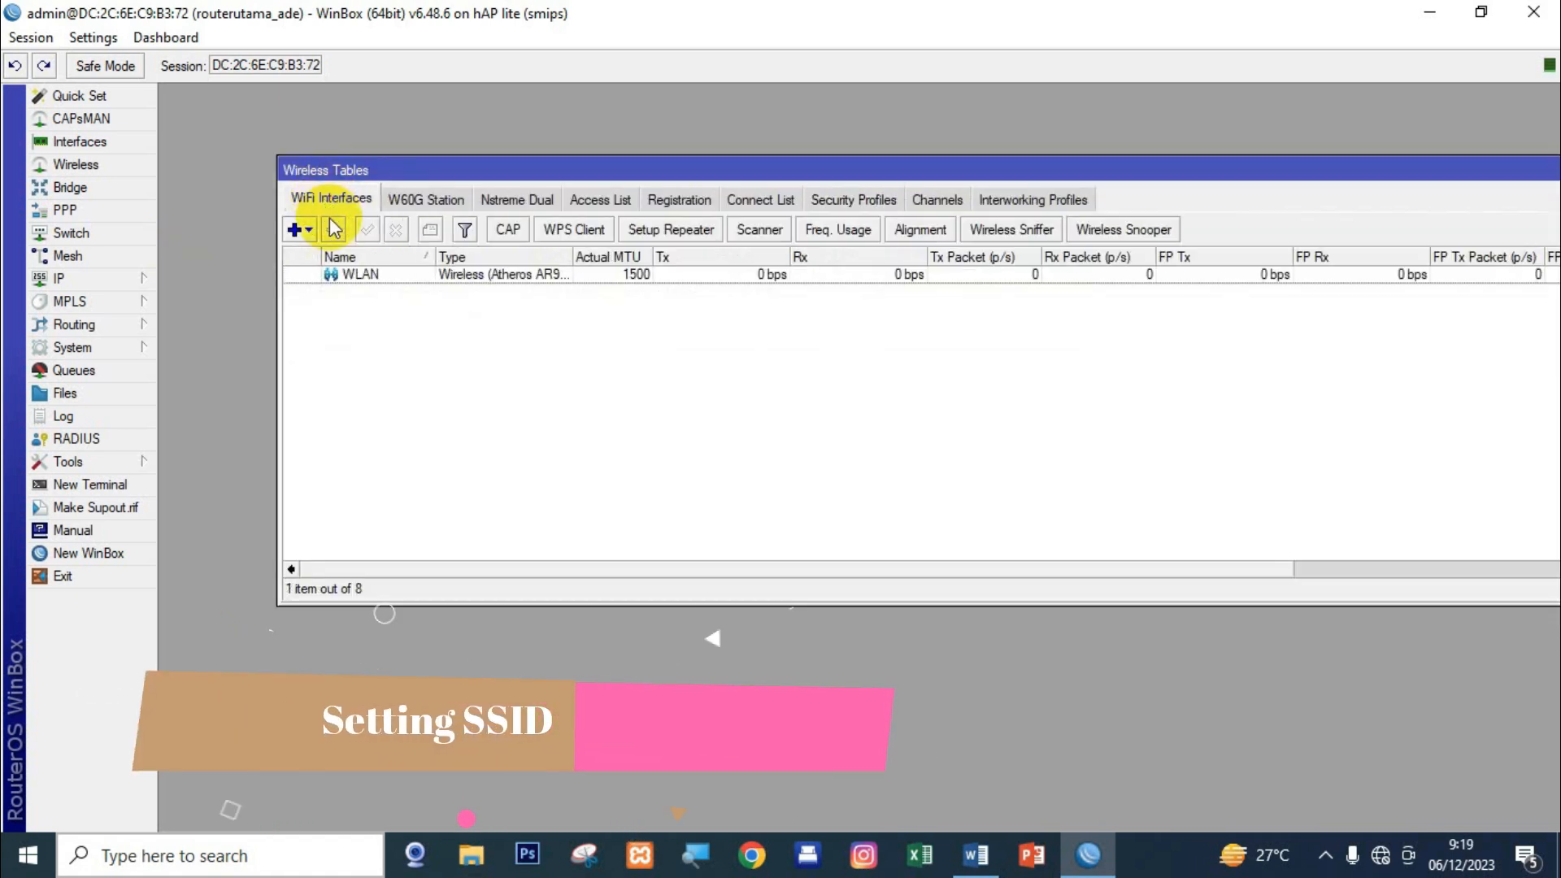
left_click(340, 274)
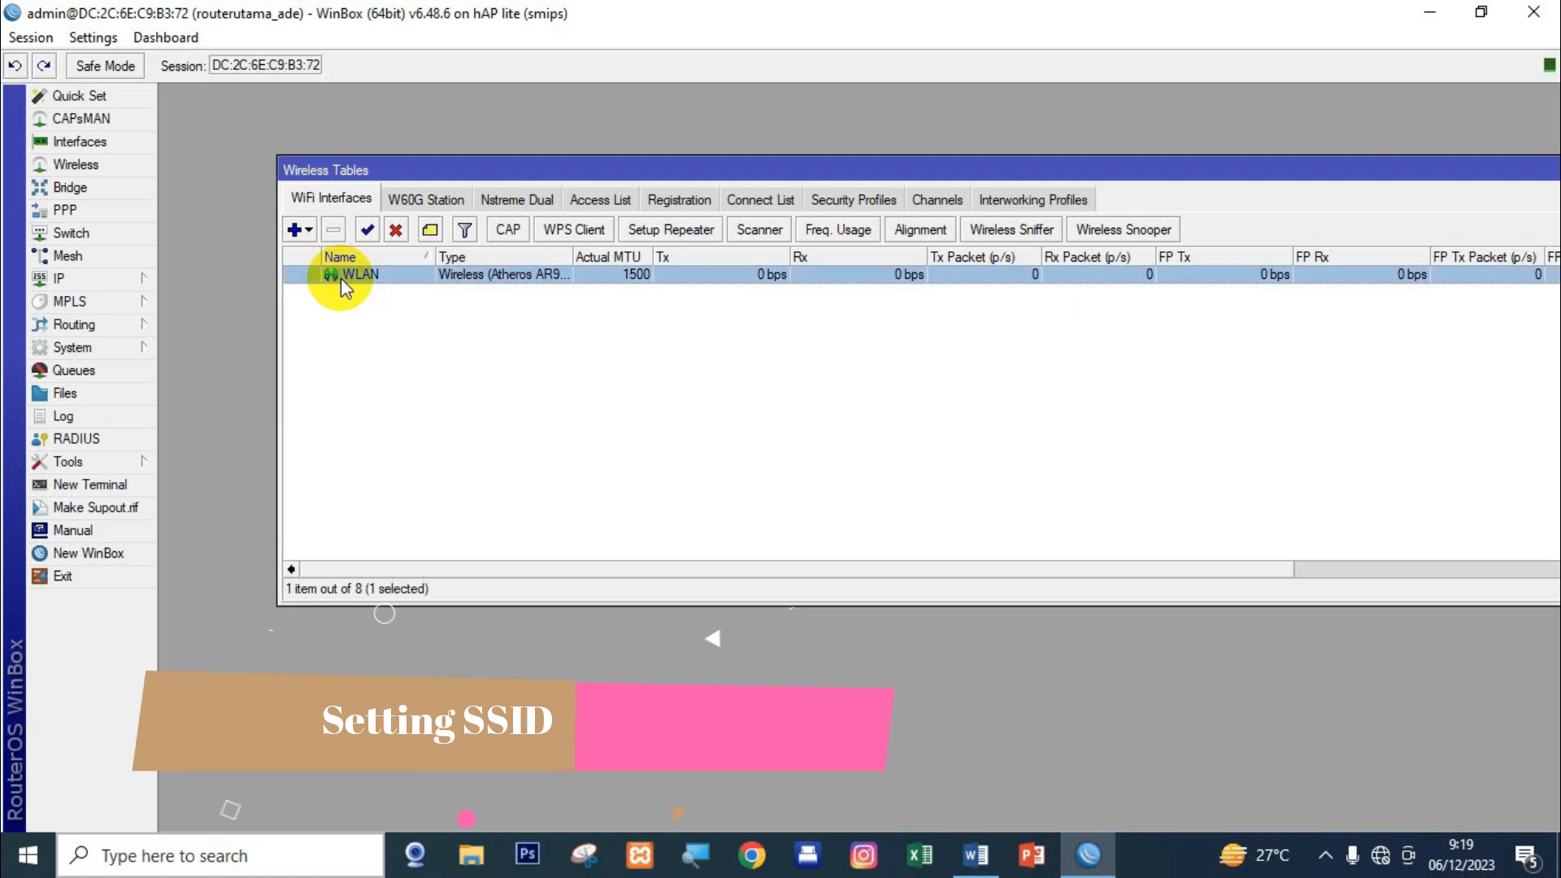
double_click(340, 278)
left_click(660, 129)
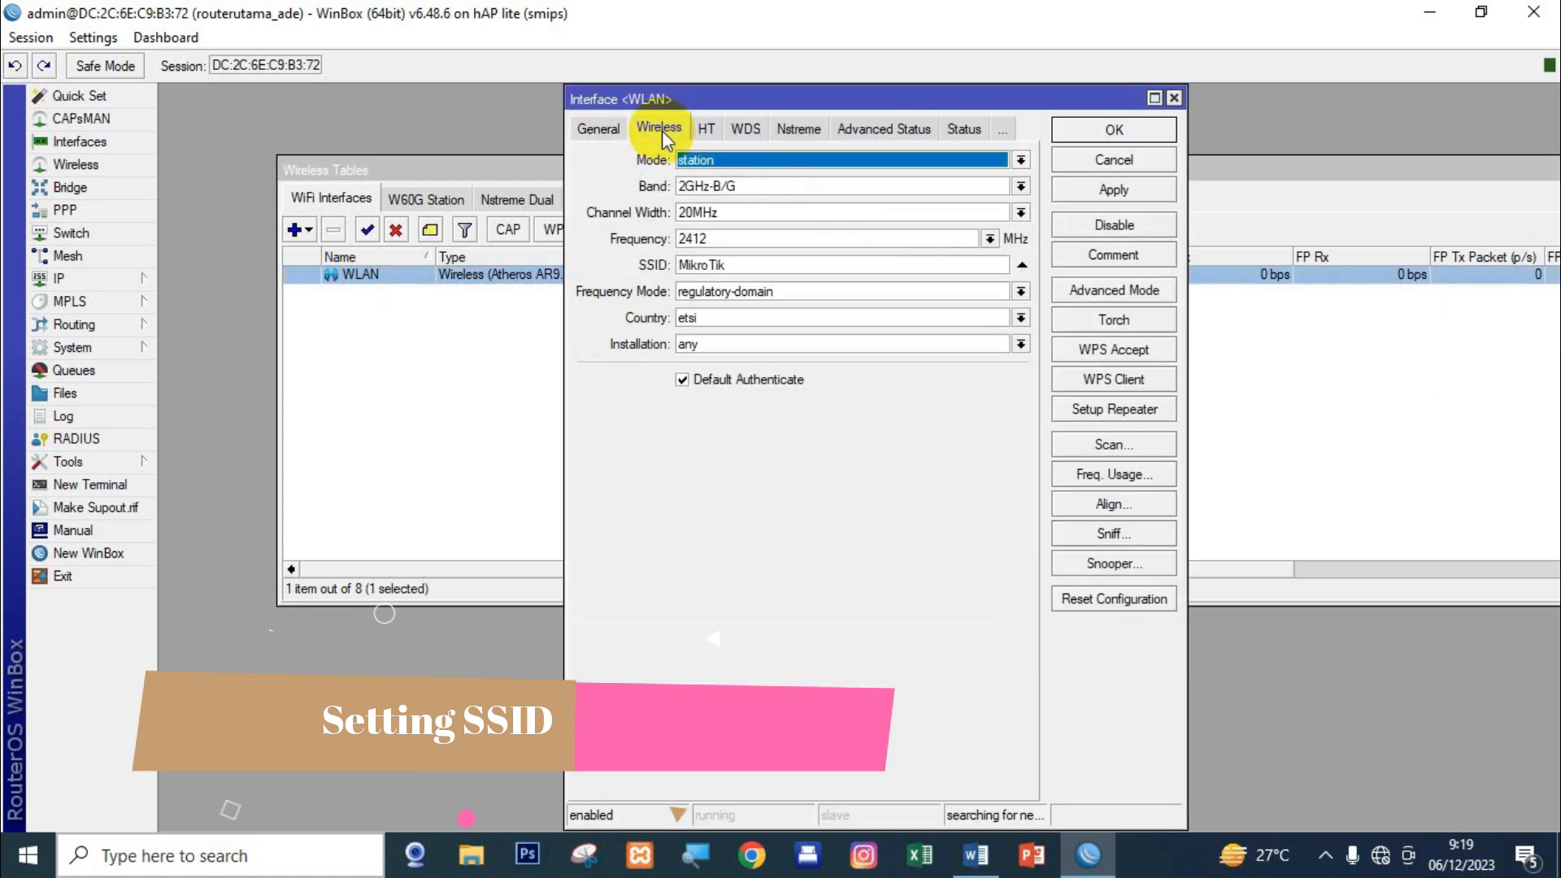
left_click(691, 160)
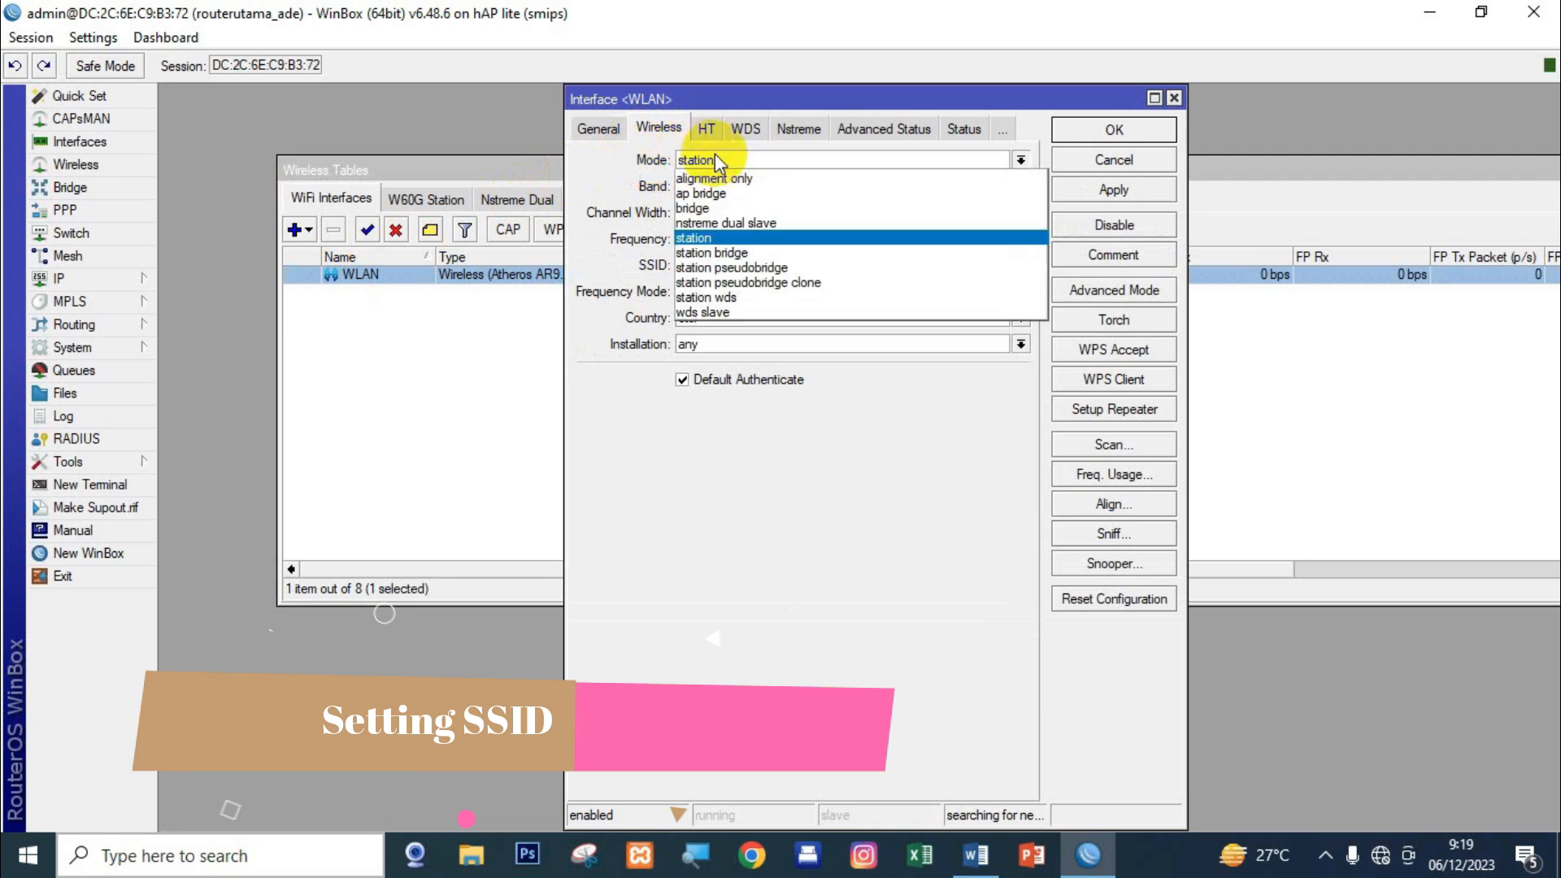
left_click(730, 194)
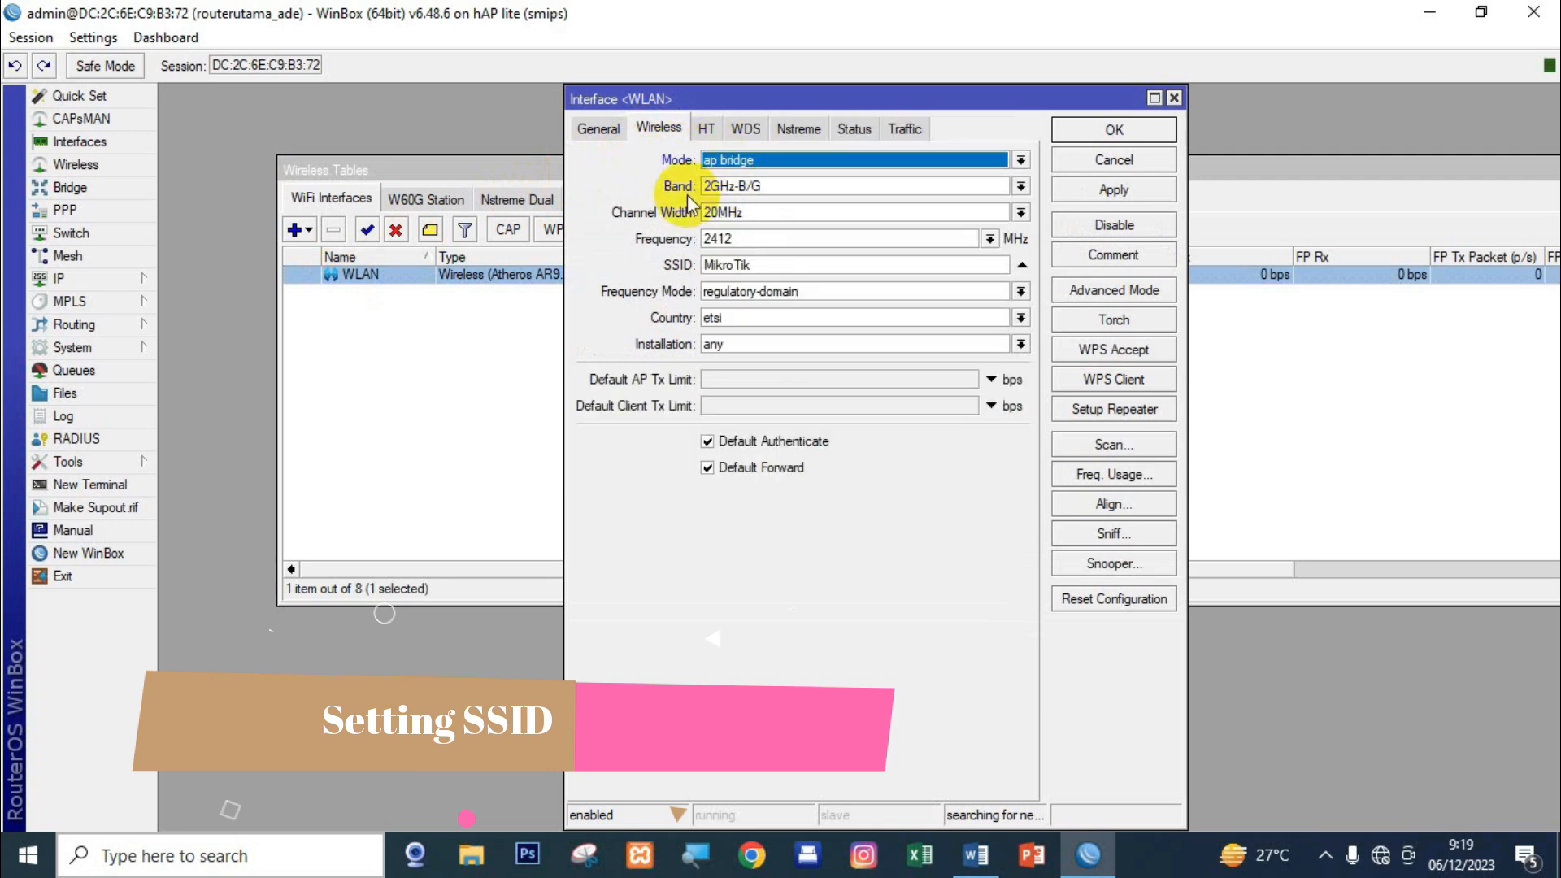
left_click(777, 188)
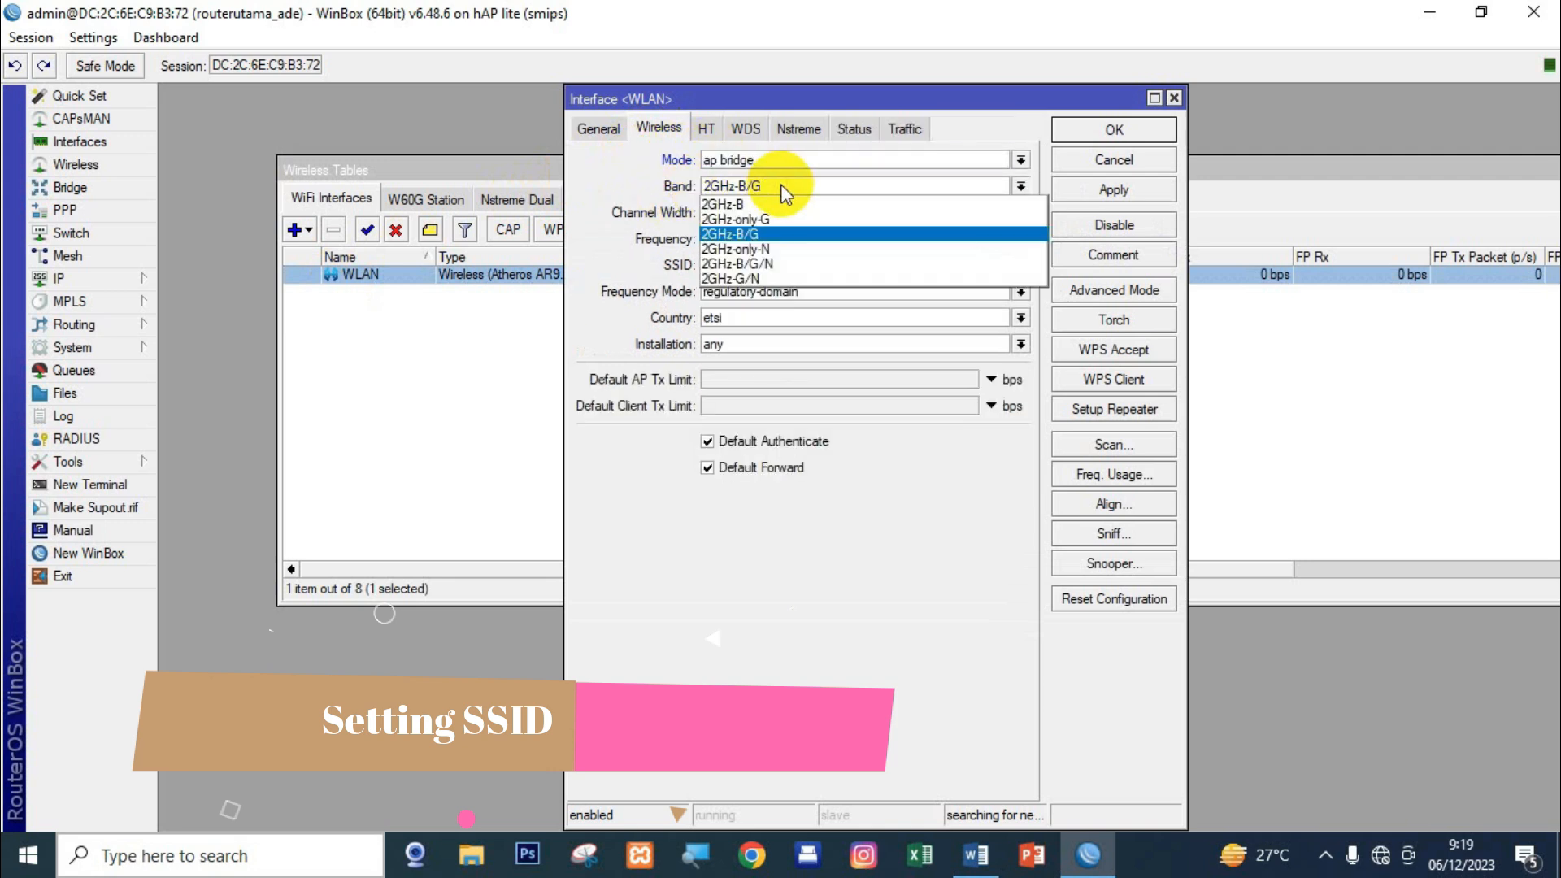
left_click(786, 265)
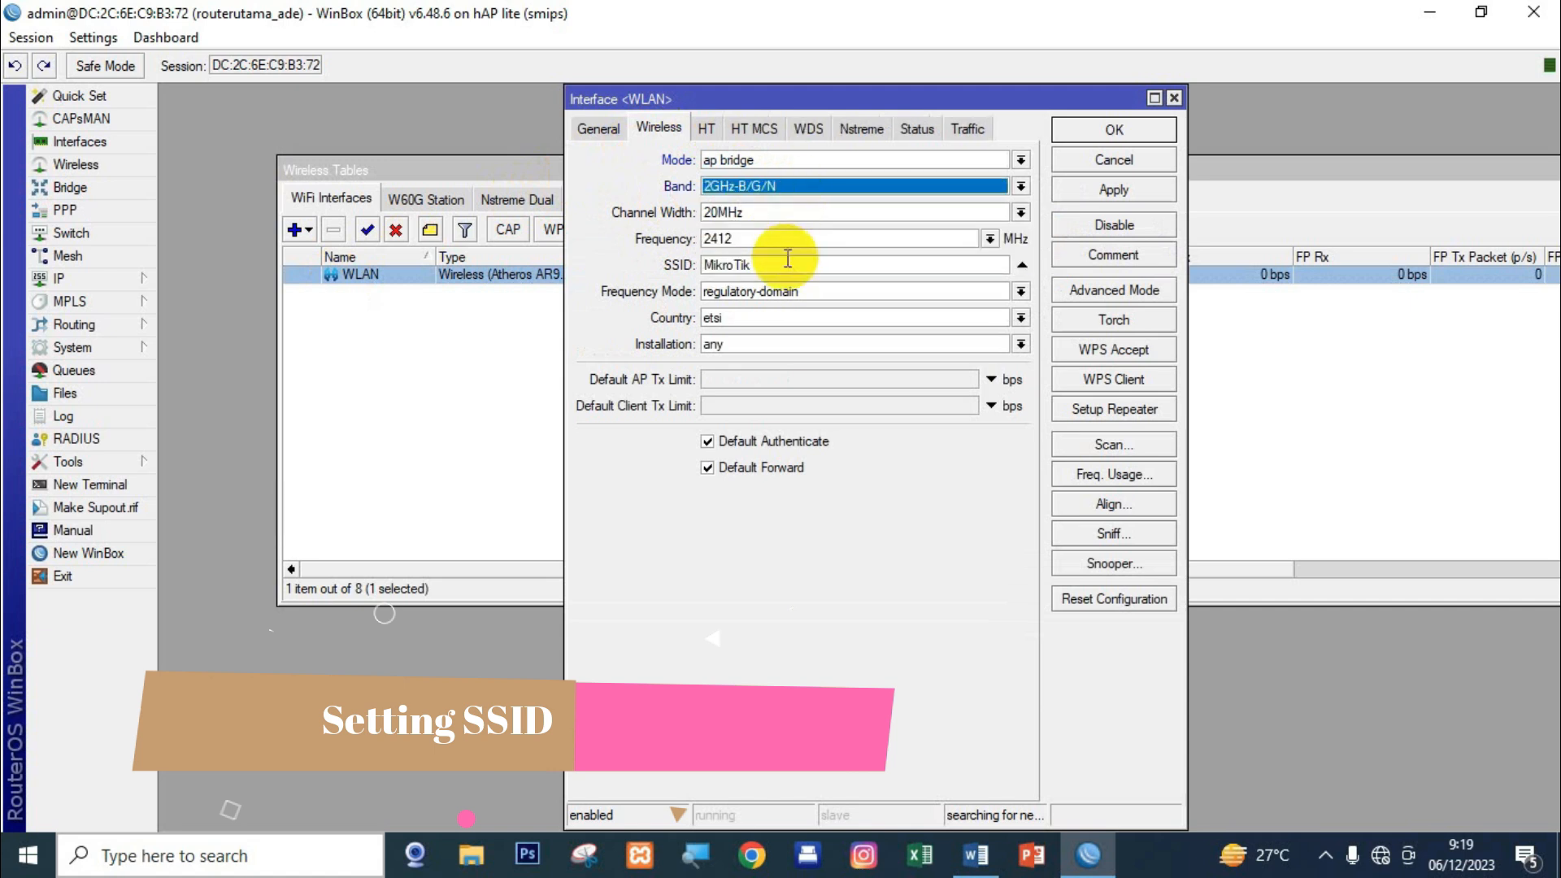
Give WLAN the SSID UKK_Ade and the 'password' security profile, save, and close the tables.
left_click_drag(768, 265, 683, 264)
type("UKK_")
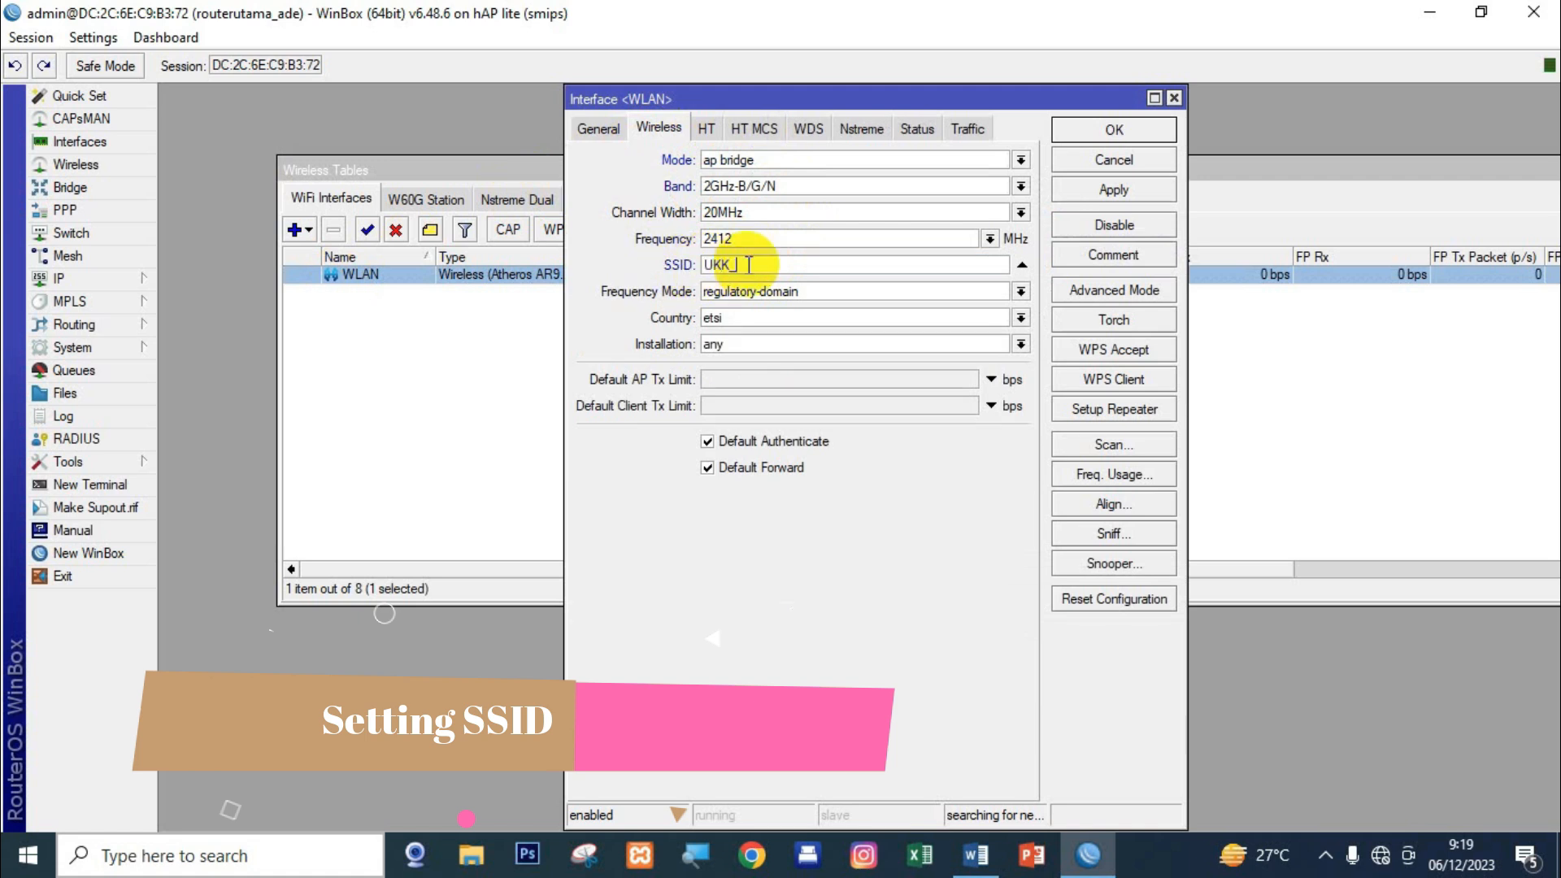
type("Ace")
left_click(1094, 290)
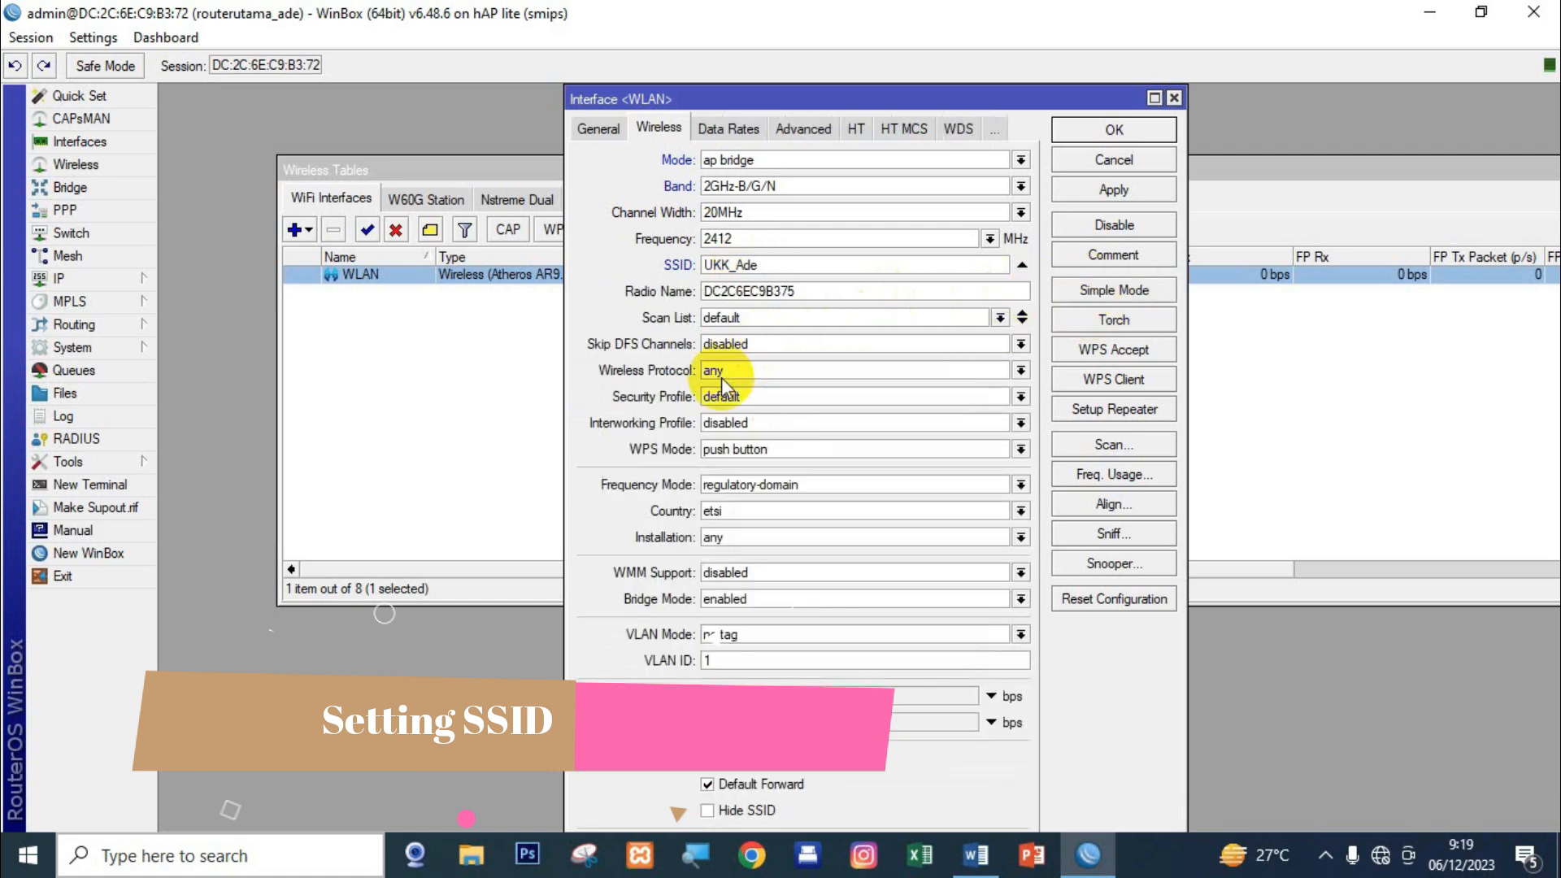
left_click(729, 400)
left_click(765, 425)
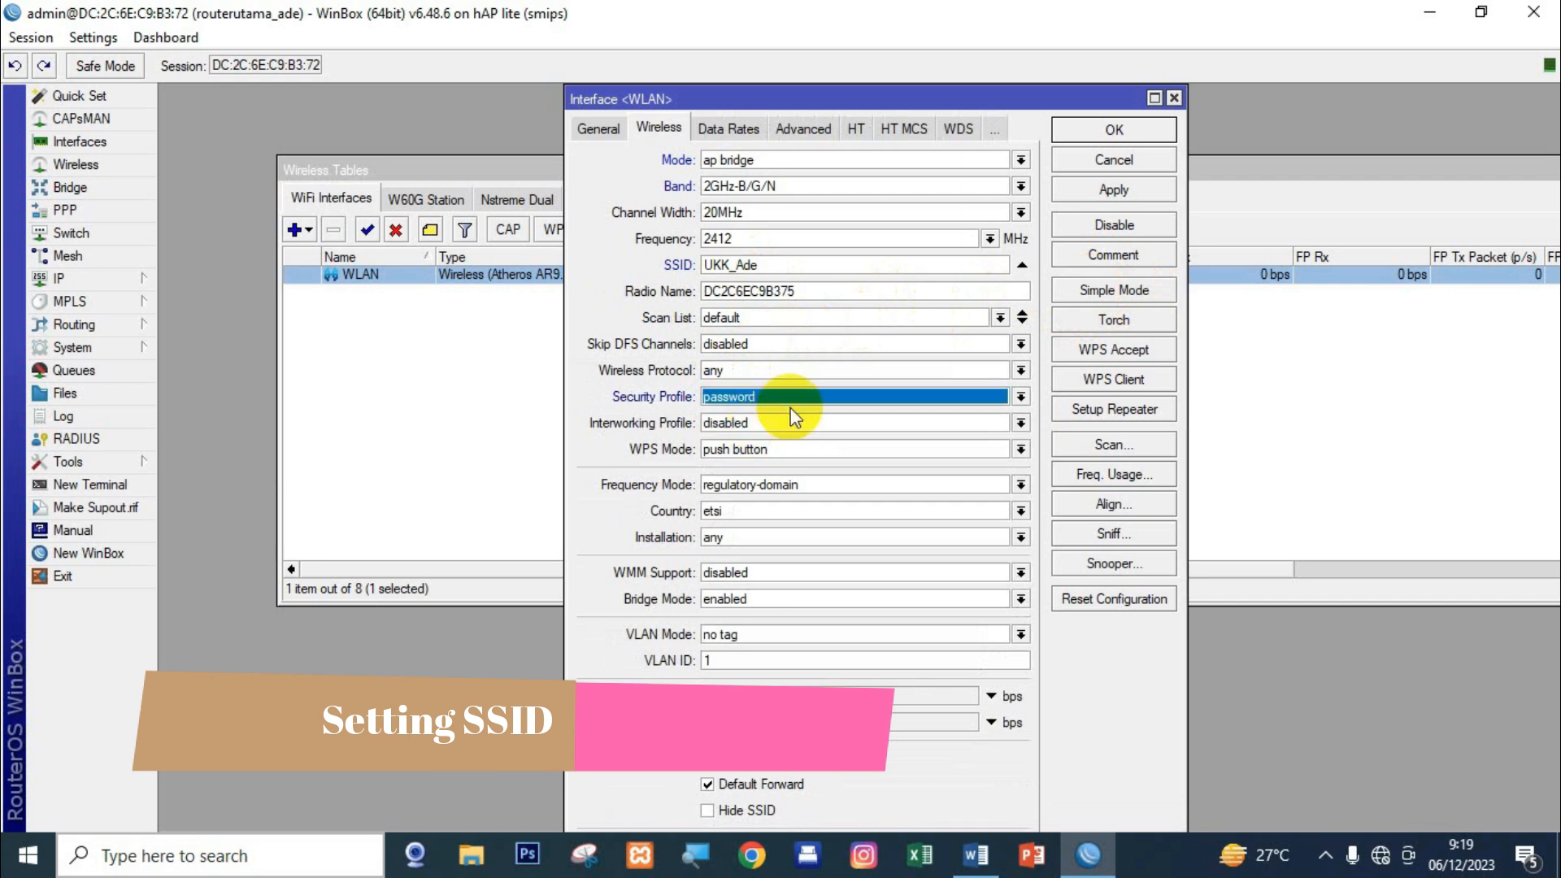
left_click(1094, 126)
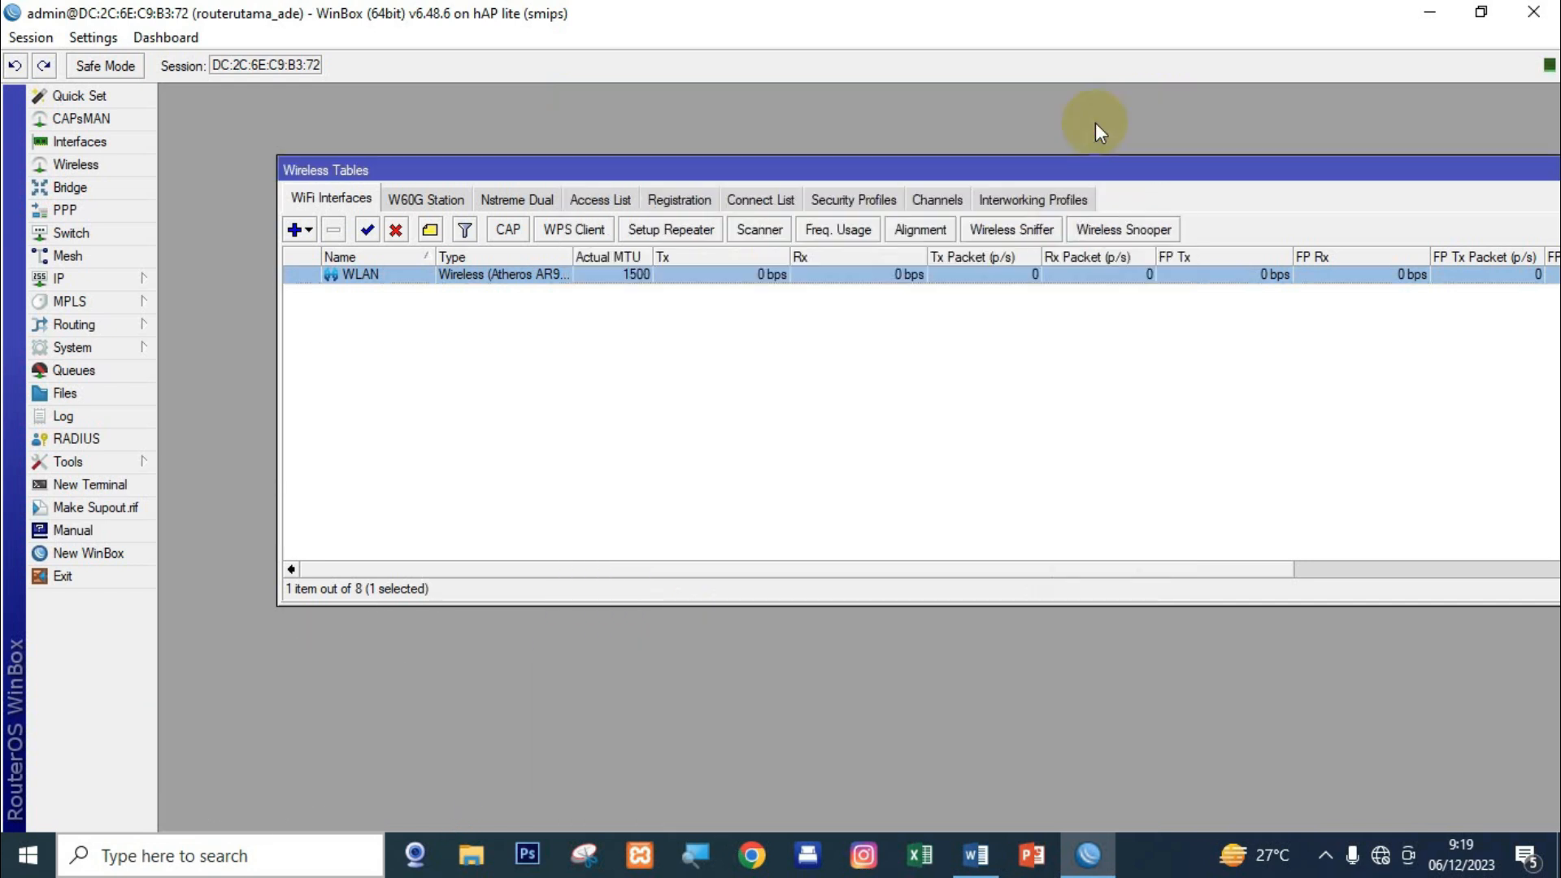
key("Escape")
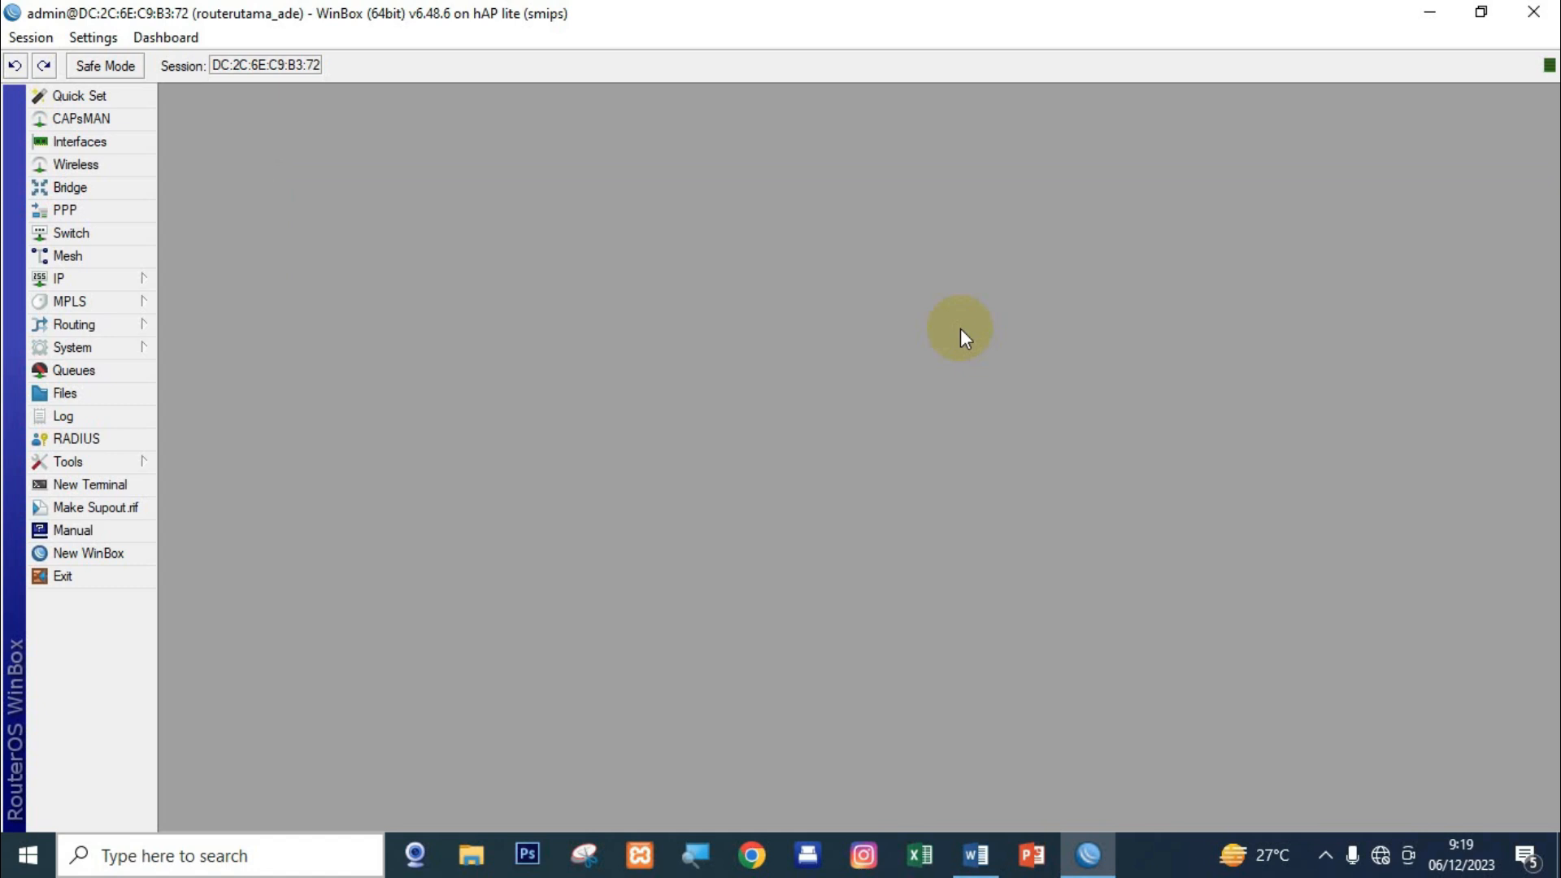
Start Hotspot Setup on WLAN, accepting 192.168.20.1/24, the pool, no certificate or SMTP, and 8.8.8.8/8.8.4.4 DNS.
left_click(122, 281)
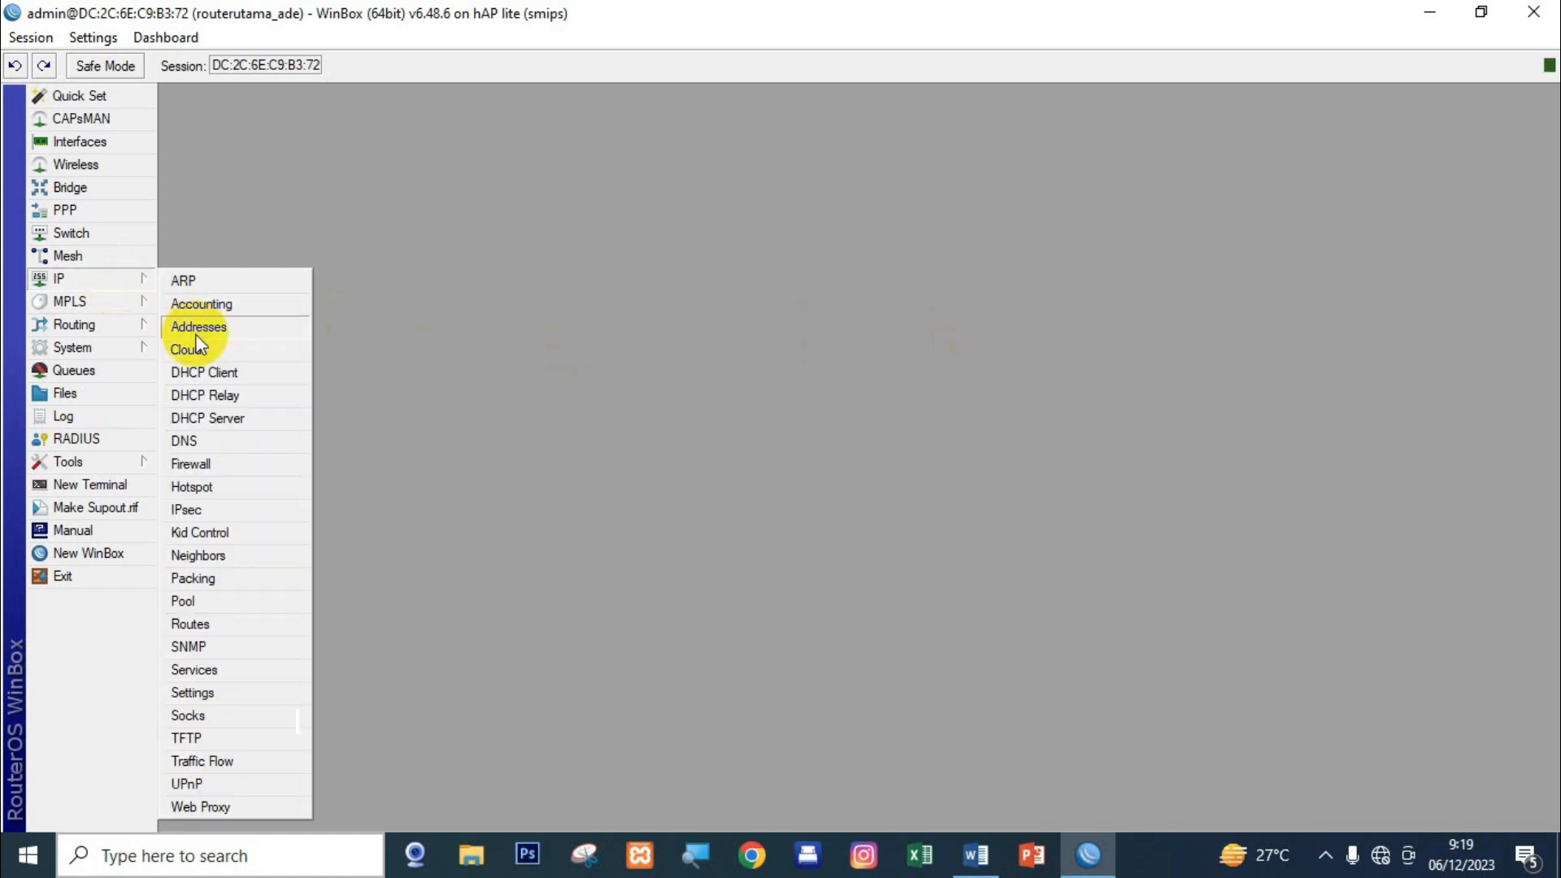
left_click(243, 486)
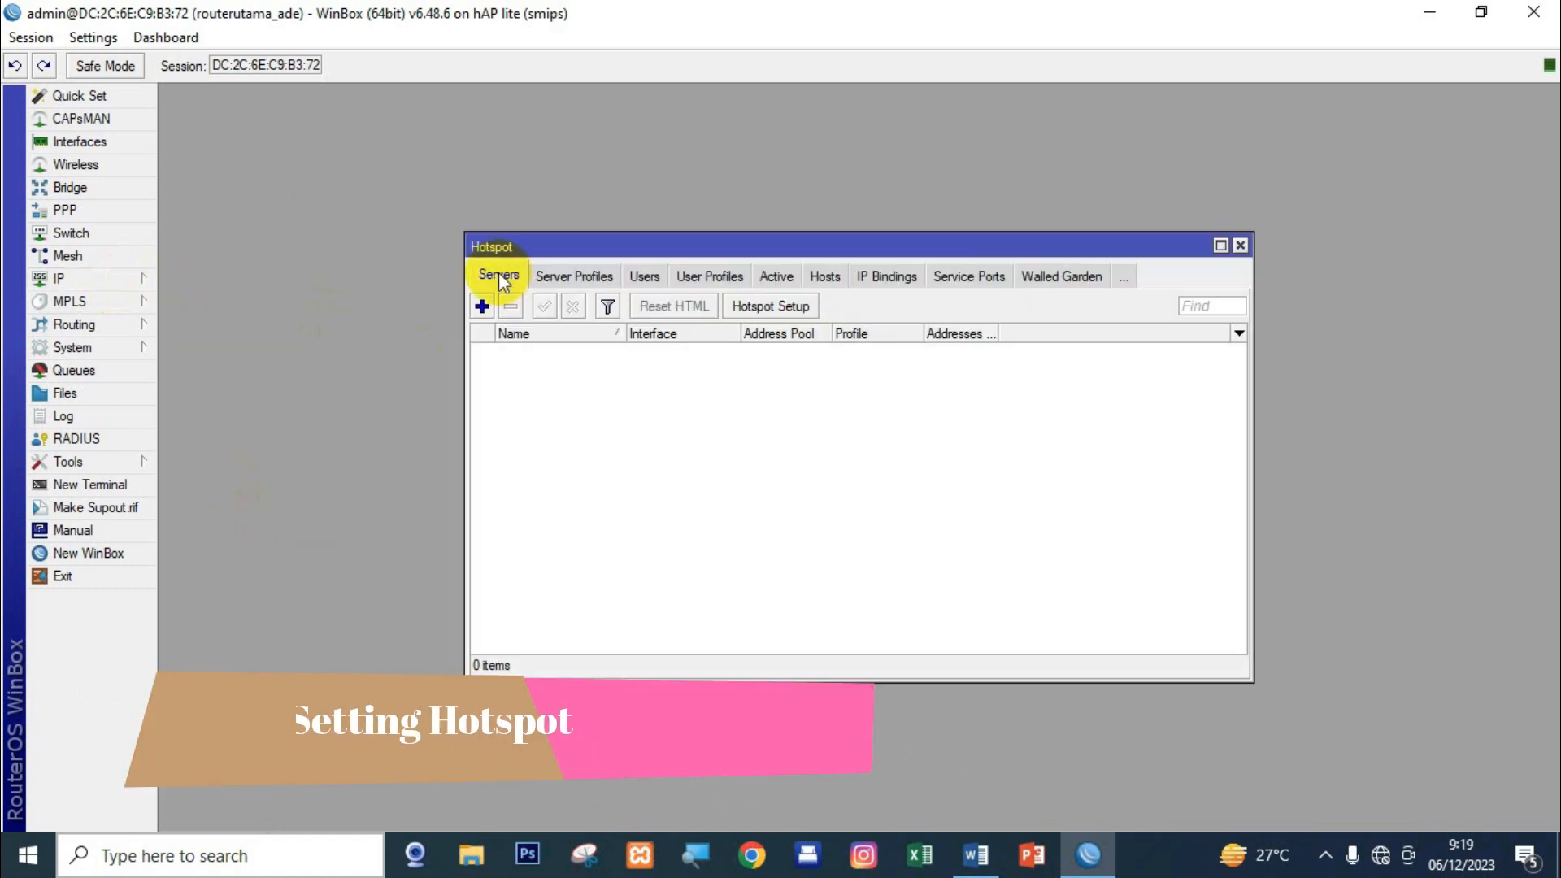
left_click(759, 306)
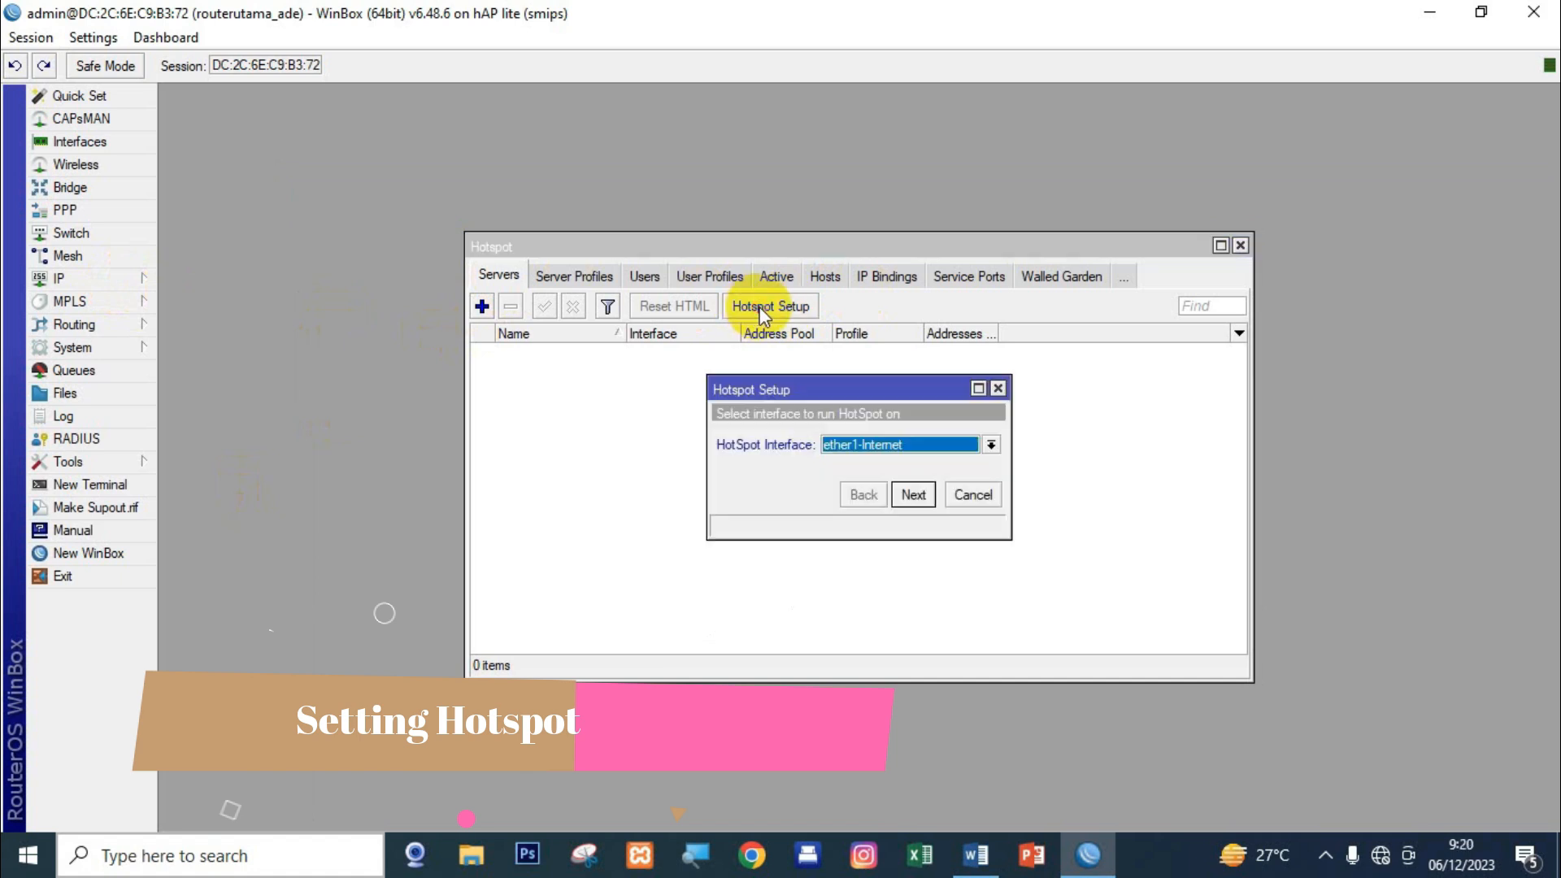
left_click(908, 453)
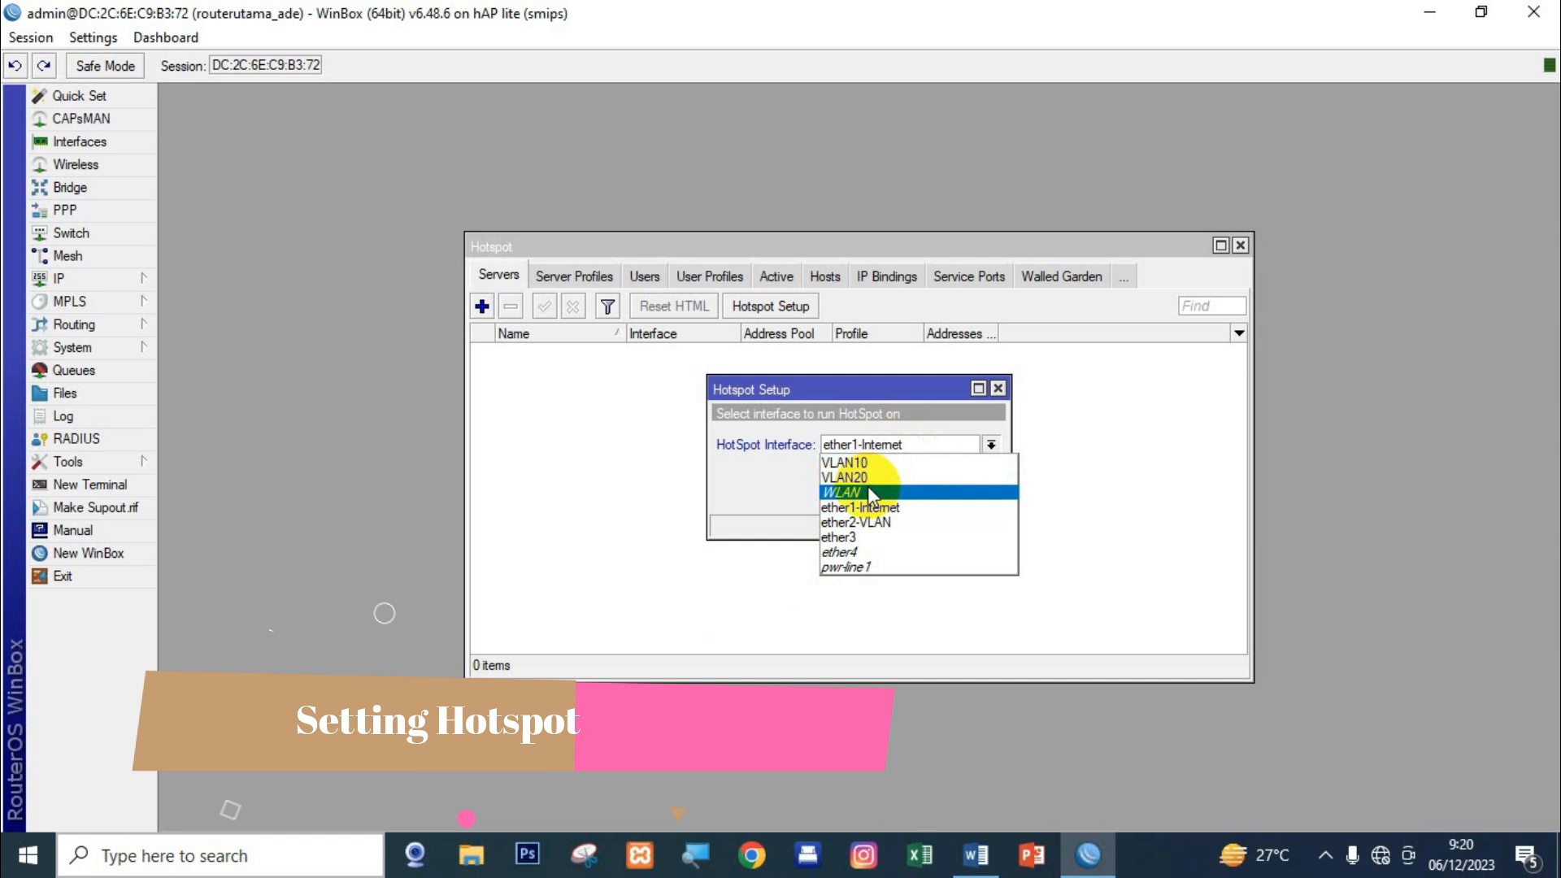
left_click(890, 462)
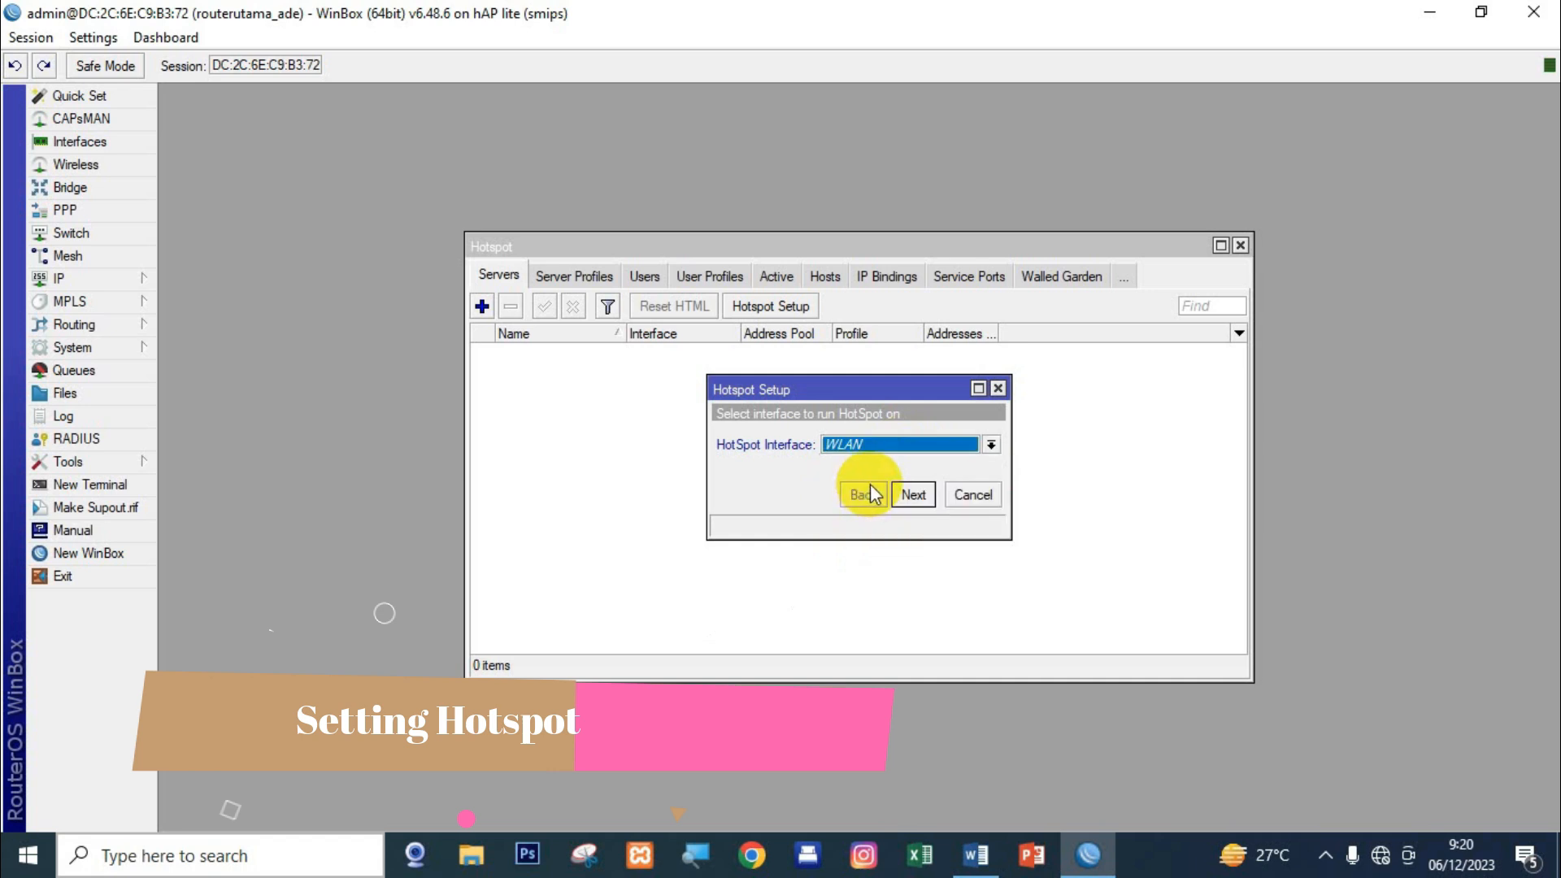
left_click(913, 494)
left_click(913, 494)
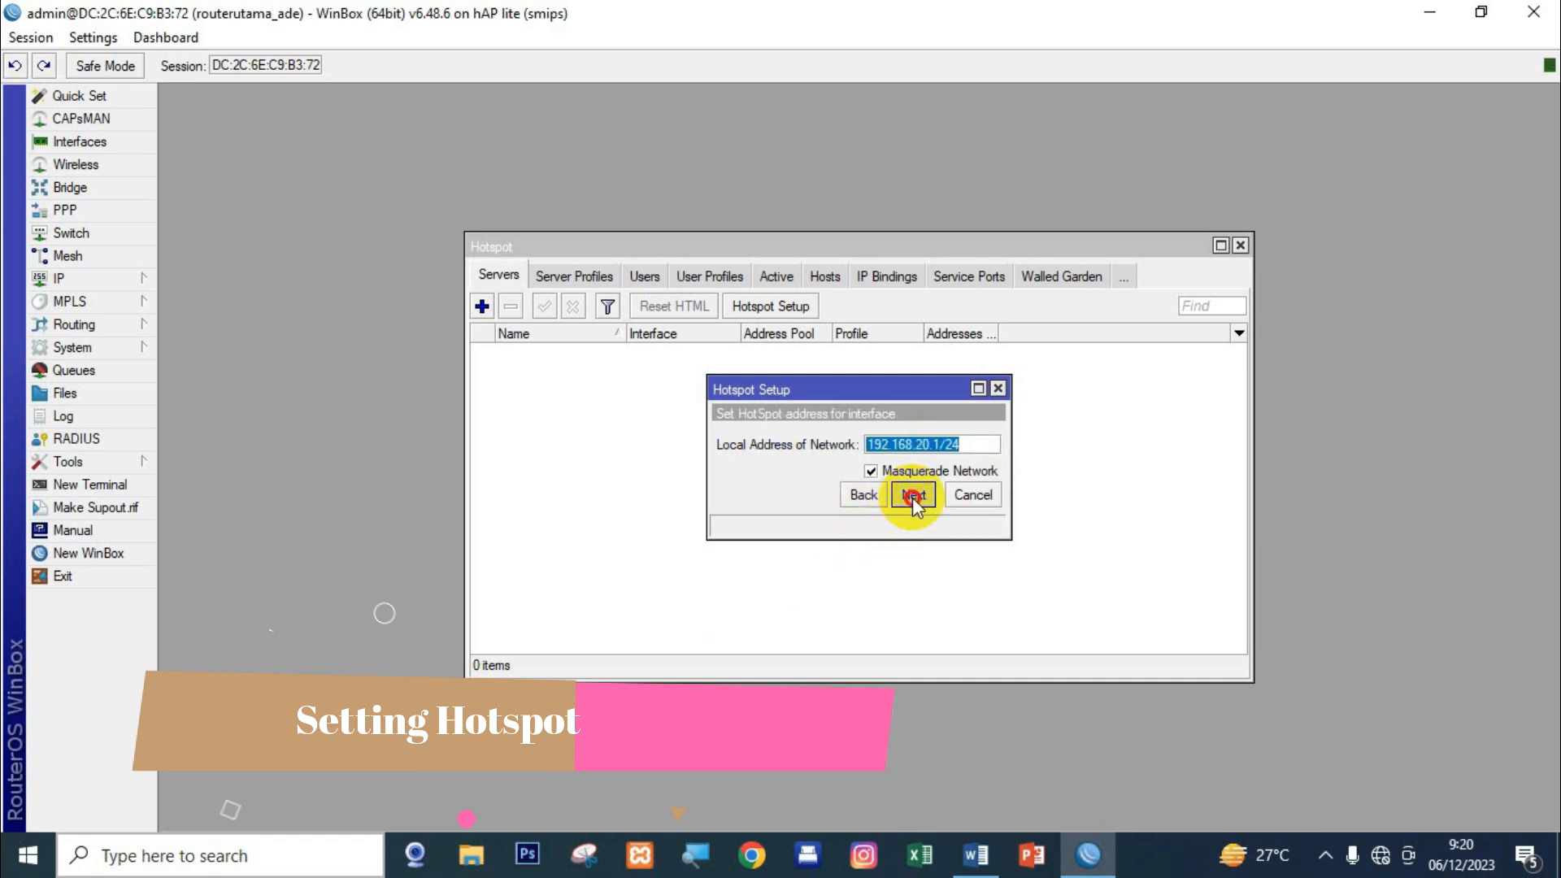
left_click(912, 494)
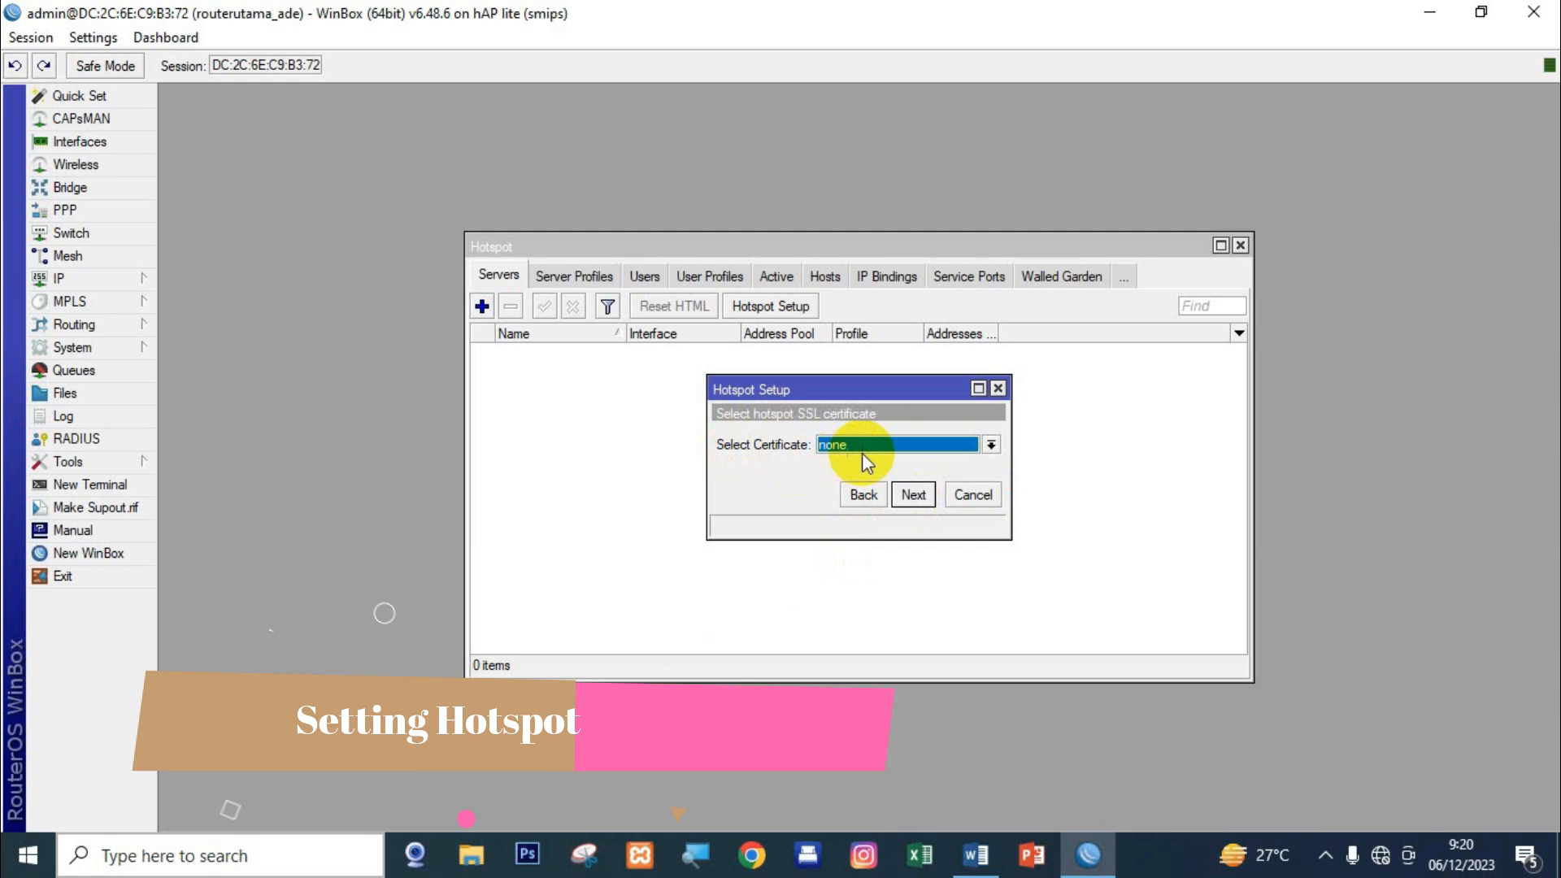
left_click(913, 495)
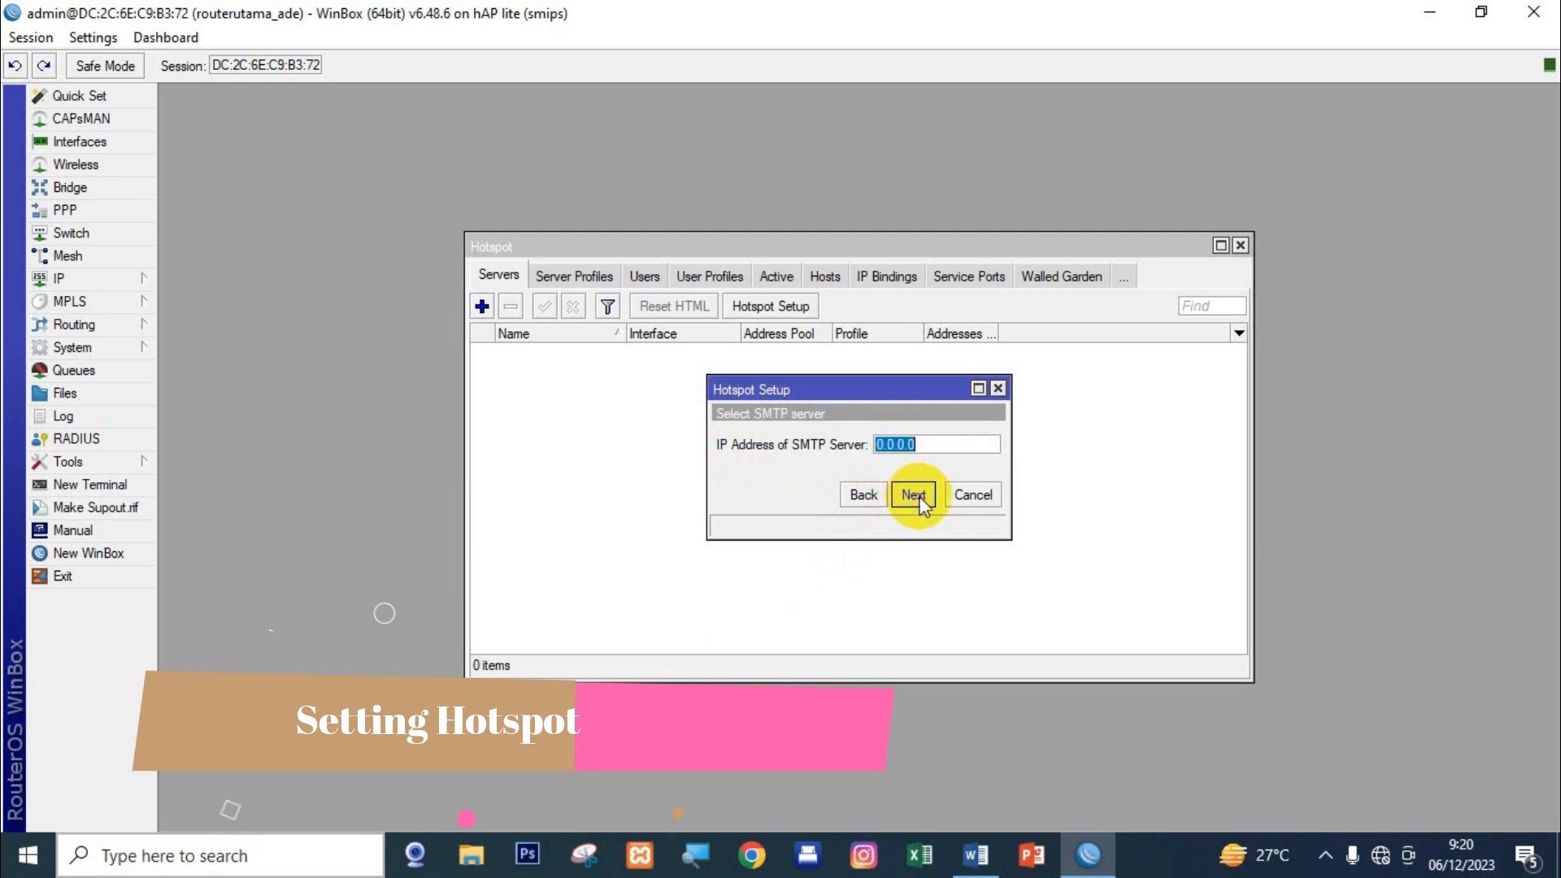
left_click(913, 494)
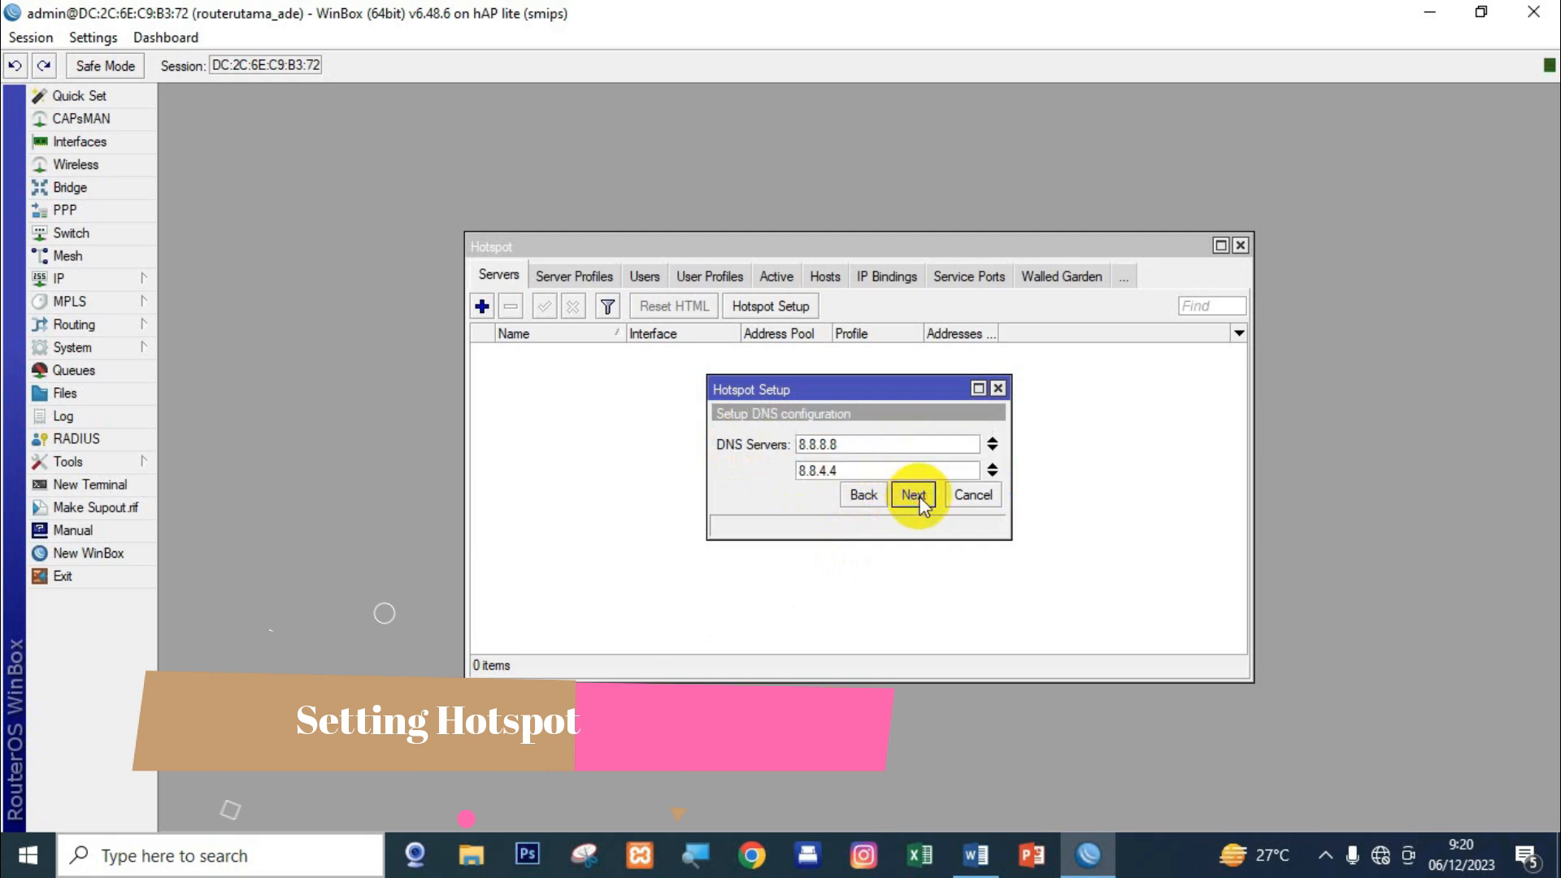
left_click(912, 494)
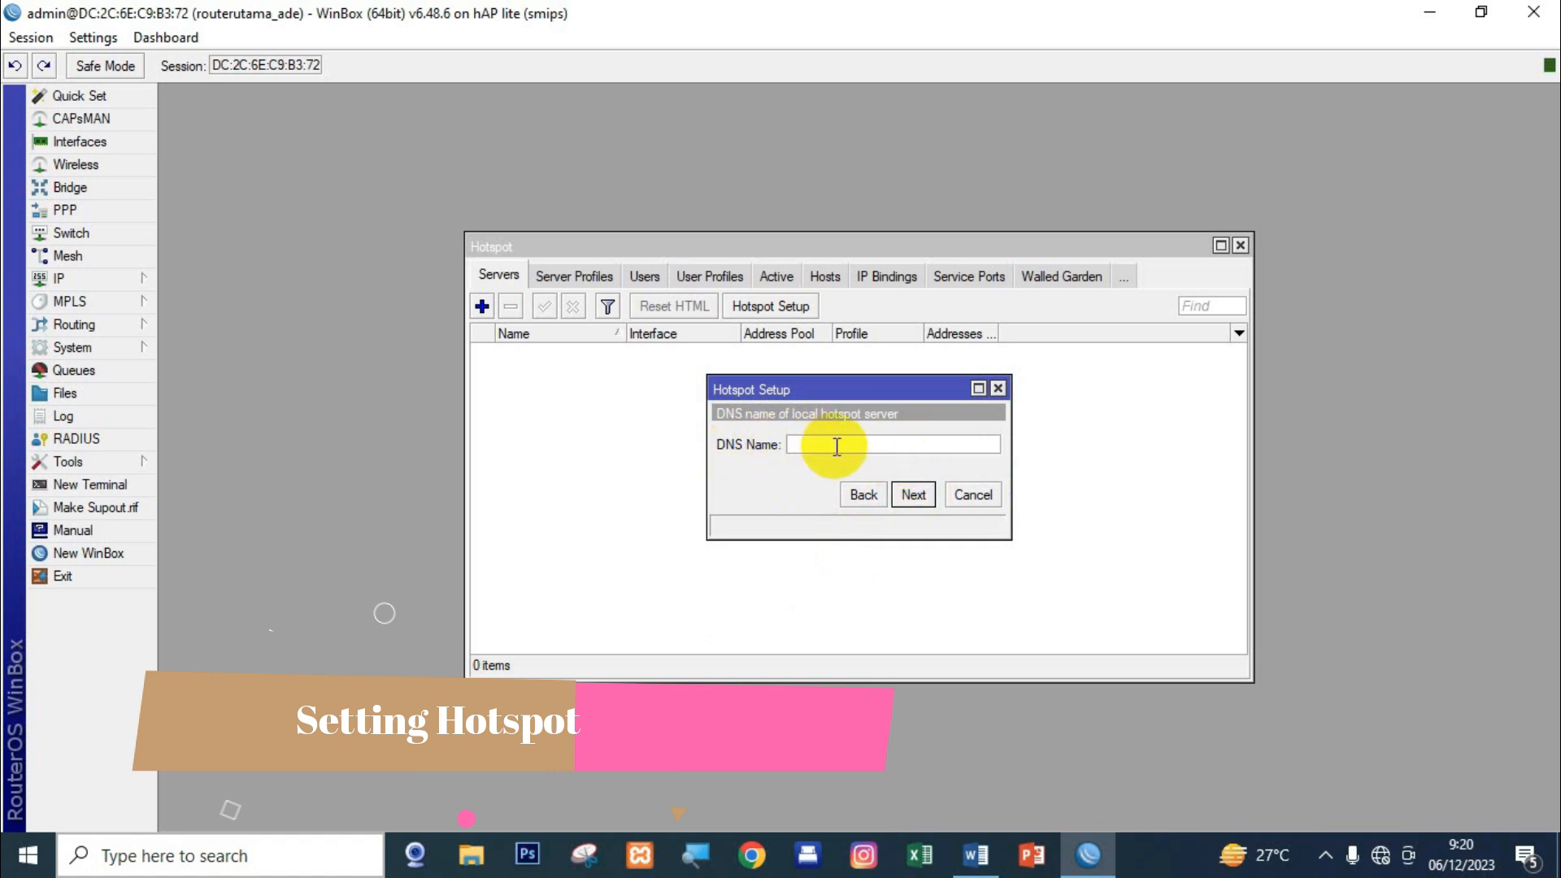
Set the hotspot DNS name to portalsmktsch.id, enter the local user's password, and finish.
type("portalsmktsch.id")
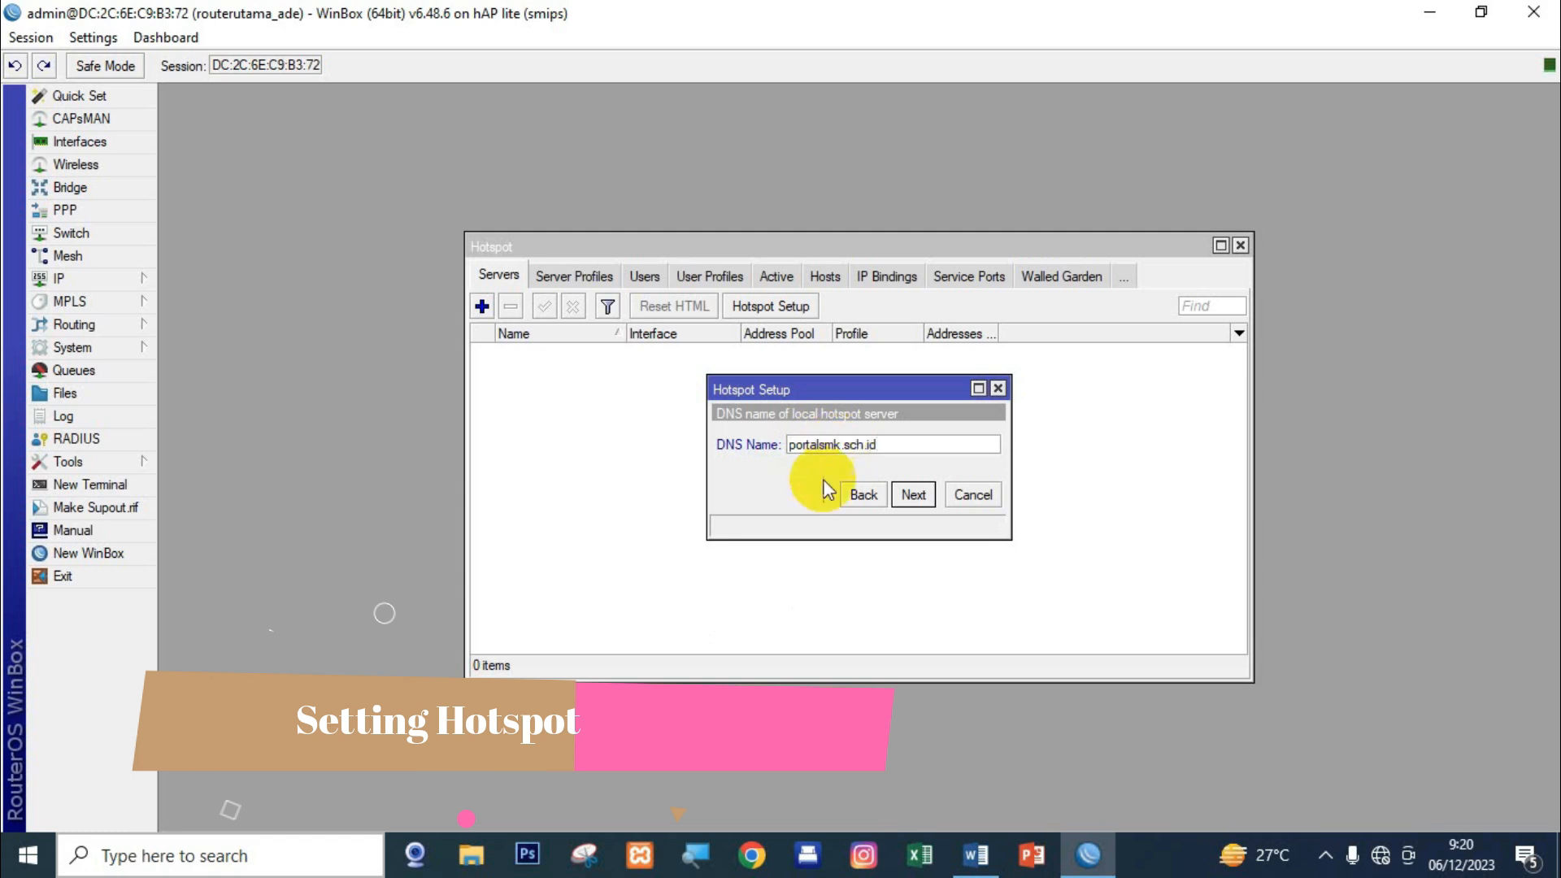
left_click(913, 494)
left_click(929, 470)
type("admin")
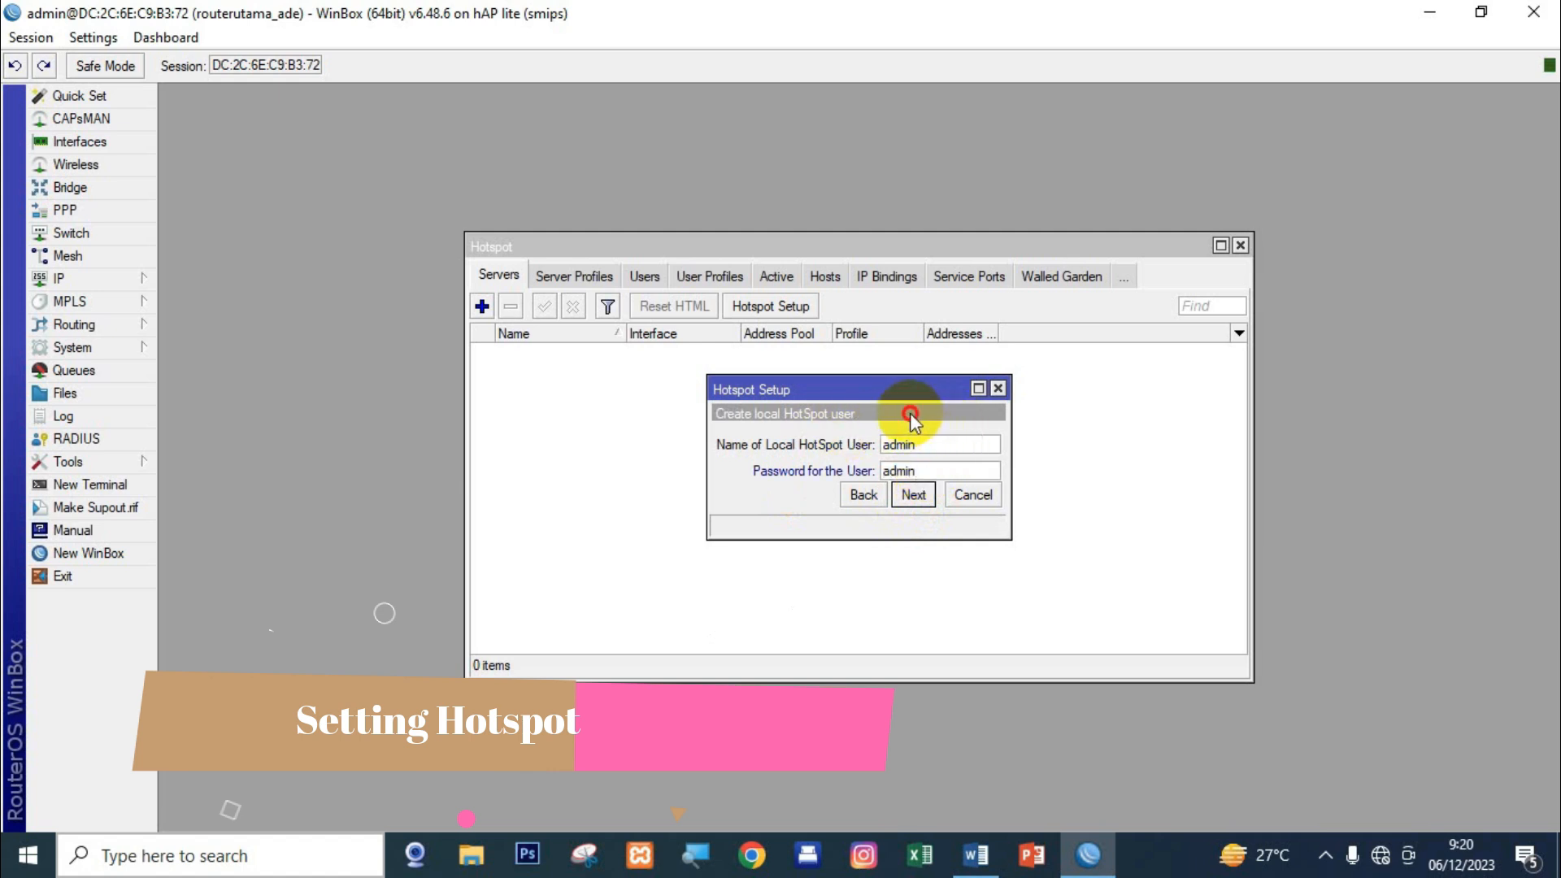
left_click_drag(846, 393, 768, 386)
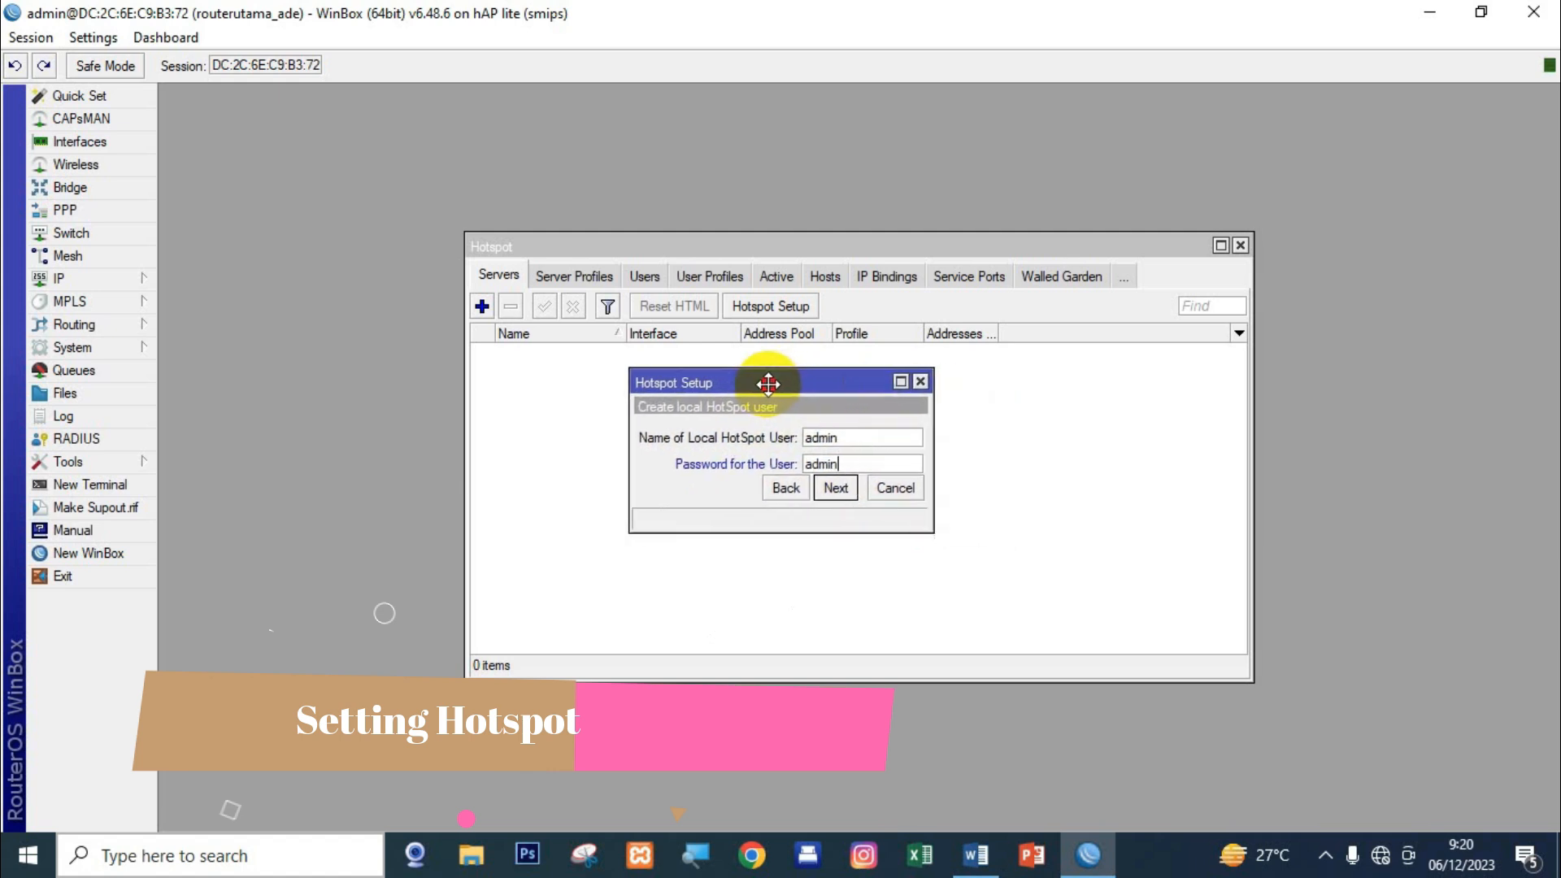
left_click(836, 488)
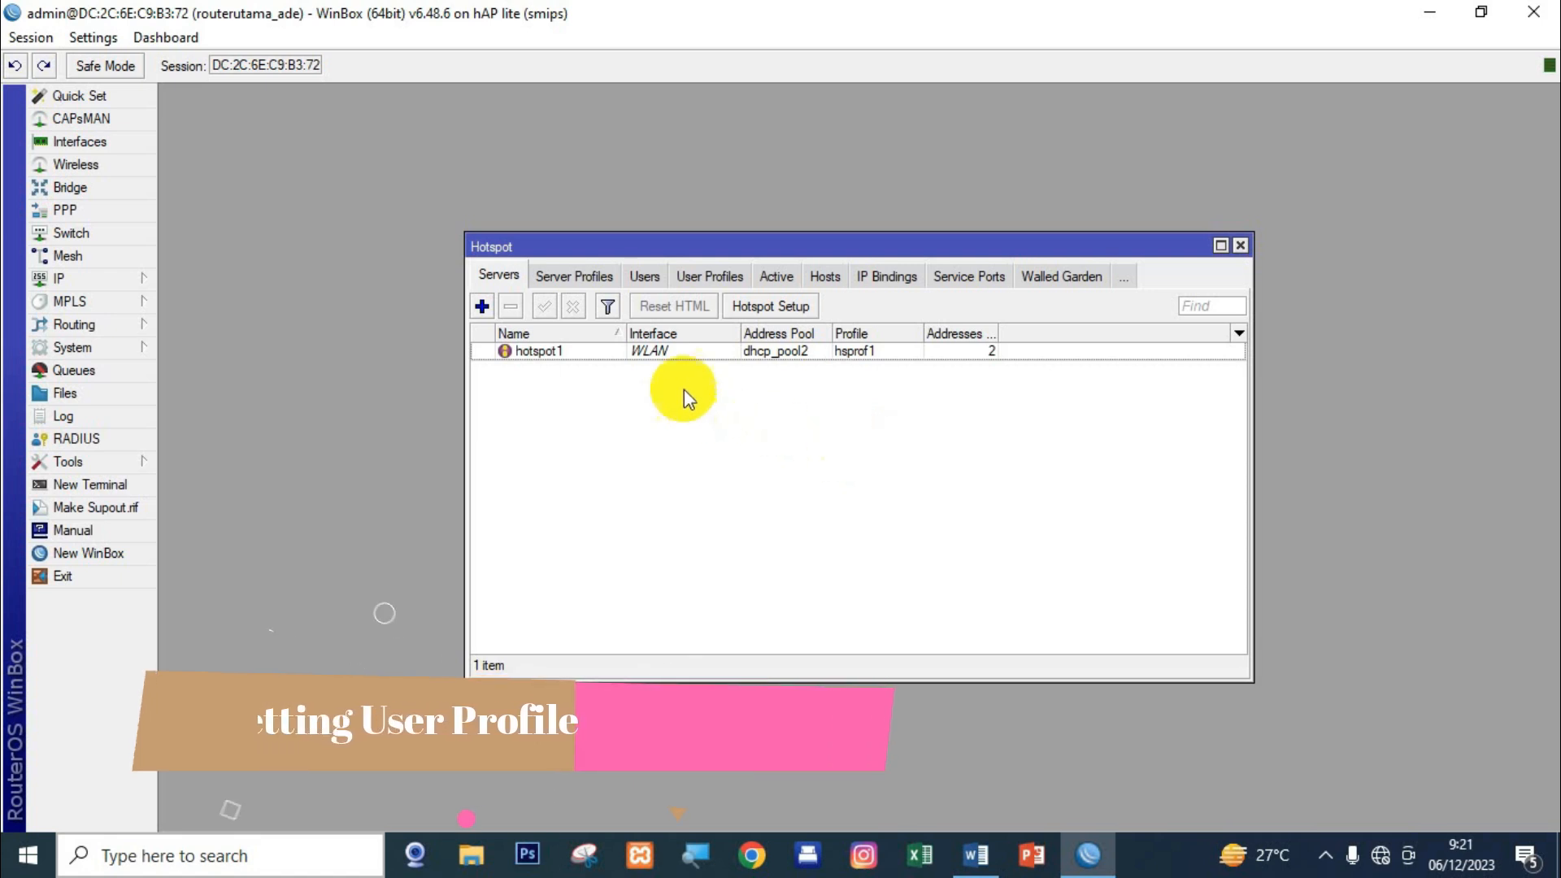
Begin a kepalasekolah user profile, discard it, and reselect the hotspot1 server.
left_click(709, 277)
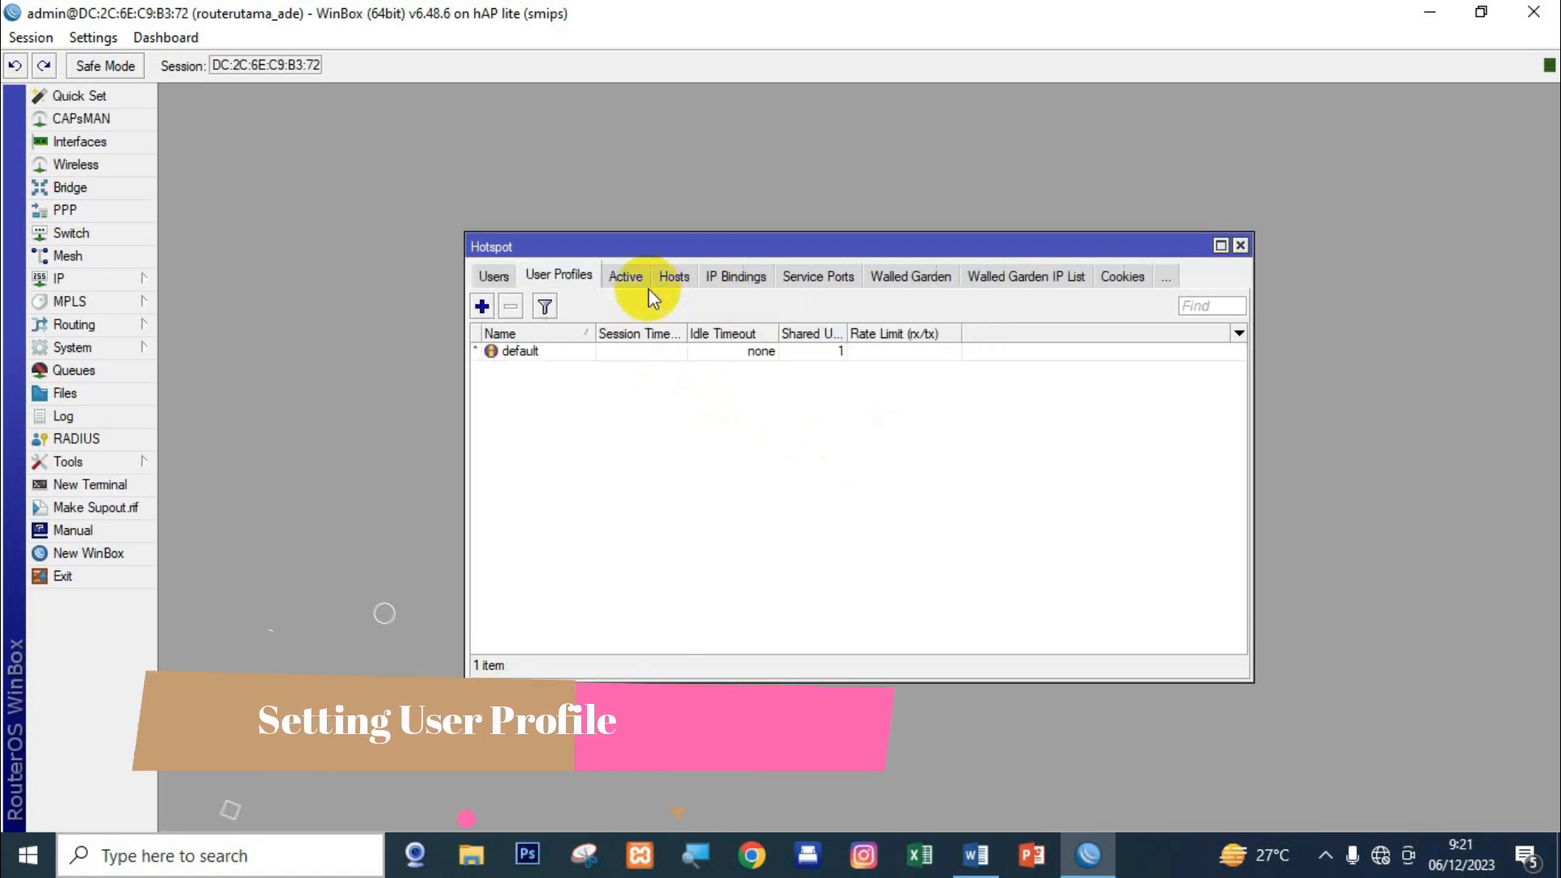
left_click(481, 306)
type("kepala")
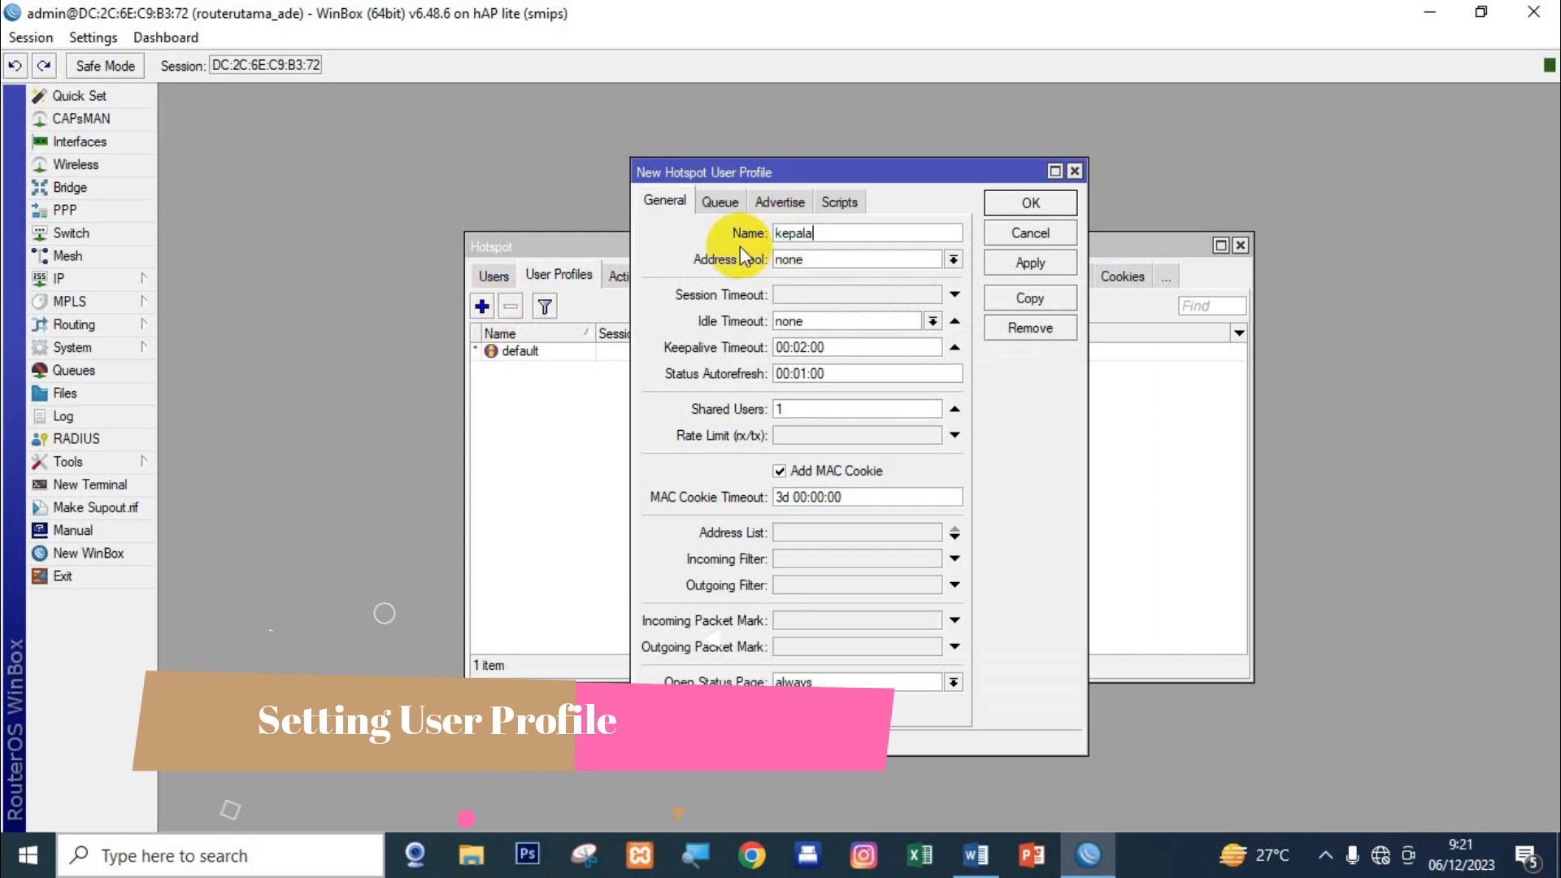
type("sekolah")
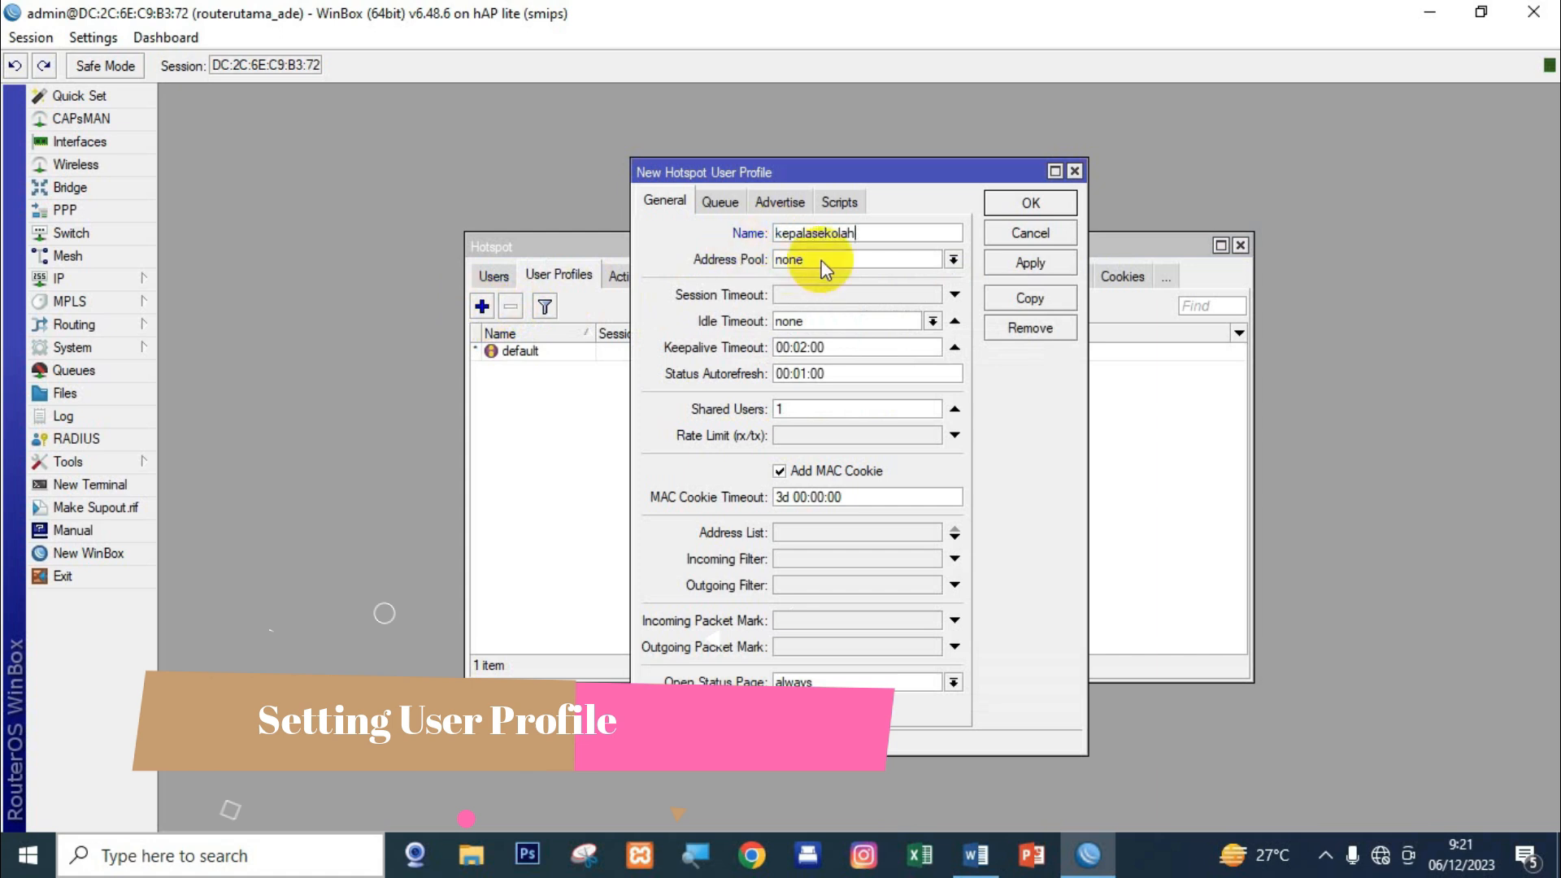
left_click(823, 262)
left_click(822, 265)
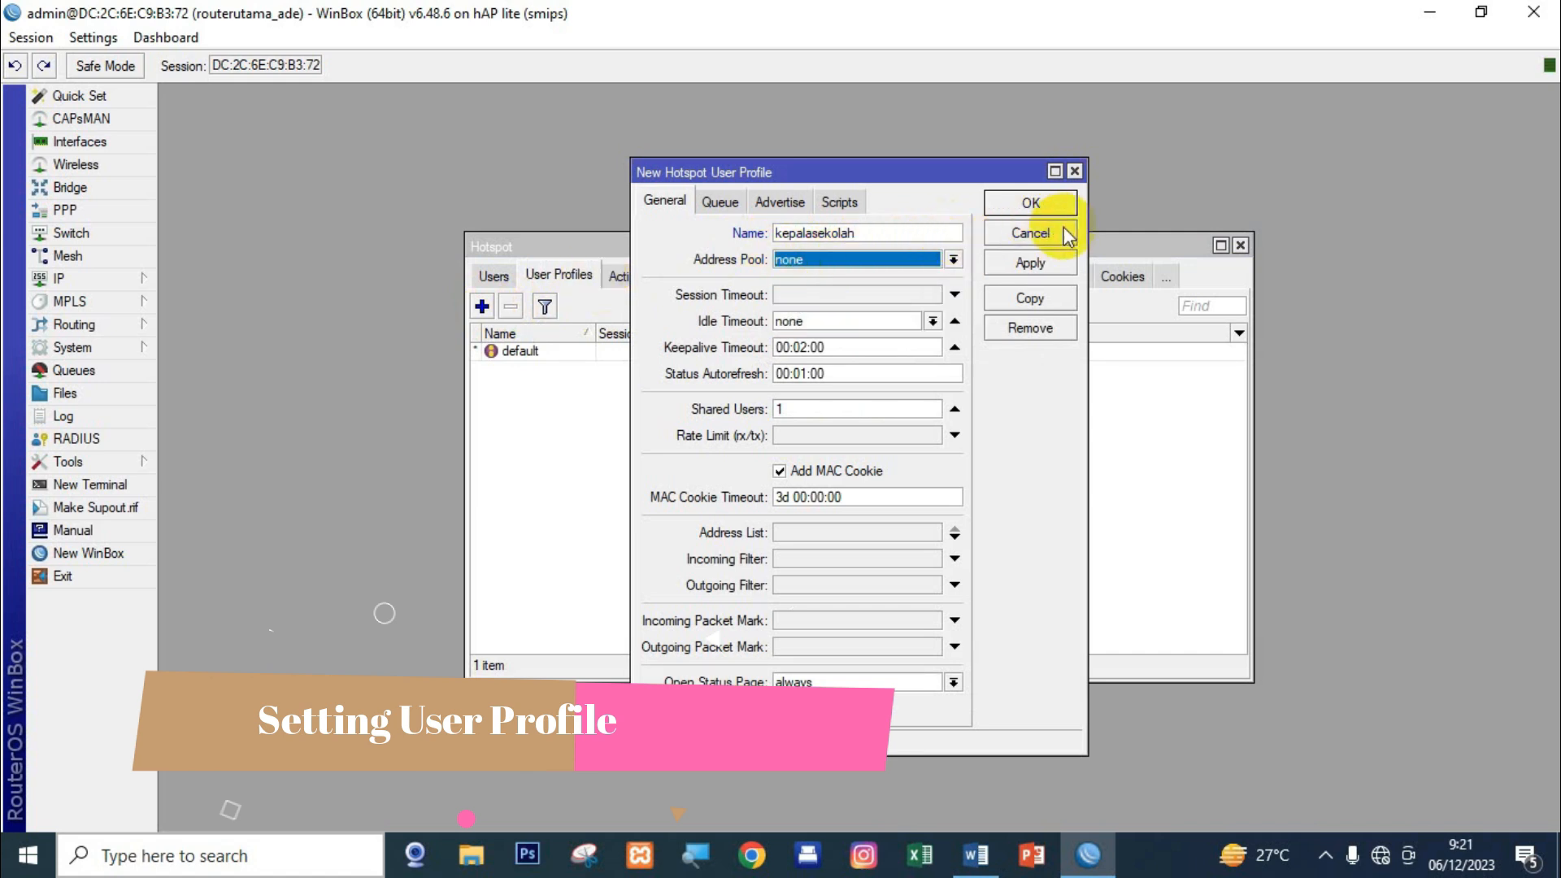
left_click(1030, 233)
left_click(498, 277)
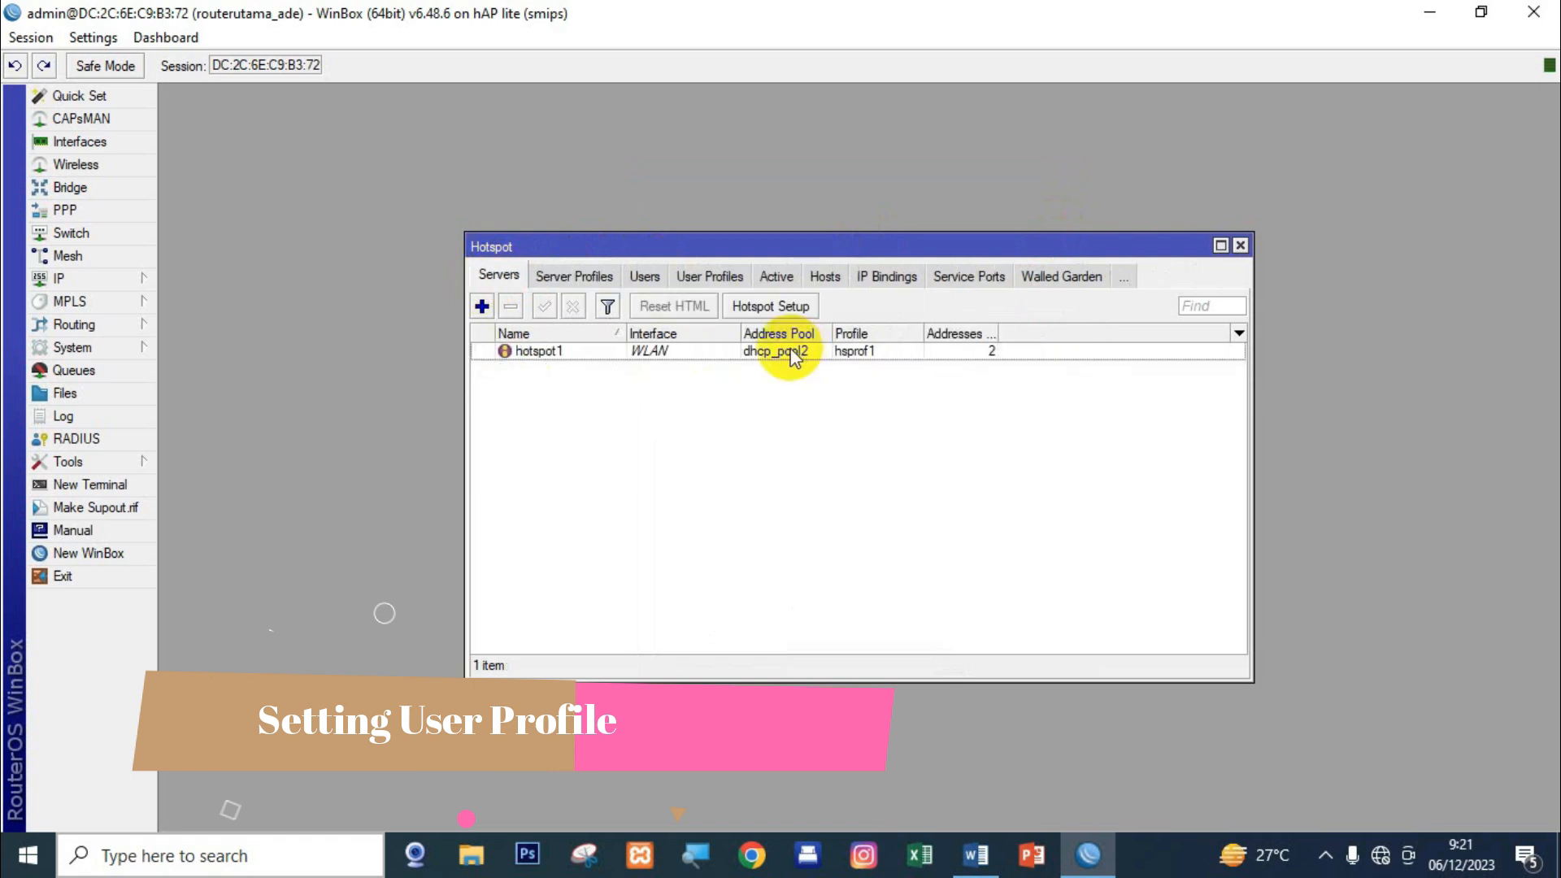
left_click(777, 352)
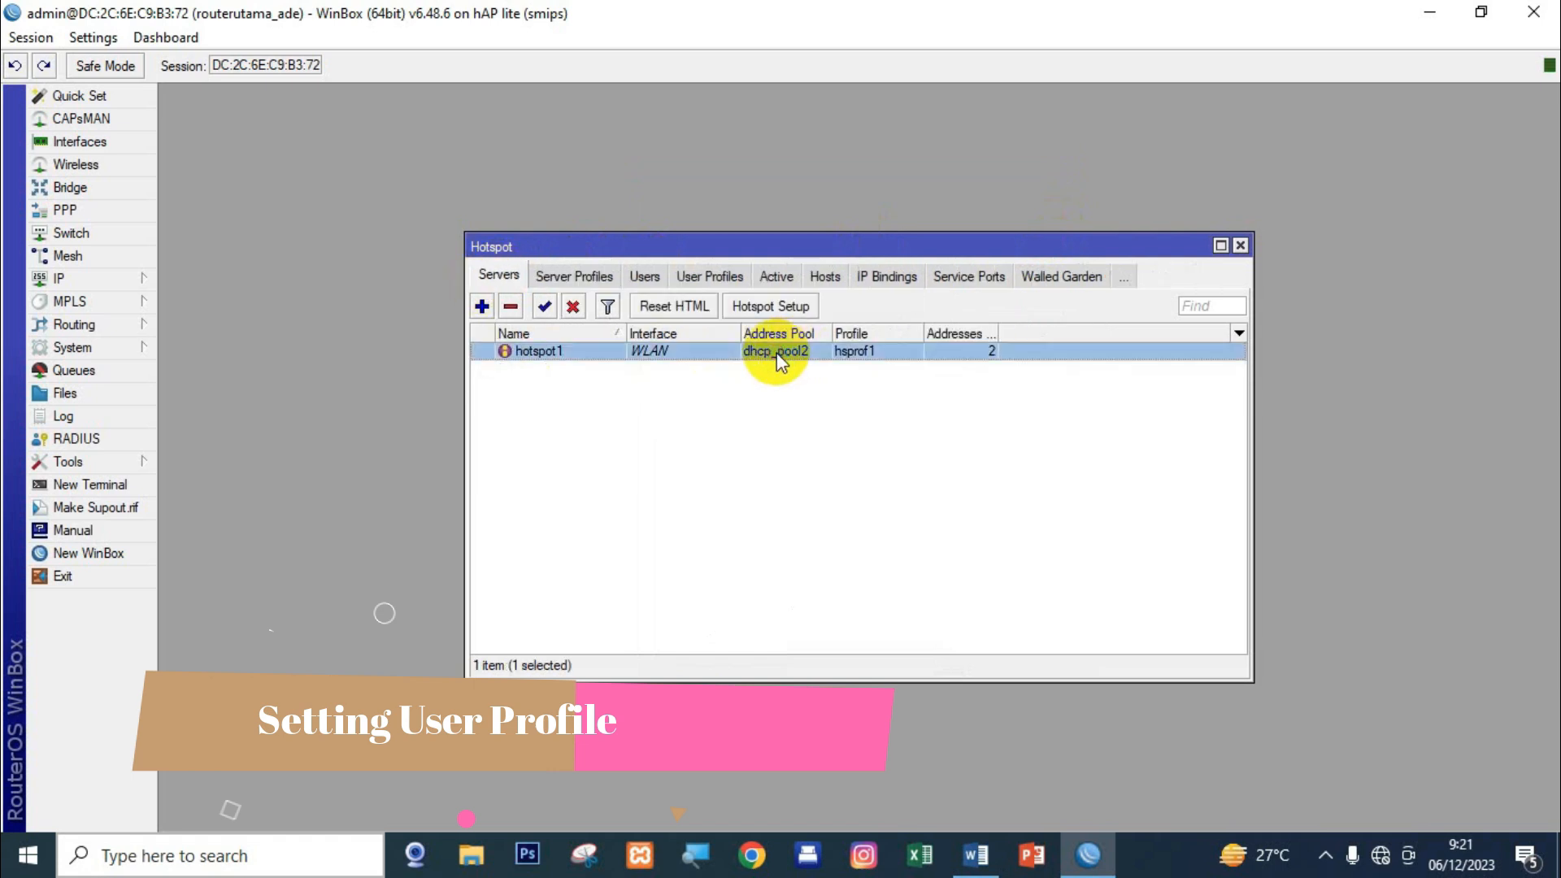
Create user profile kepalasekolah with address pool dhcp_pool2 and a 512k rate limit.
left_click(692, 277)
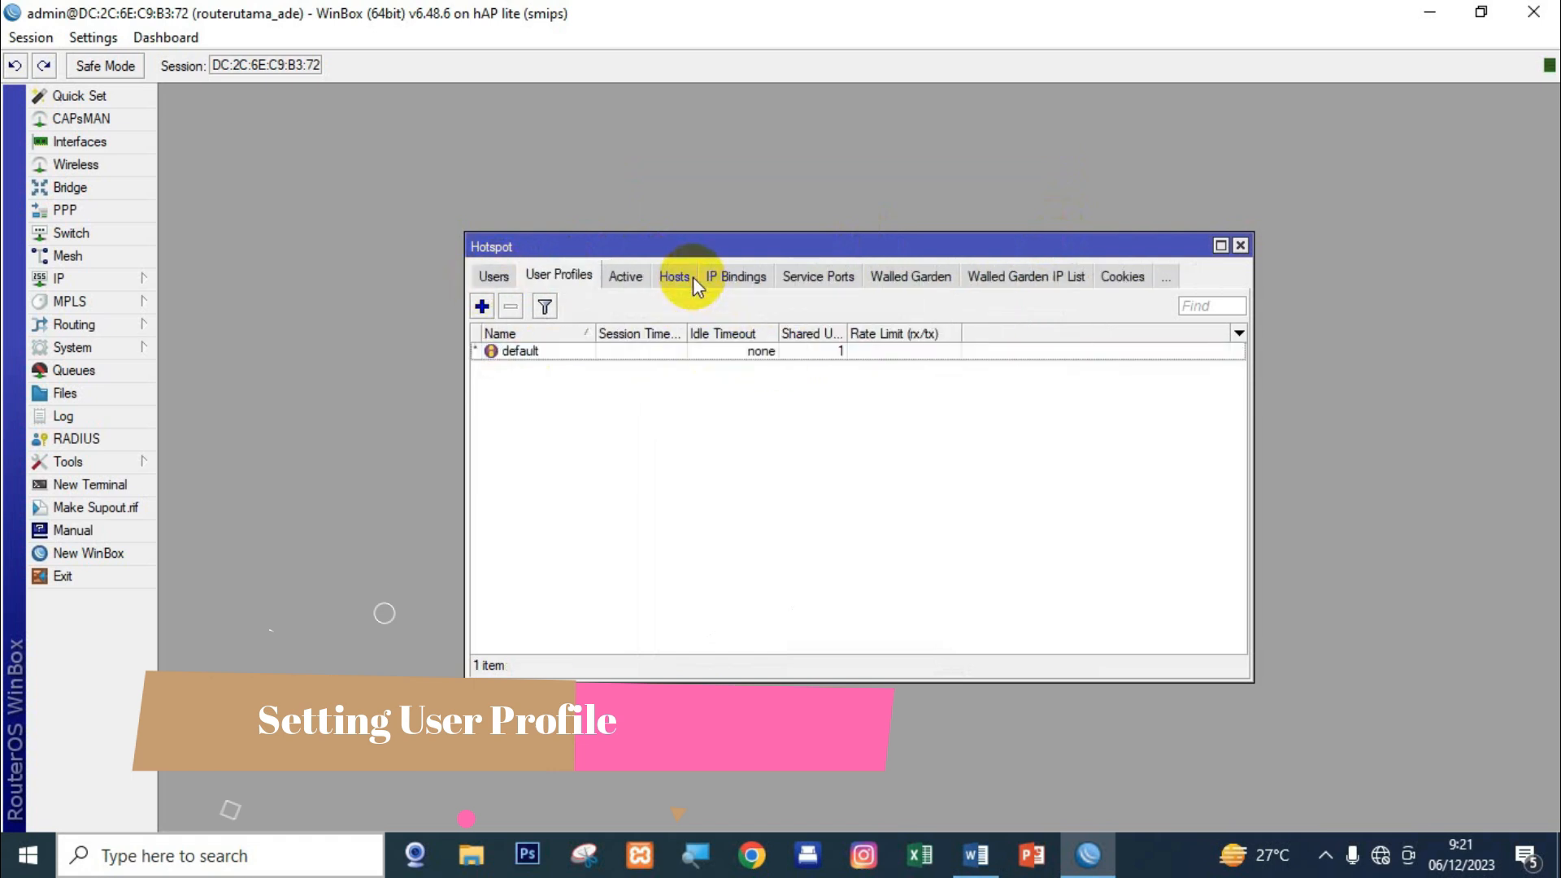
left_click(482, 306)
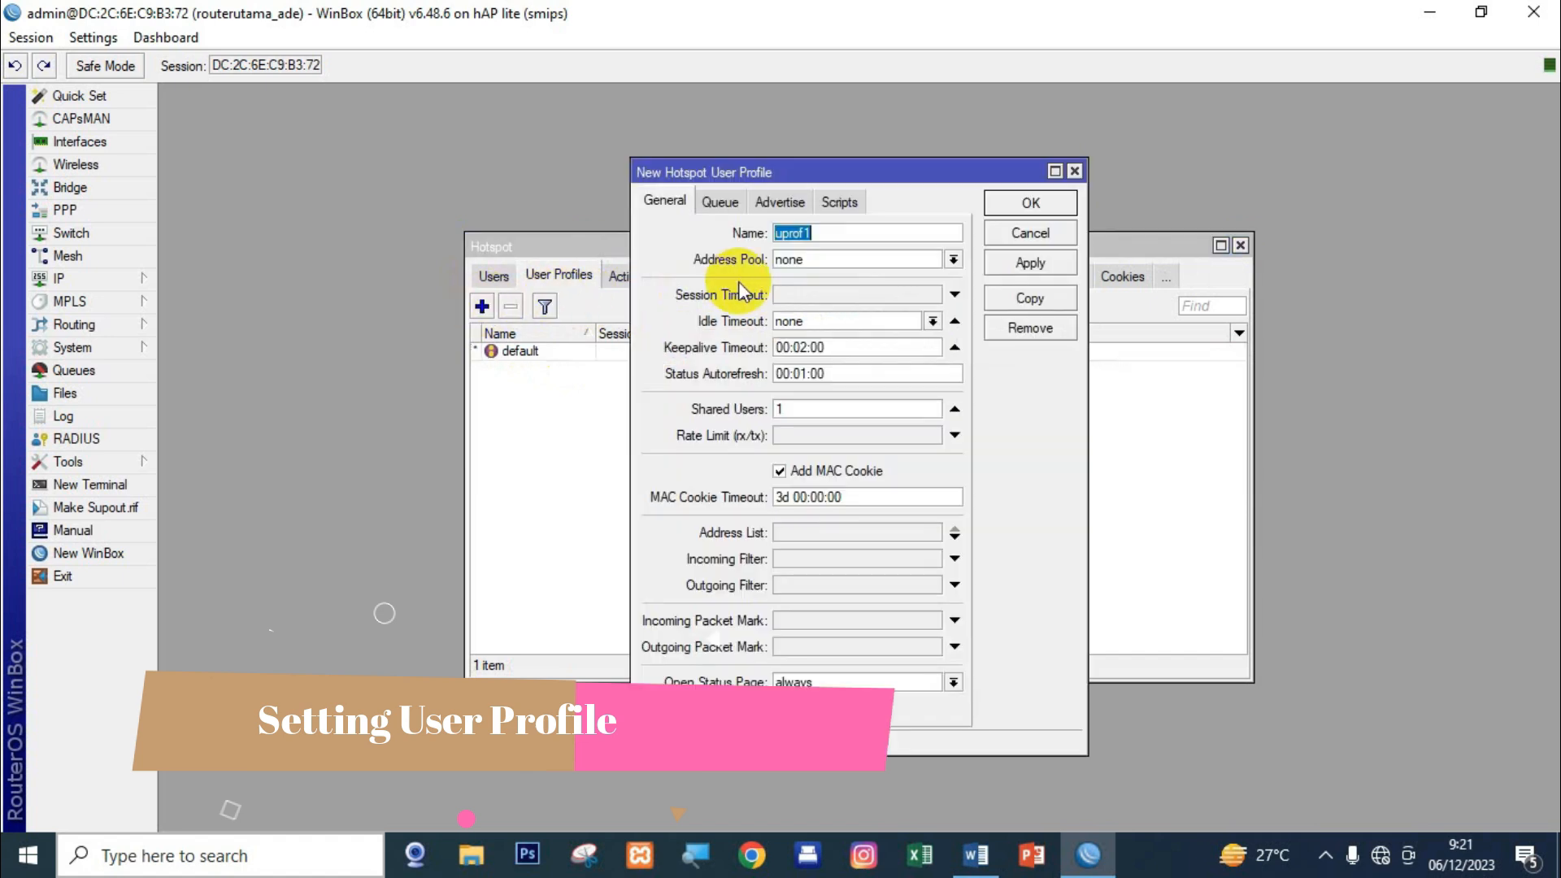
left_click(861, 230)
key("BackSpace")
key("BackSpace")
key("BackSpace")
key("BackSpace")
key("BackSpace")
key("BackSpace")
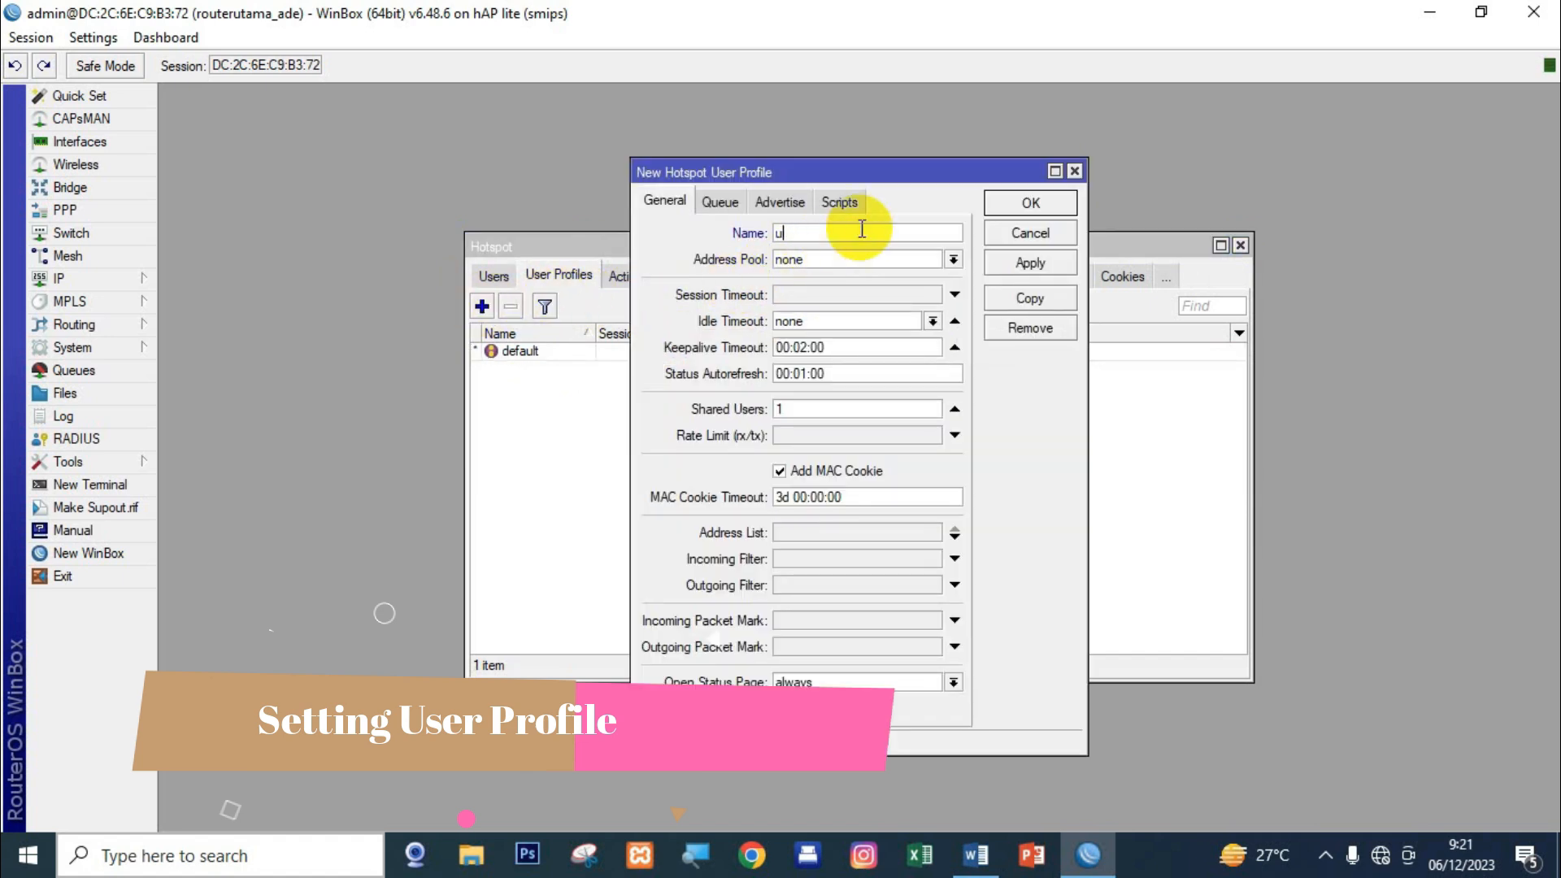
type("kepalasekola h")
left_click(856, 258)
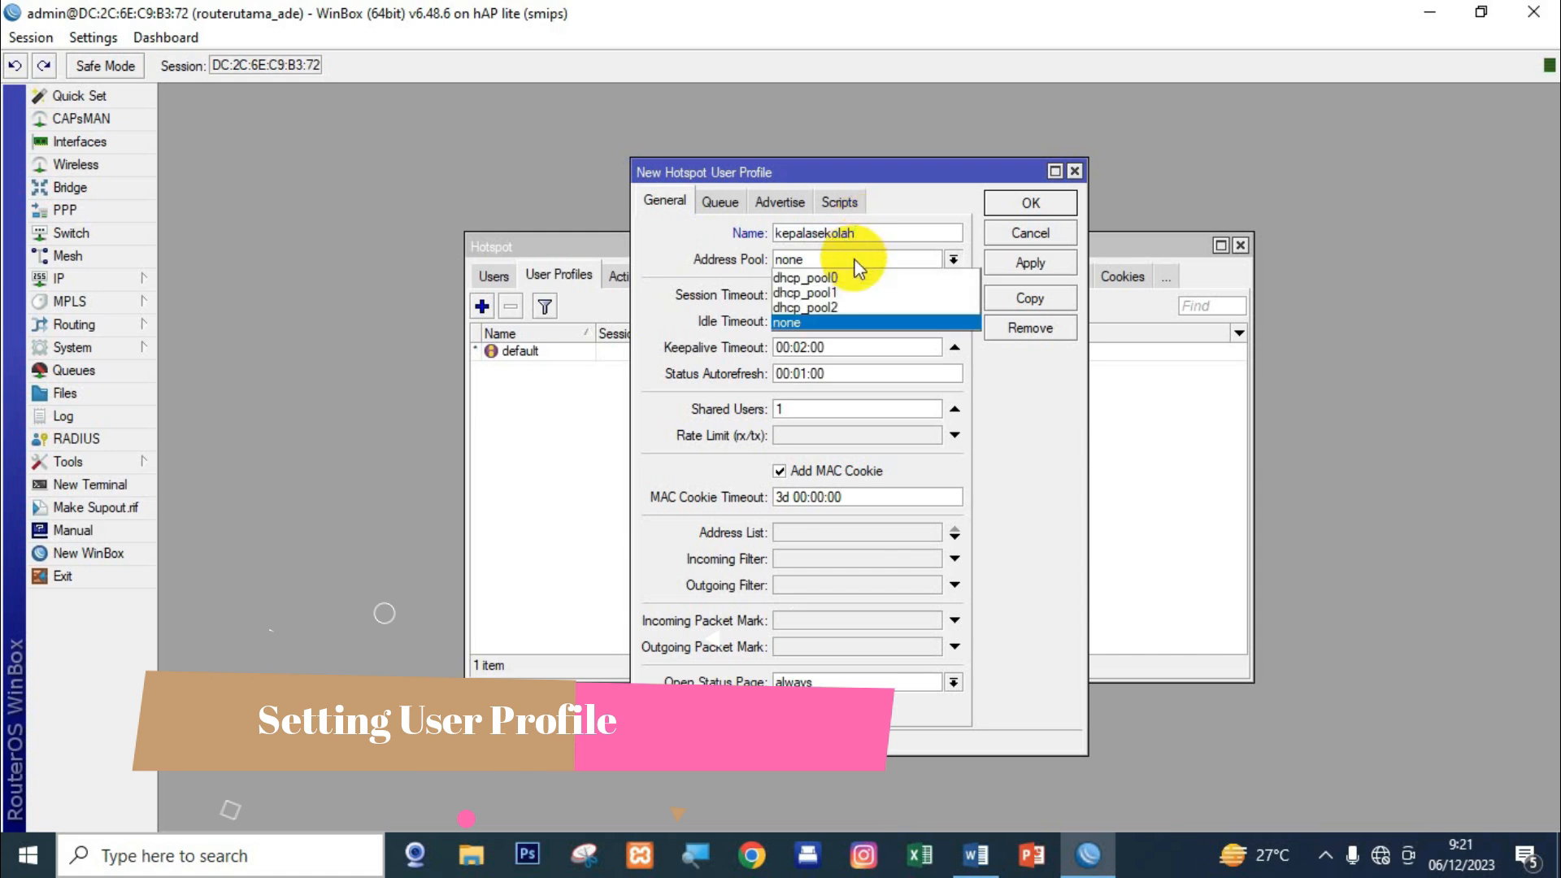
left_click(829, 307)
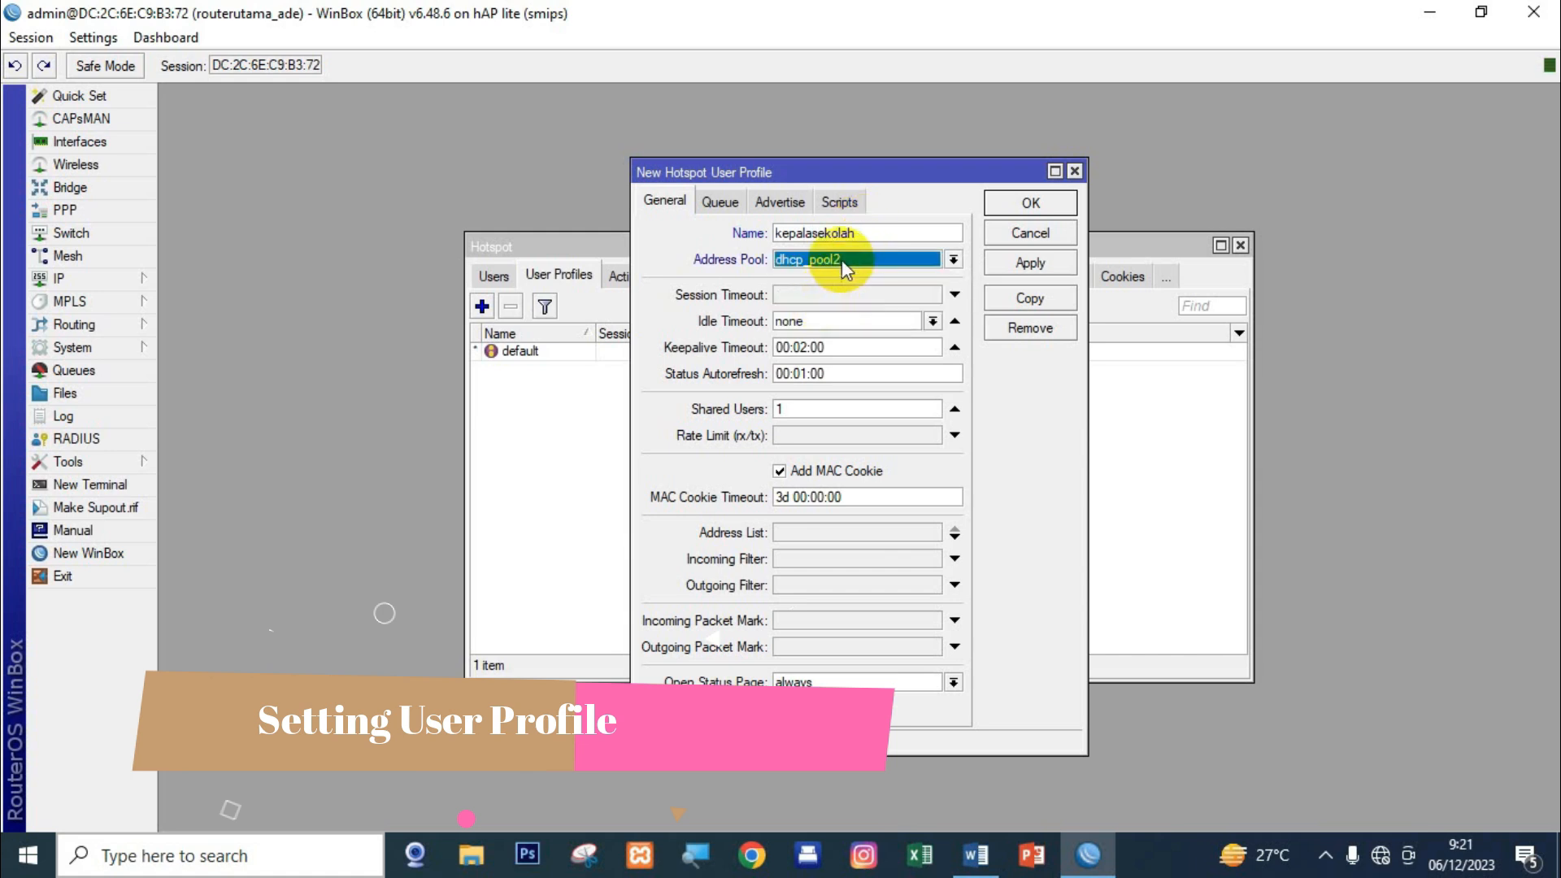
left_click(822, 417)
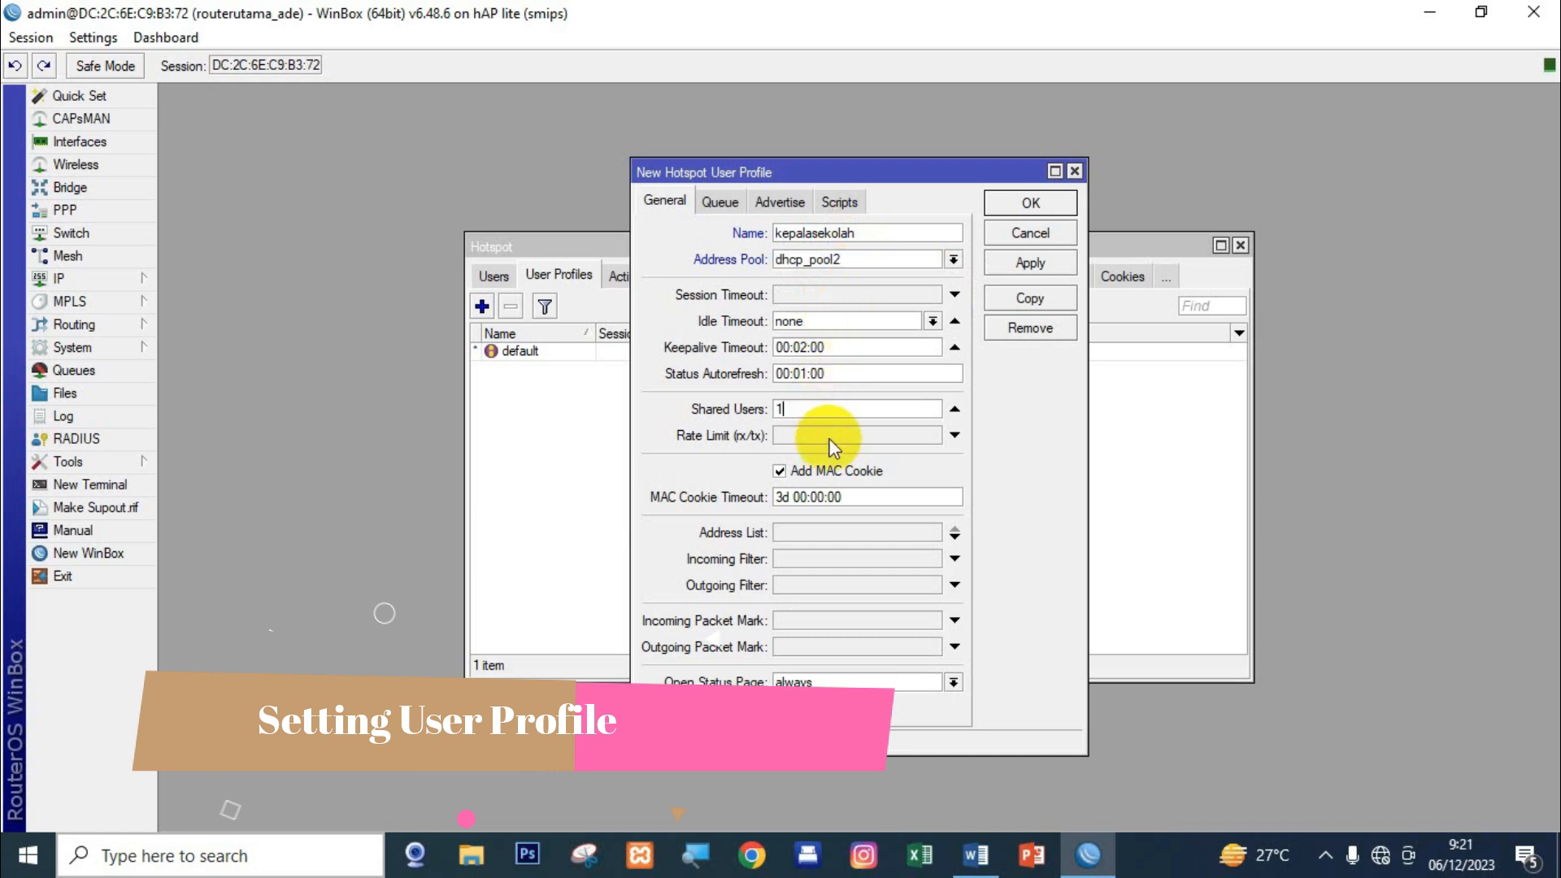
left_click(831, 437)
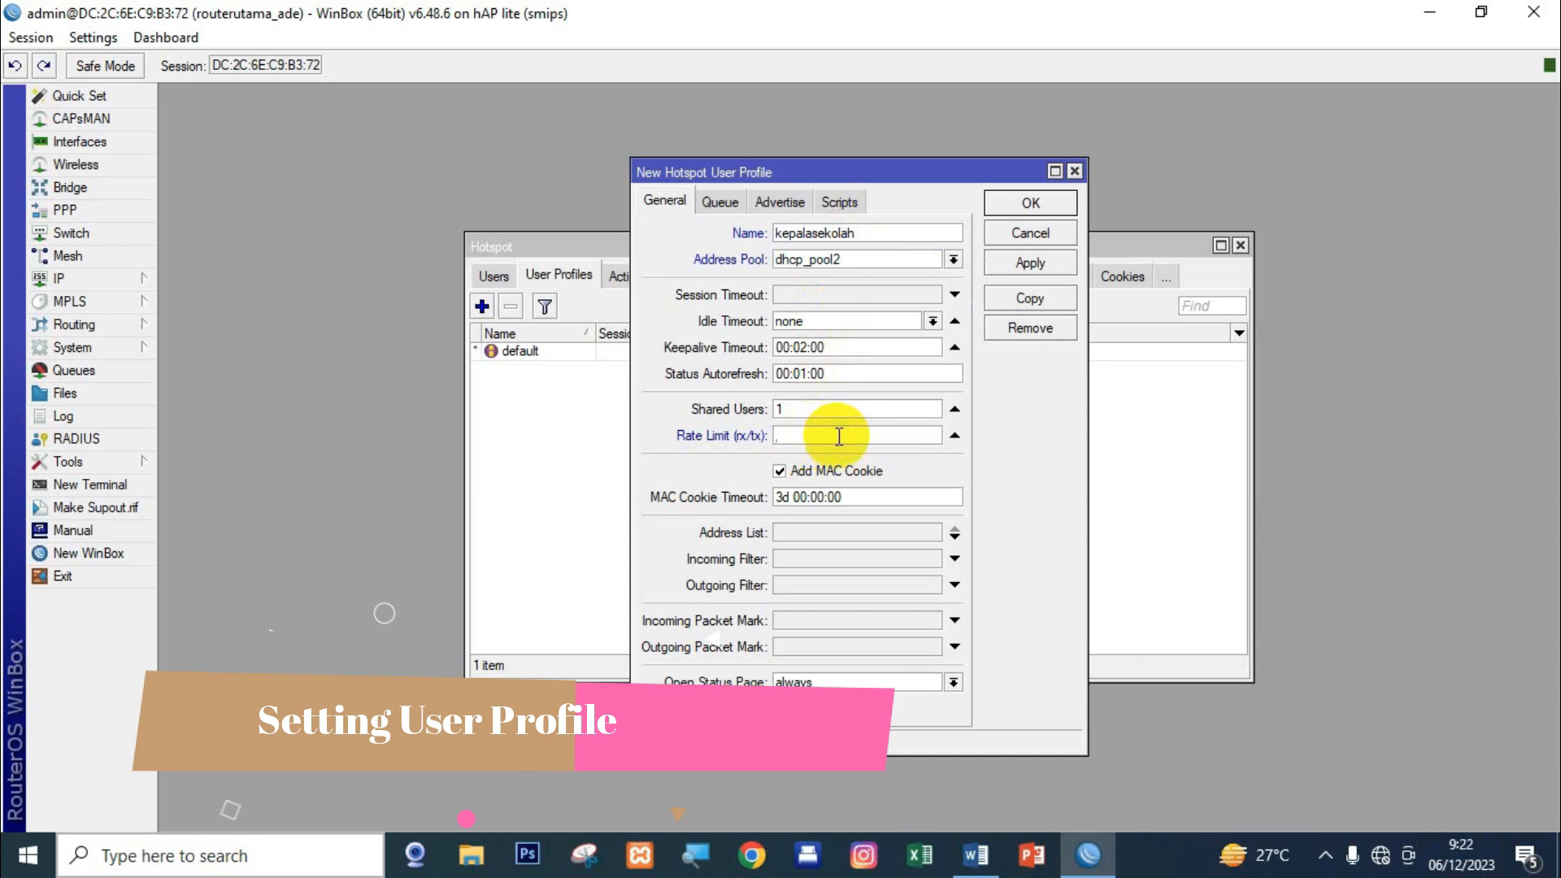
type("512k/512k")
left_click(1026, 262)
left_click(1022, 213)
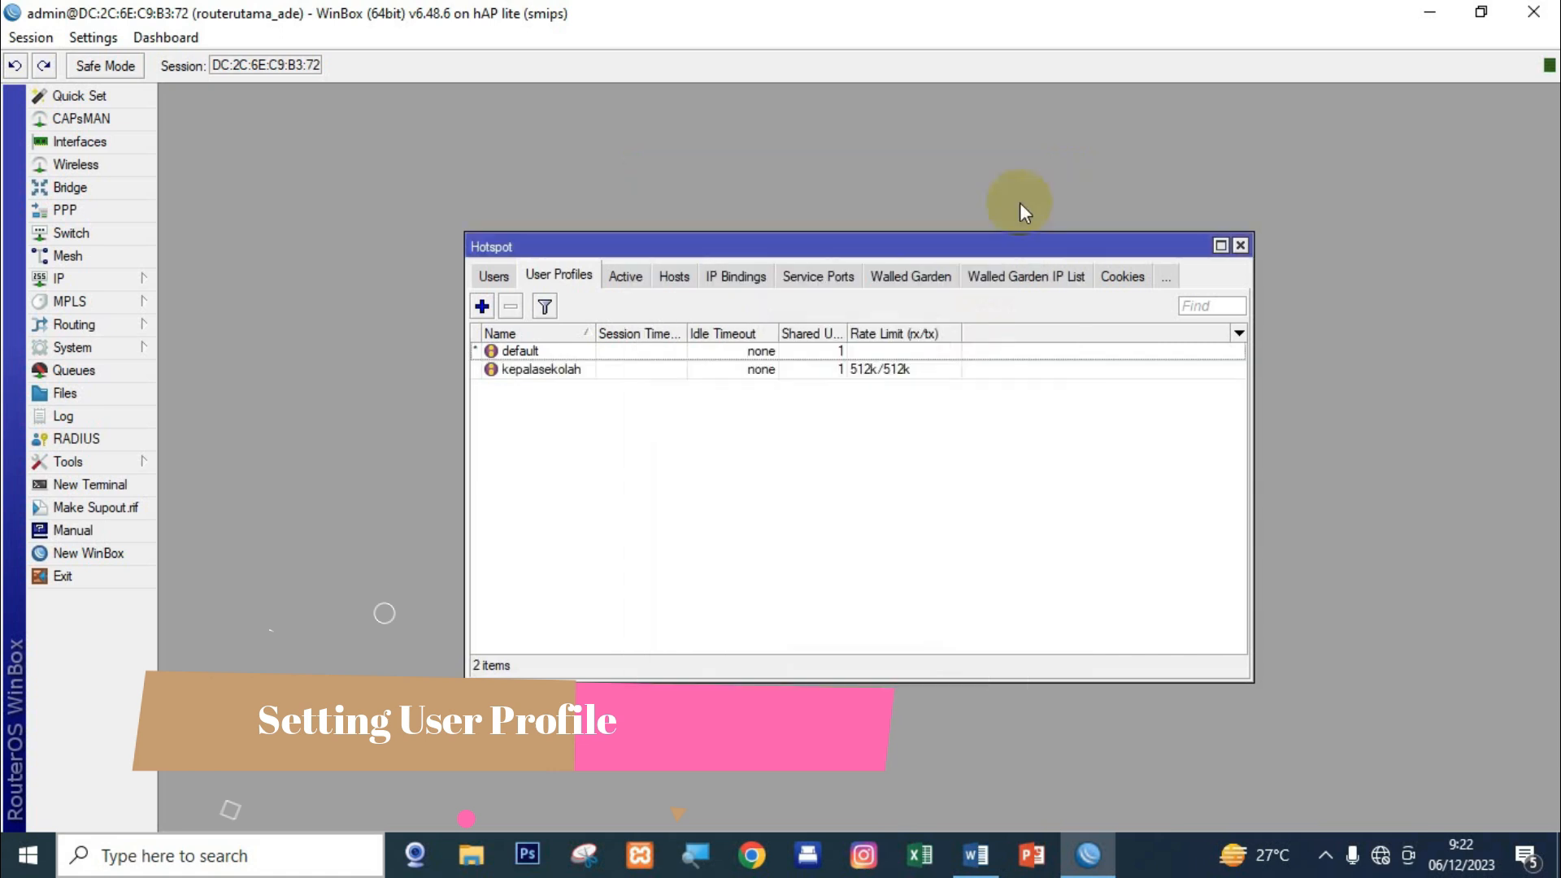
Create user profile guru on dhcp_pool2 with a 256k/256k rate limit.
left_click(483, 307)
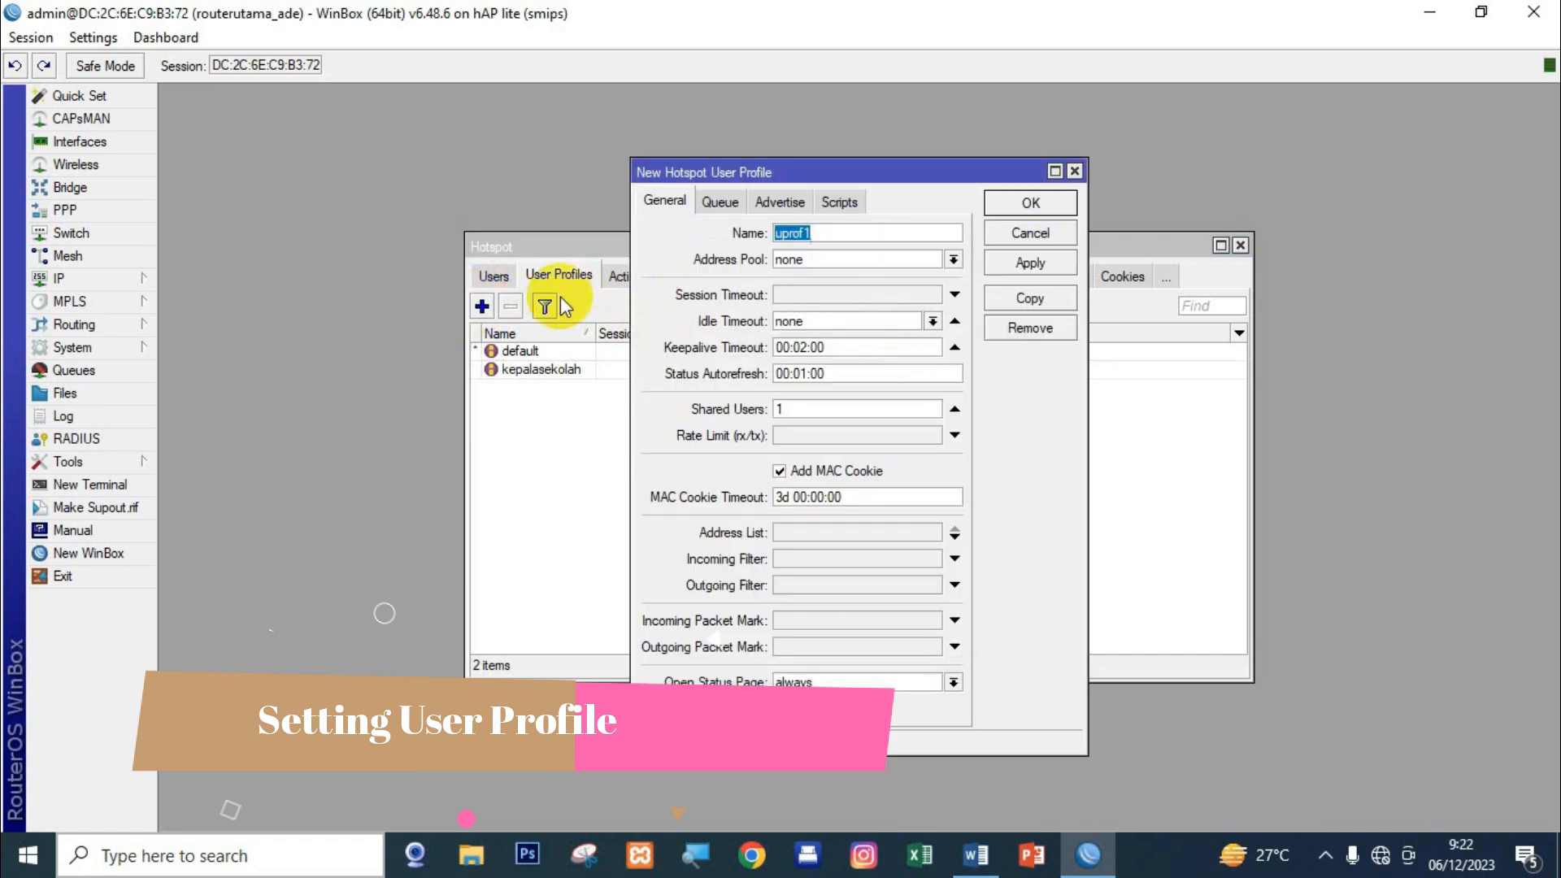
type("guru")
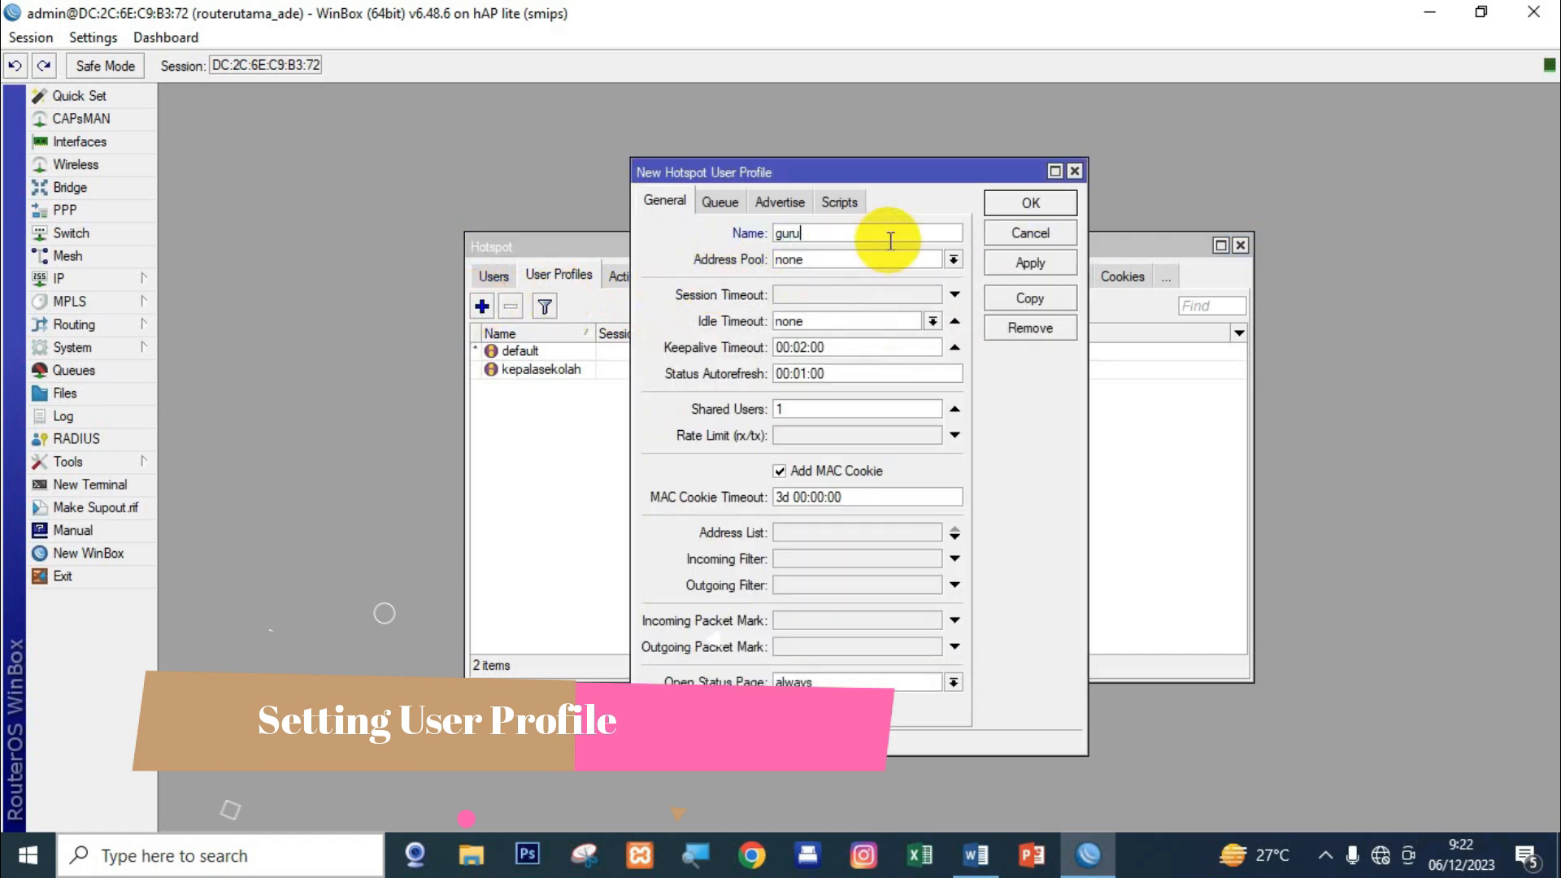
left_click(803, 264)
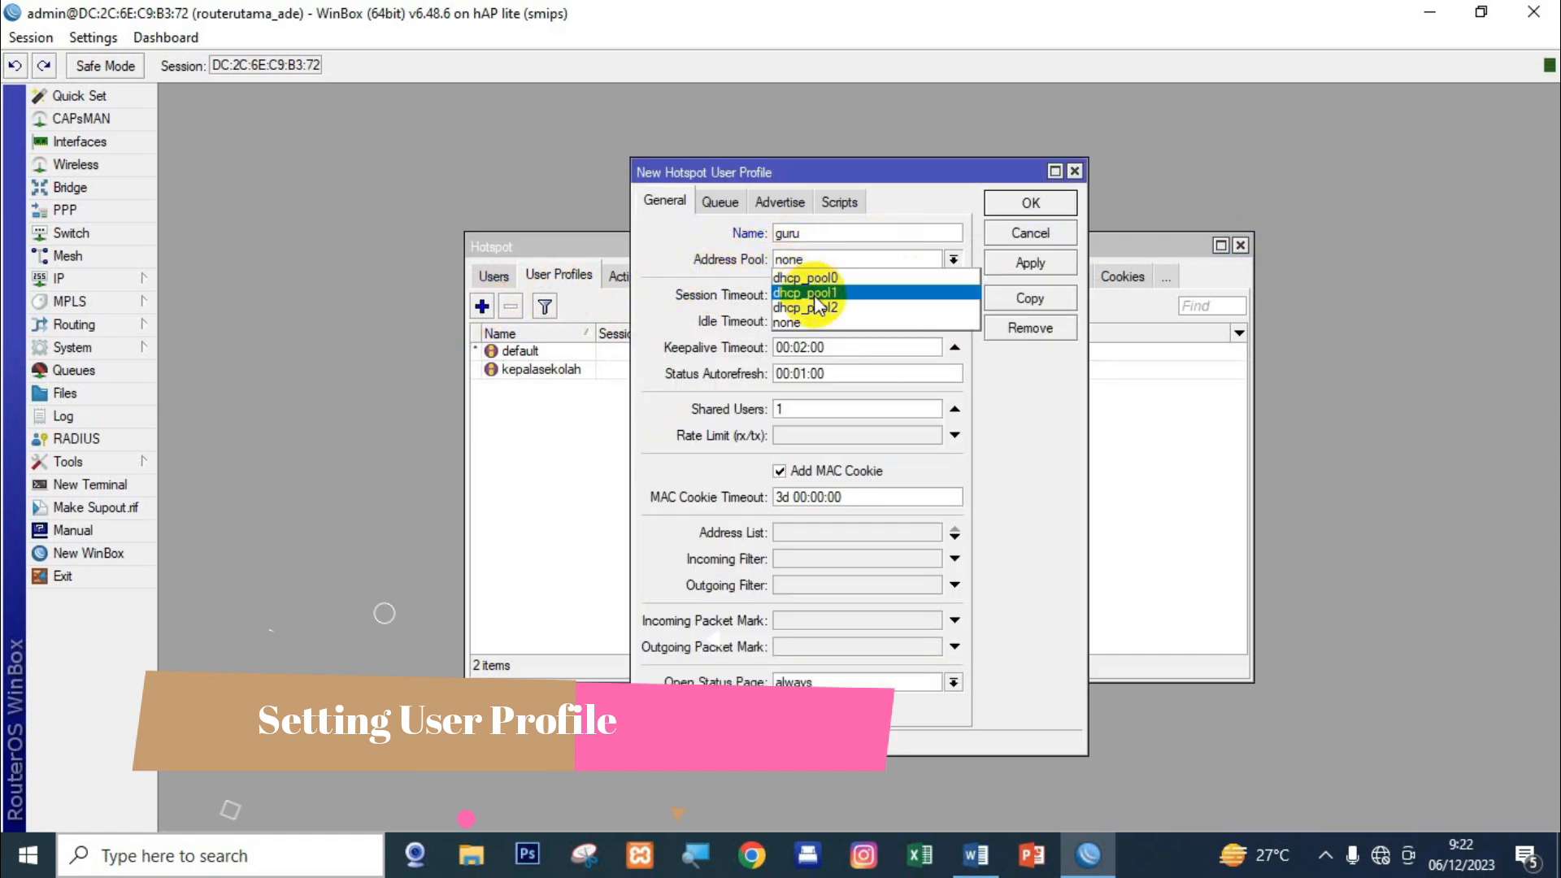
left_click(815, 307)
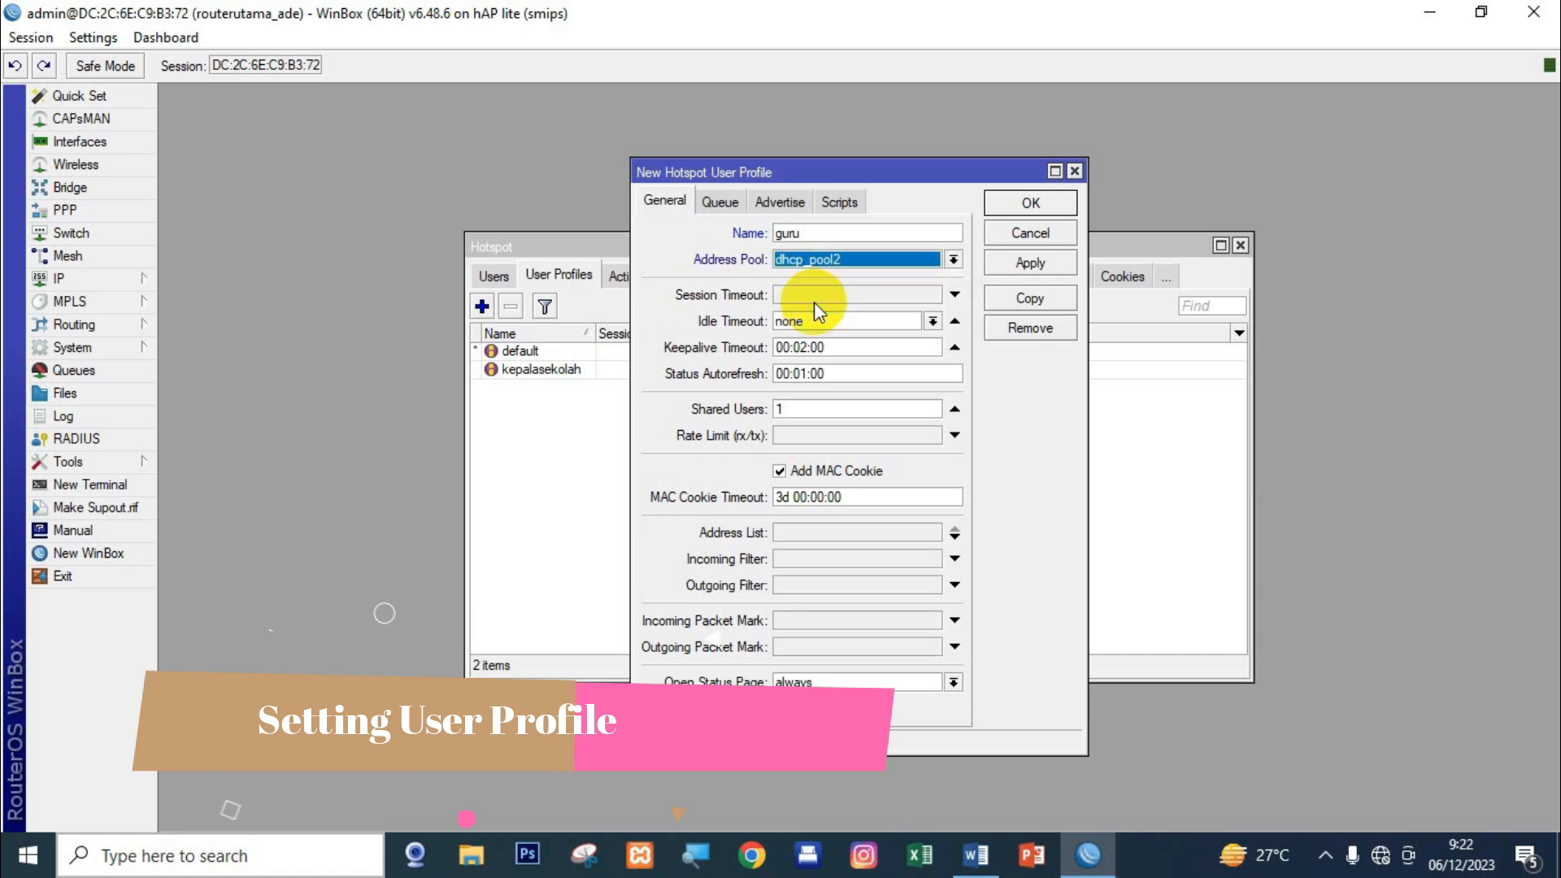
left_click(812, 410)
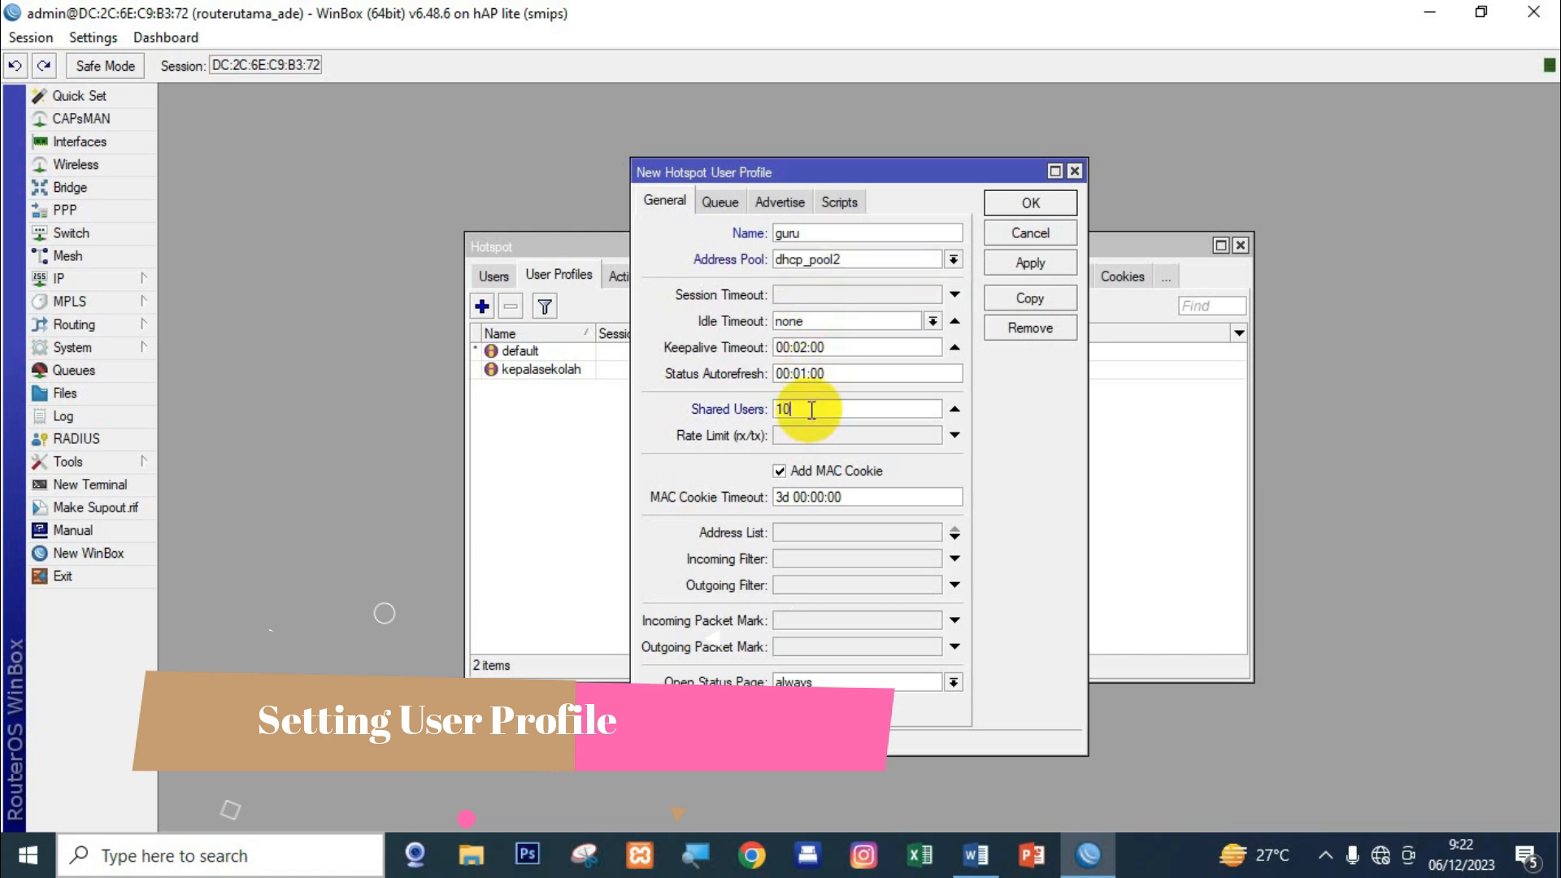
left_click(819, 436)
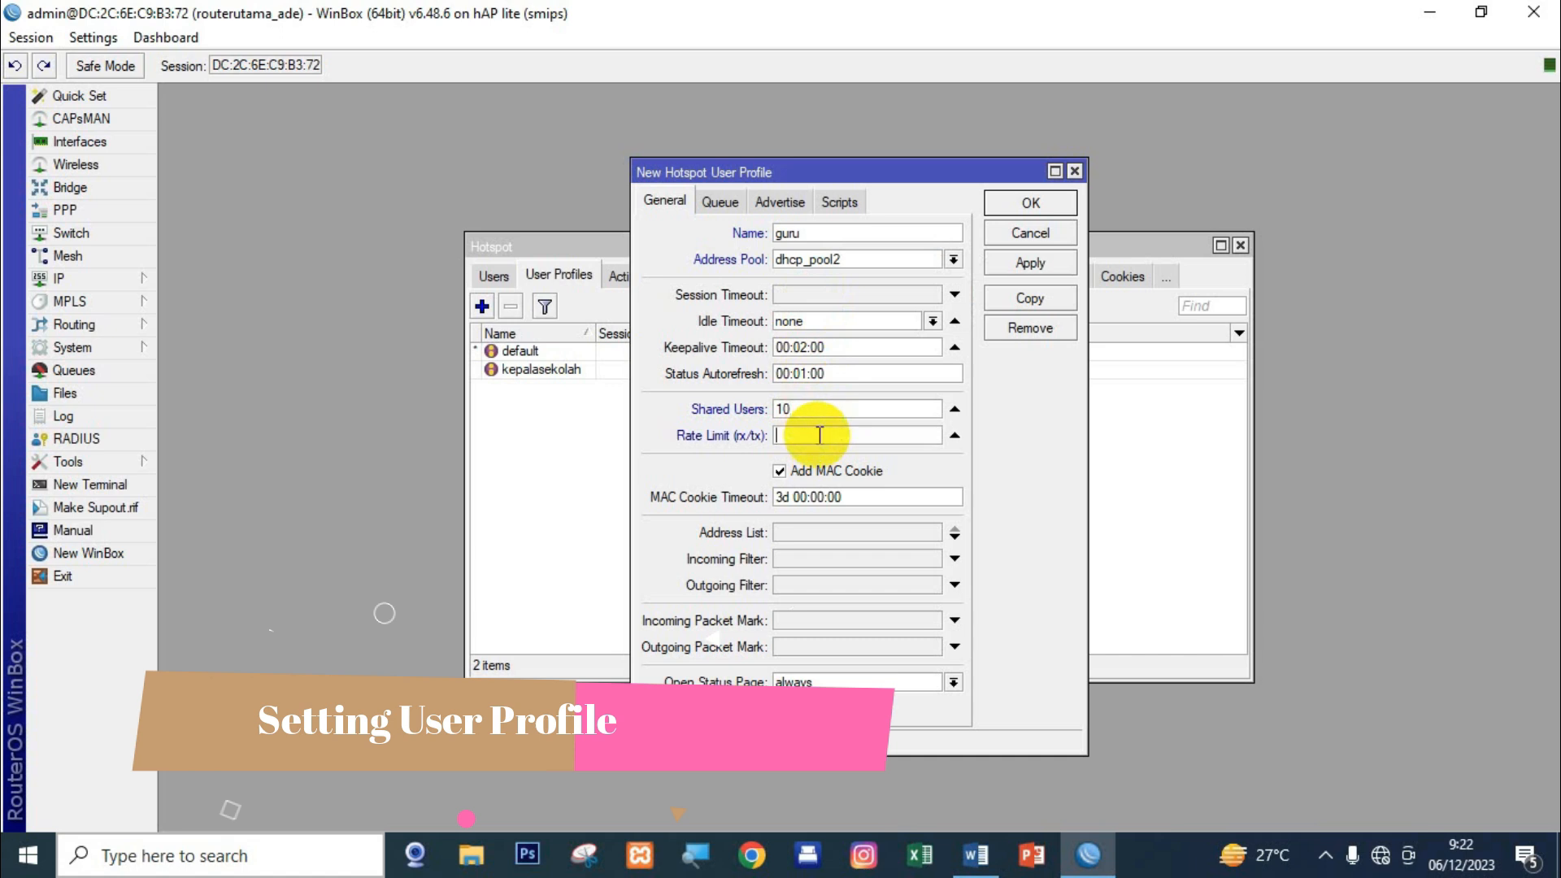
type("256k/256")
left_click(1040, 261)
left_click(1043, 205)
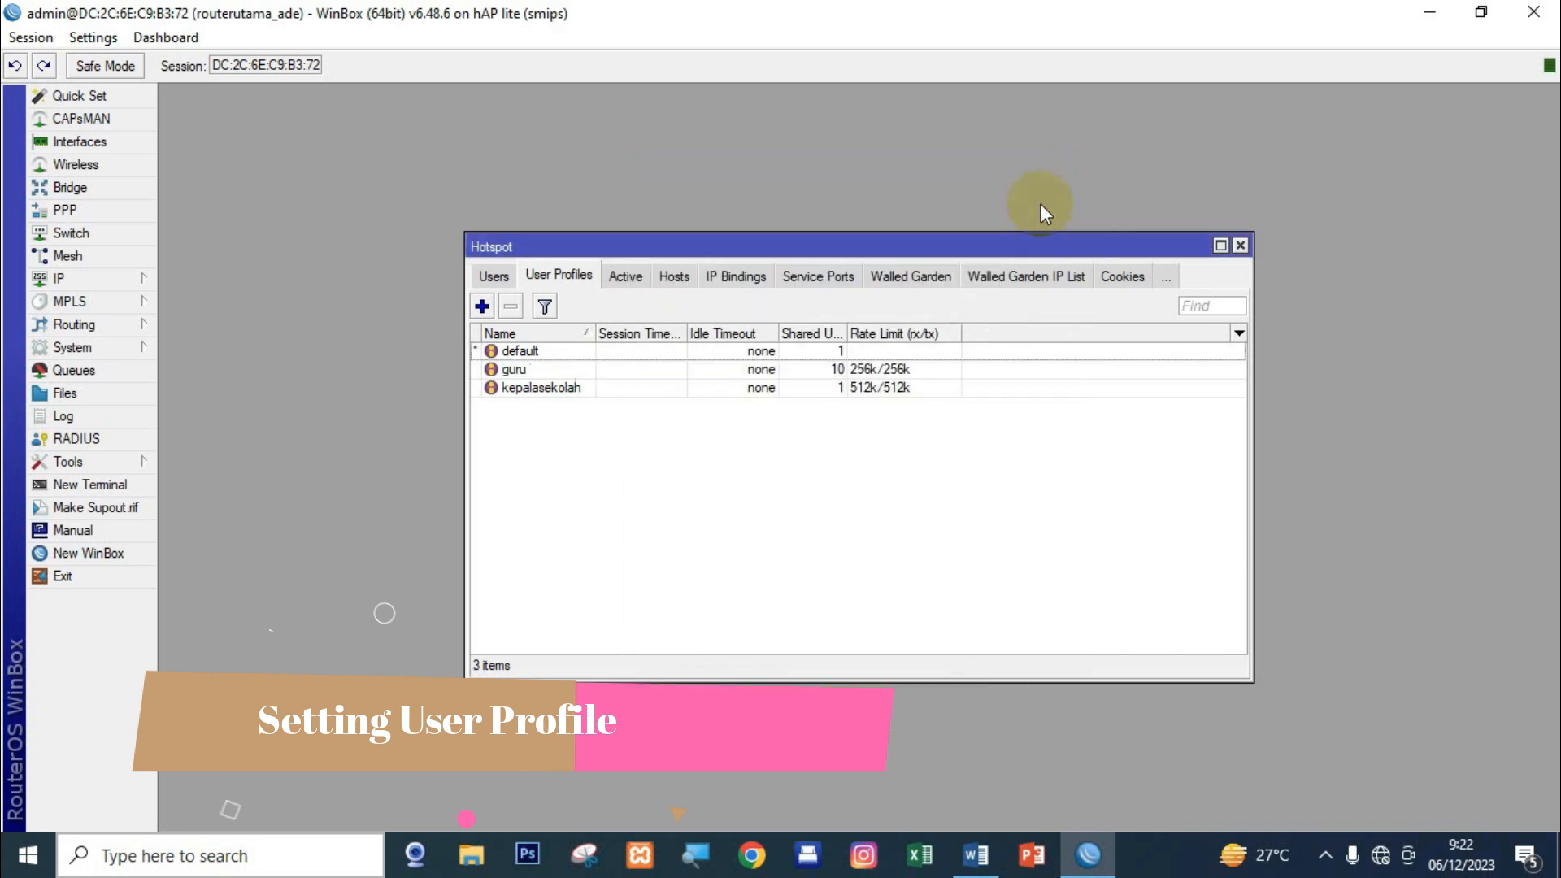
Create user profile siswa on dhcp_pool2 with 10 shared users and a 128k/128 rate limit.
left_click(481, 306)
type("siswa")
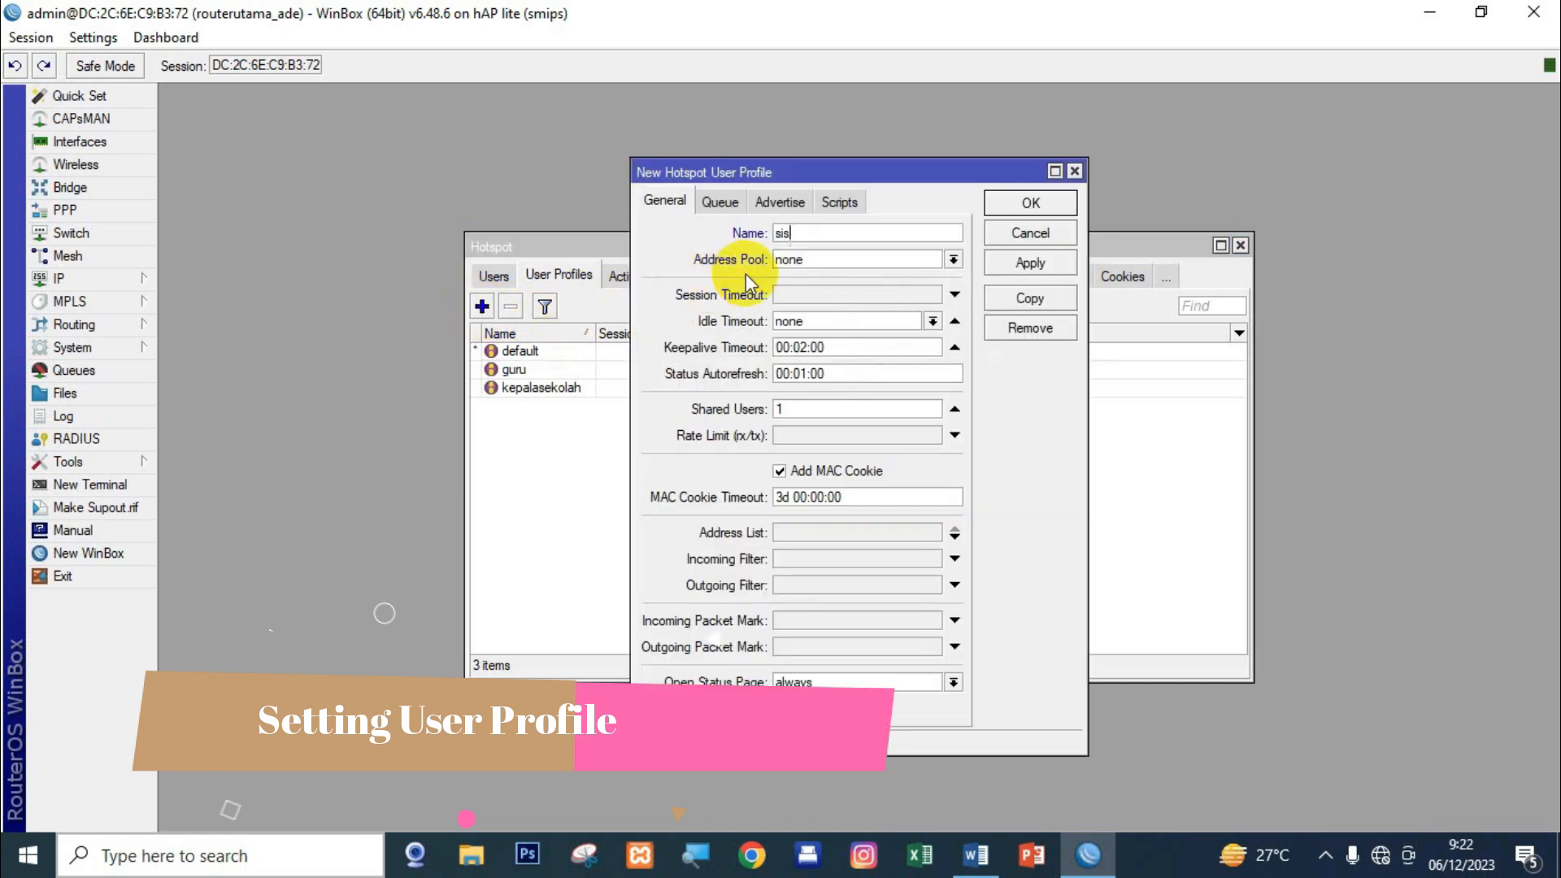
left_click(821, 259)
left_click(837, 316)
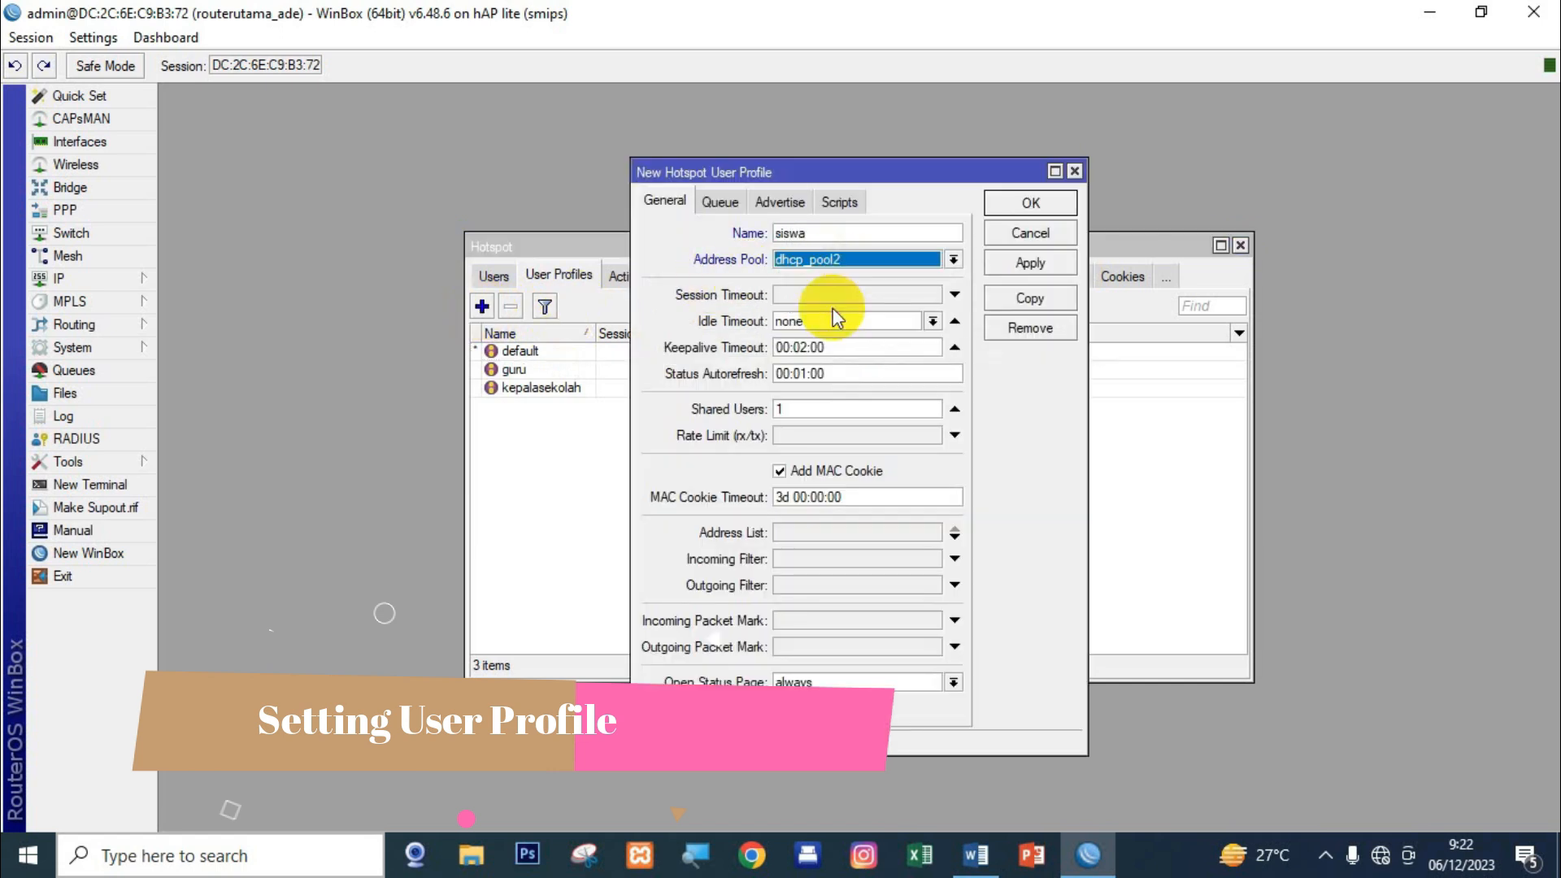
left_click(830, 410)
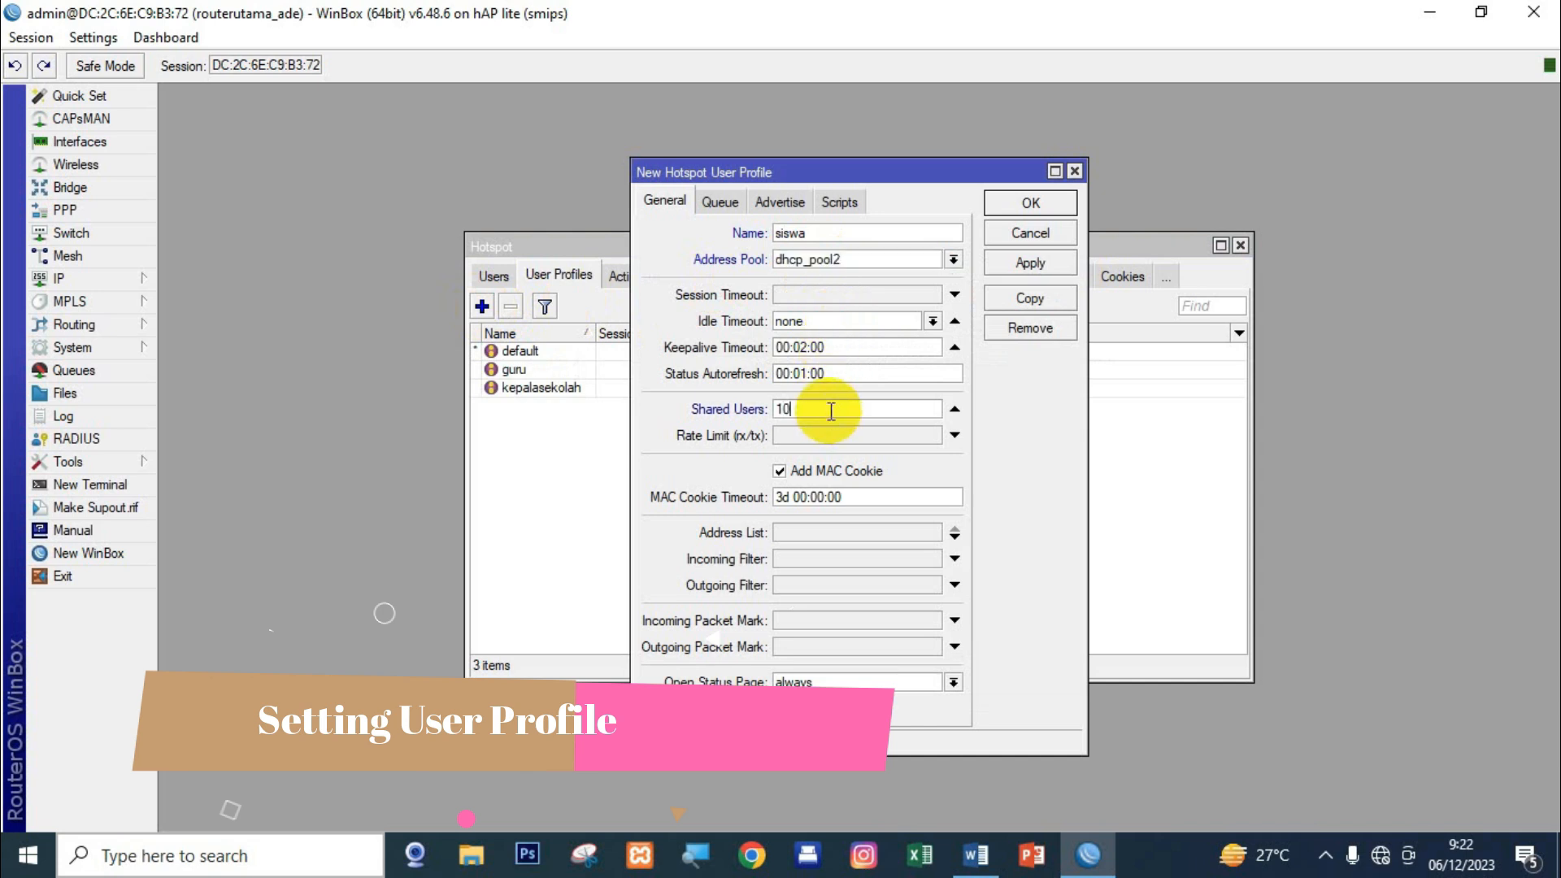
type("0")
left_click(831, 431)
type("12")
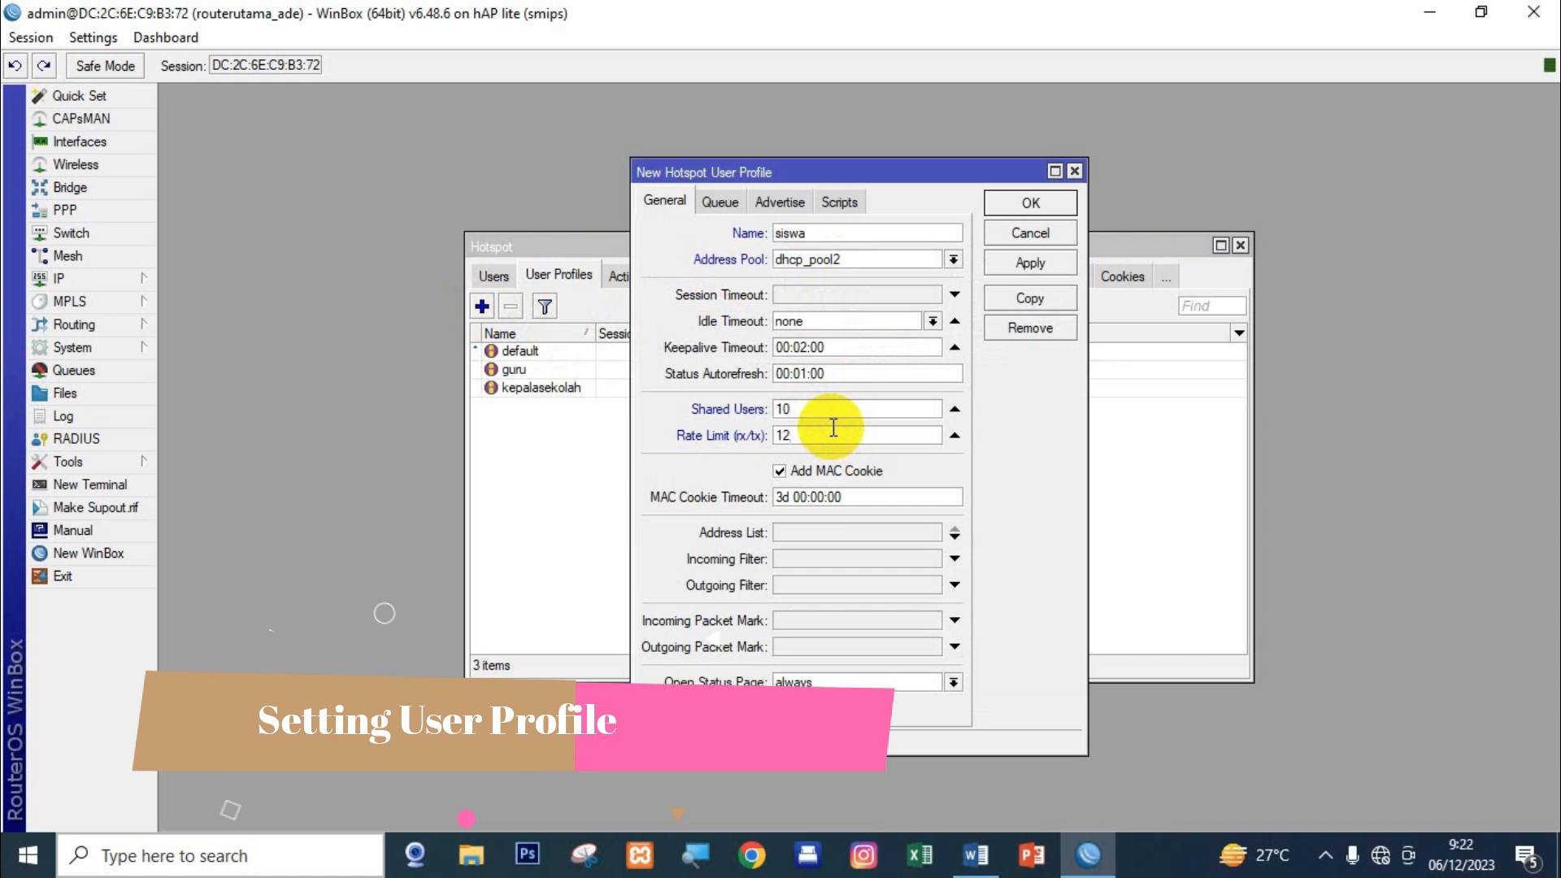
type("8k/128")
left_click(1047, 201)
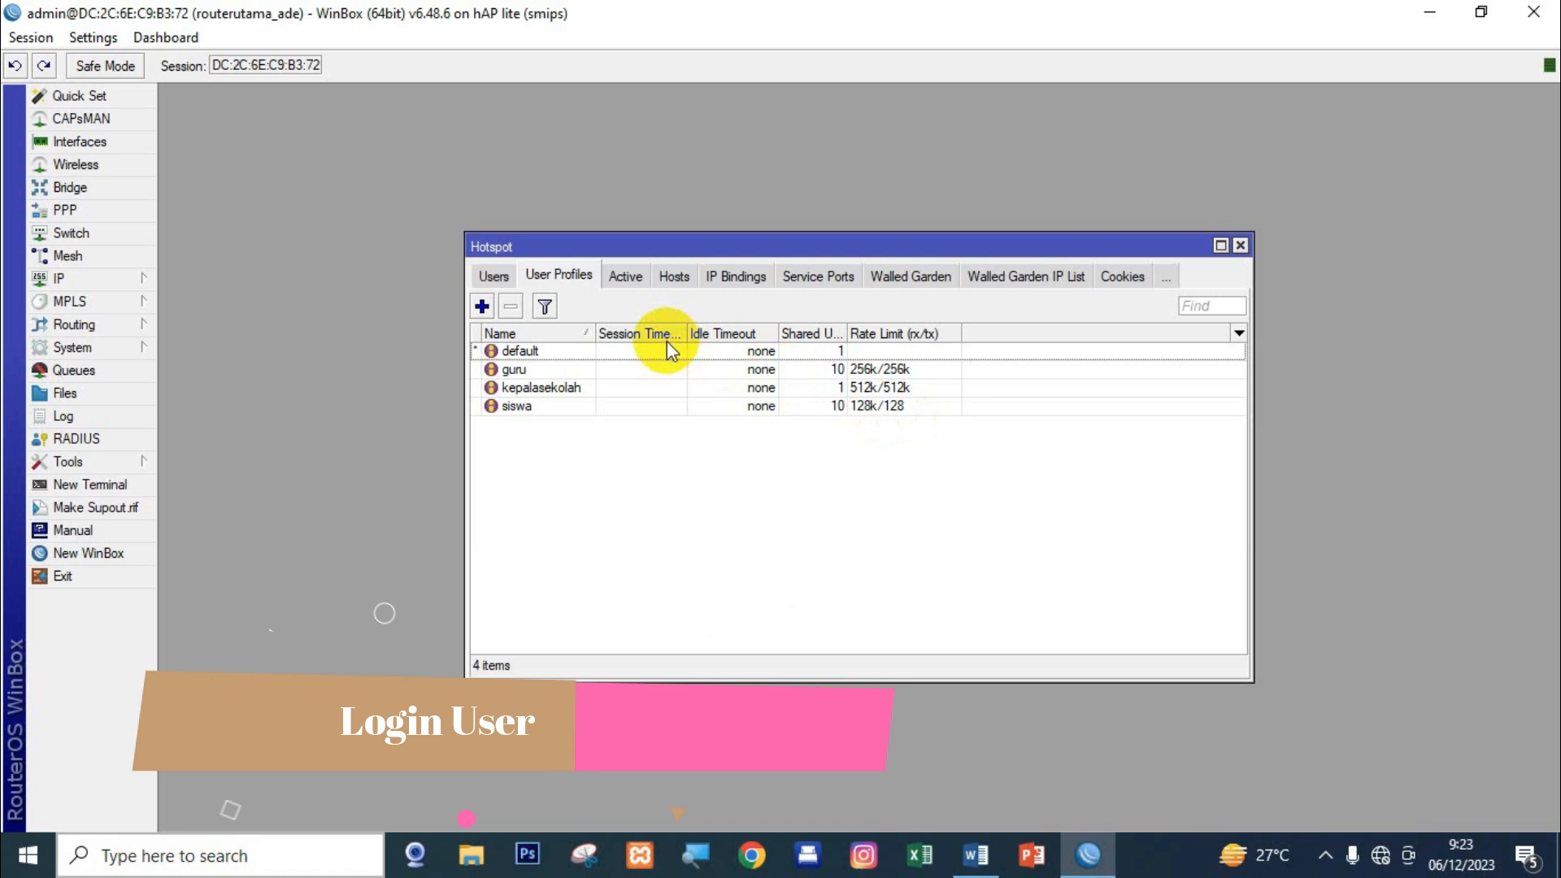
Create hotspot user siswa with a password, assigned to the siswa profile.
left_click(494, 276)
left_click(481, 307)
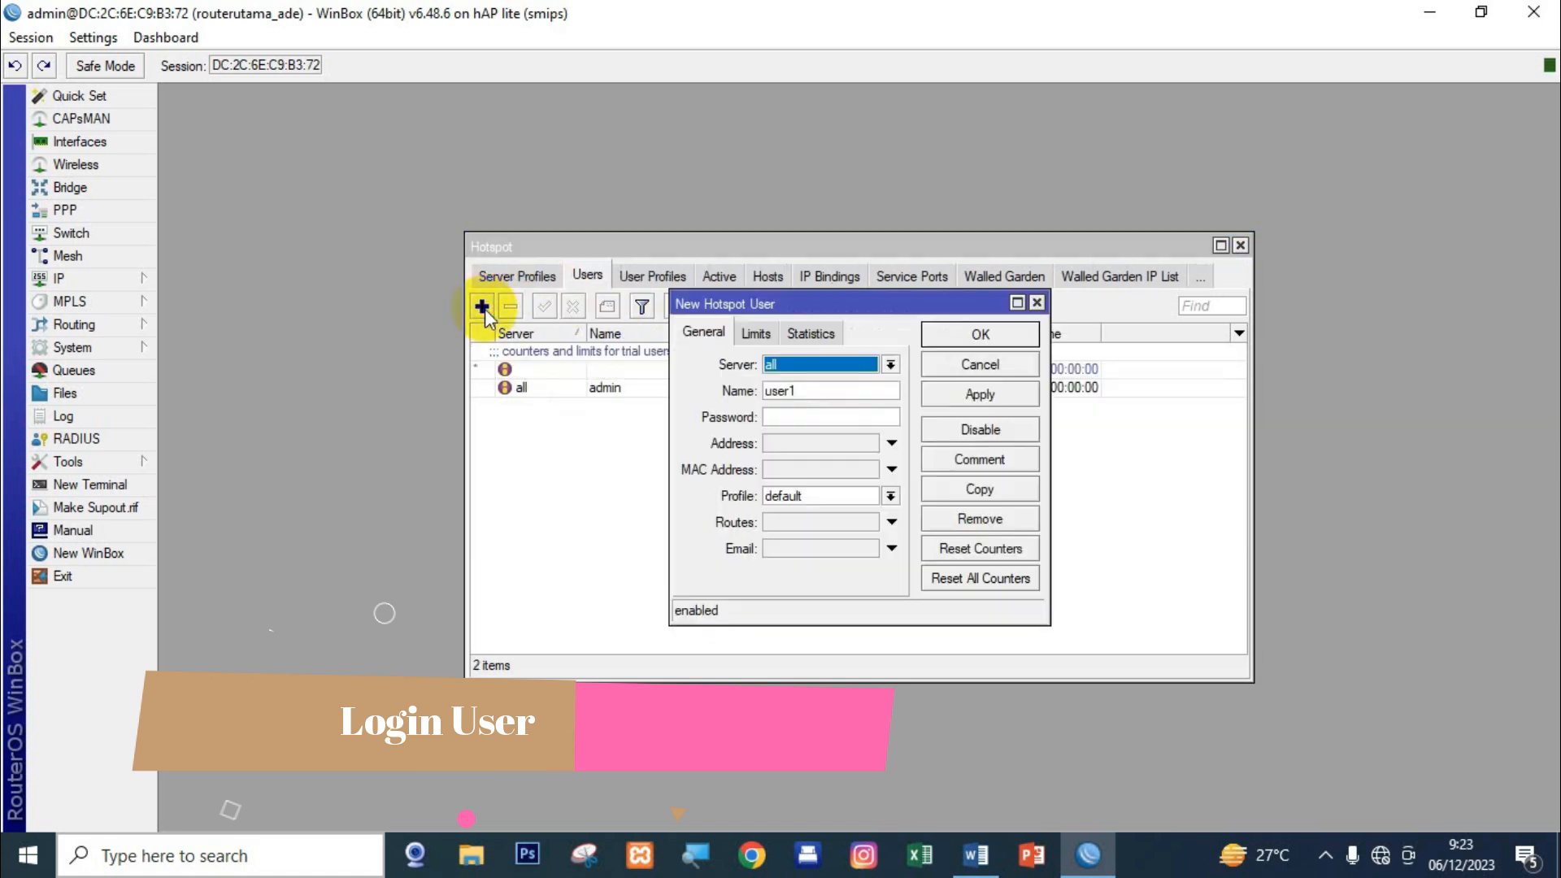
double_click(833, 387)
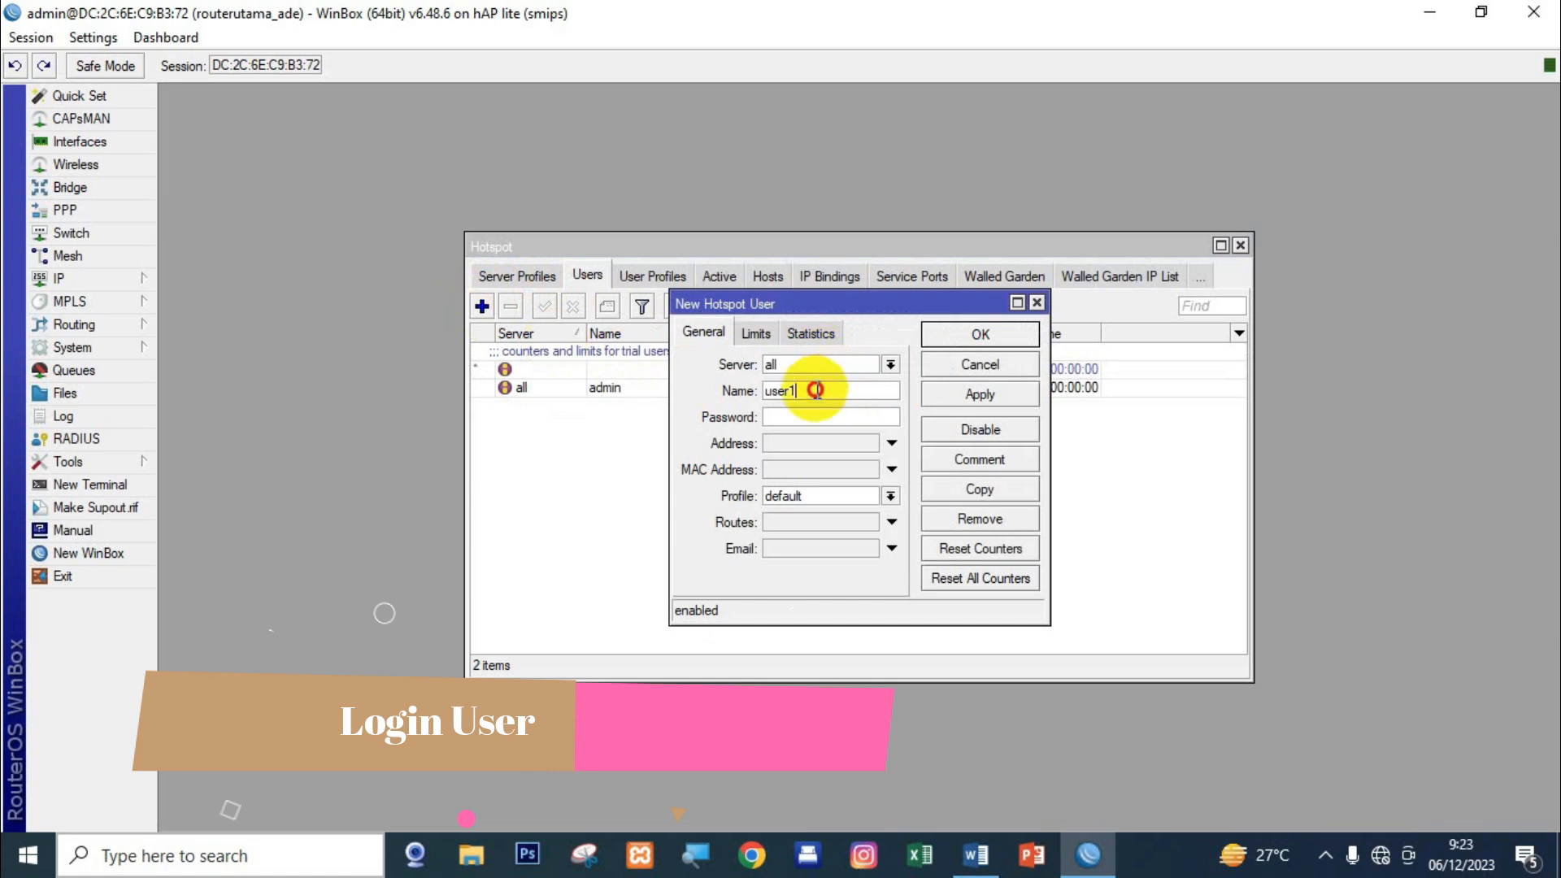
type("siswa")
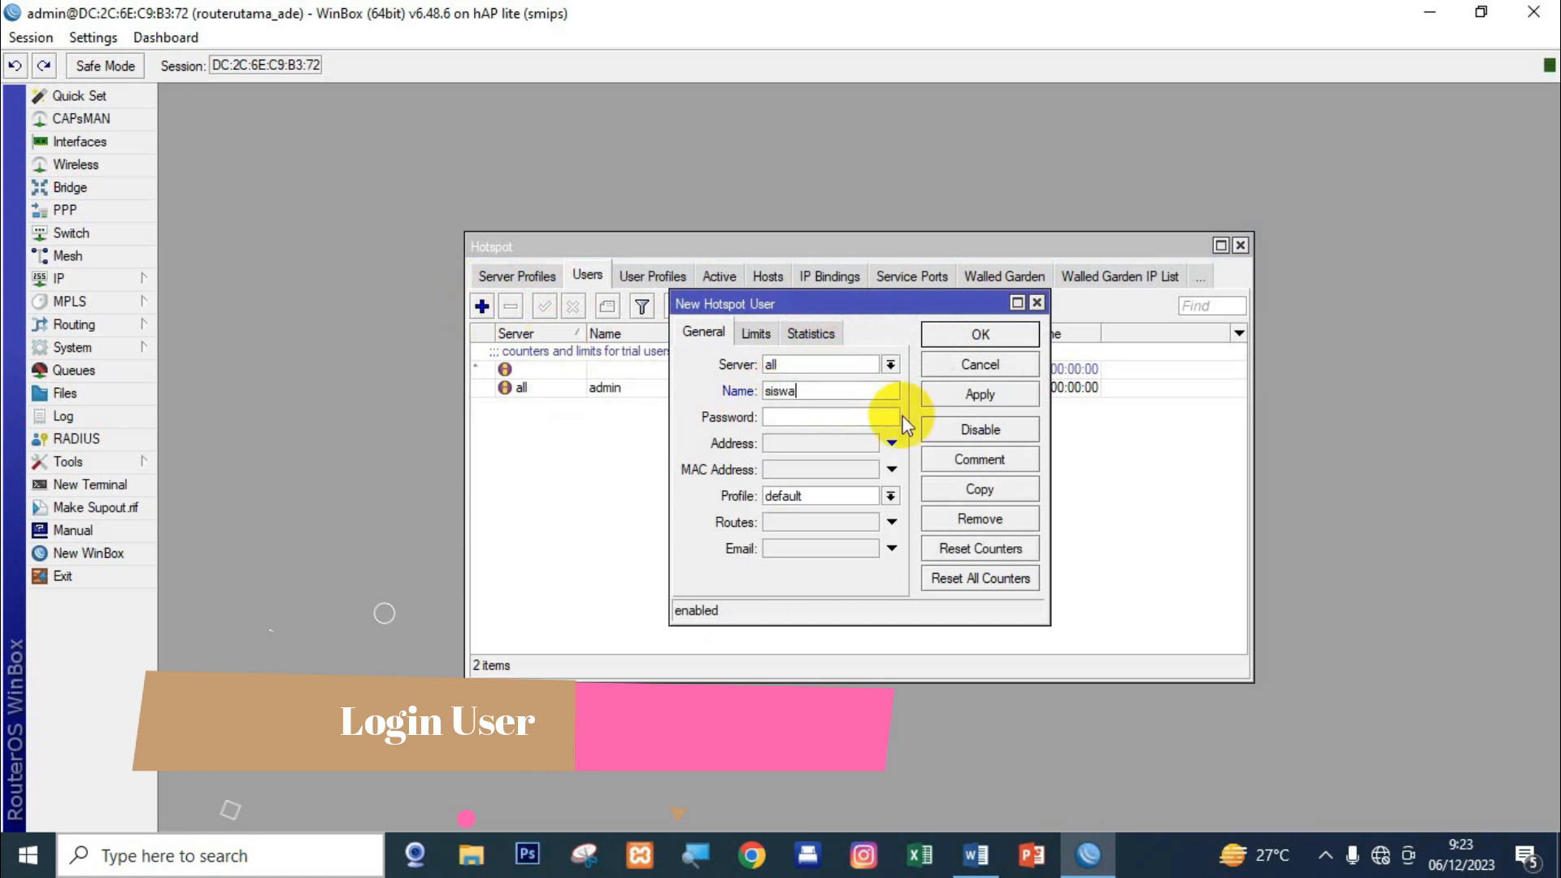
left_click(870, 416)
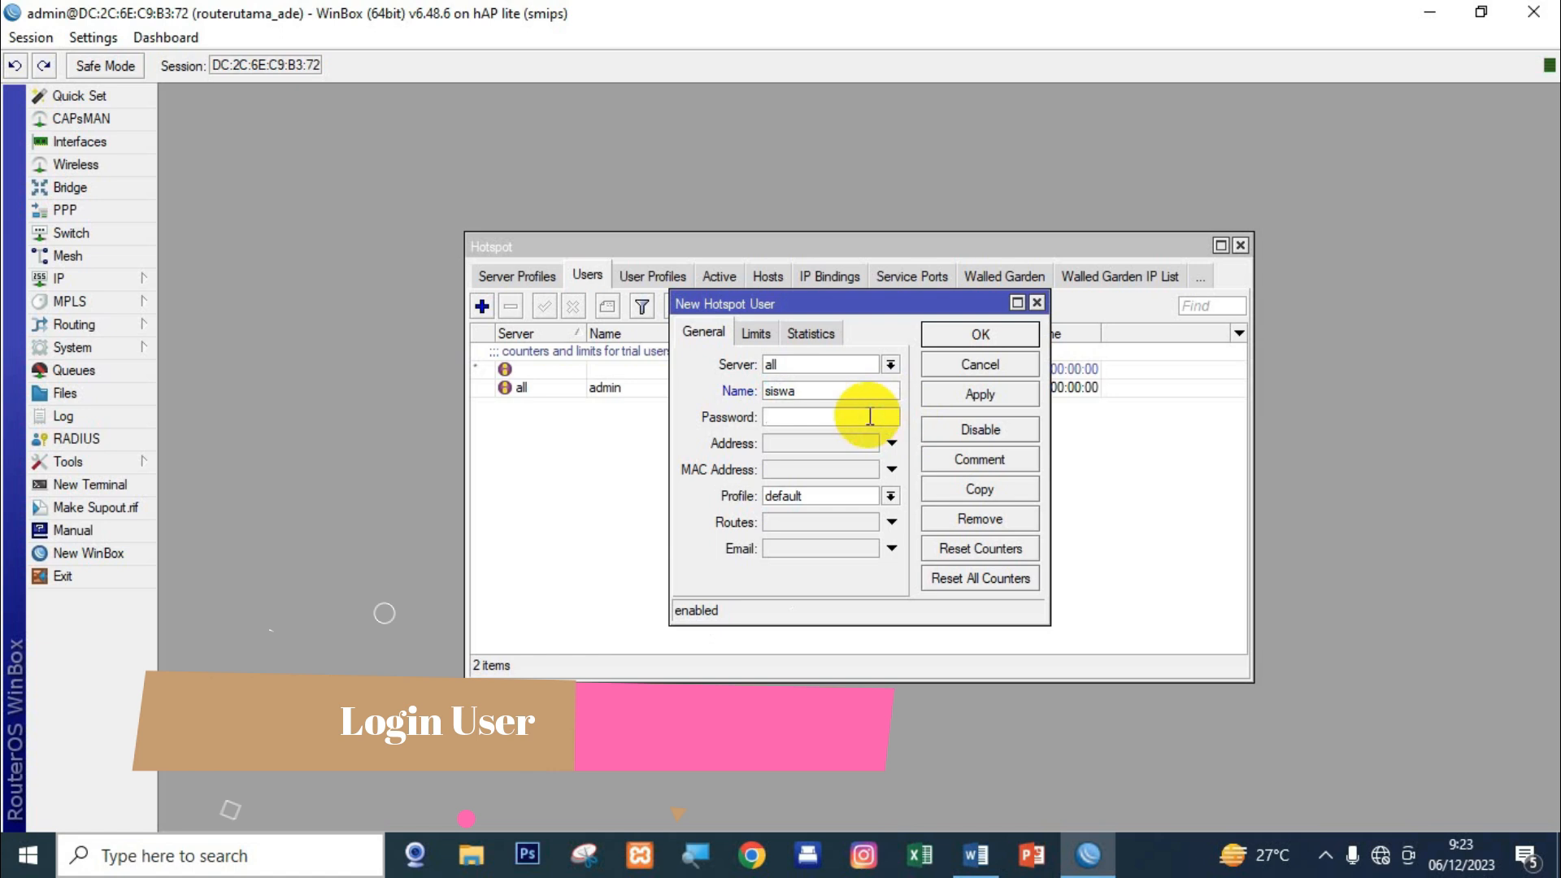
type("***")
left_click(803, 497)
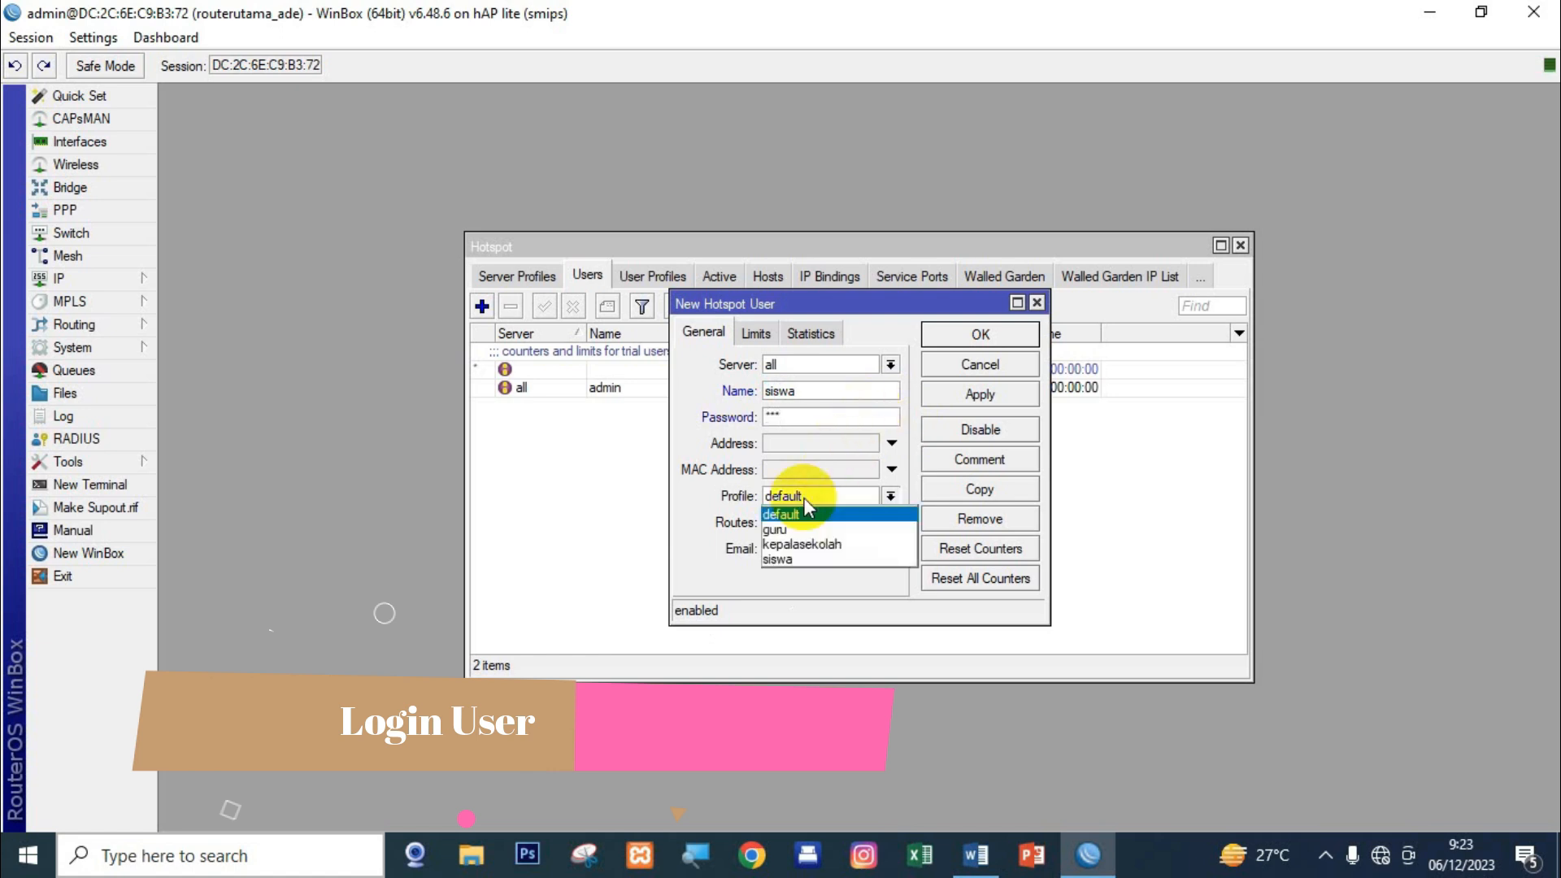
left_click(809, 556)
left_click(976, 394)
left_click(979, 334)
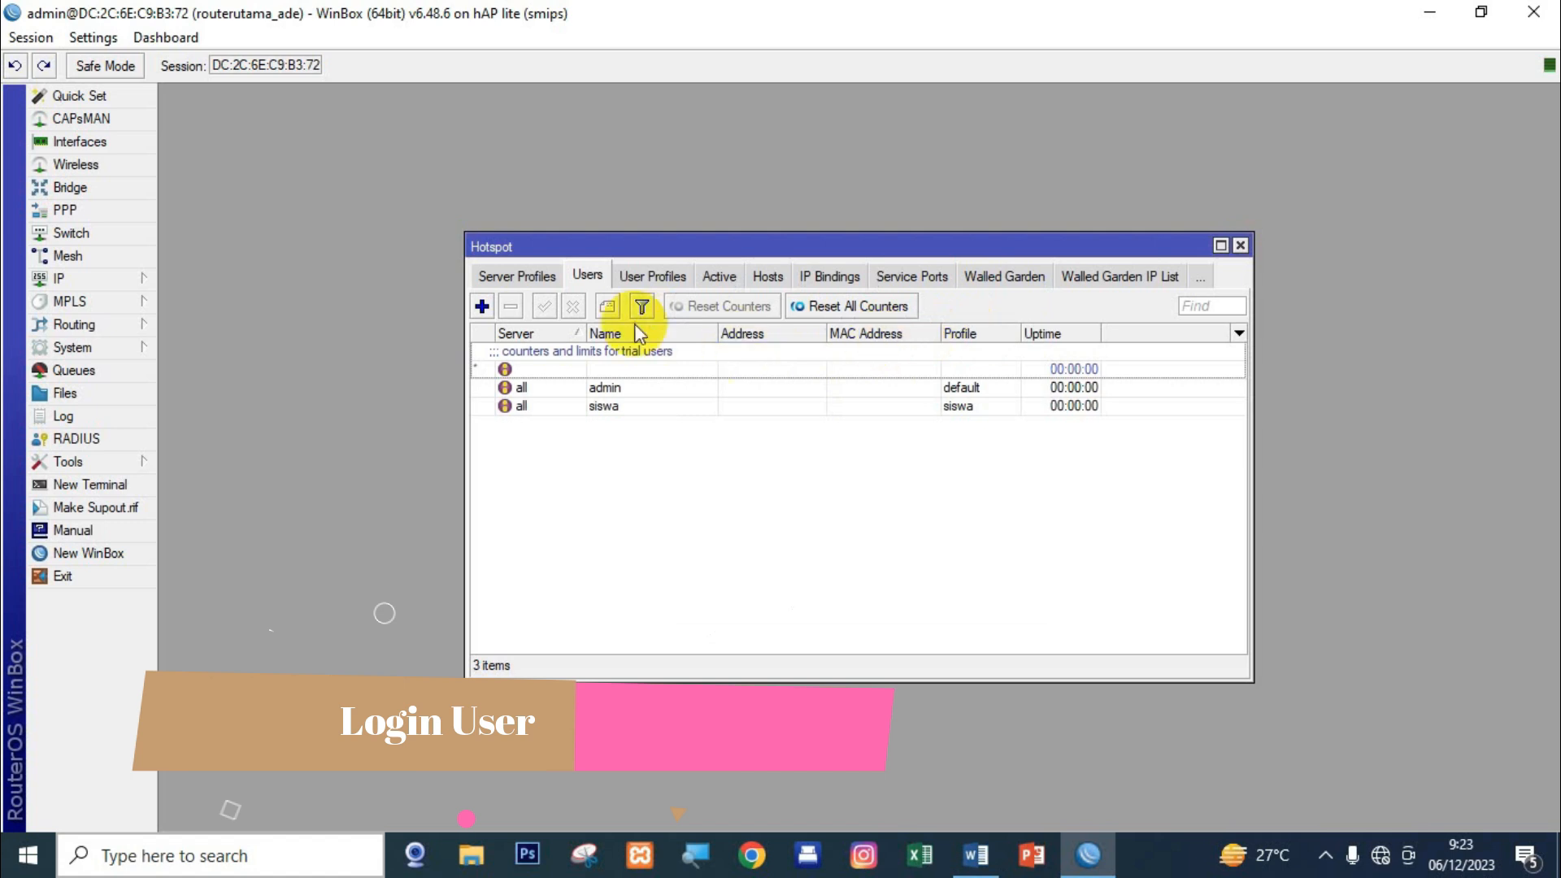
Add hotspot user guru assigned to the guru profile.
left_click(482, 307)
left_click(805, 388)
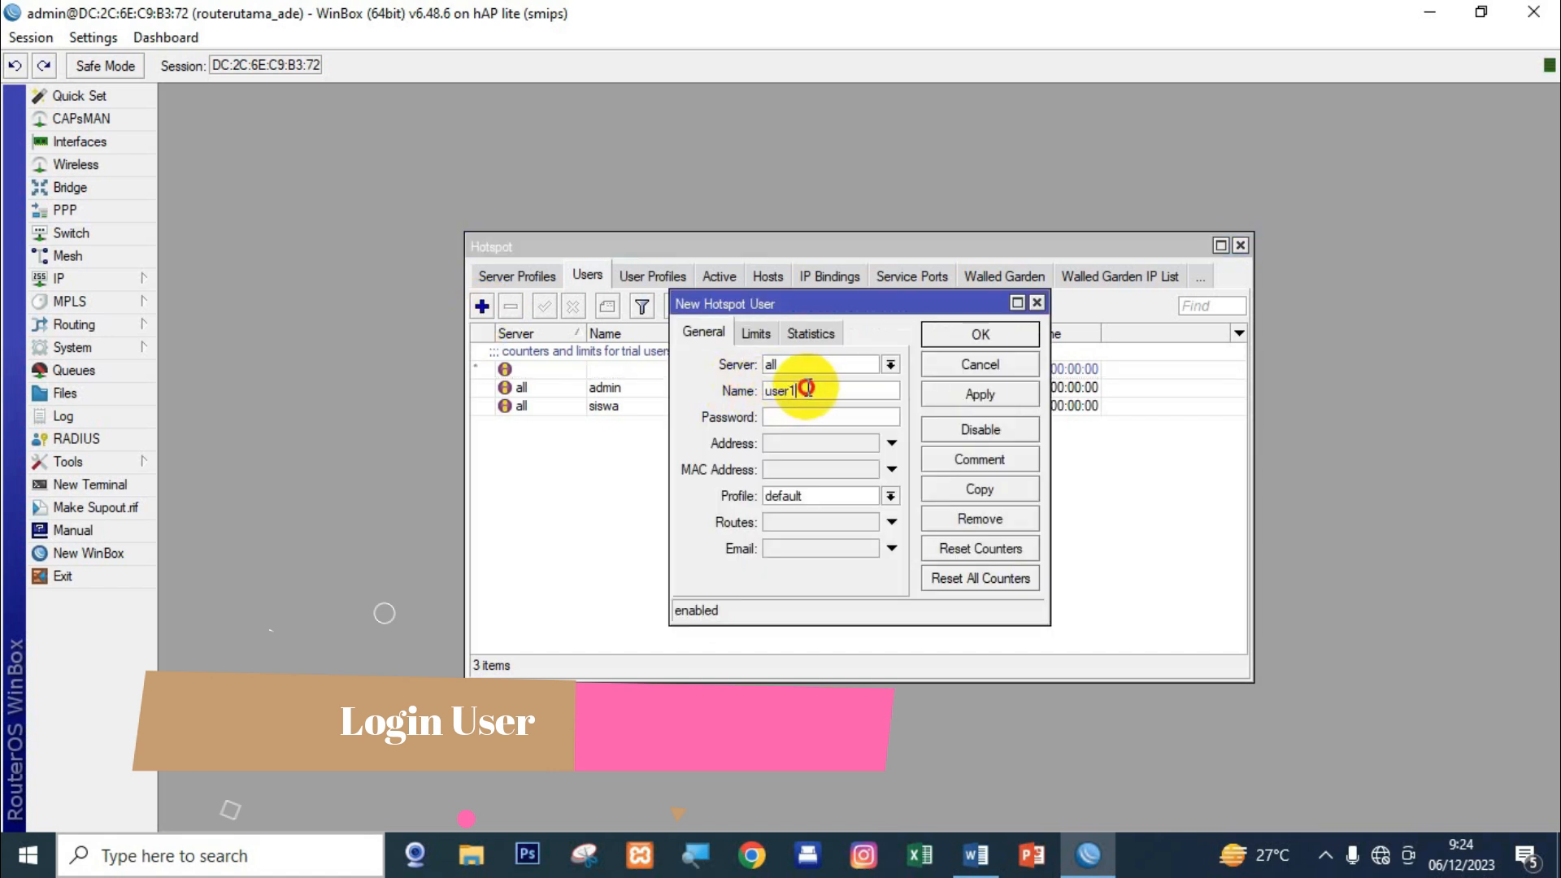
left_click_drag(804, 389, 749, 388)
type("guur")
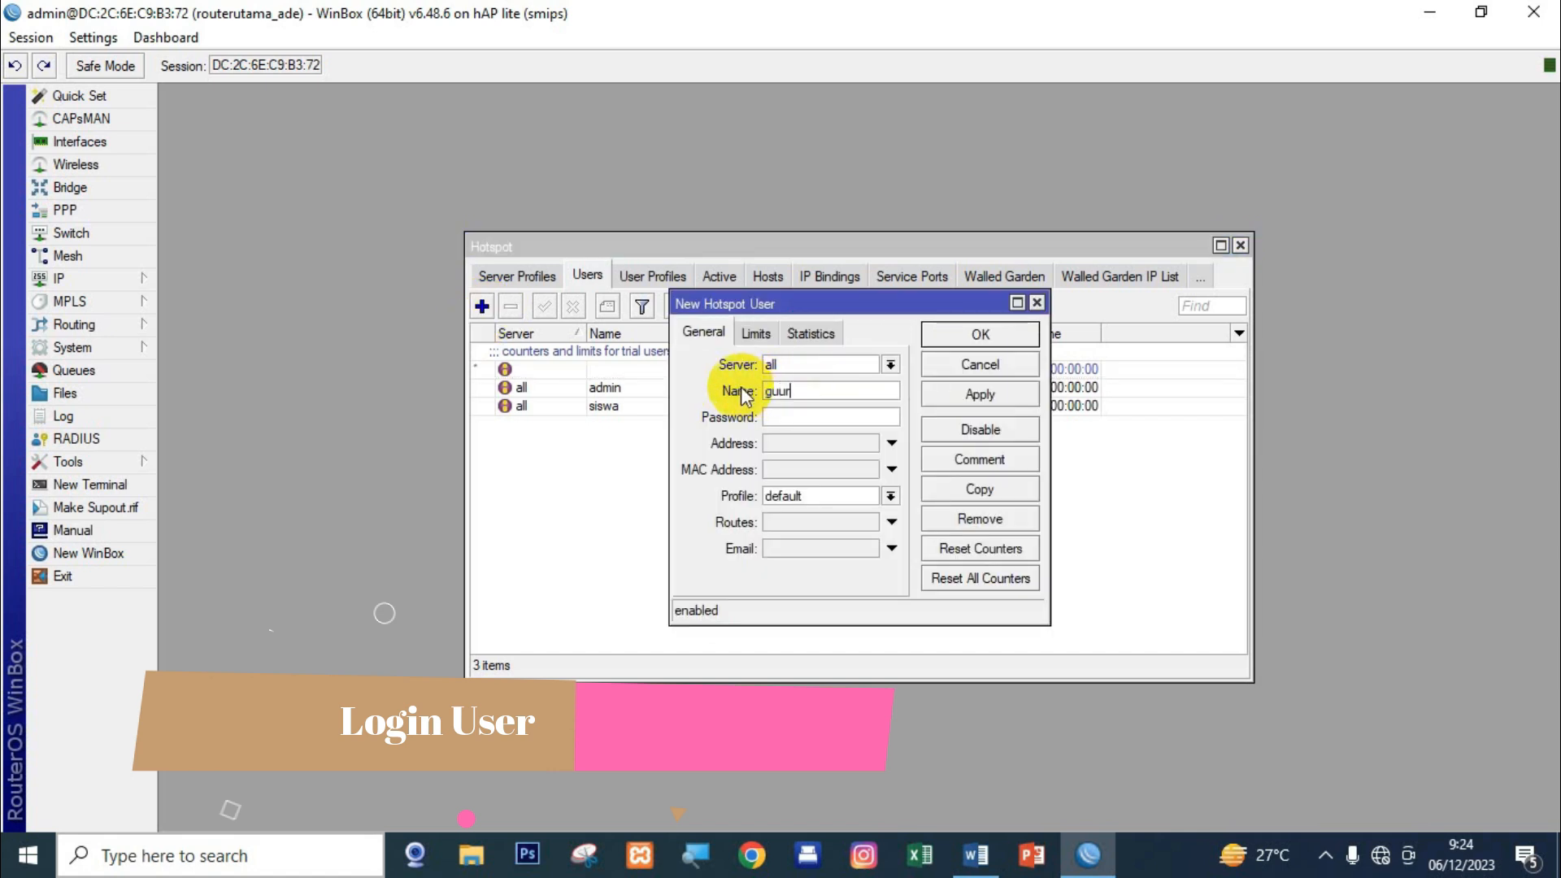
key("BackSpace")
key("BackSpace")
type("ru")
left_click(788, 416)
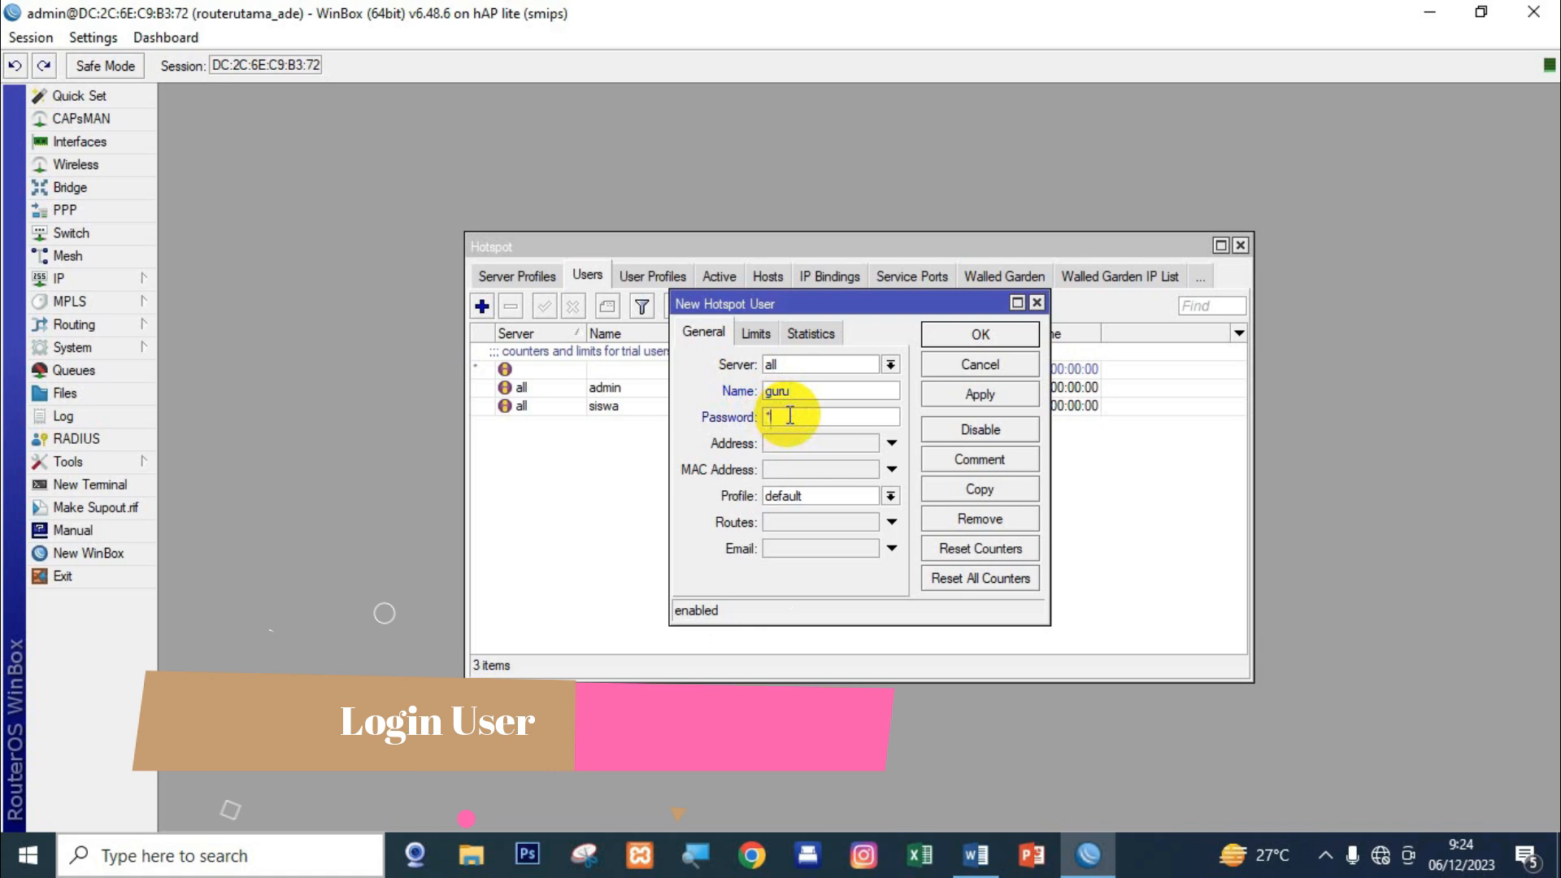
left_click(787, 498)
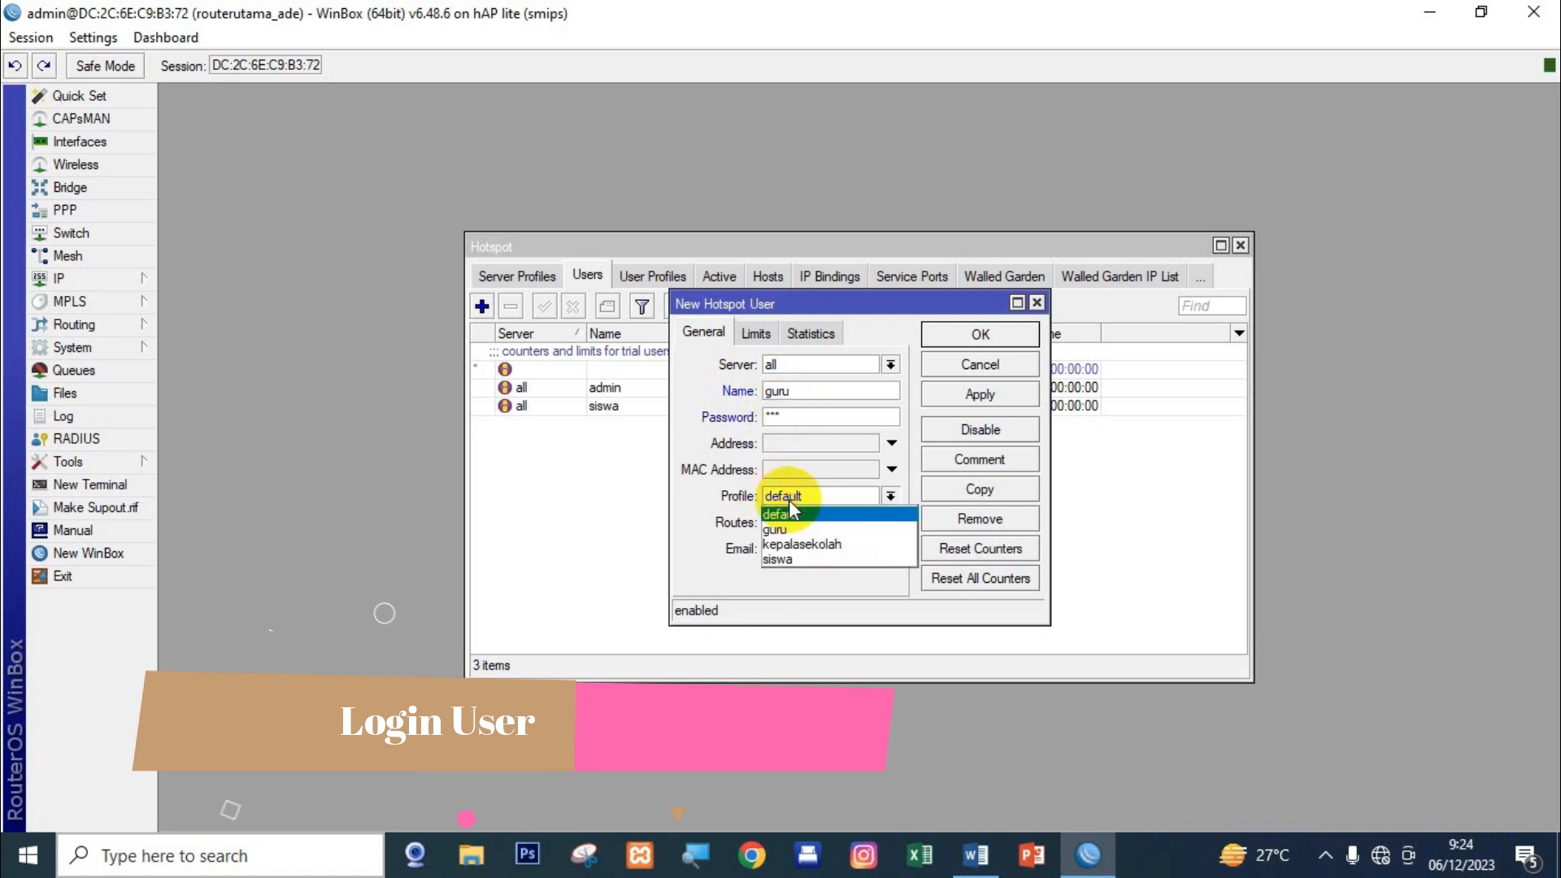
left_click(807, 530)
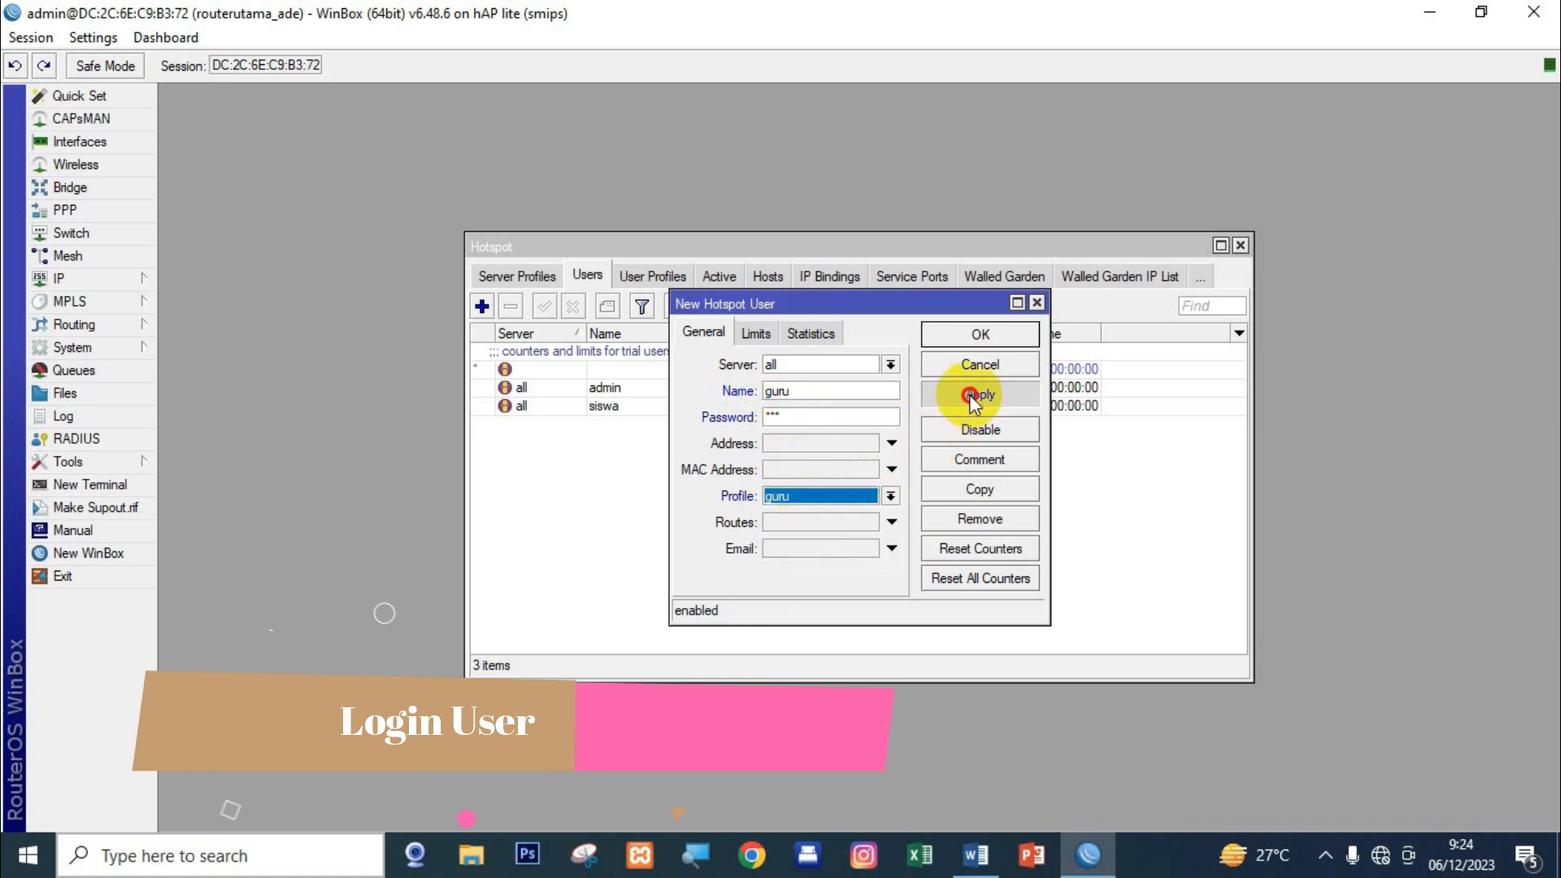
left_click(980, 334)
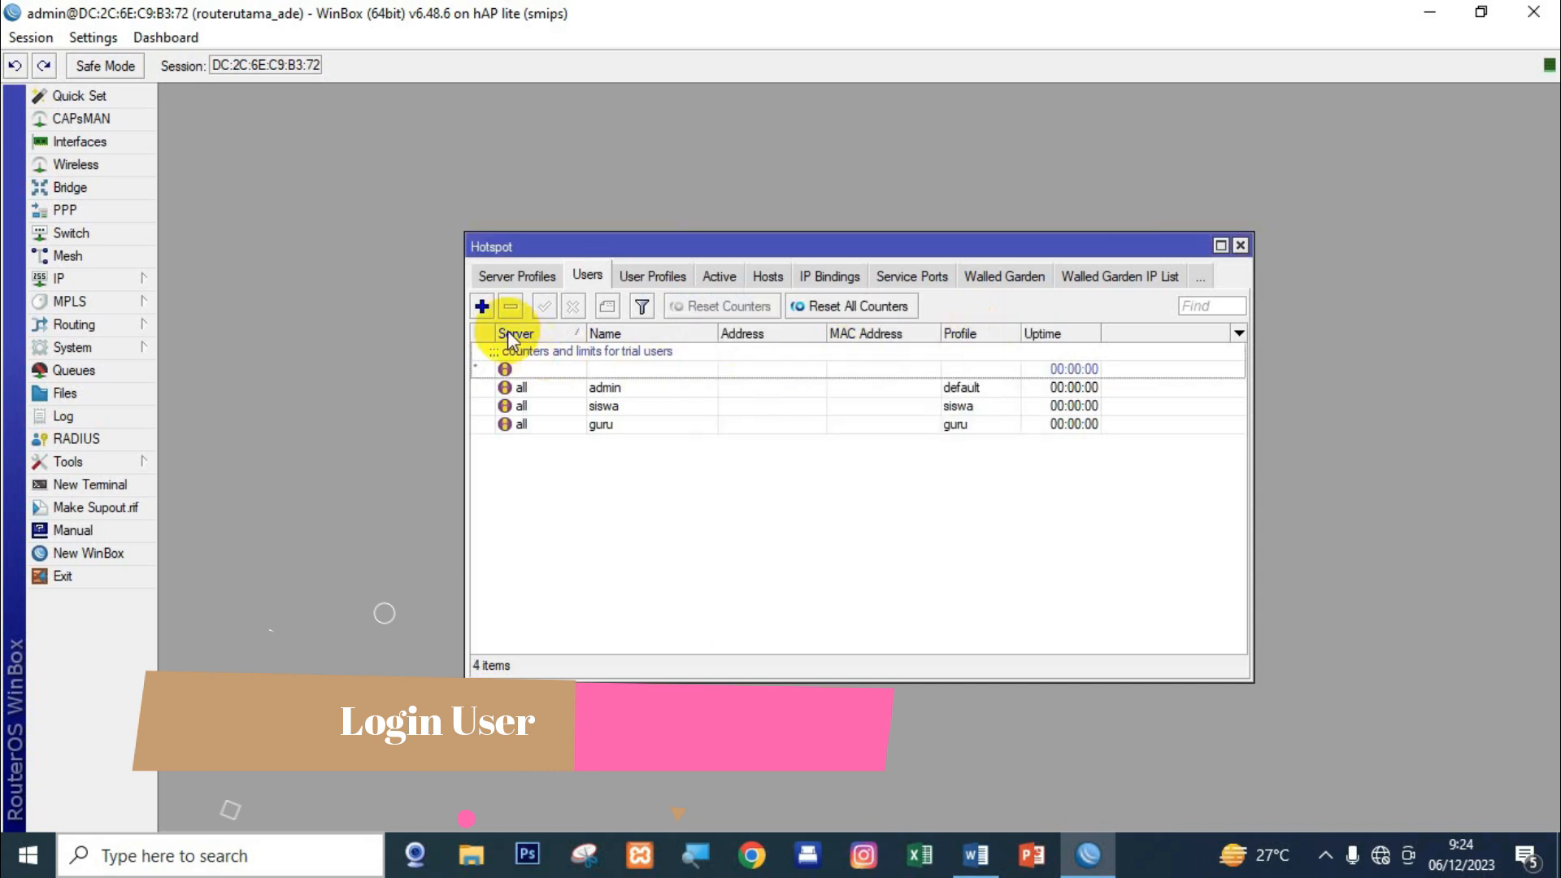
Add hotspot user kepalasekolah with the kepalasekolah profile, then close the Hotspot window.
left_click(481, 307)
double_click(781, 390)
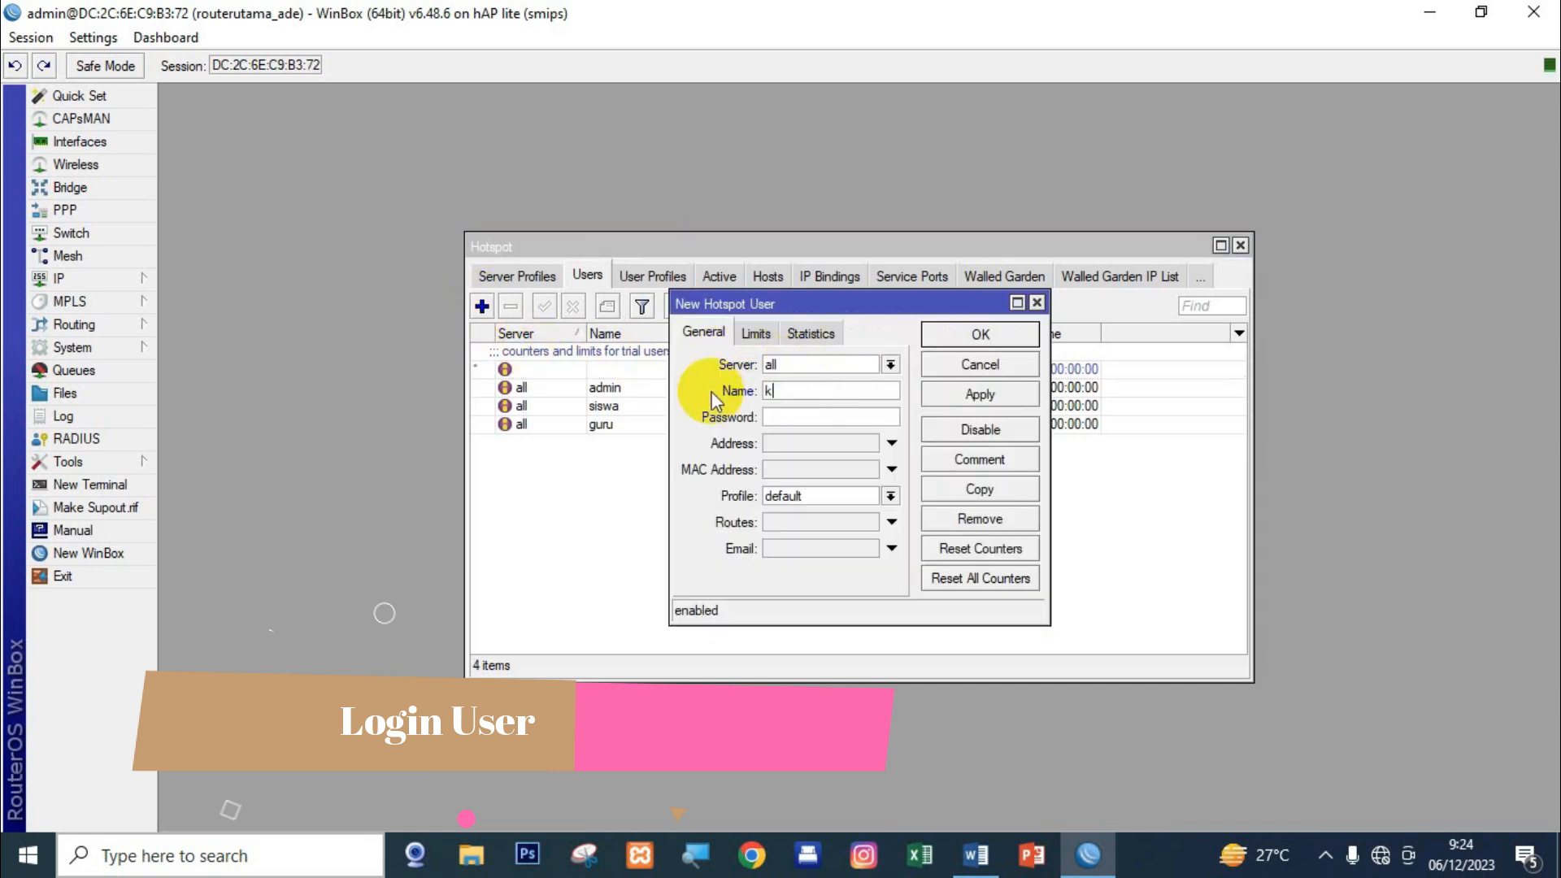
type("kepalasekolah")
left_click(768, 416)
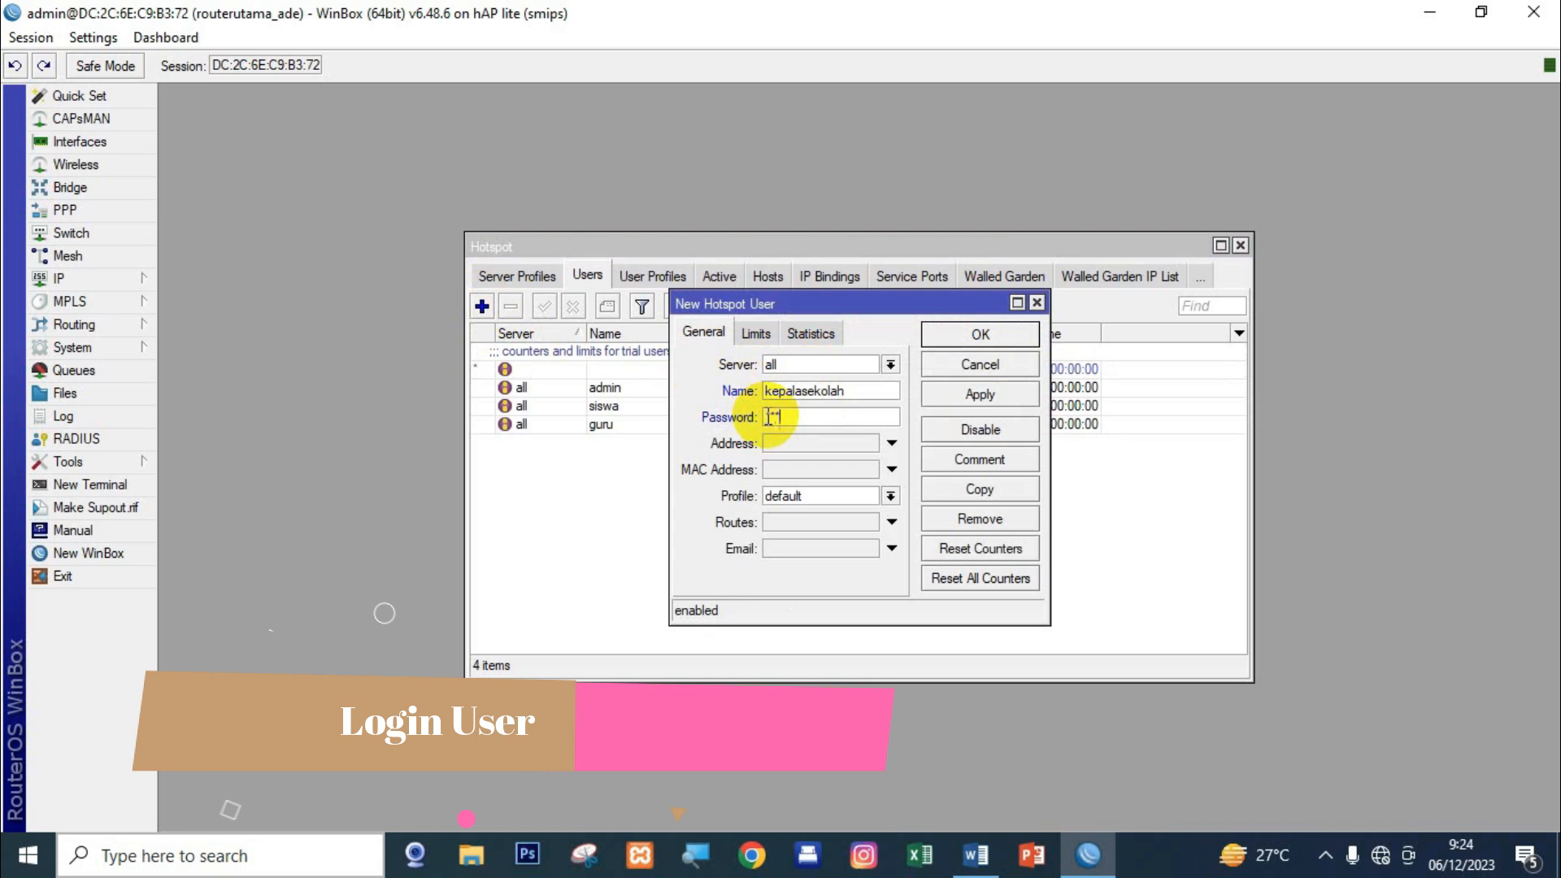
left_click(831, 495)
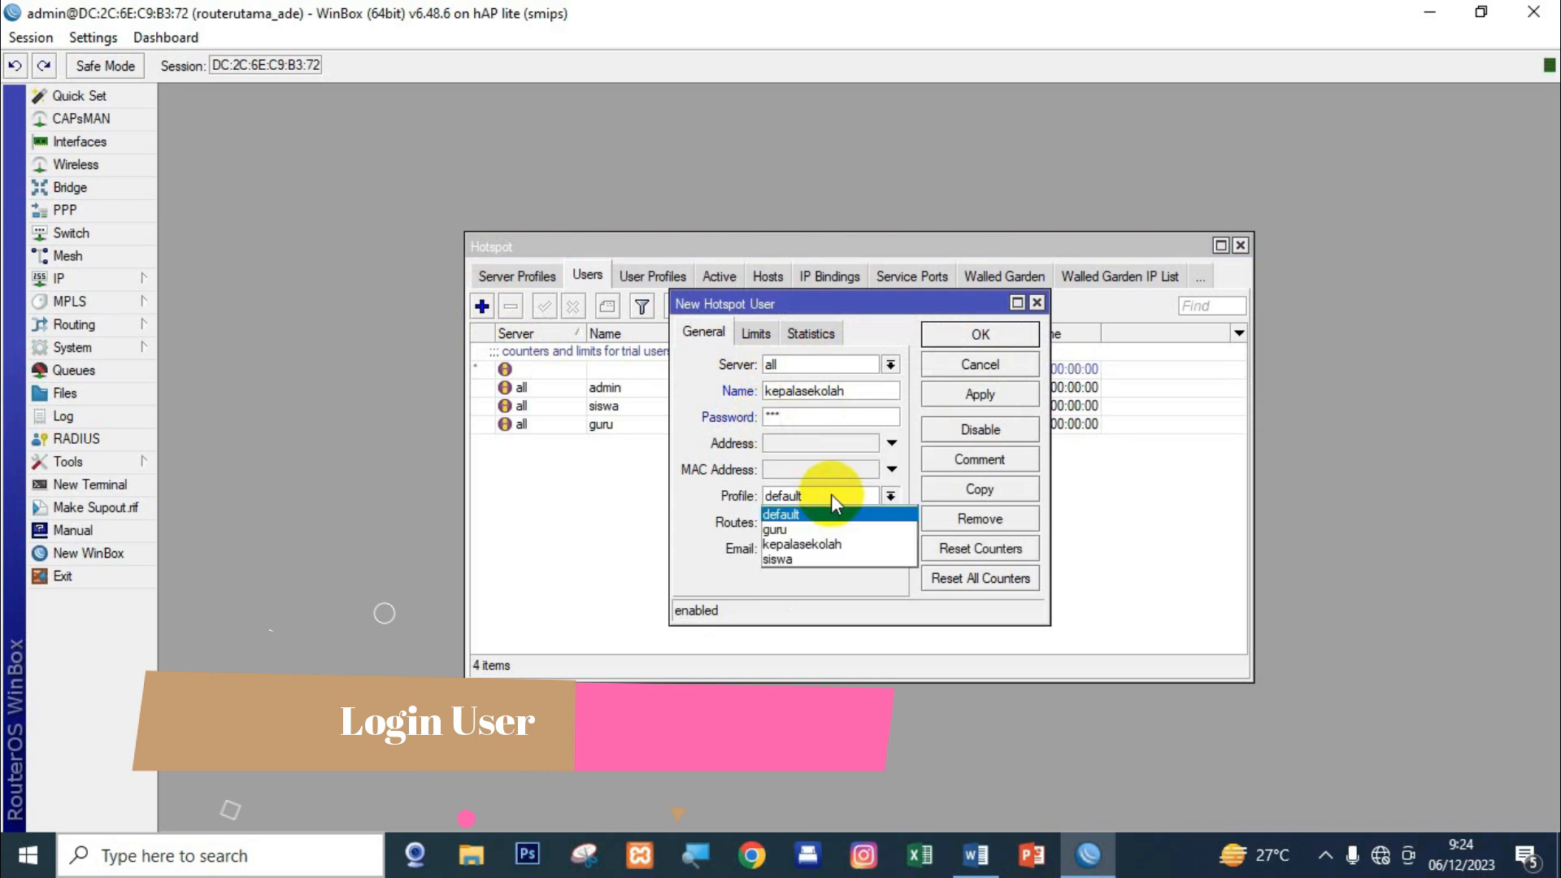
left_click(807, 544)
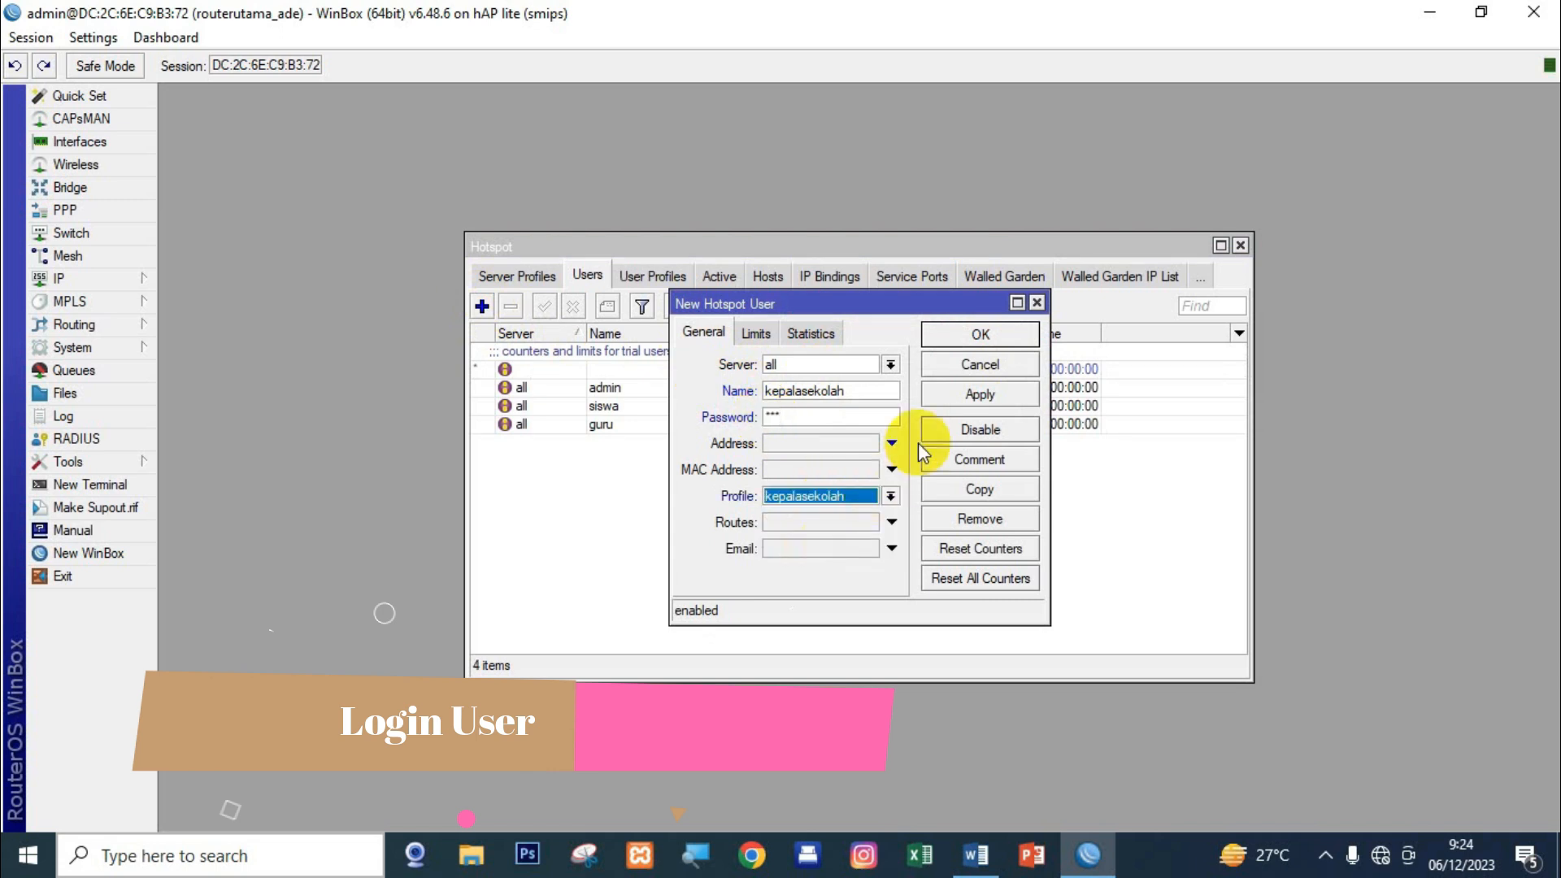
left_click(960, 398)
left_click(953, 333)
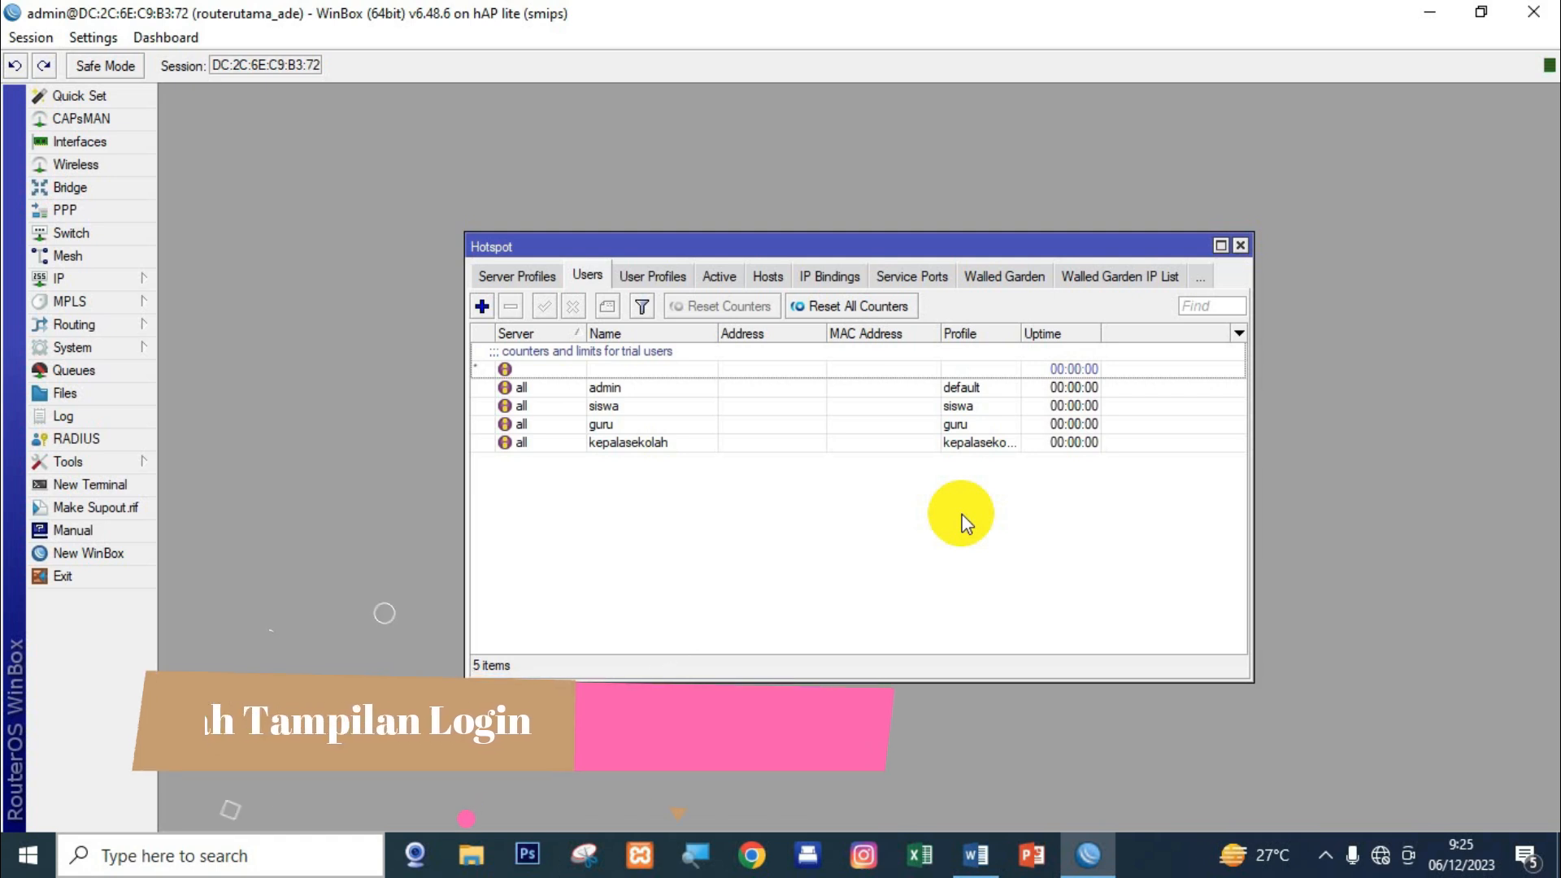
key("Escape")
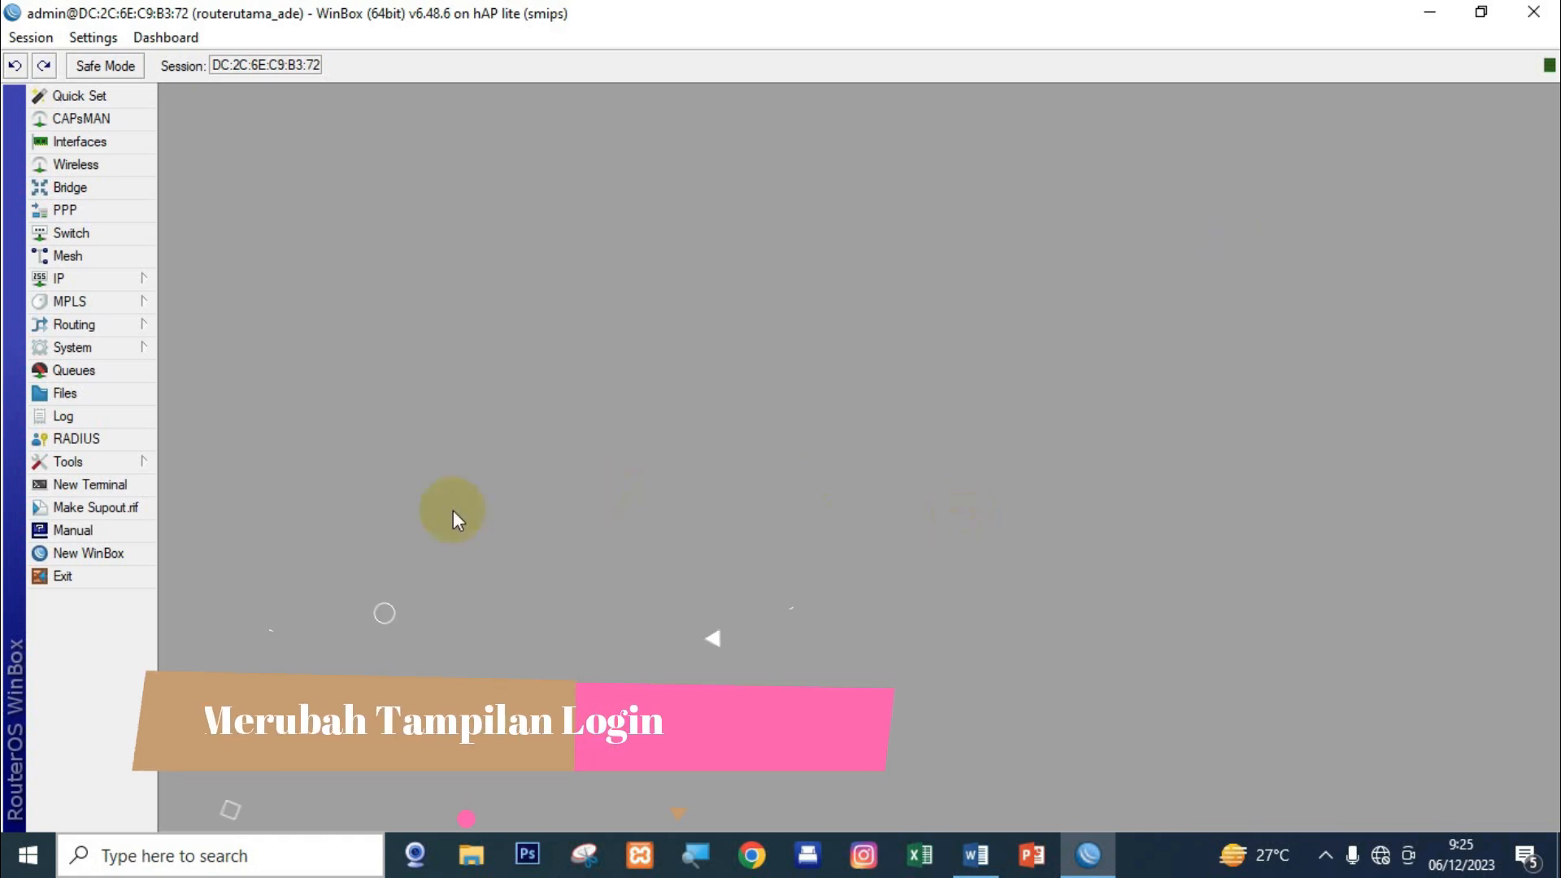
Drag hotspot/login.html from WinBox's File List onto the Windows desktop as login.html.
left_click(114, 397)
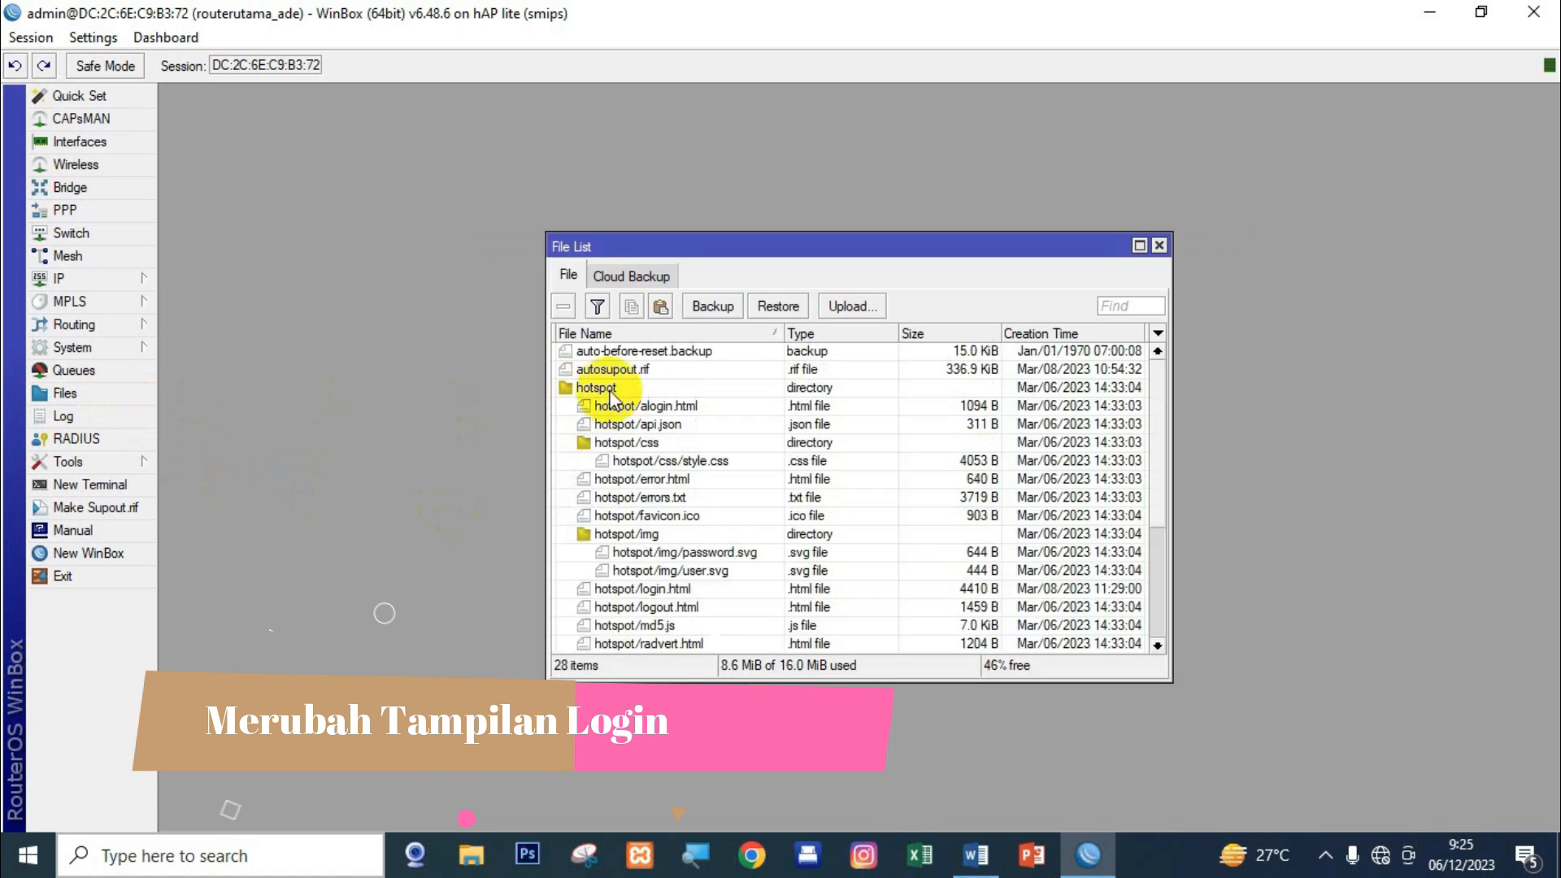
left_click(611, 390)
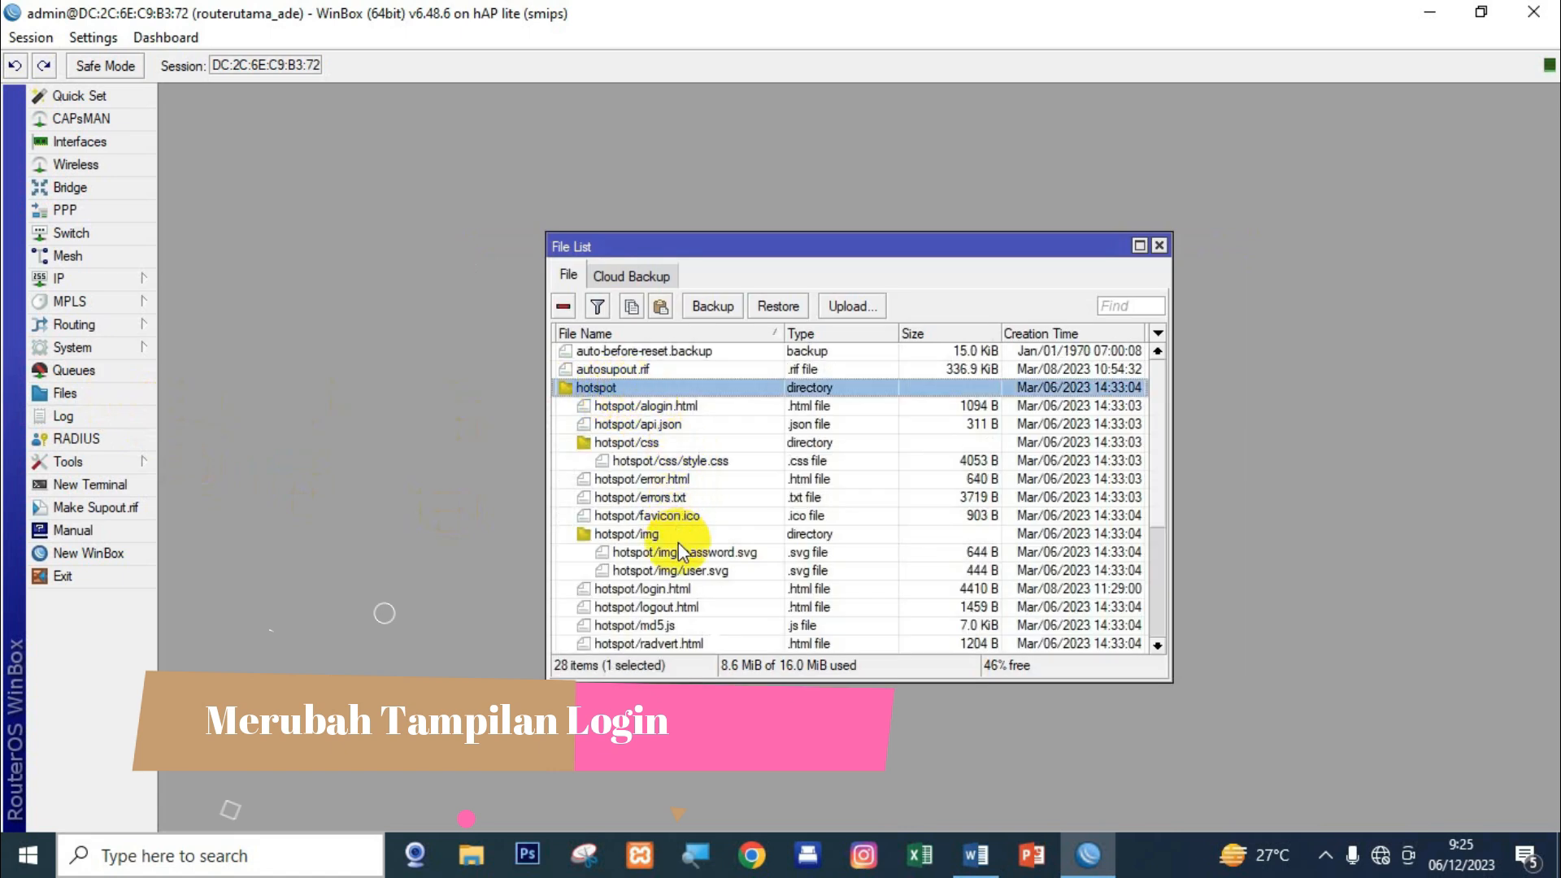
left_click(621, 590)
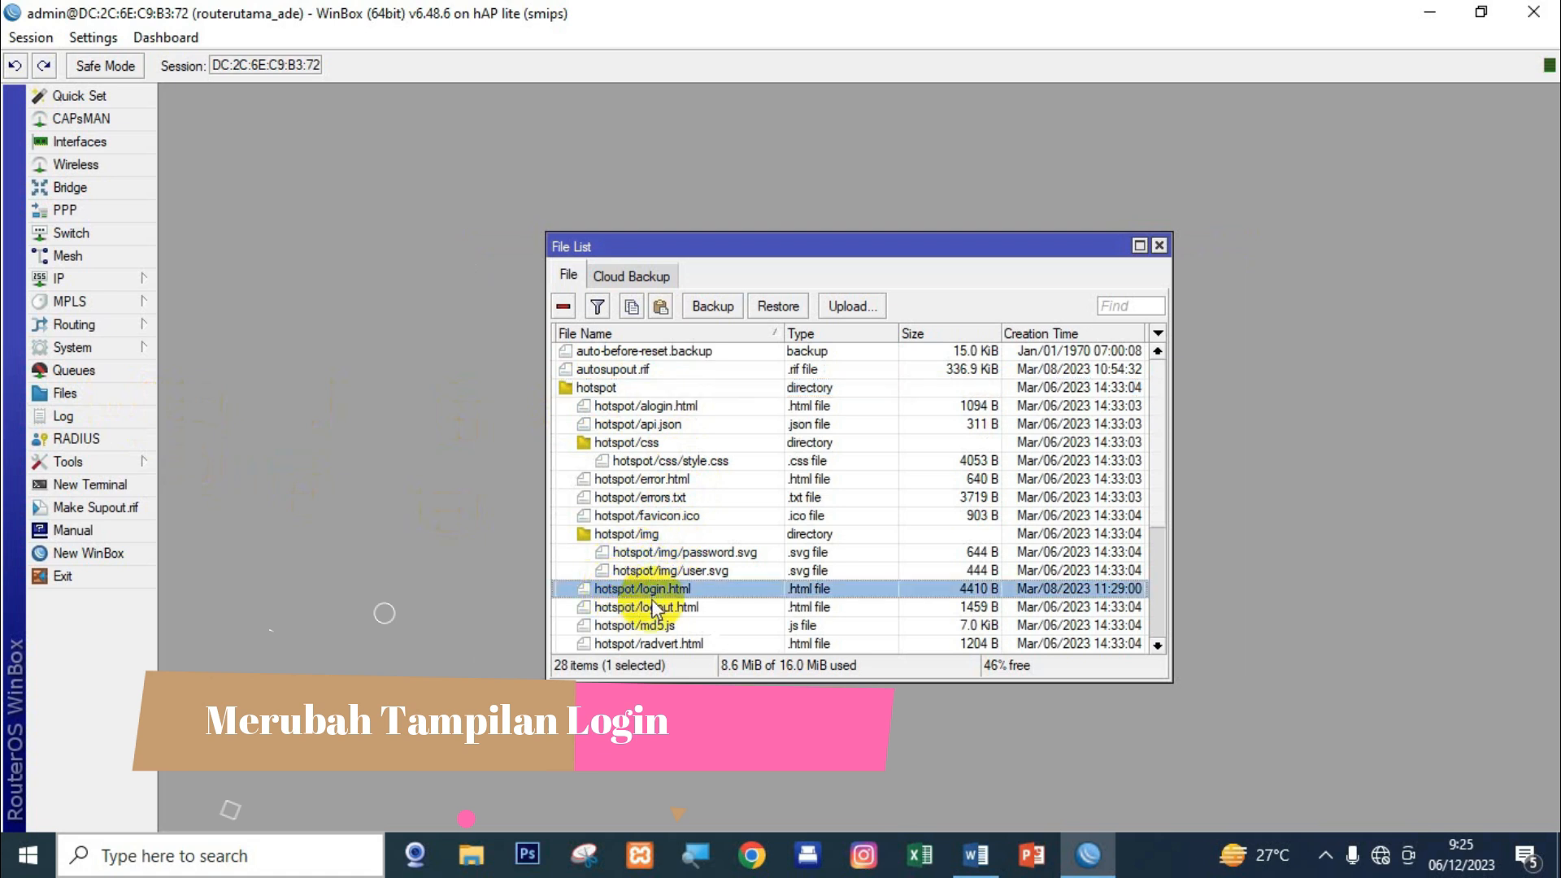
left_click(1481, 12)
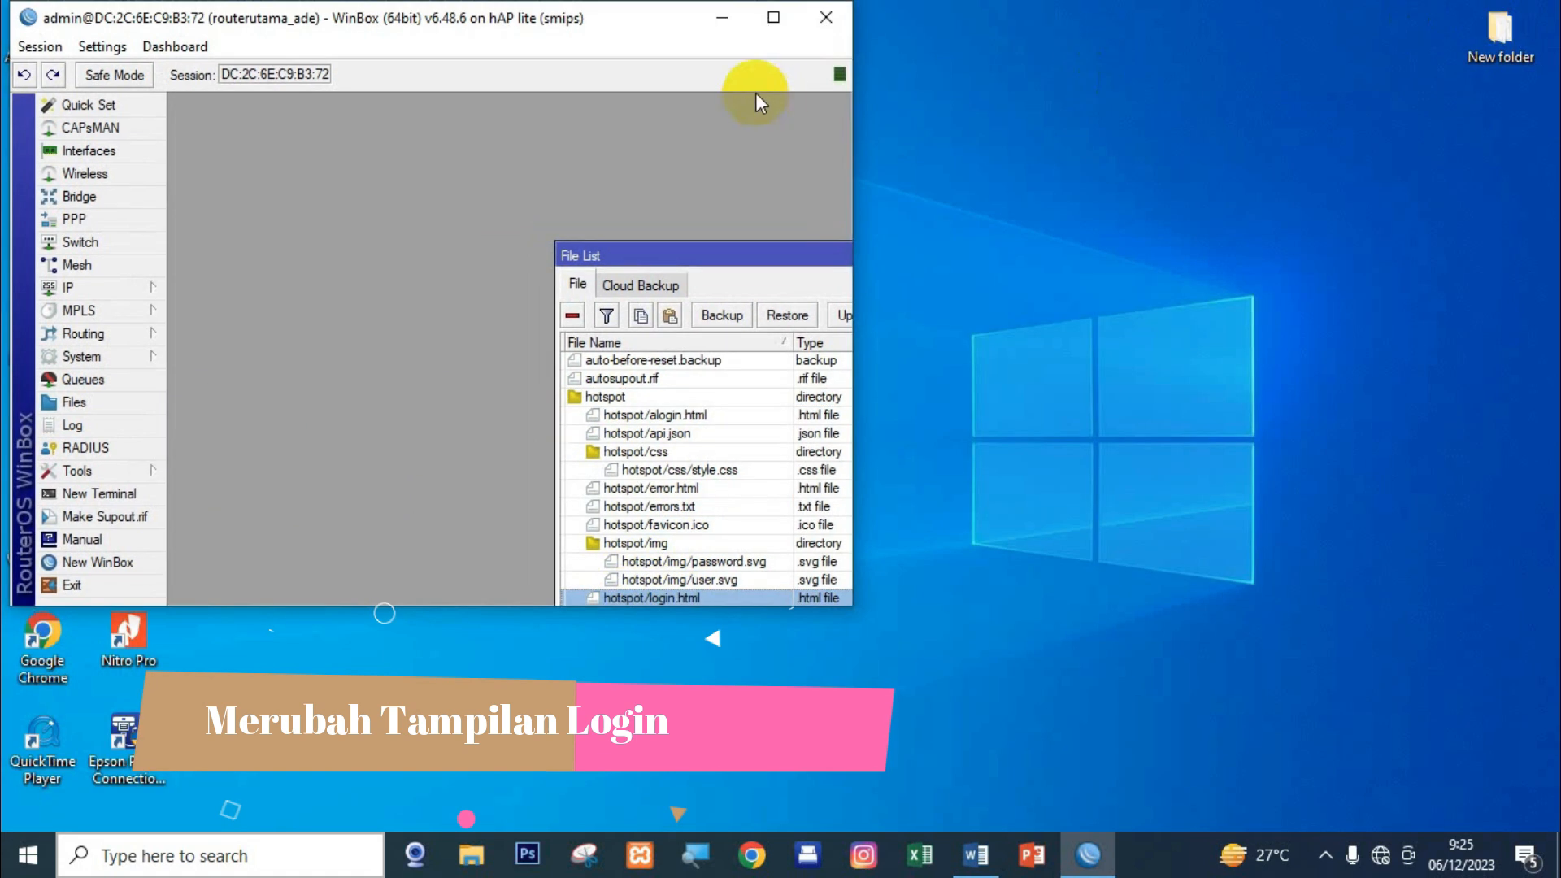
left_click_drag(504, 25, 1029, 44)
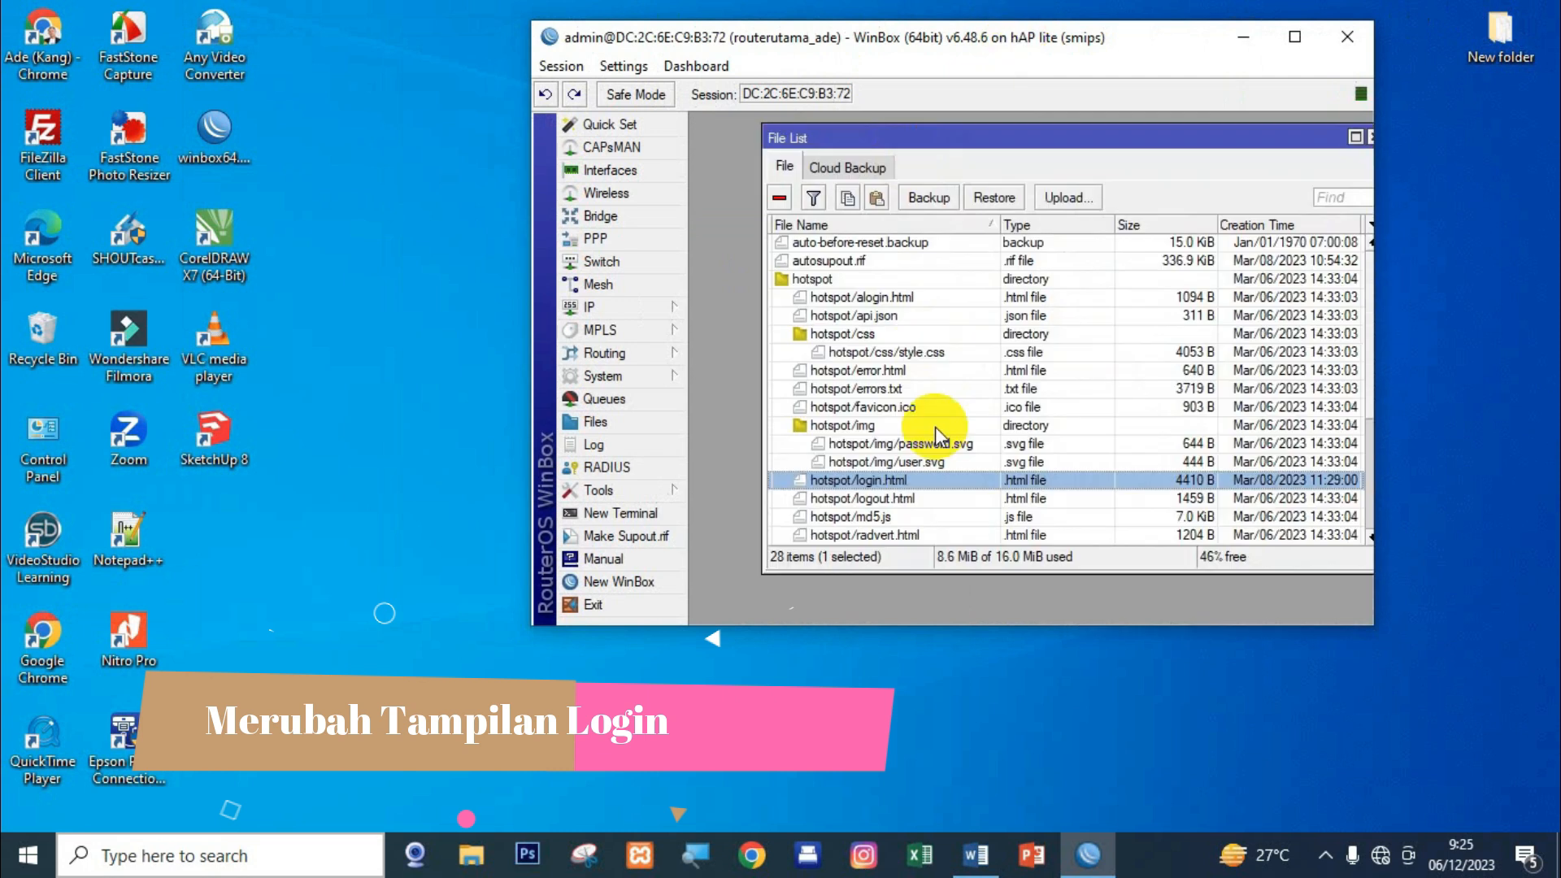
left_click(899, 482)
left_click_drag(899, 481, 348, 605)
left_click(388, 530)
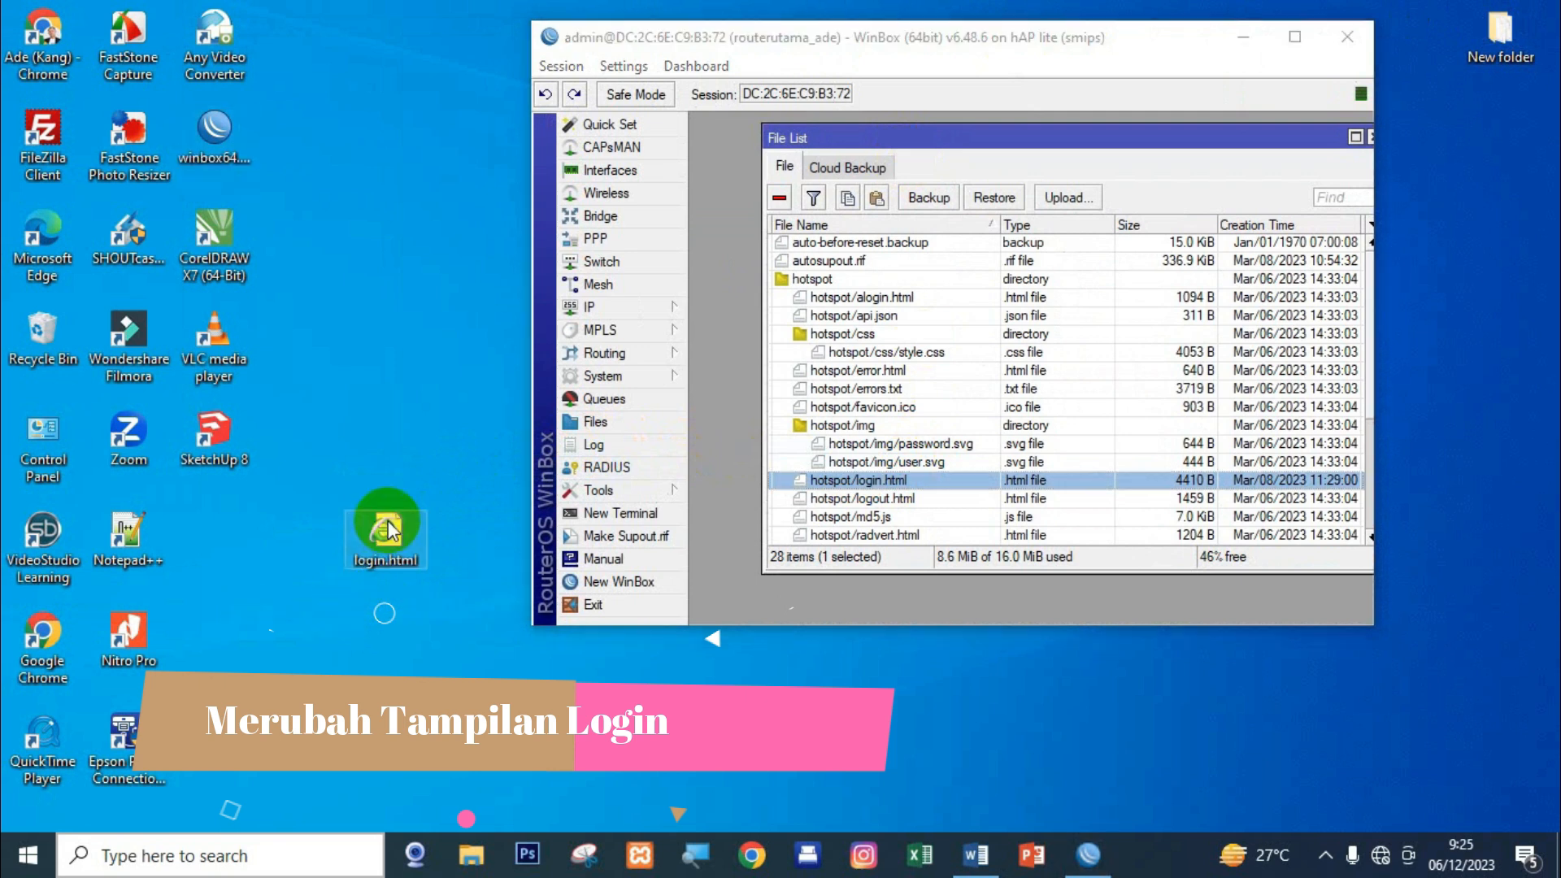
right_click(391, 539)
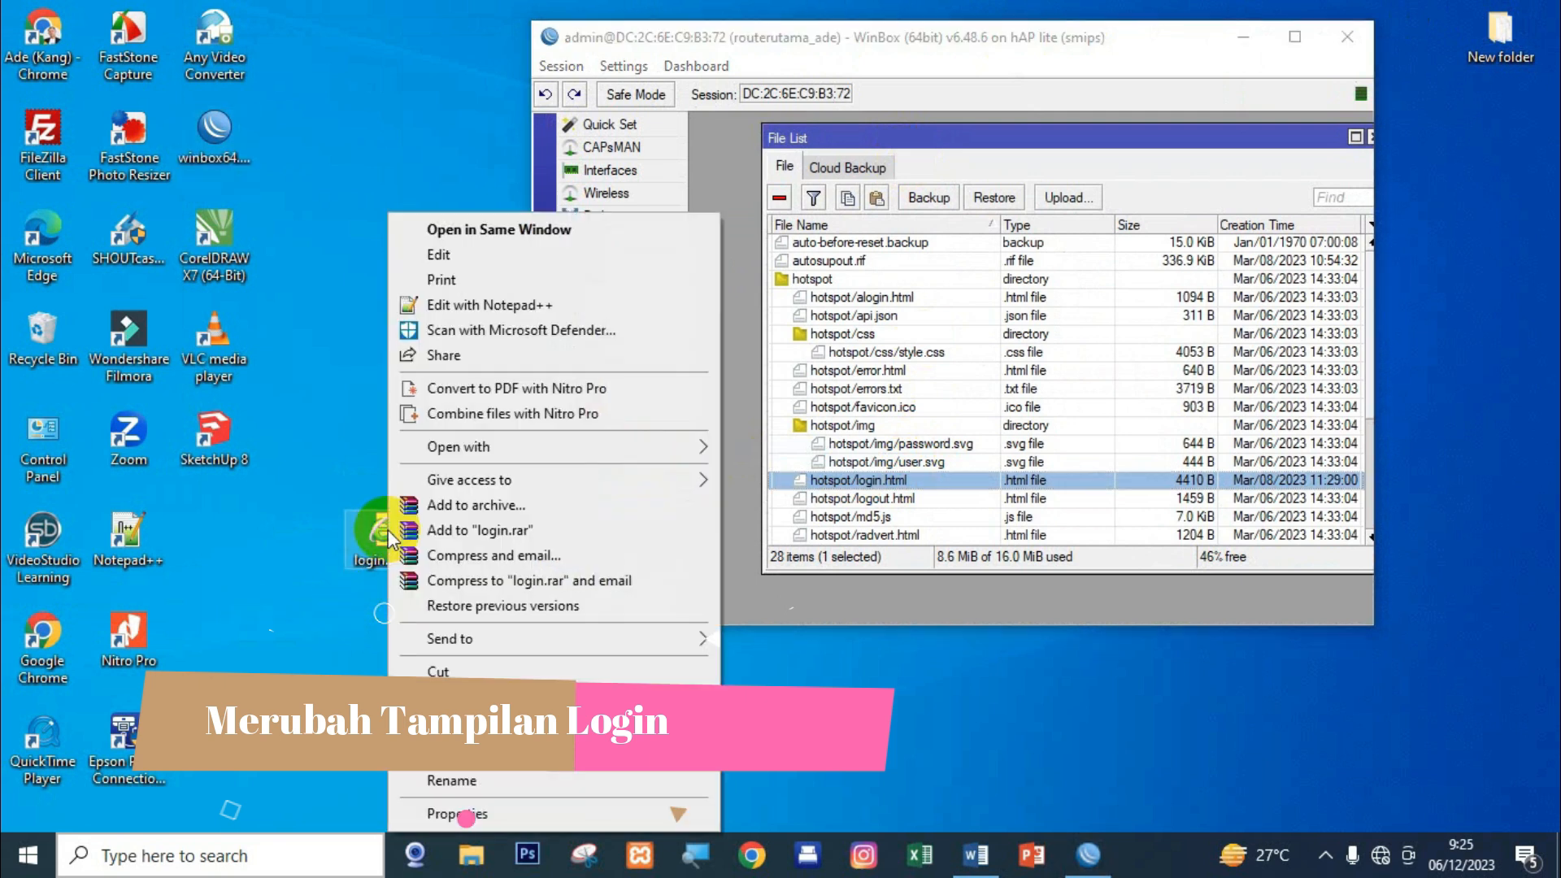
Open login.html in Notepad++ and find 'internet hotspot' in the page title on line 9.
left_click(486, 307)
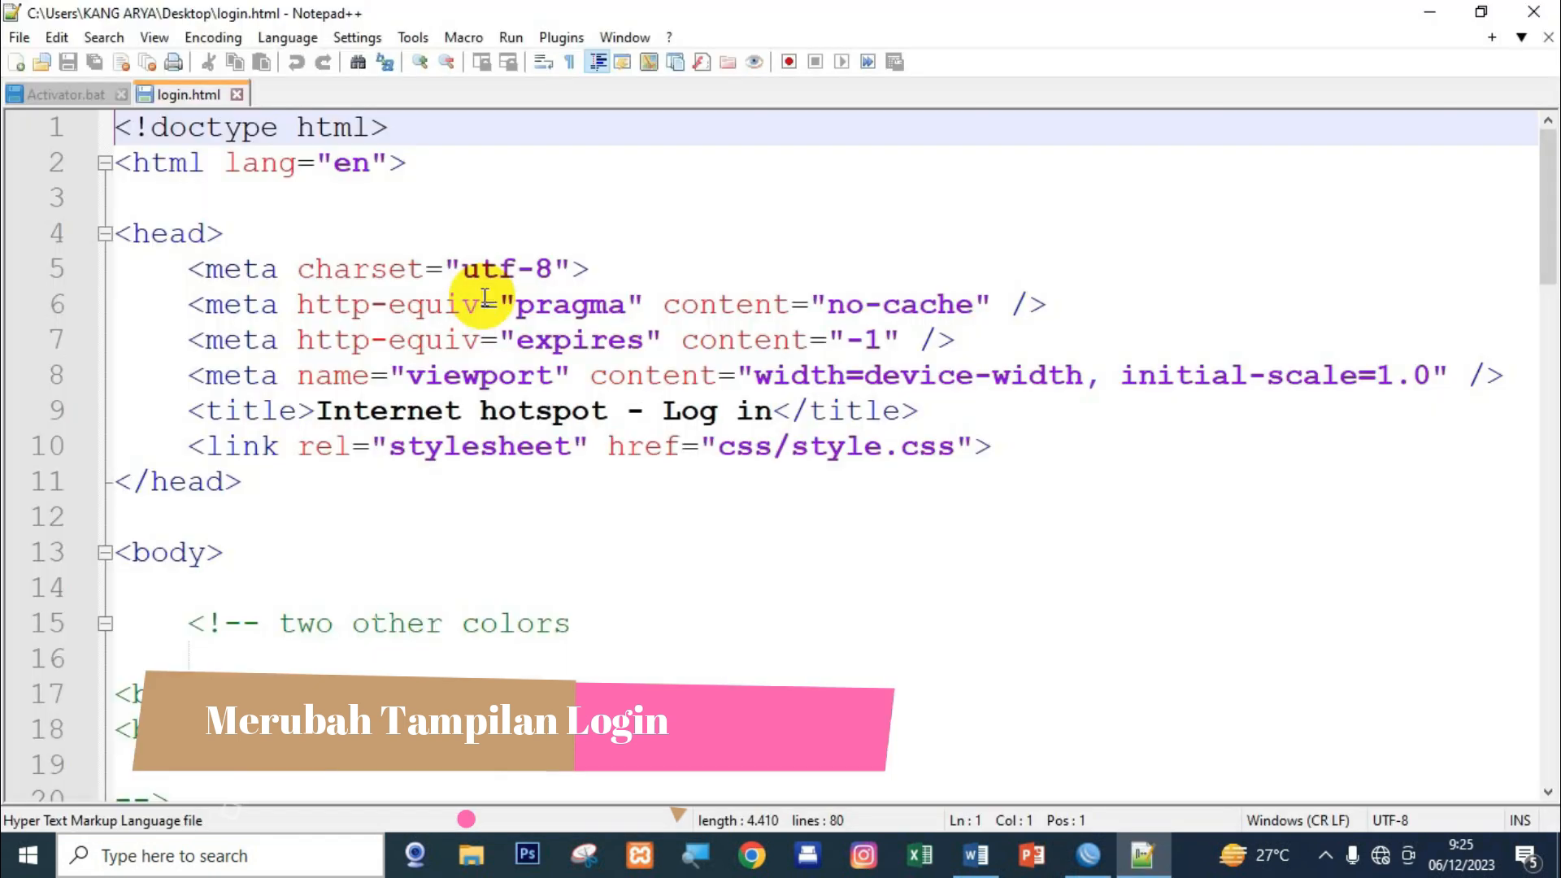
left_click(661, 510)
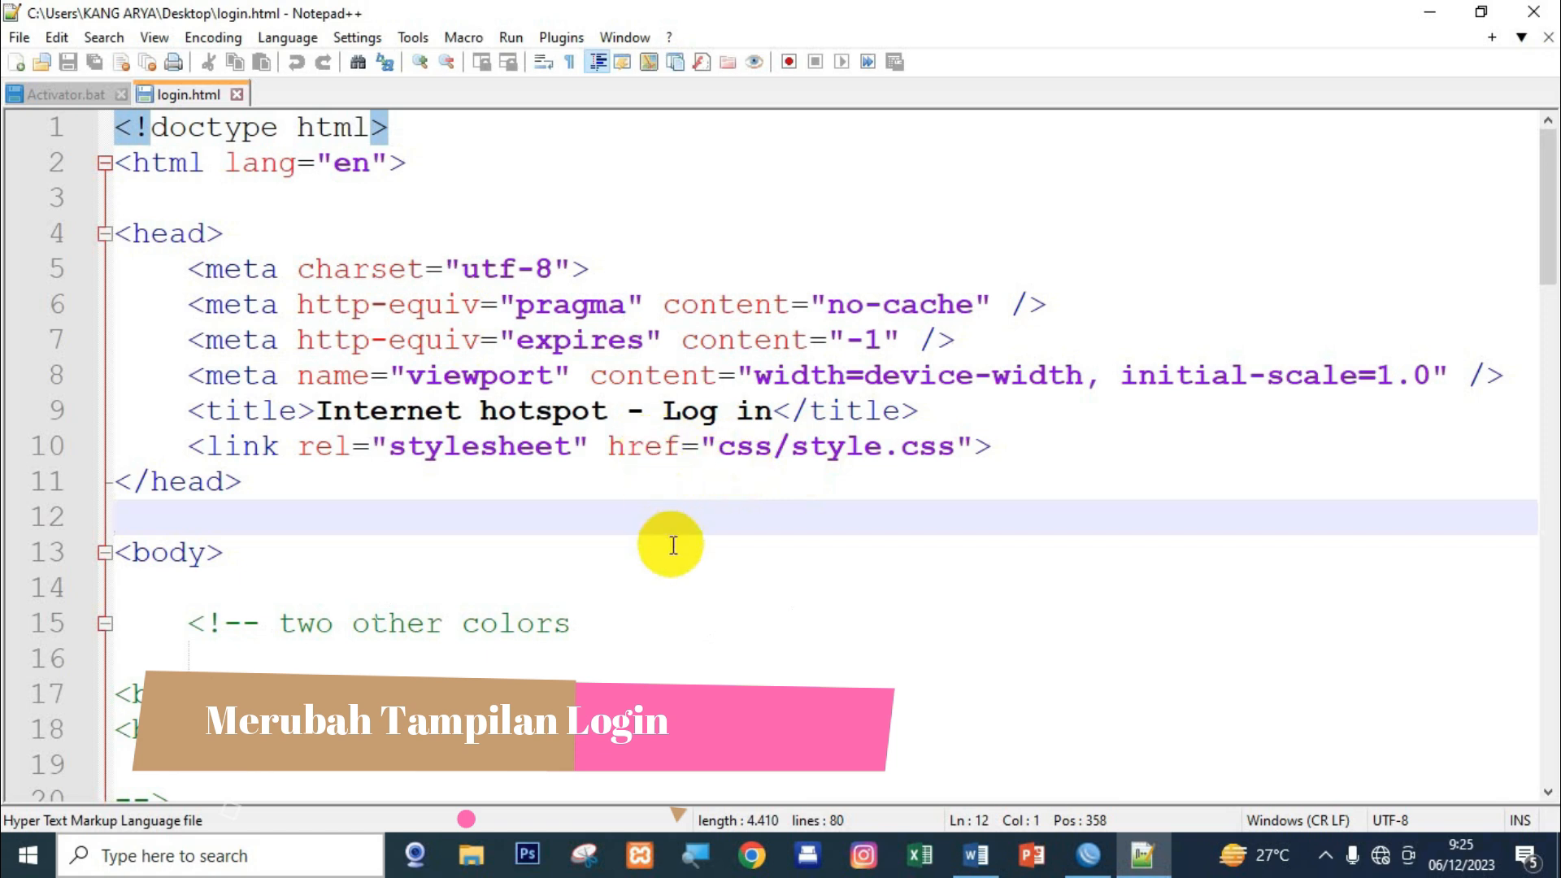
key("ctrl+f")
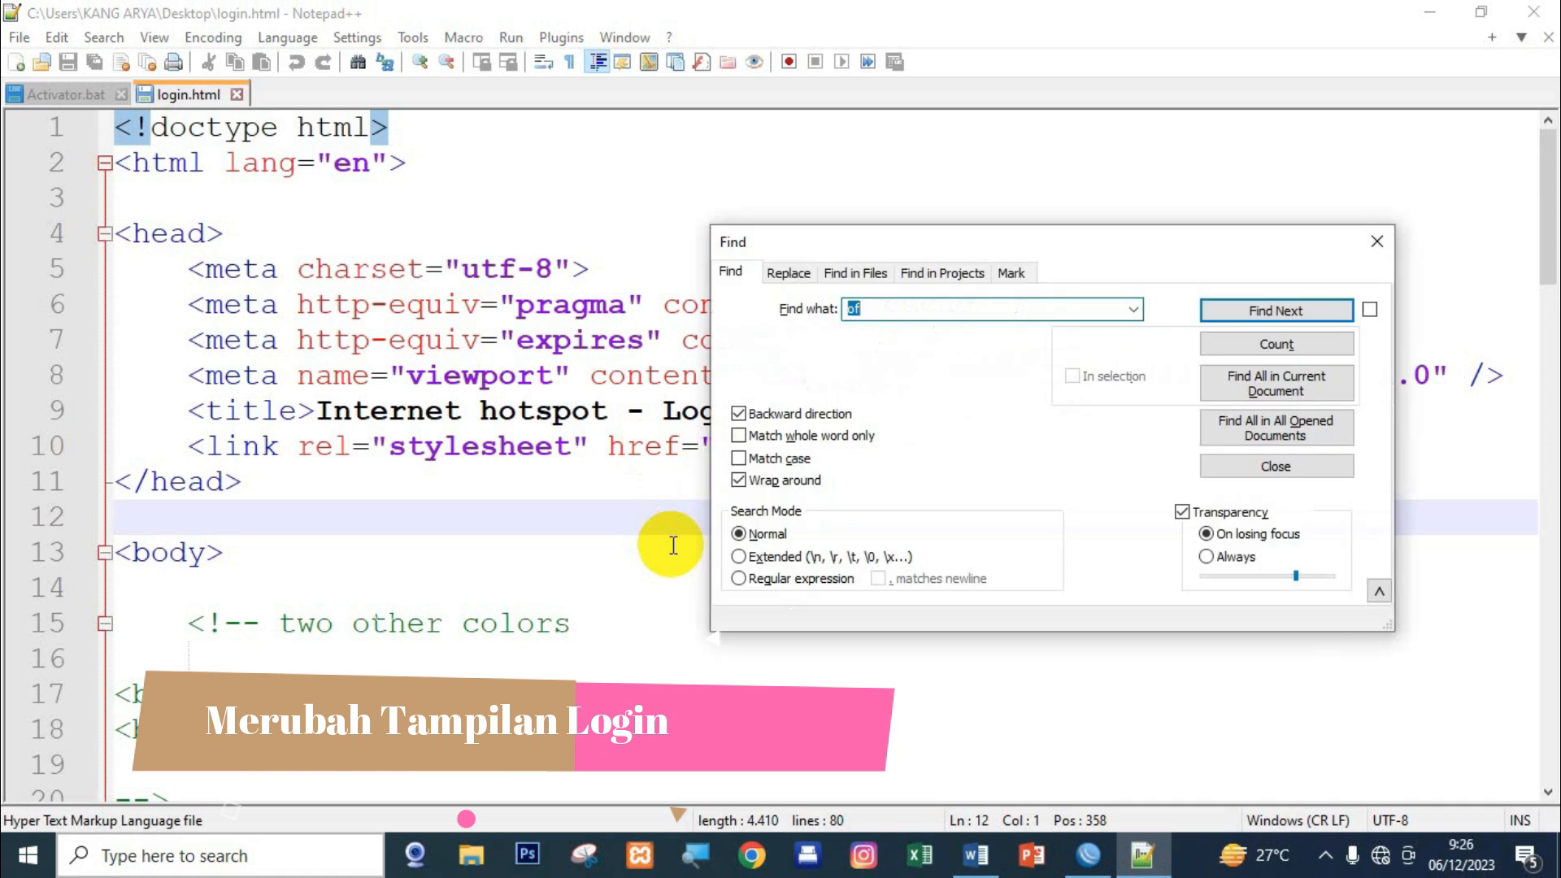
type("internet hotspot")
left_click(1261, 311)
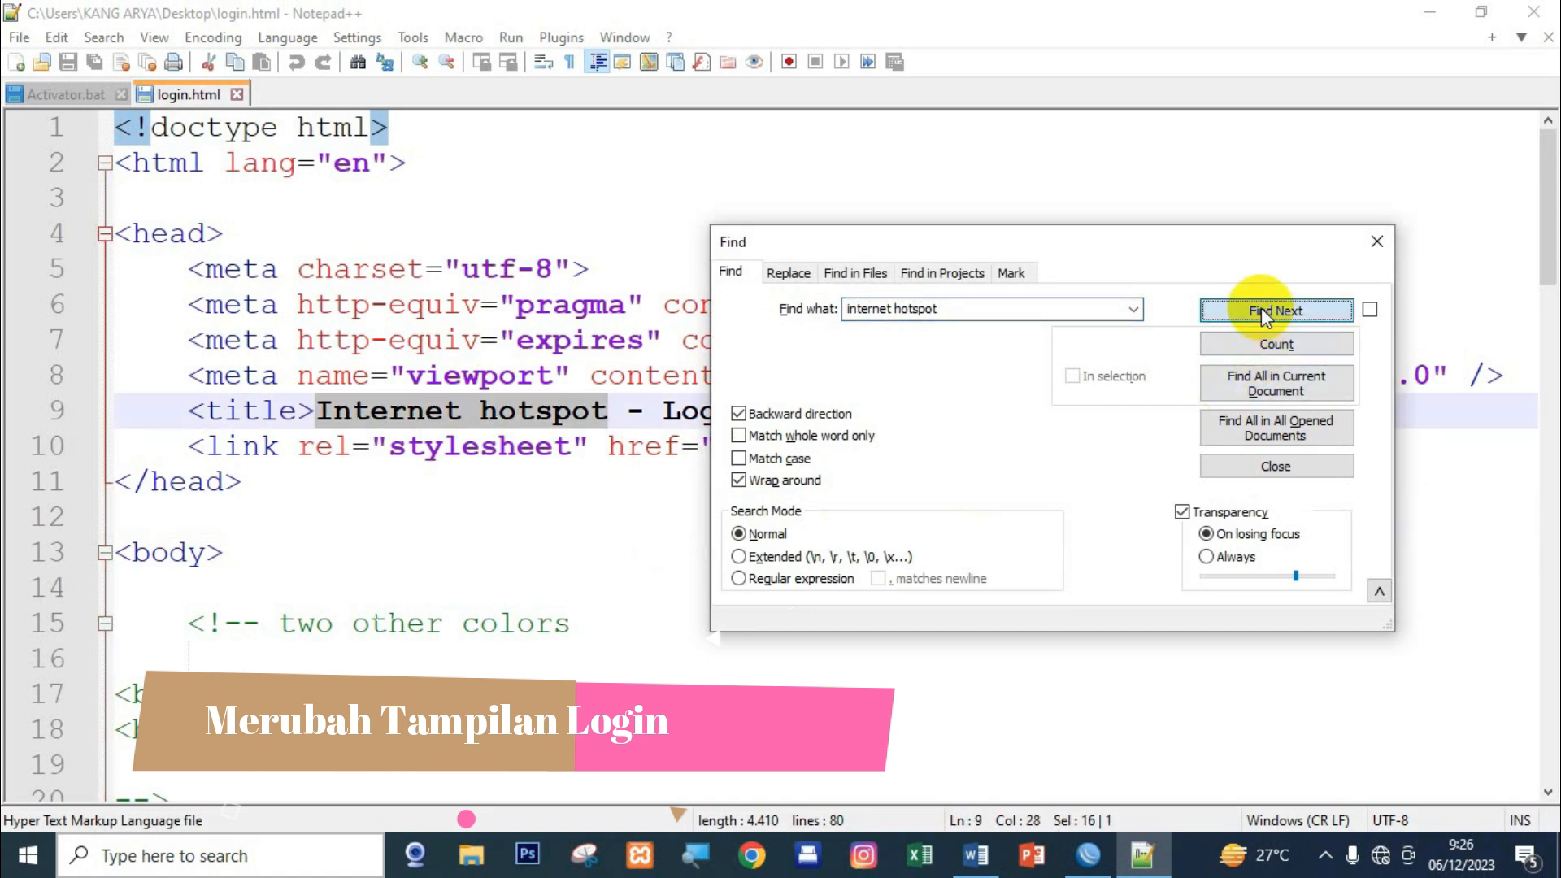
left_click_drag(1266, 250, 1081, 302)
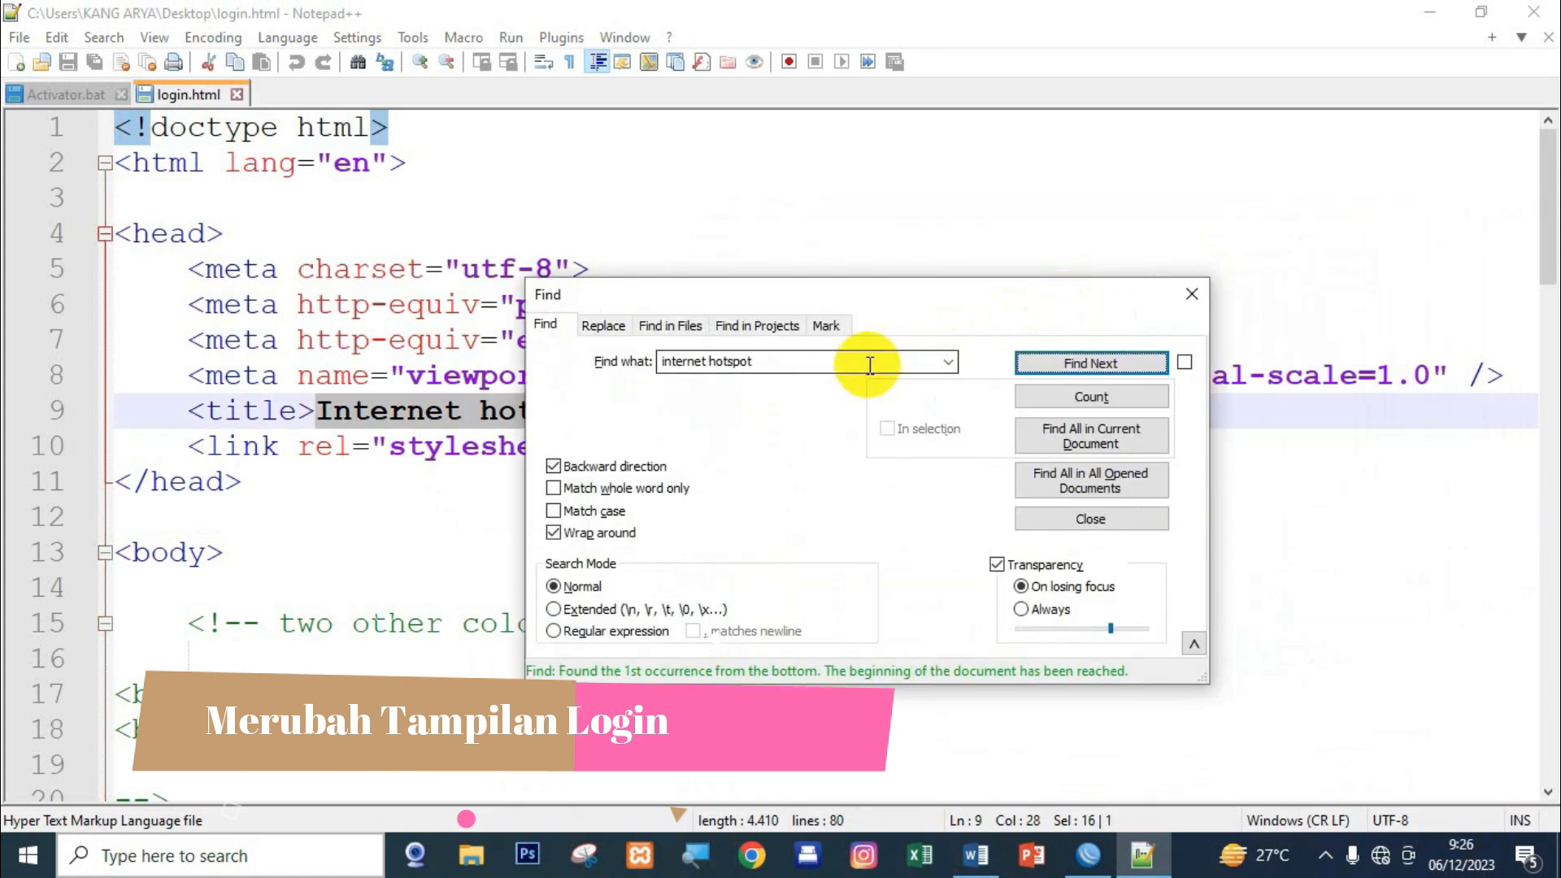
left_click_drag(934, 301, 1136, 246)
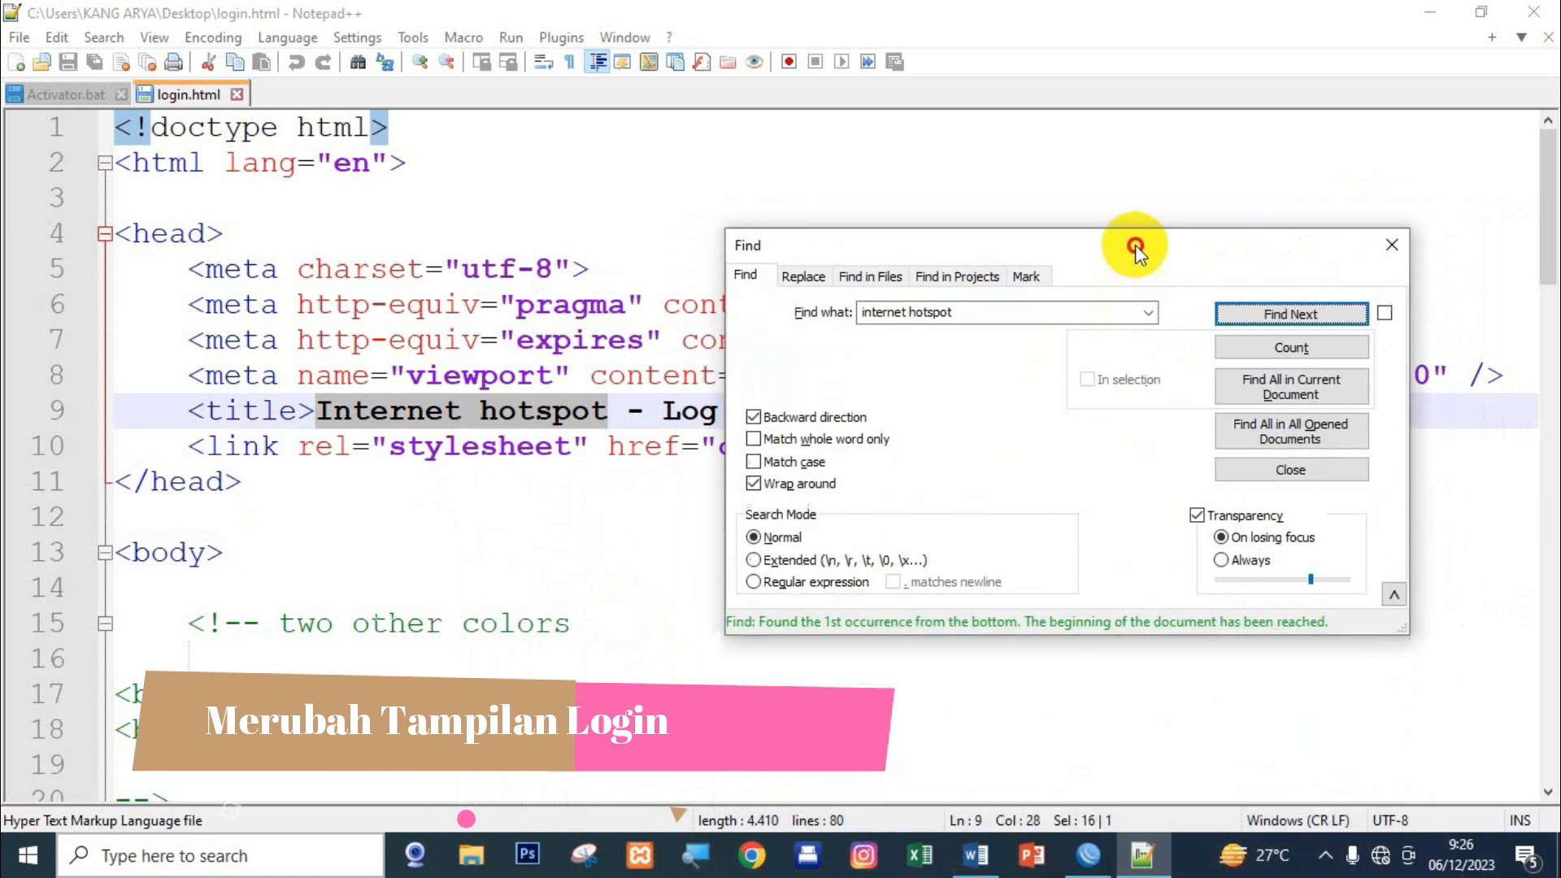
left_click(662, 520)
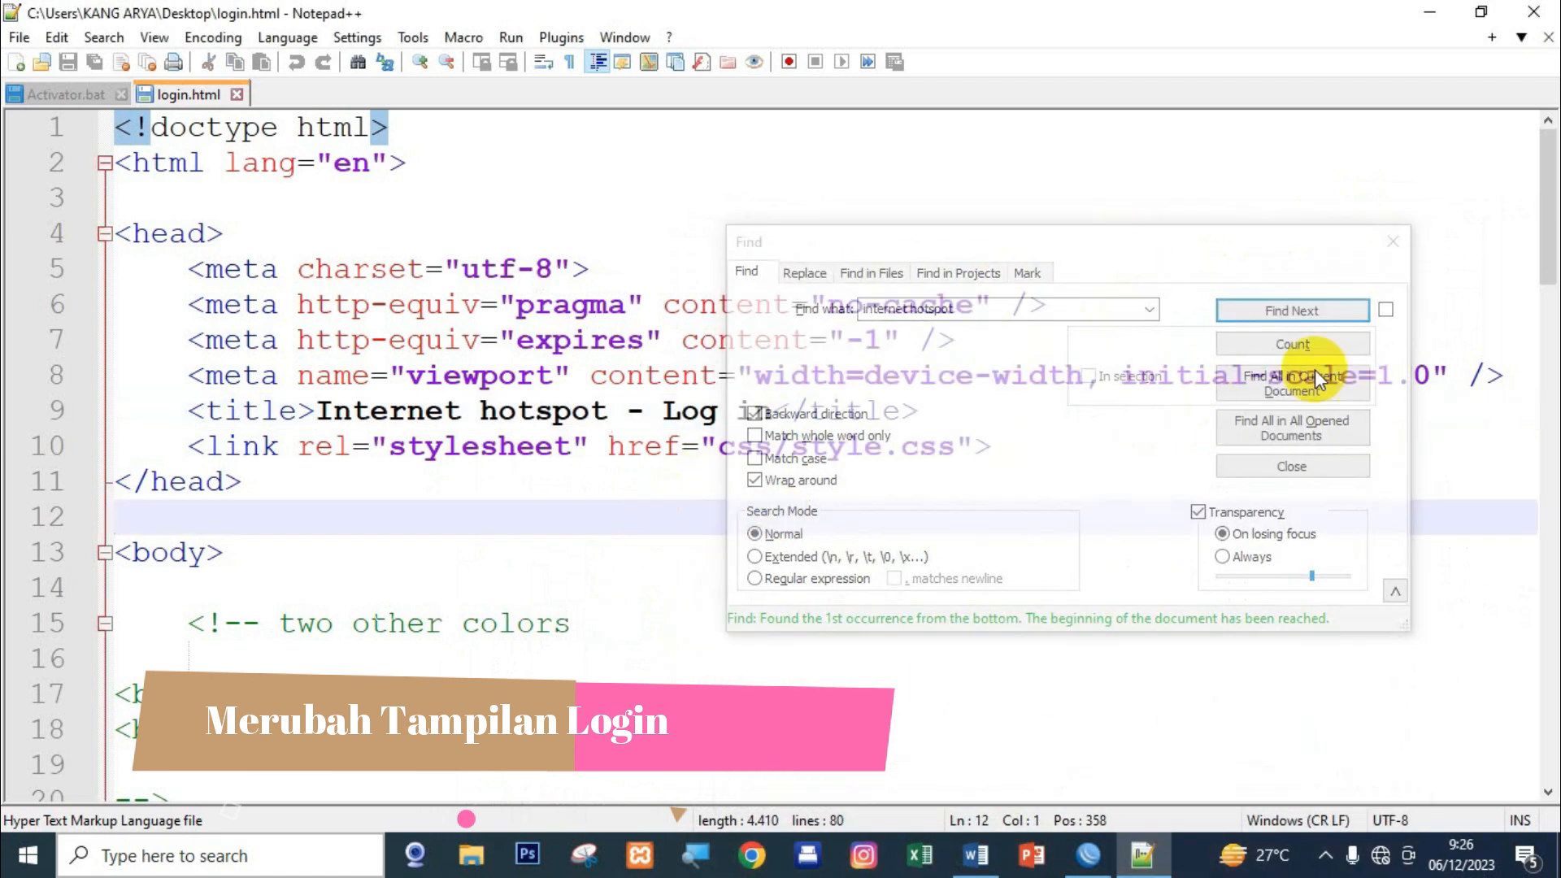
left_click_drag(1539, 244, 1538, 375)
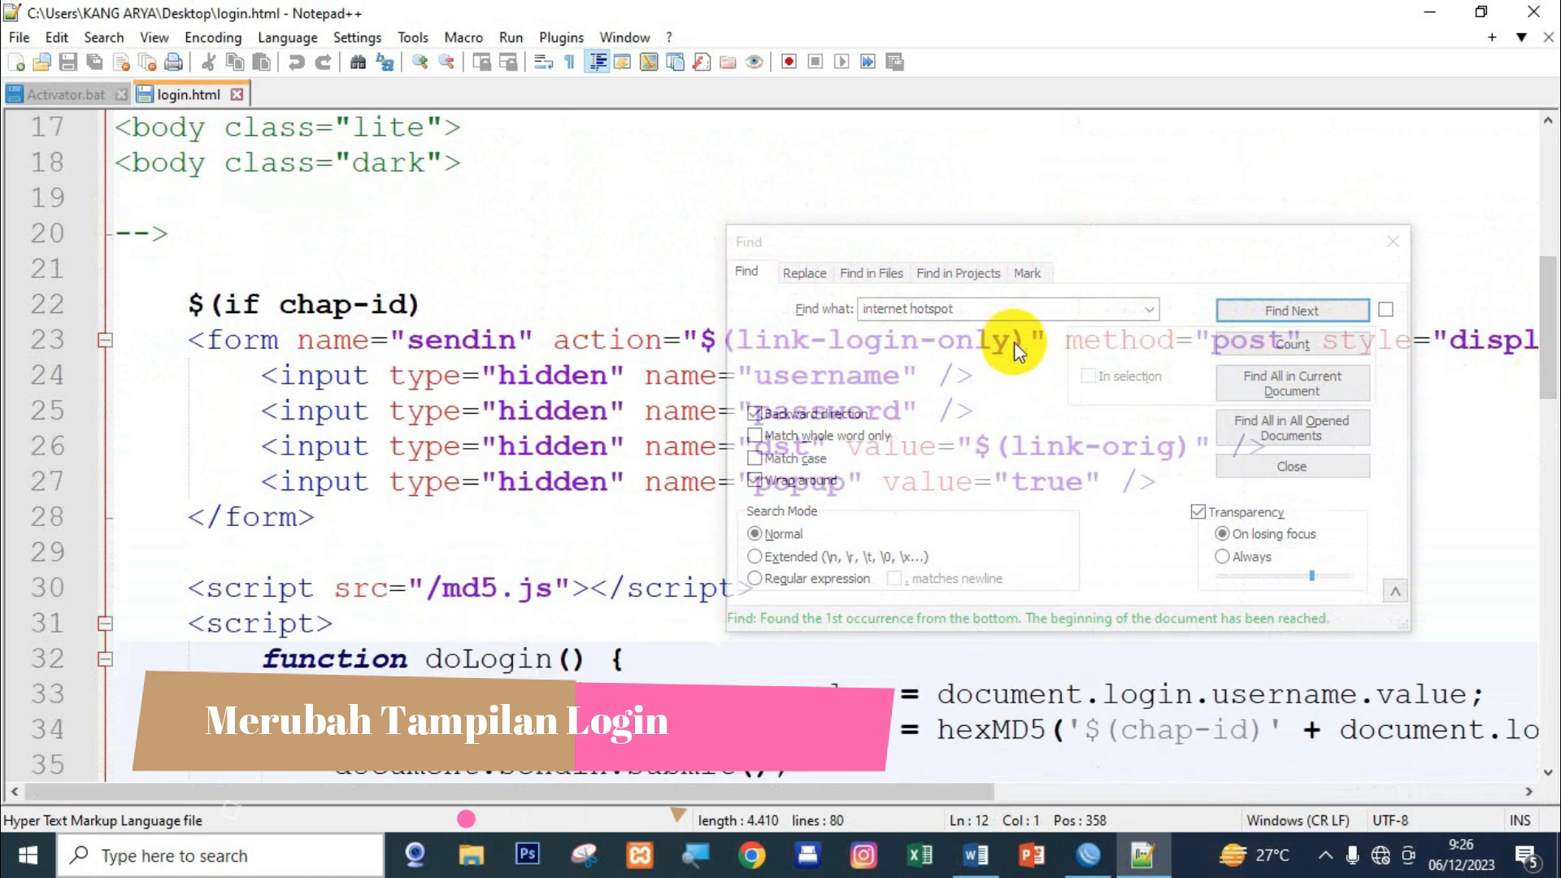
left_click(993, 309)
left_click(886, 319)
left_click_drag(887, 321, 836, 319)
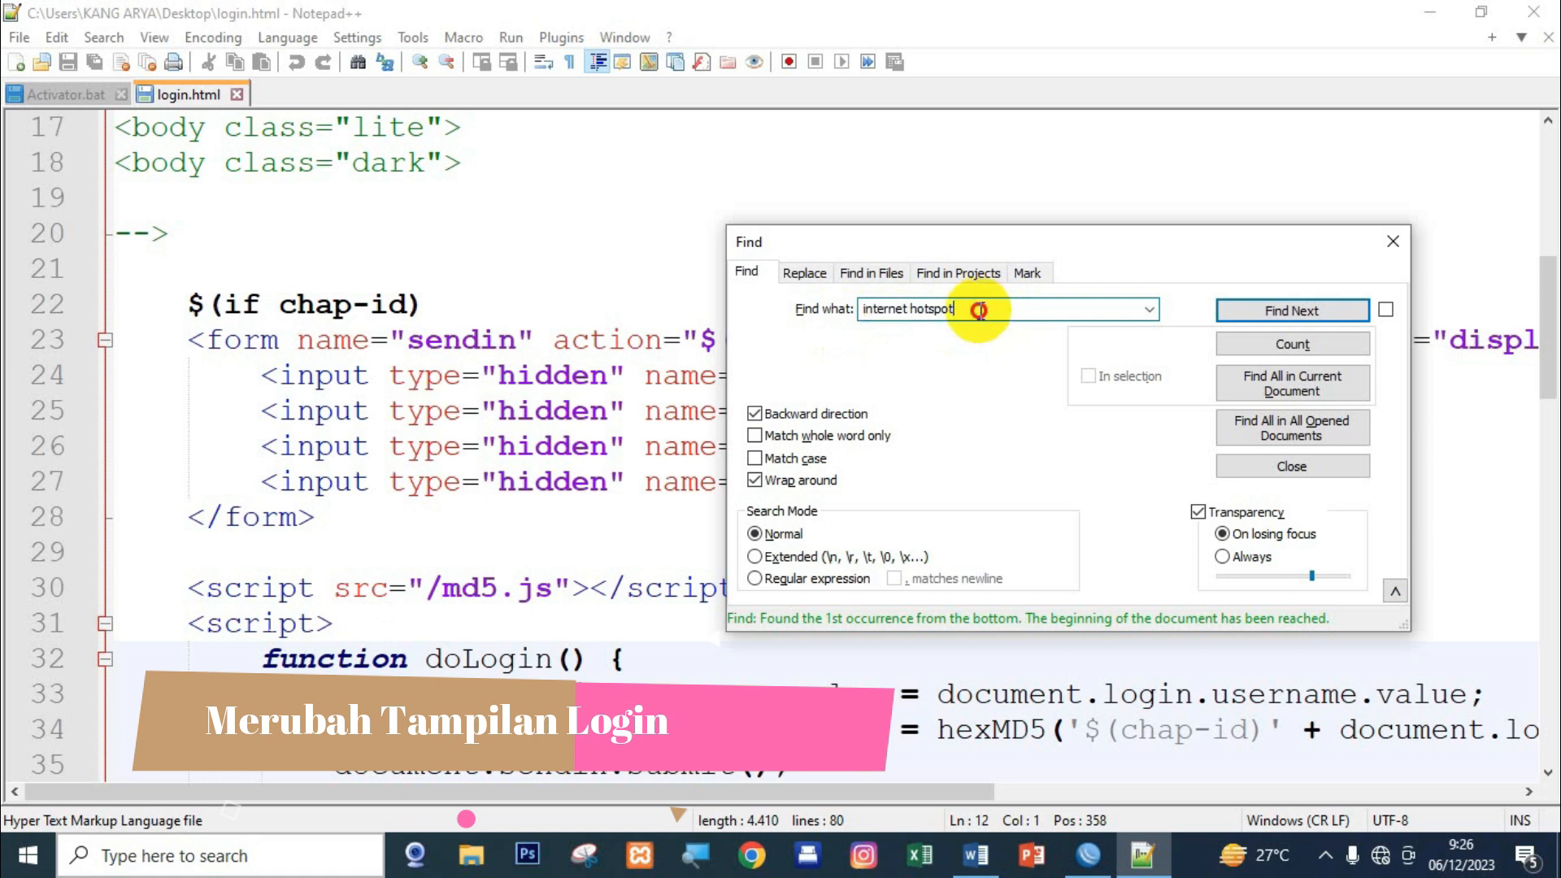
Find 'SMK' and replace the '$' after PEBAYURAN on line 54 with ' 02'.
type("SMK")
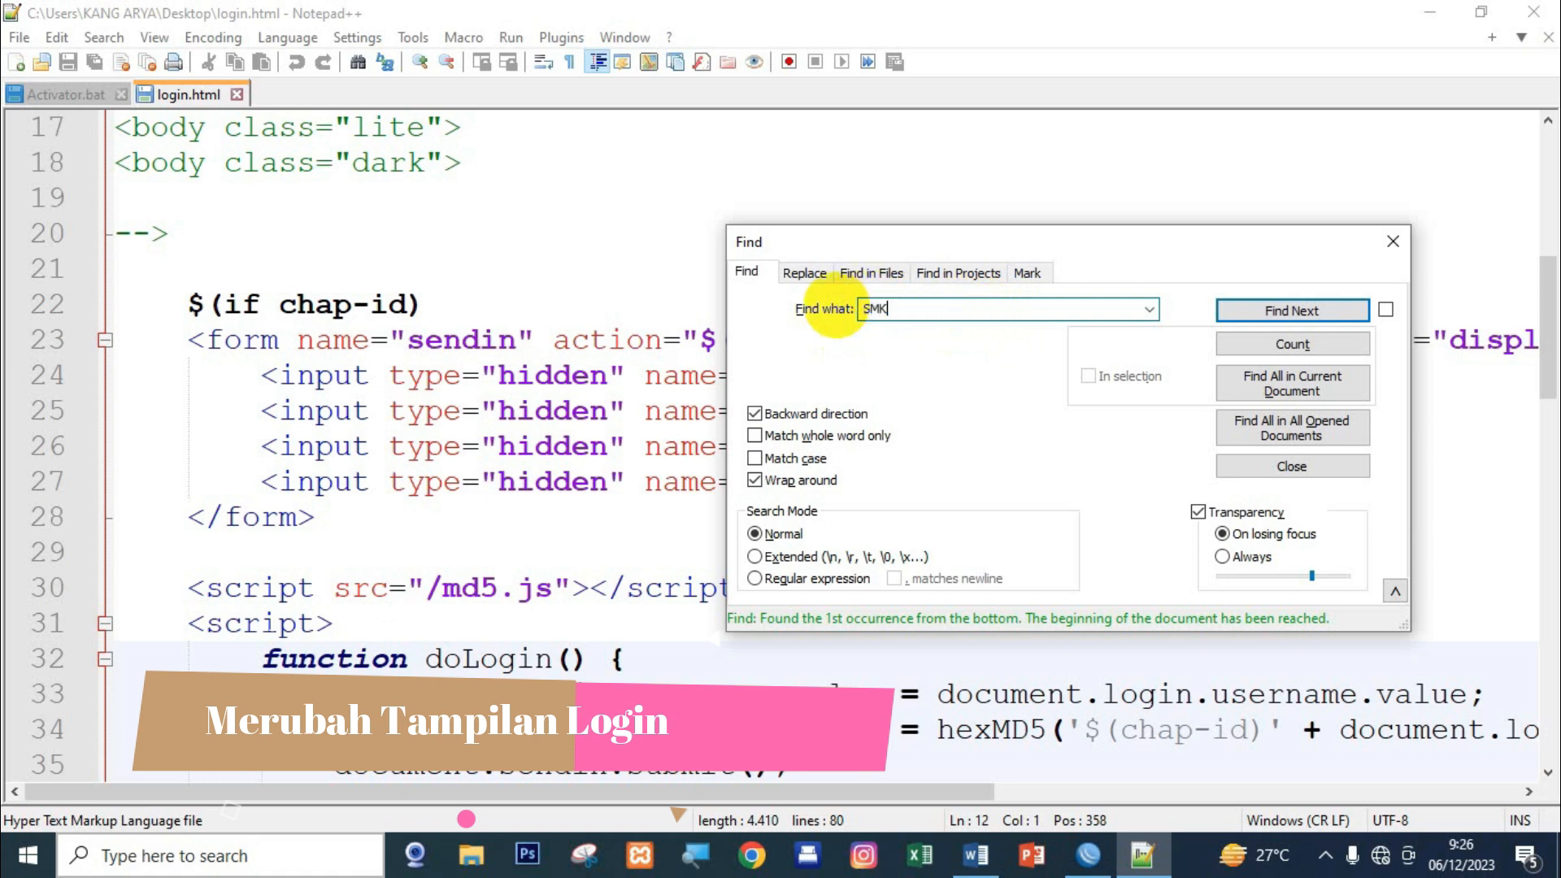
left_click(1313, 311)
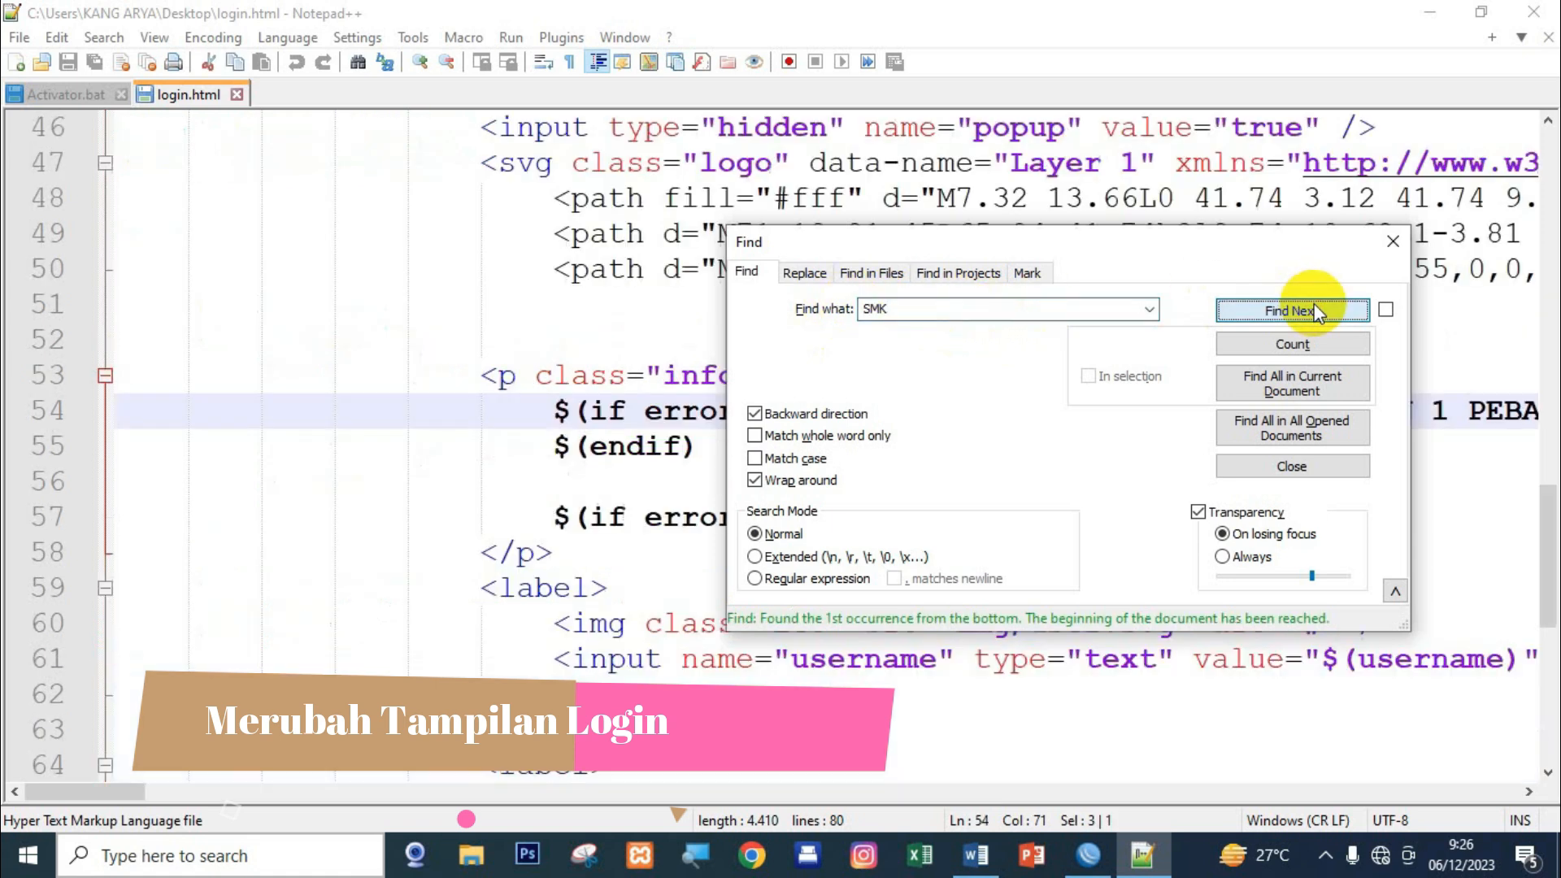
left_click(1393, 241)
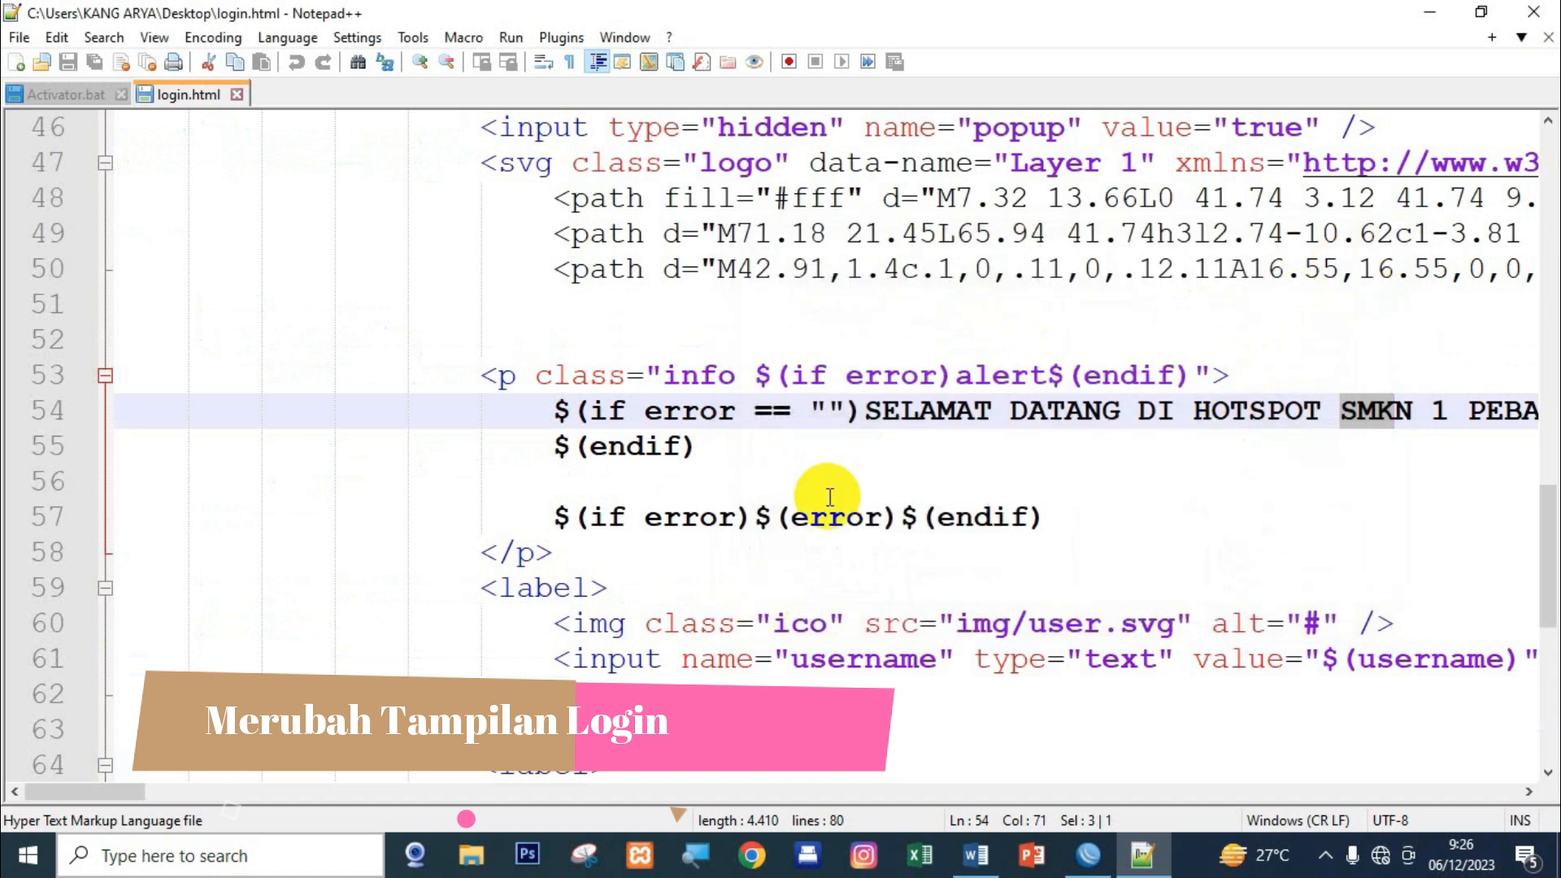
left_click(852, 411)
left_click_drag(129, 791, 175, 793)
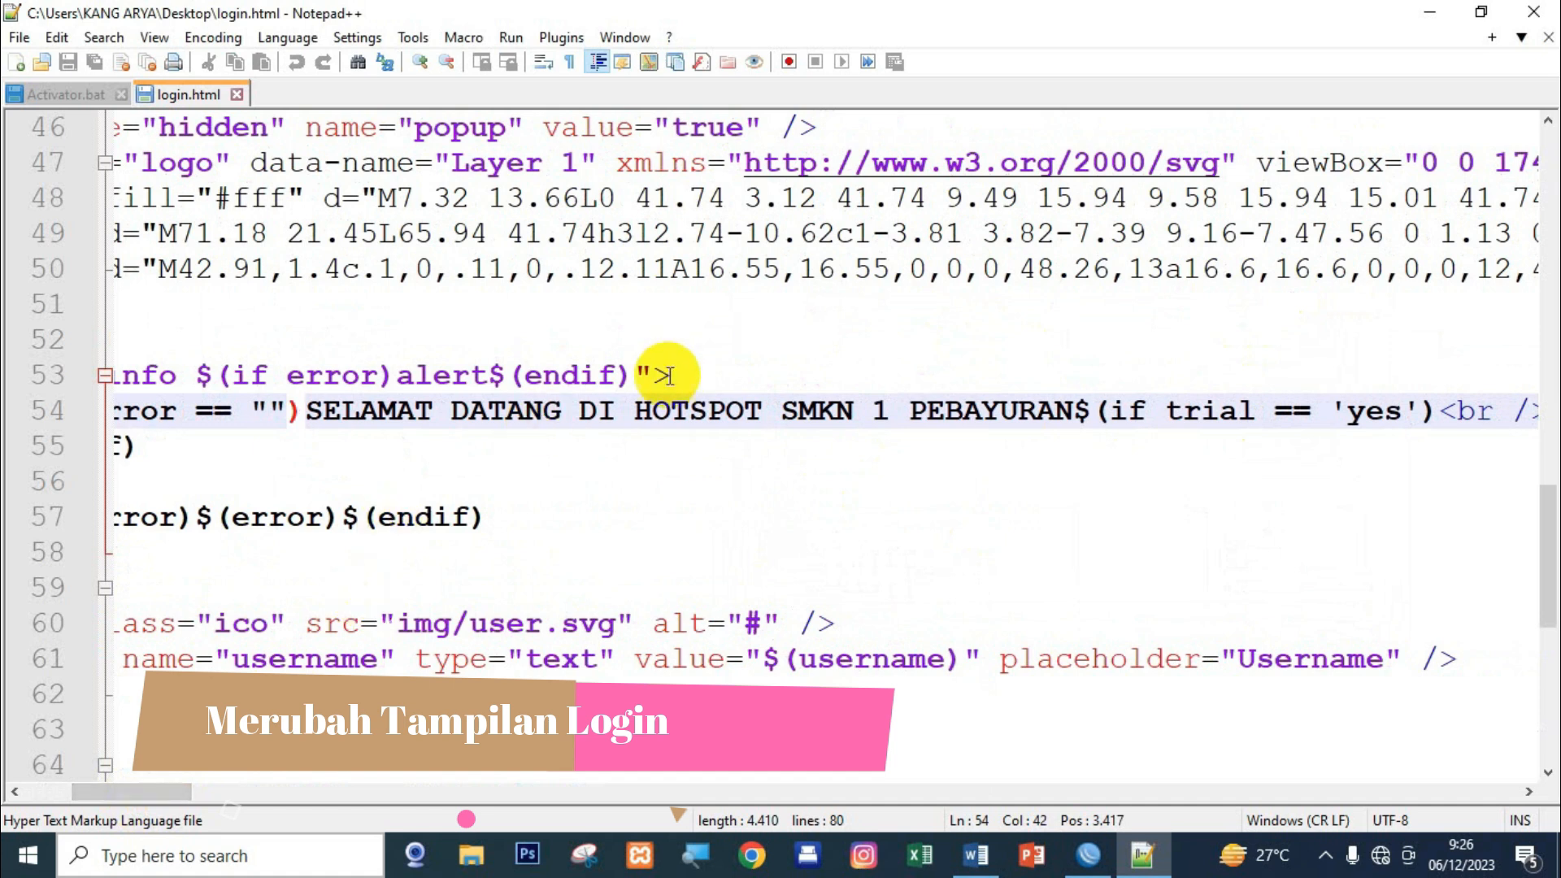
left_click(1077, 408)
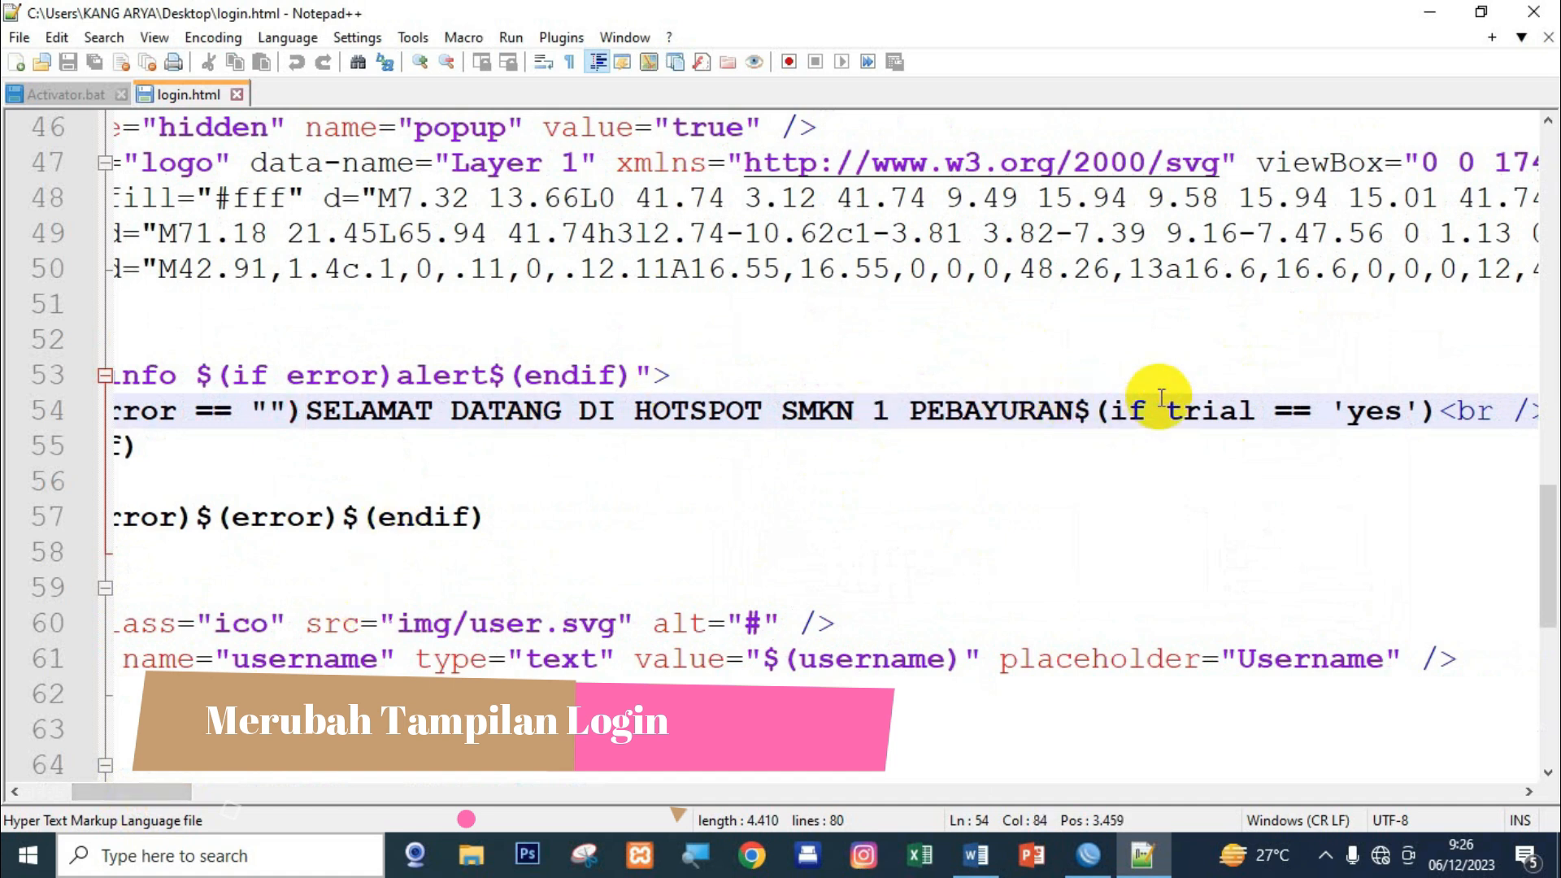
key("shift+Right")
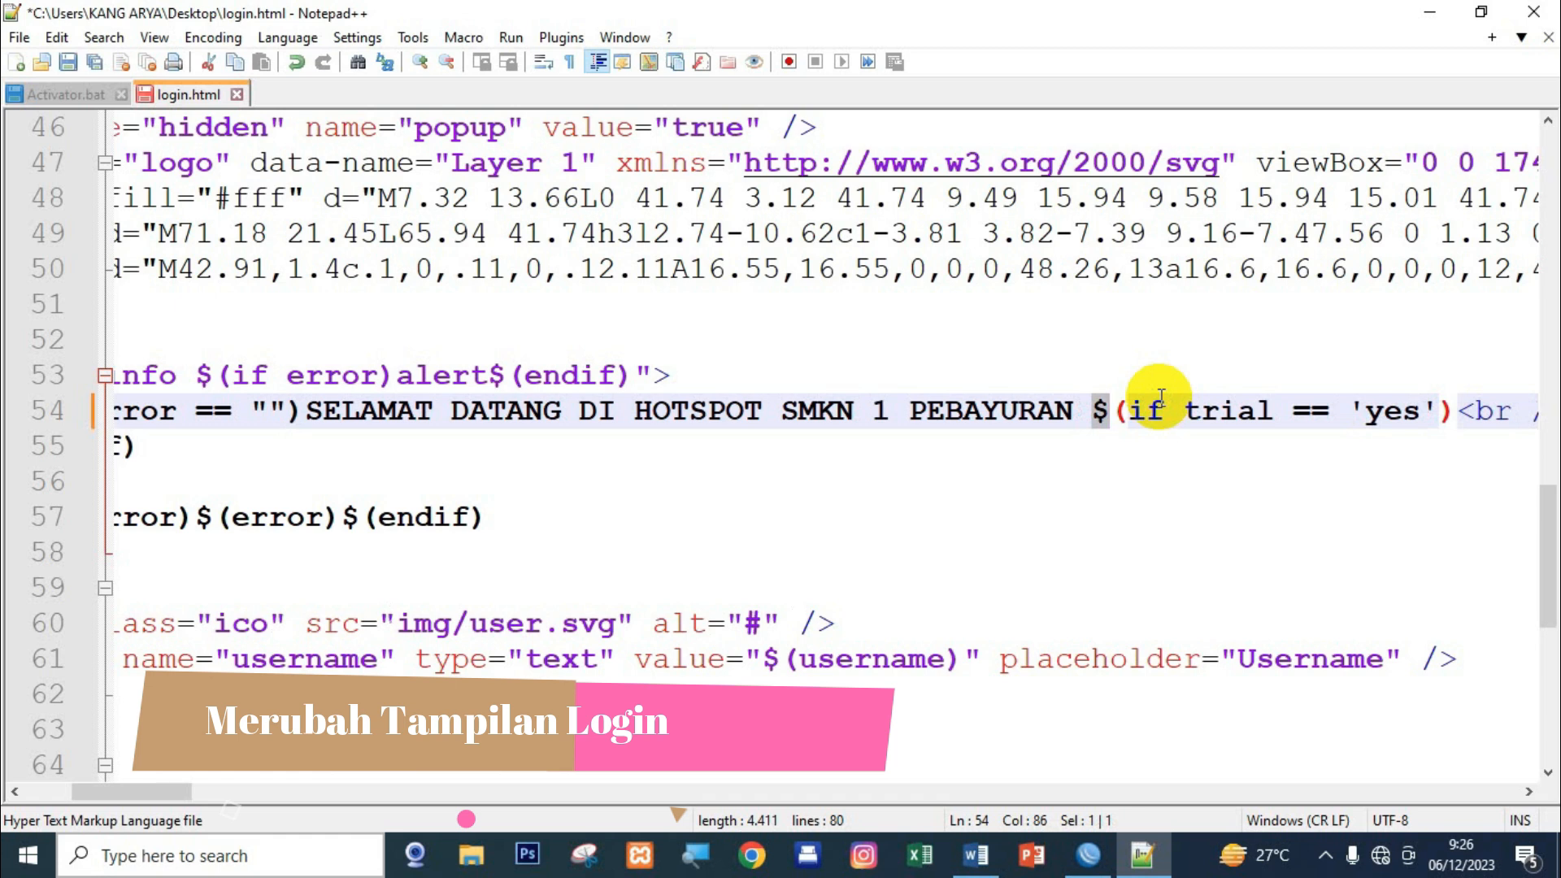
key("Left")
key("Right")
key("shift+Left")
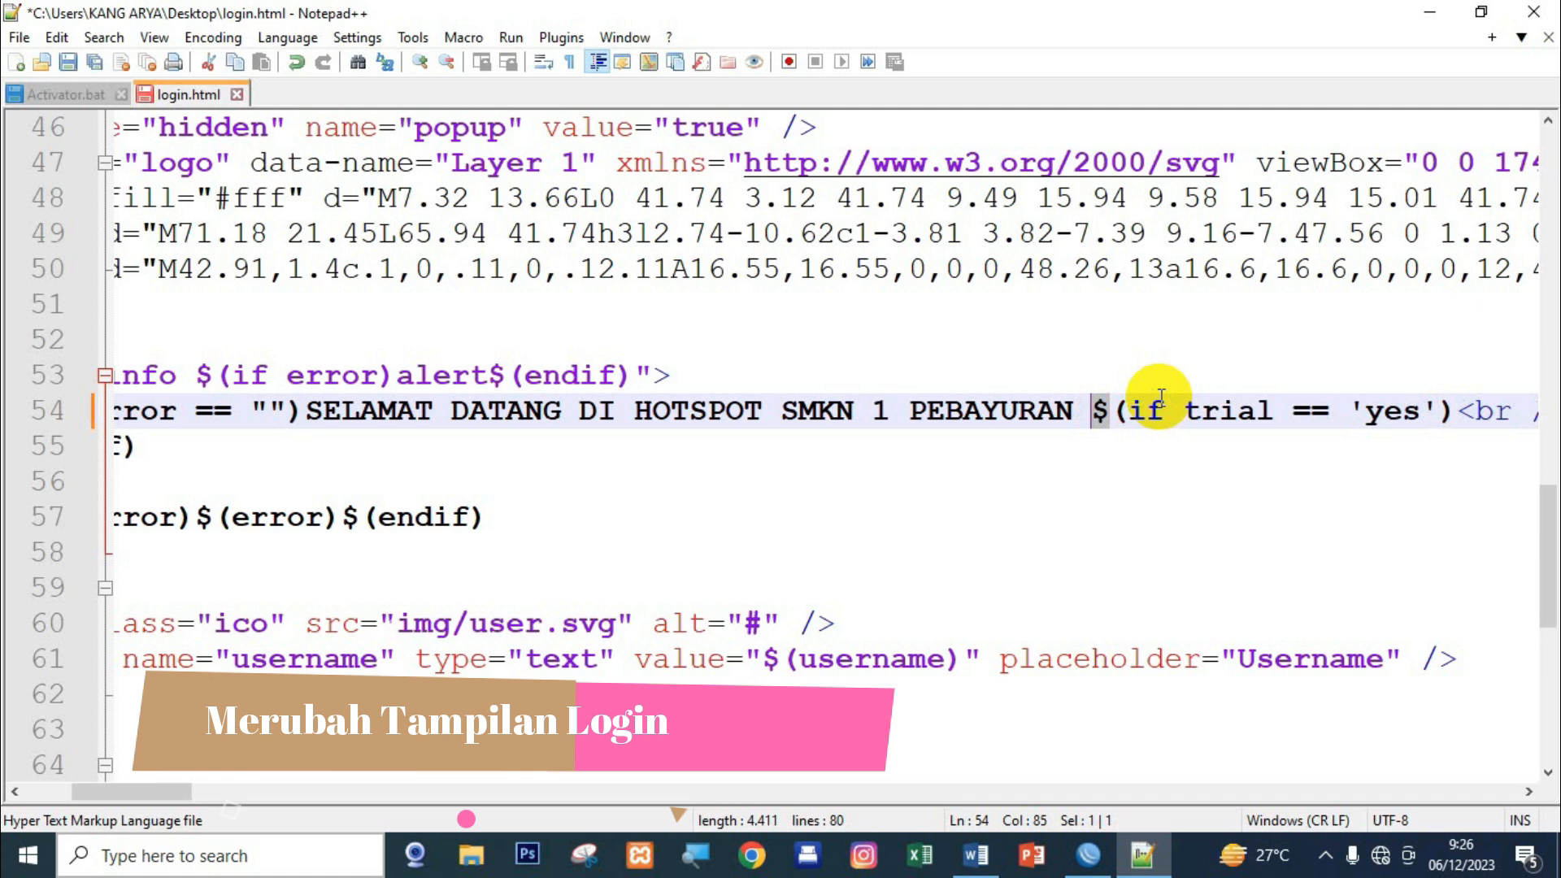
type("02")
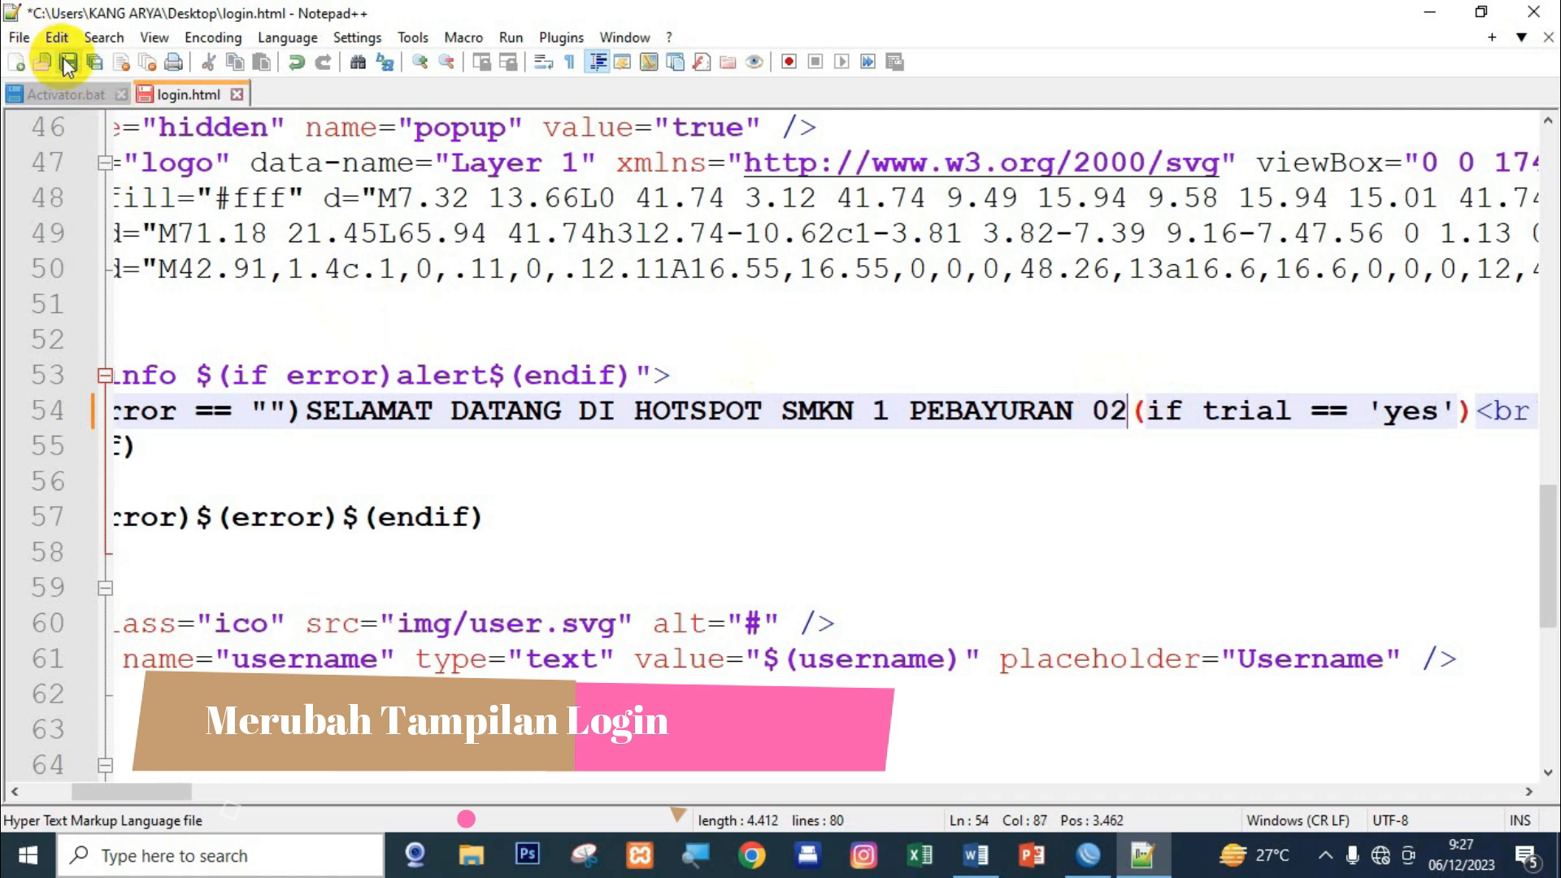
Save login.html via File > Save and close Notepad++.
left_click(19, 37)
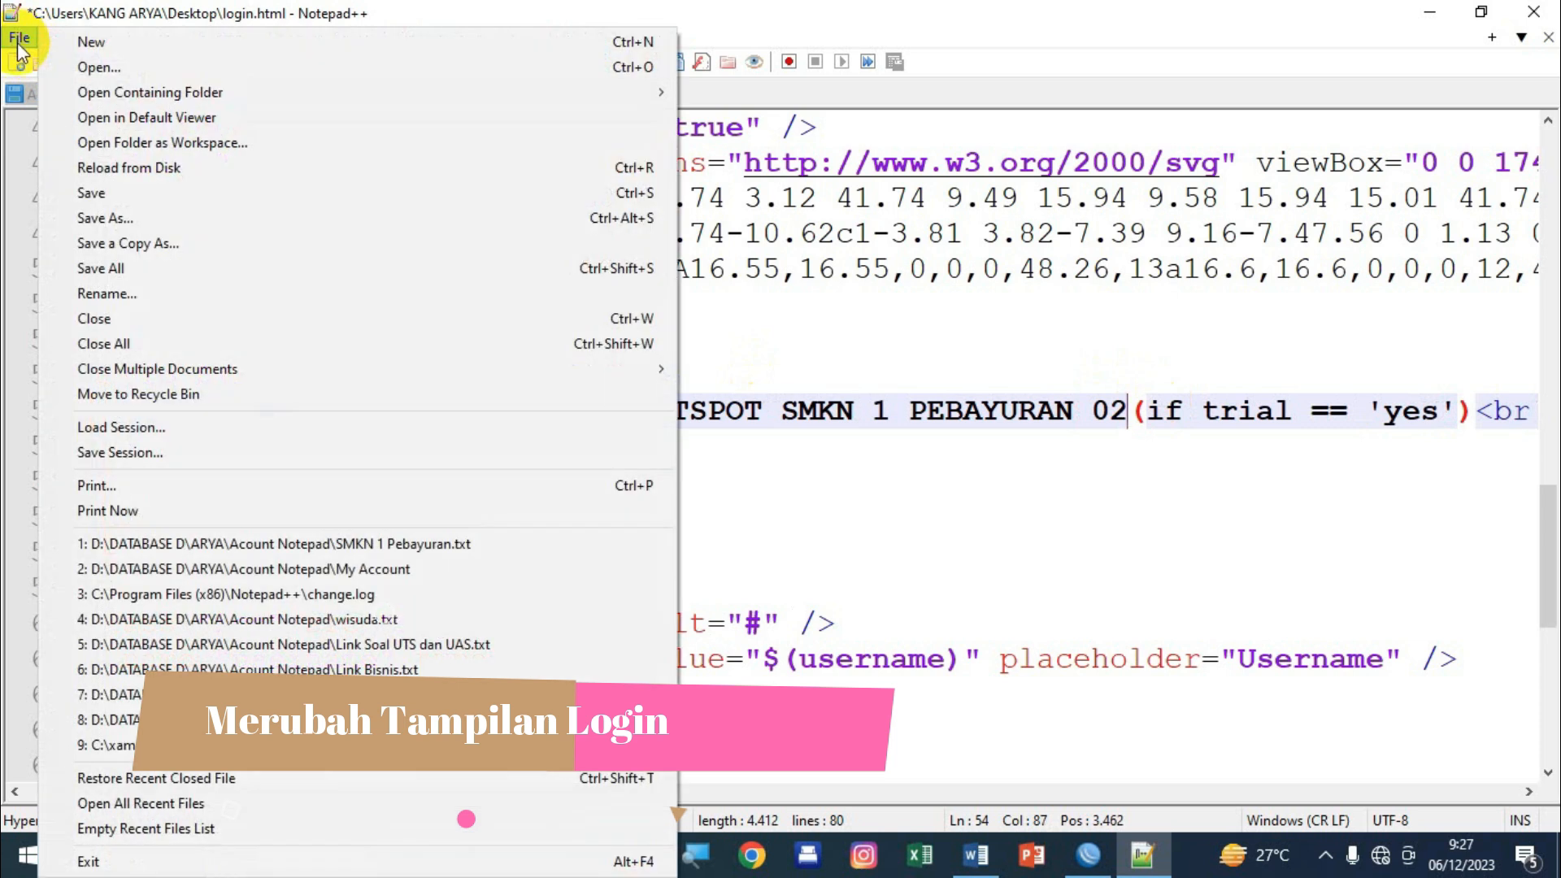
left_click(121, 197)
left_click(1533, 13)
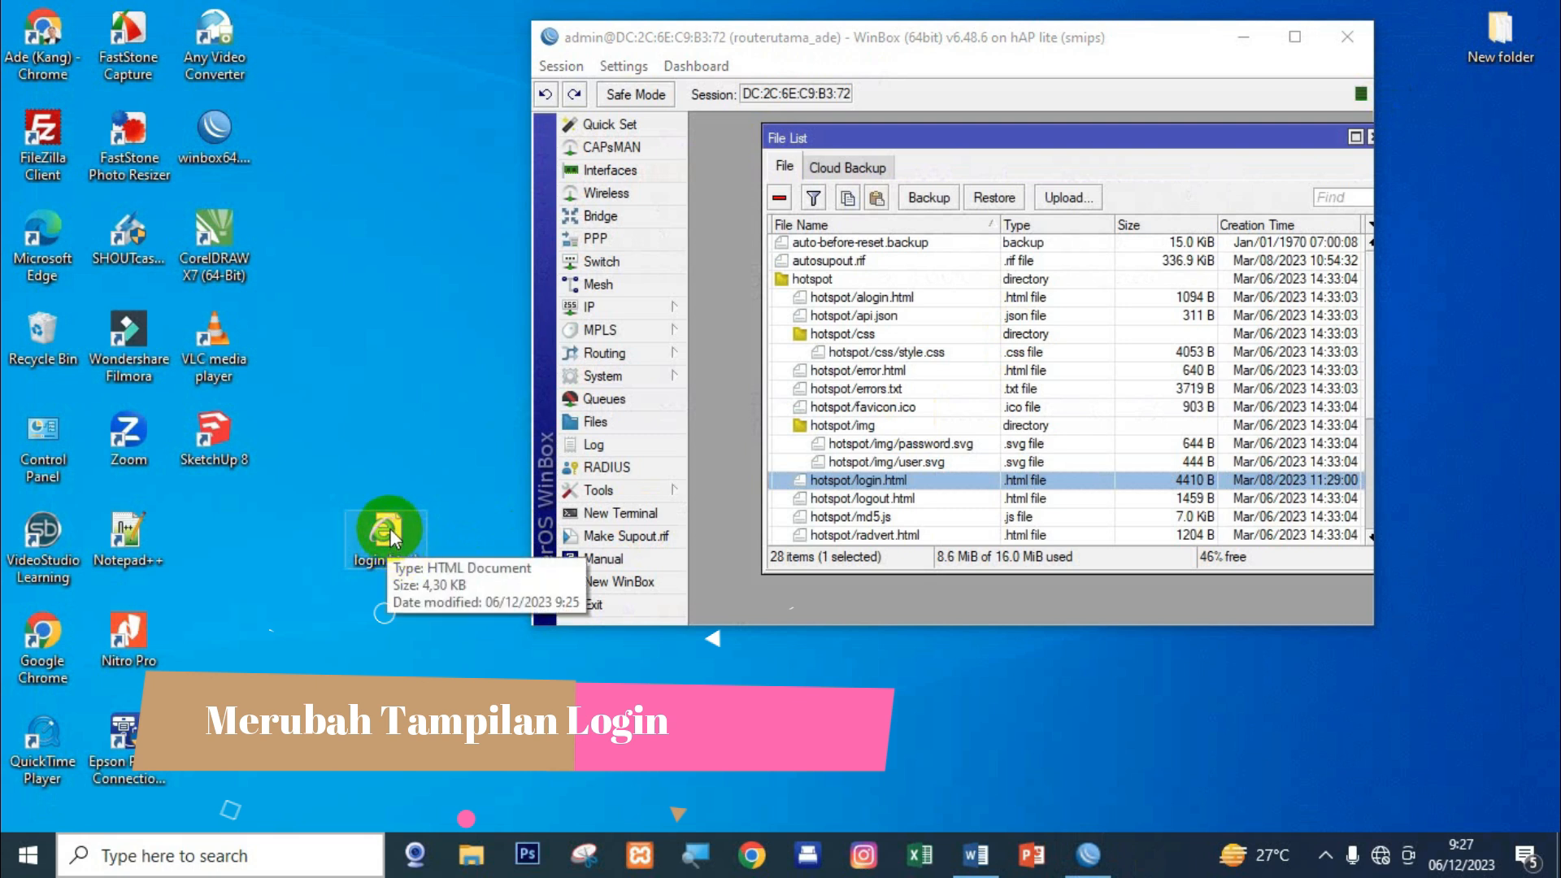
Upload the edited login.html into the router's hotspot files, then close the File List and WinBox.
left_click_drag(397, 528, 819, 290)
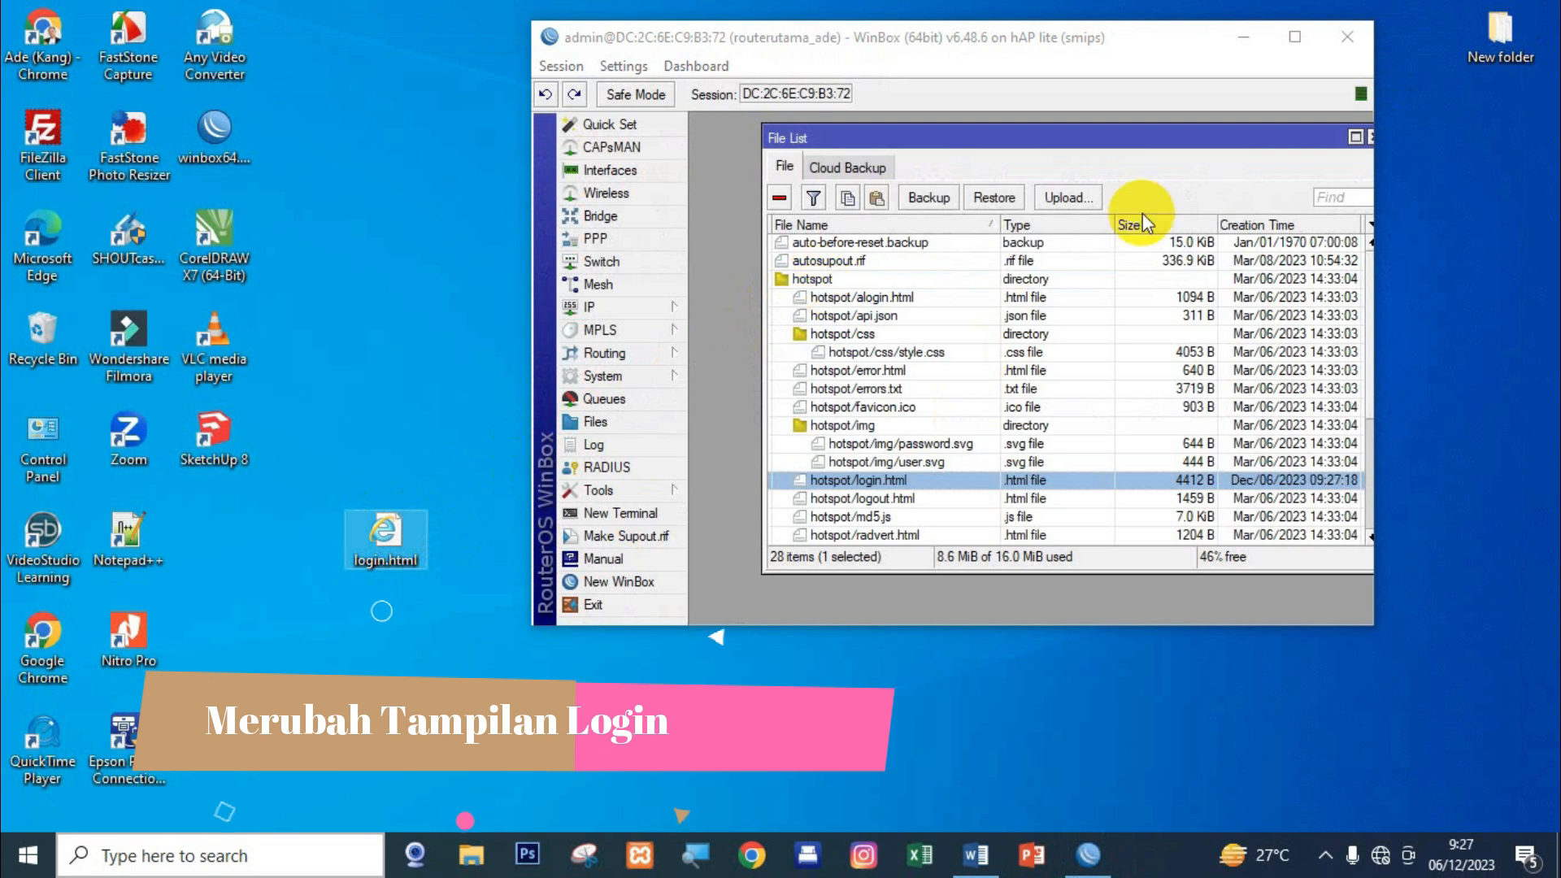
left_click(1293, 38)
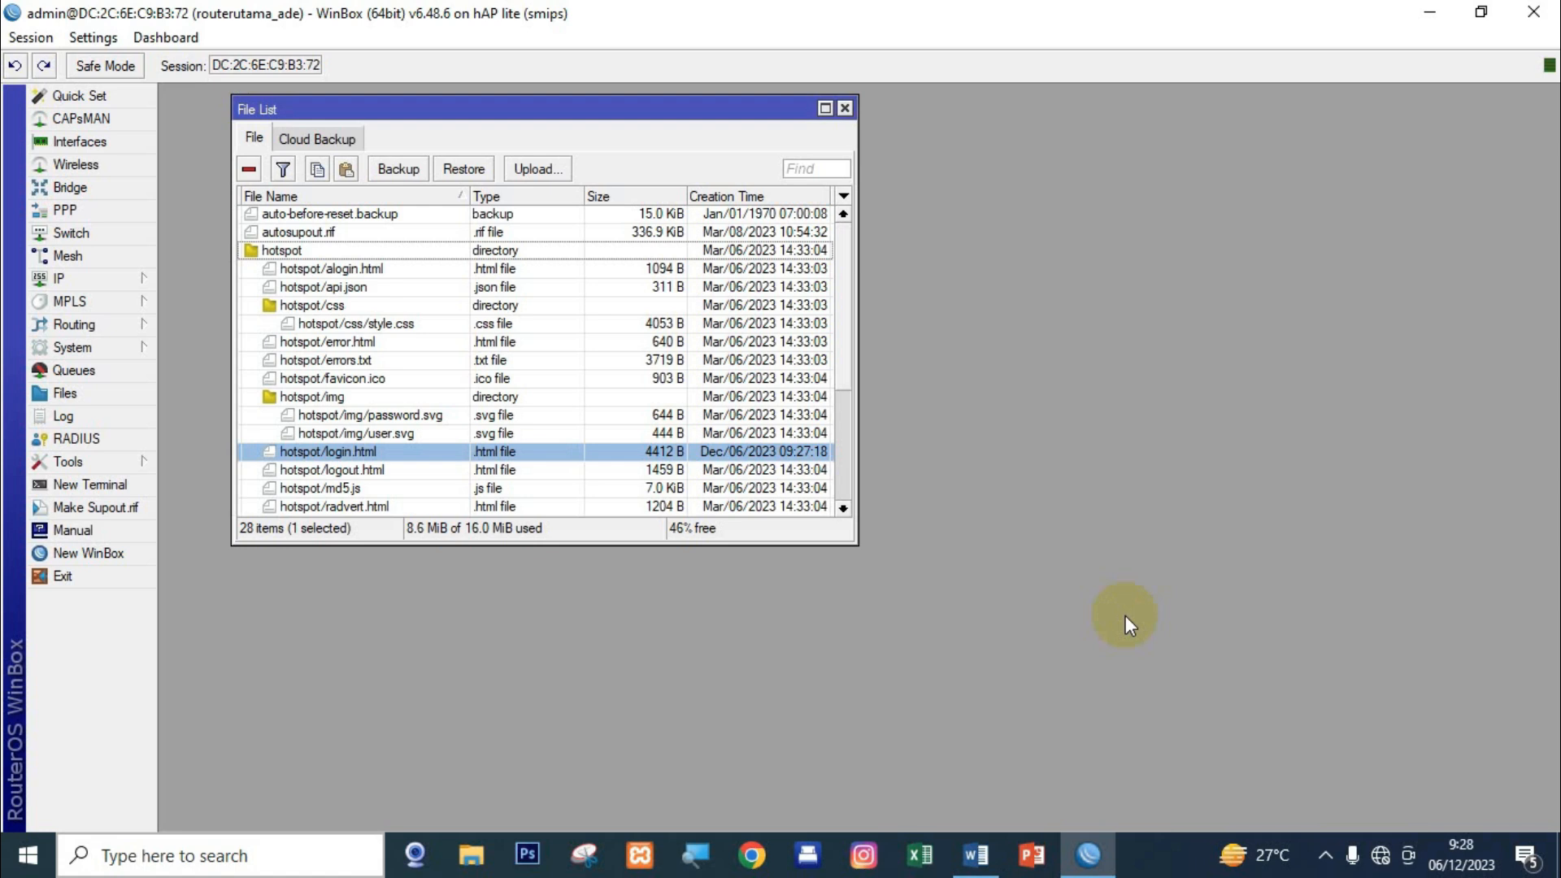
left_click(845, 109)
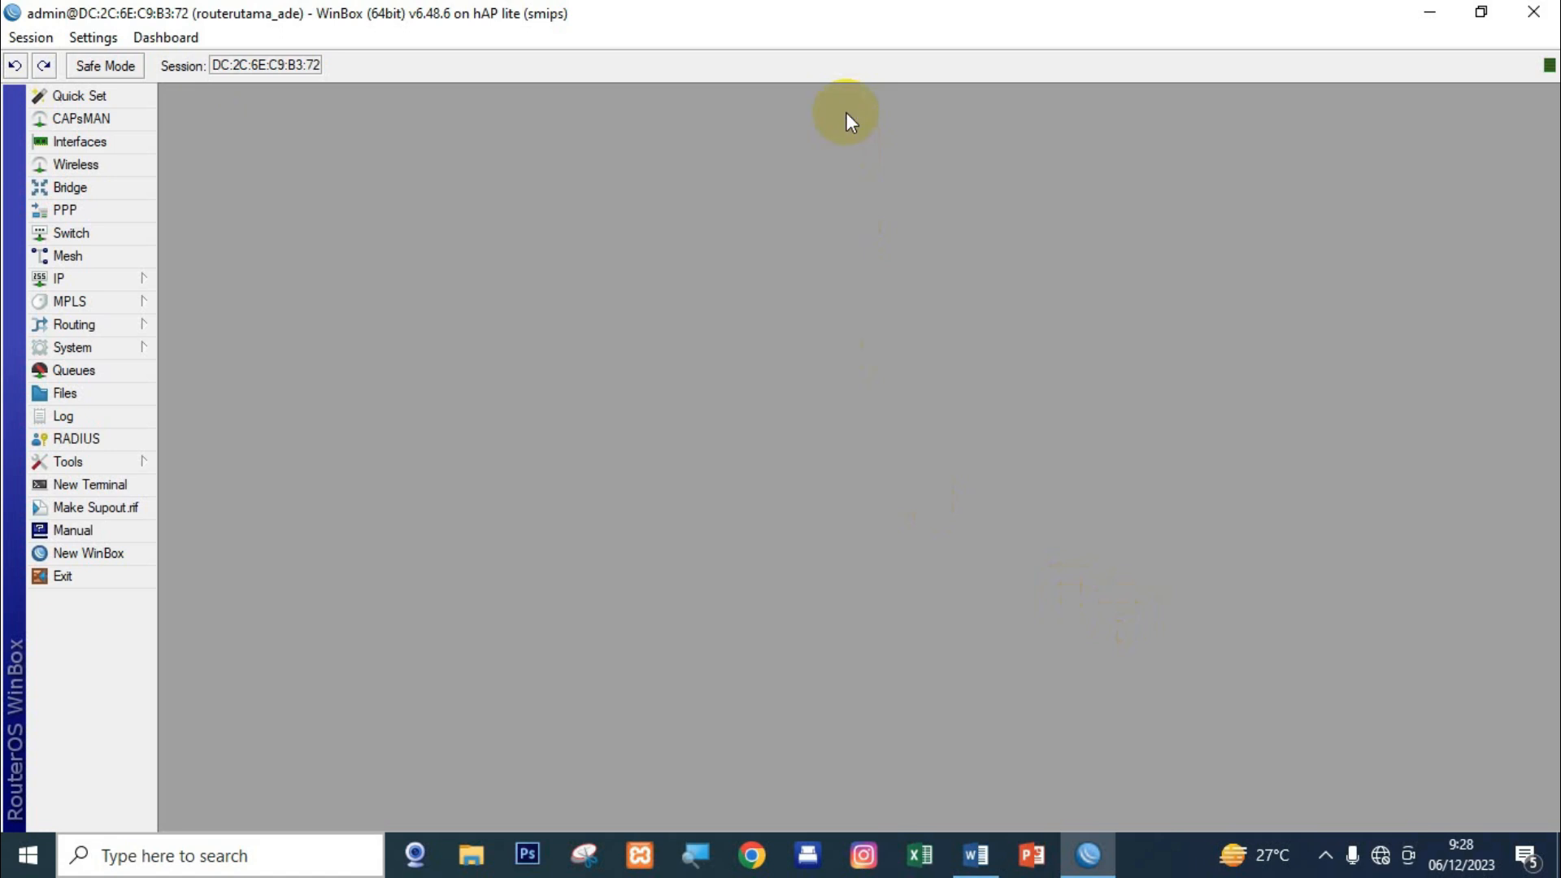
left_click(1534, 31)
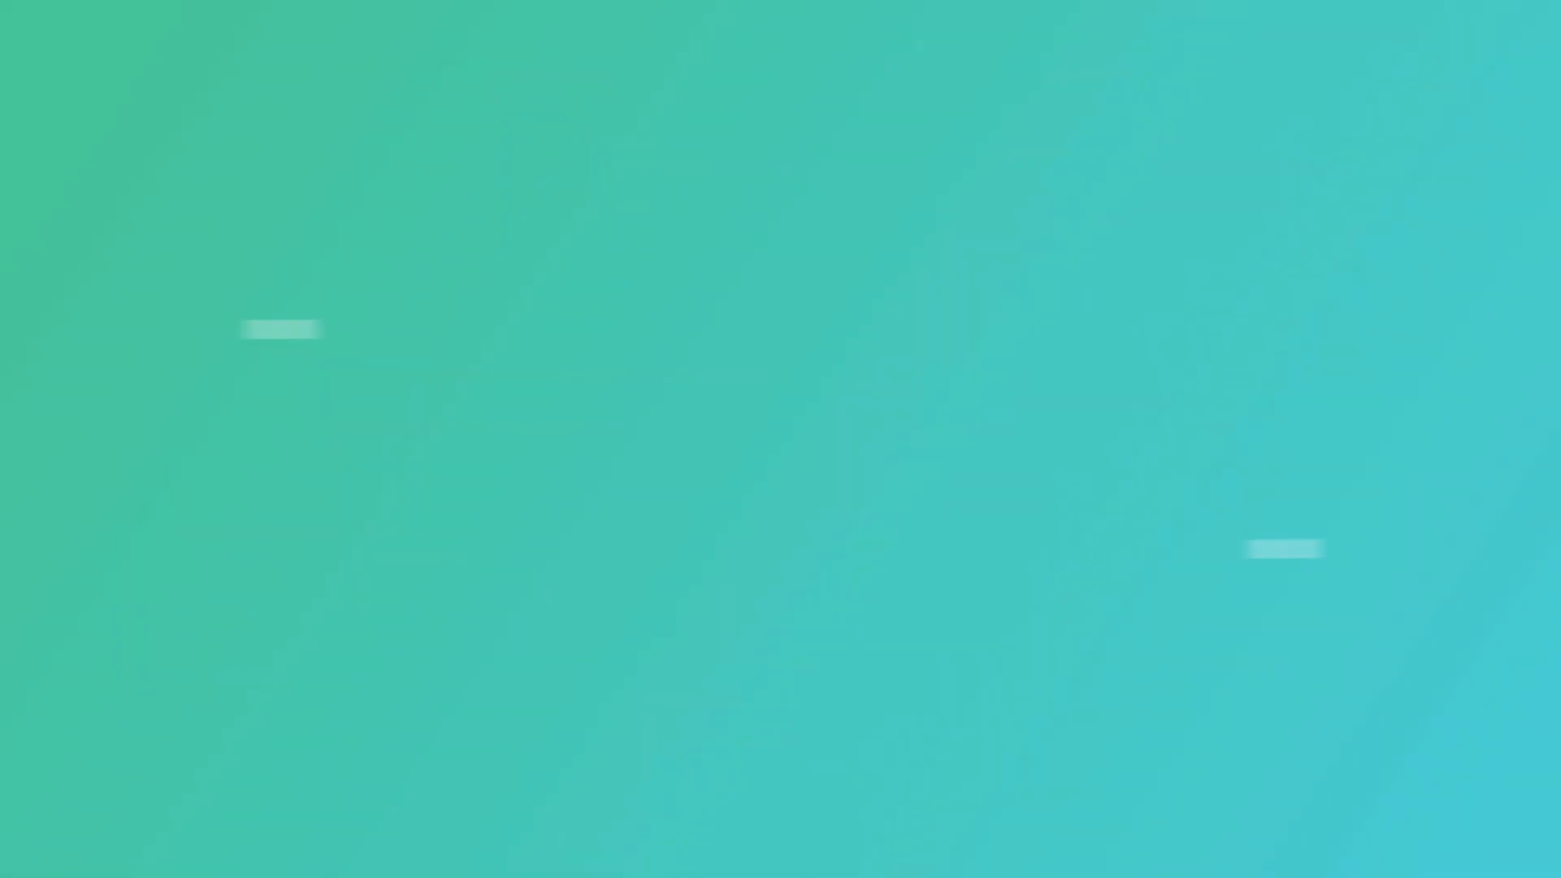